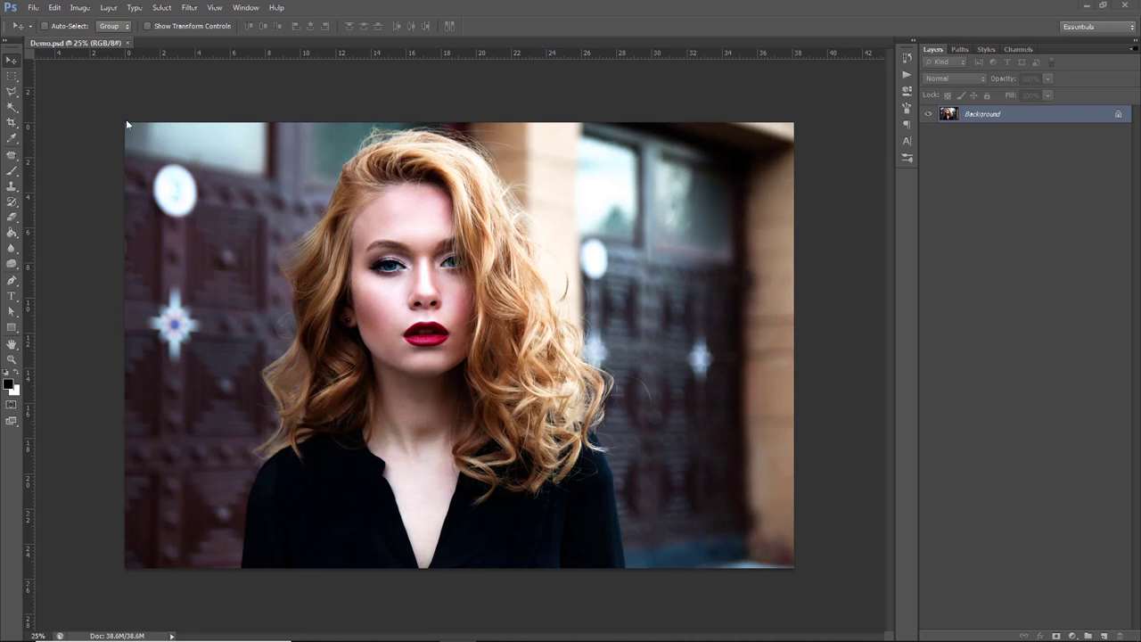
Review the Image Size pixel height and resolution without changing them.
{"action": "left_click", "coordinate": [79, 7]}
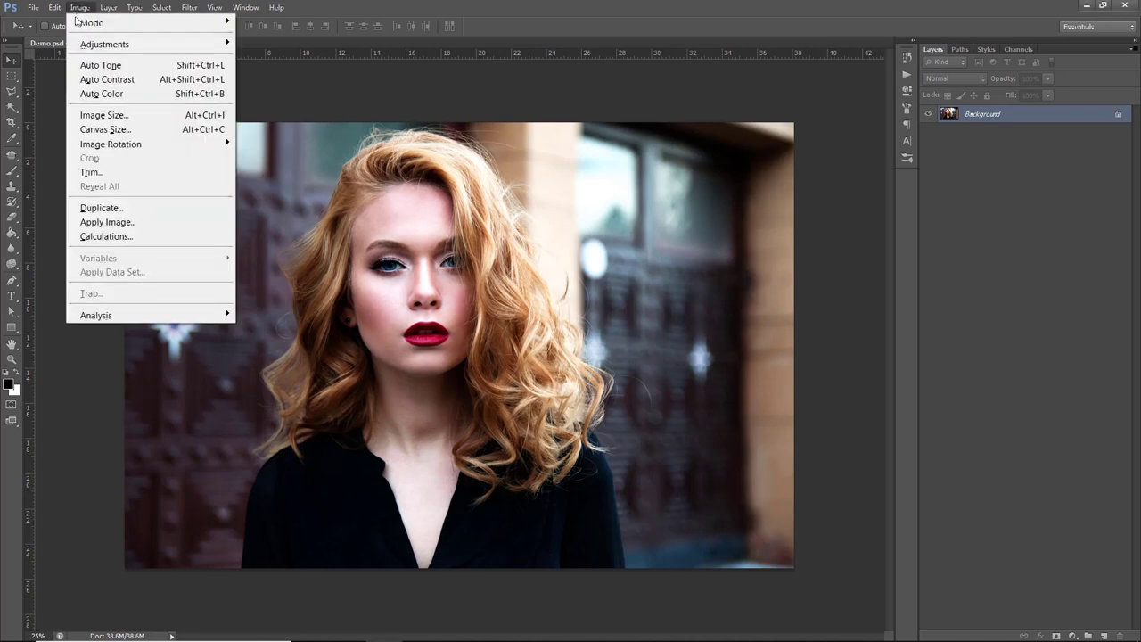
{"action": "left_click", "coordinate": [123, 114]}
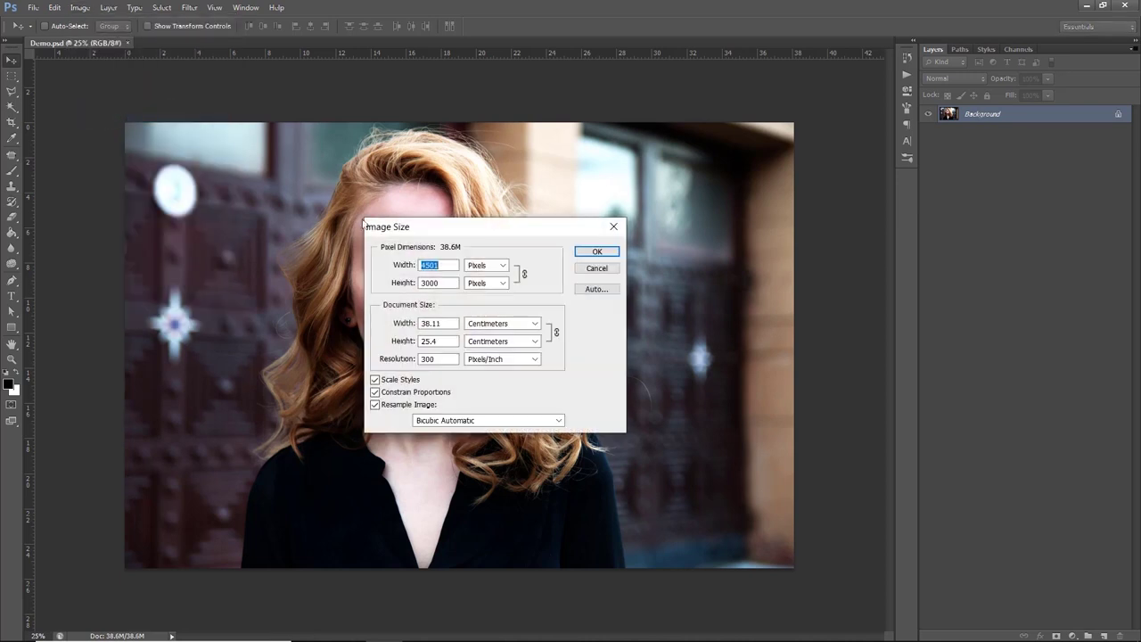
{"action": "key", "text": "Tab"}
{"action": "key", "text": "Tab"}
{"action": "key", "text": "Tab"}
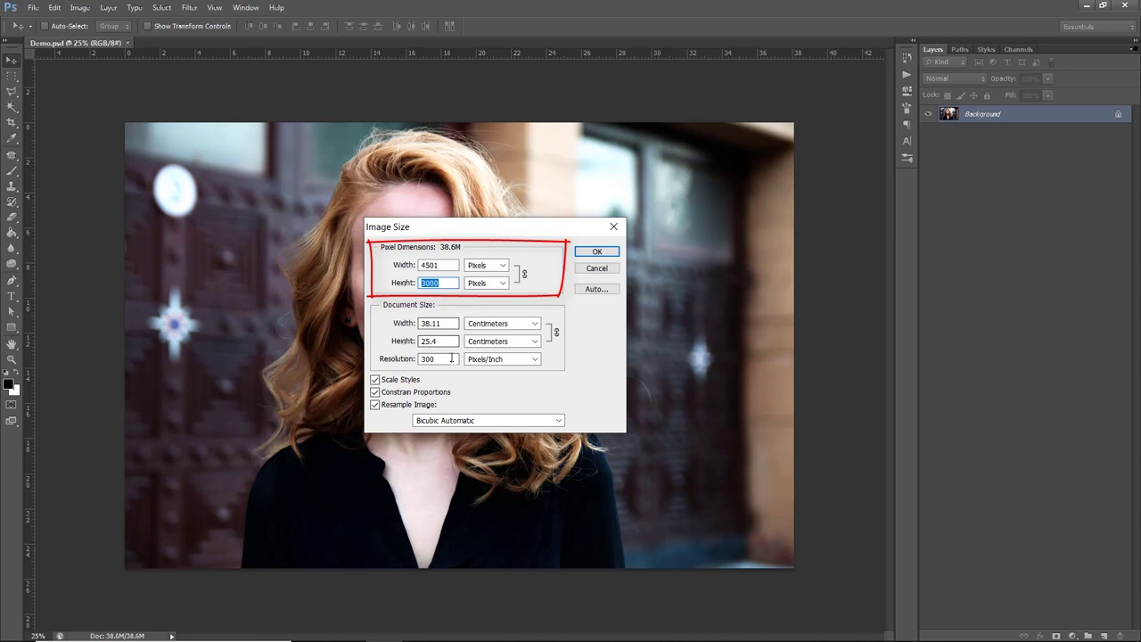
{"action": "key", "text": "Tab"}
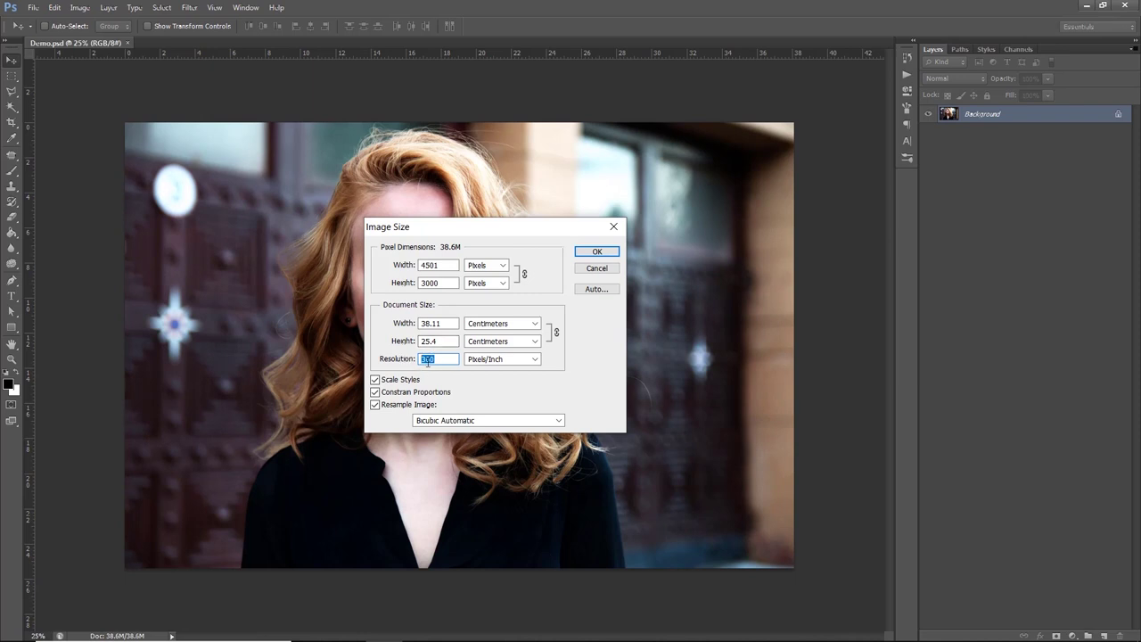
{"action": "left_click", "coordinate": [597, 252]}
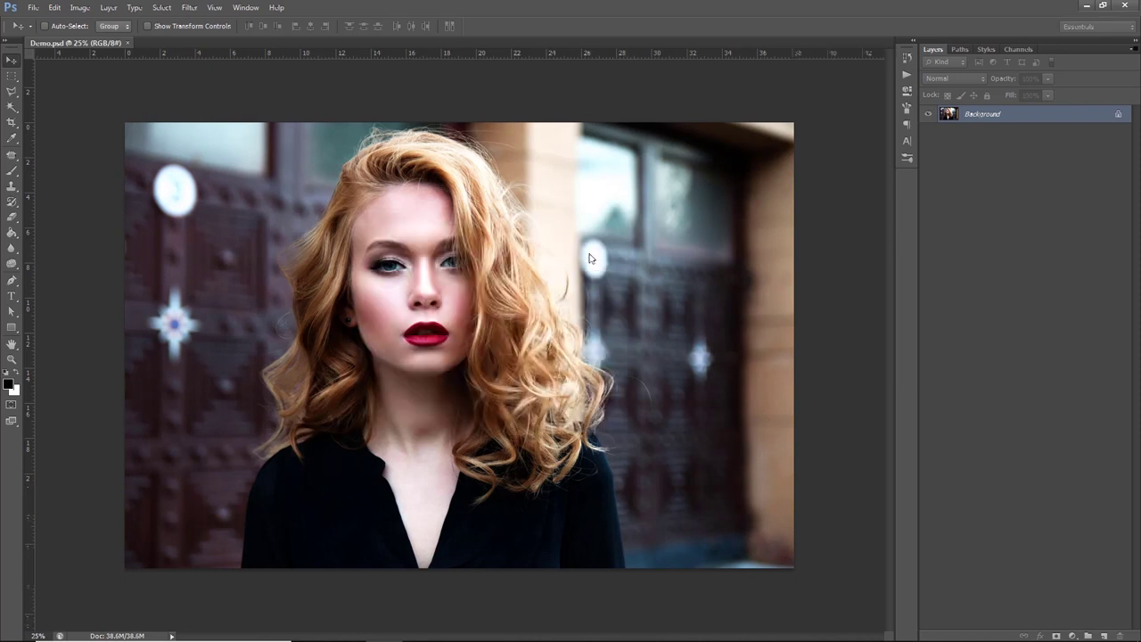
Inspect the colour mode, layer commands and Layers panel options, leaving them unchanged.
{"action": "left_click", "coordinate": [79, 7]}
{"action": "mouse_move", "coordinate": [92, 22]}
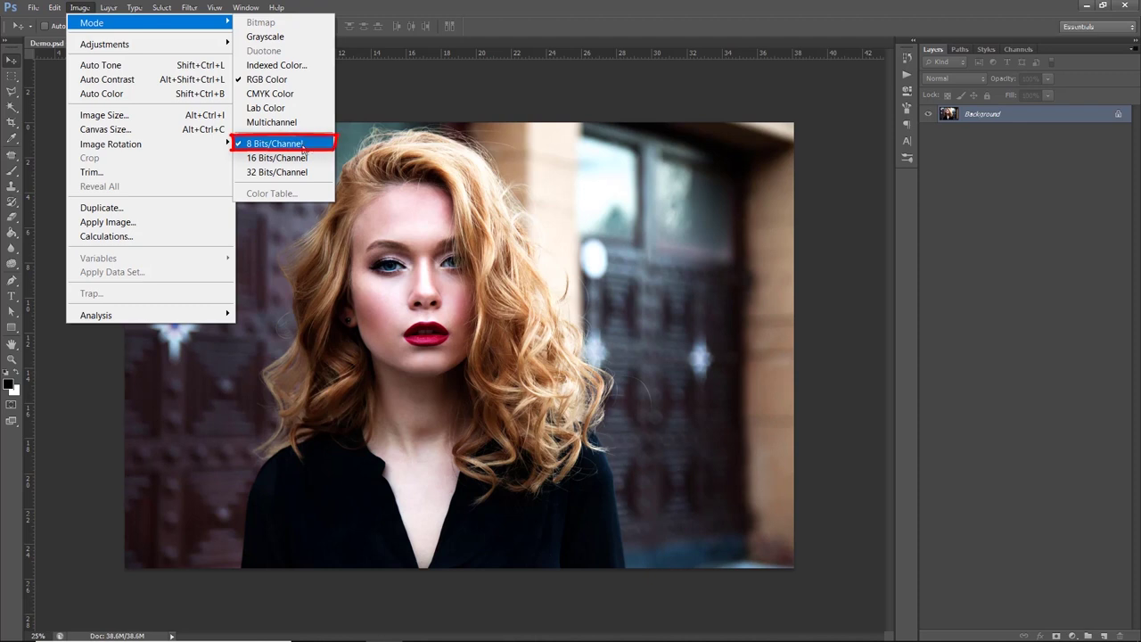
{"action": "left_click", "coordinate": [375, 168]}
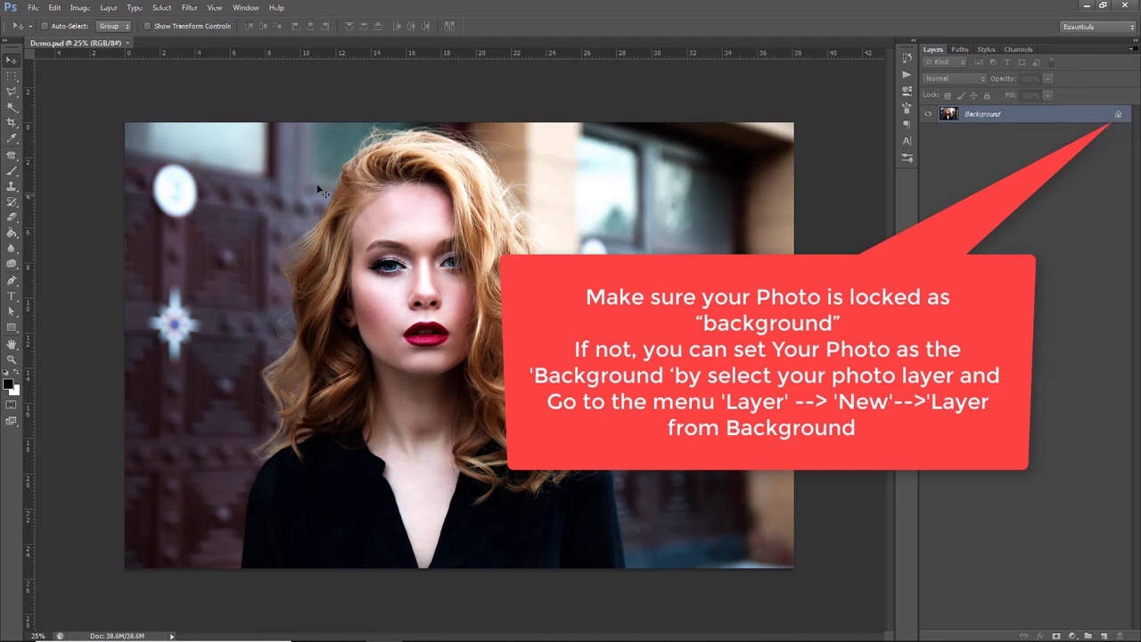
{"action": "left_click", "coordinate": [109, 7]}
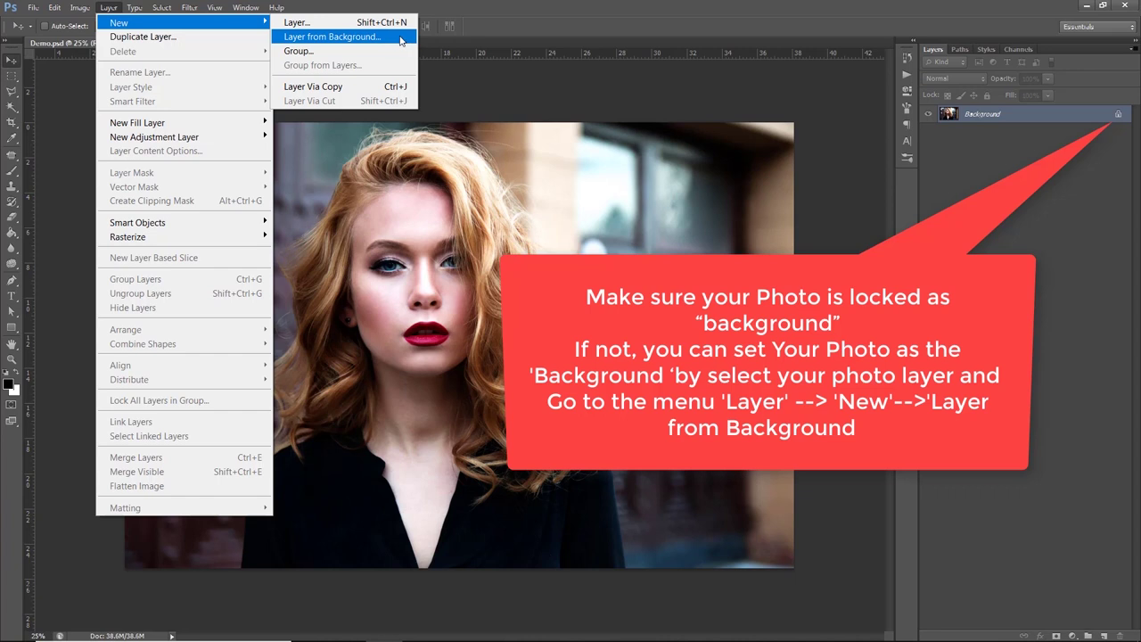
{"action": "left_click", "coordinate": [543, 133]}
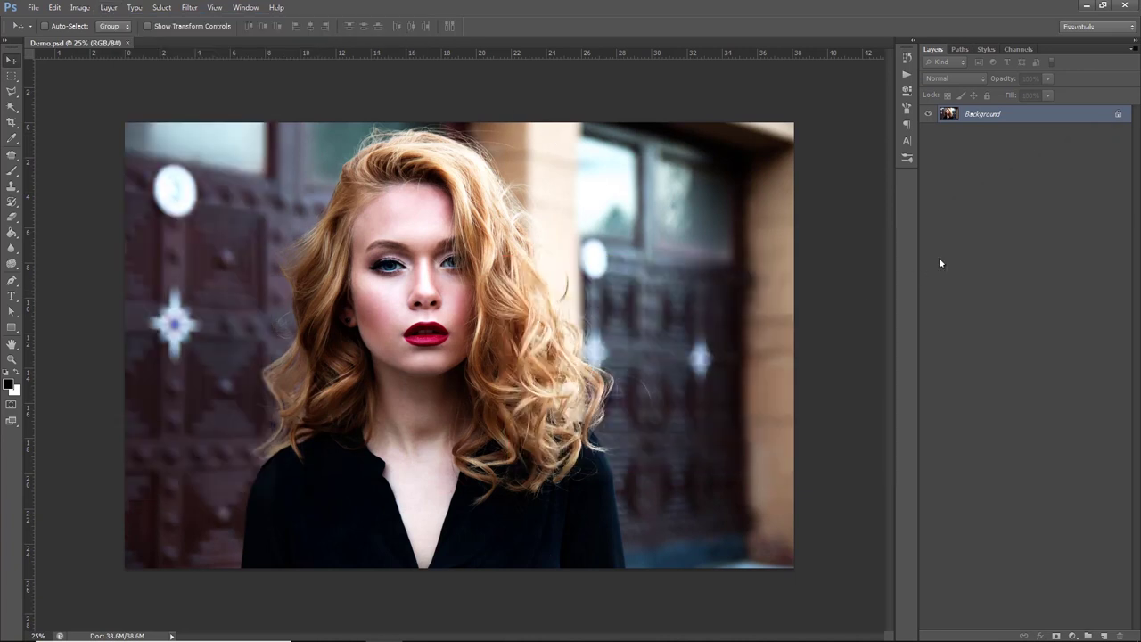
{"action": "left_click", "coordinate": [1134, 49]}
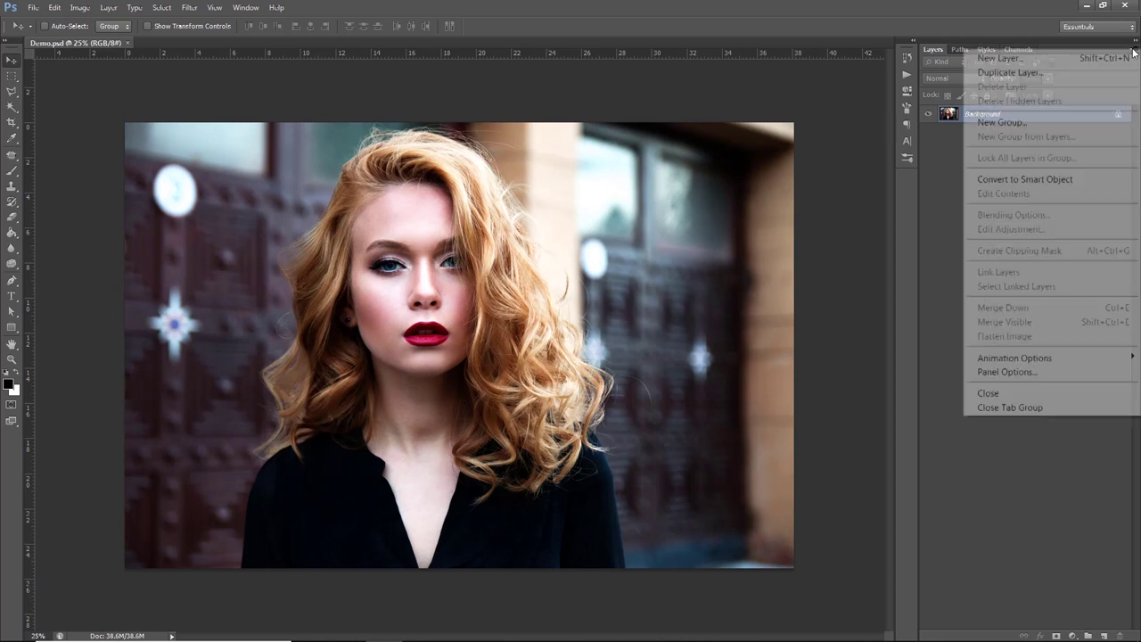
{"action": "left_click", "coordinate": [1012, 372]}
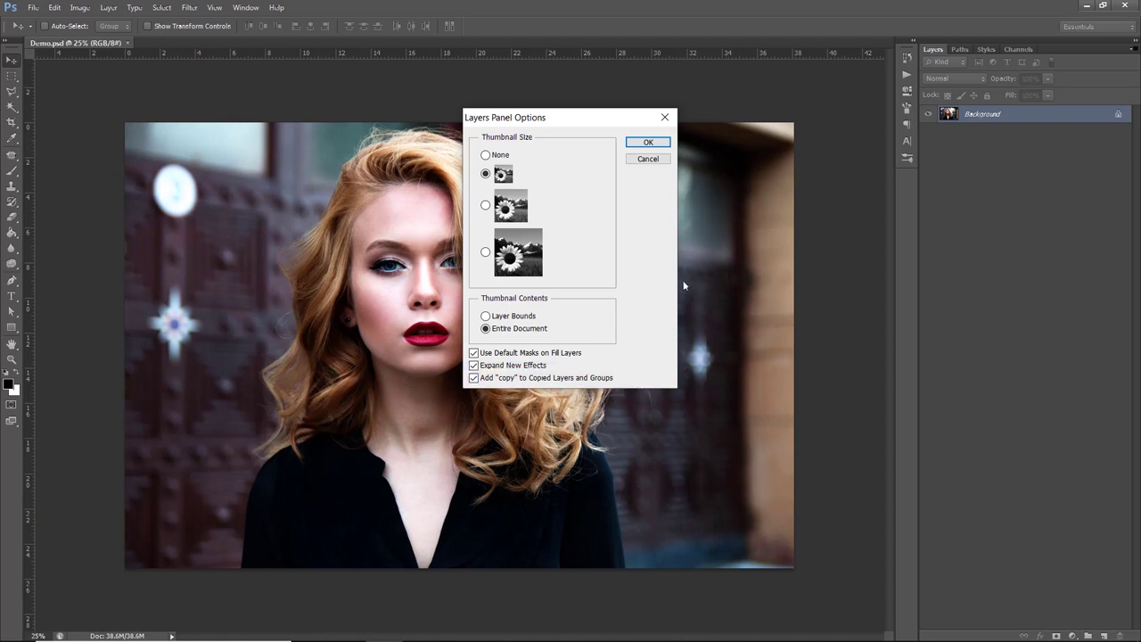
{"action": "left_click", "coordinate": [650, 144]}
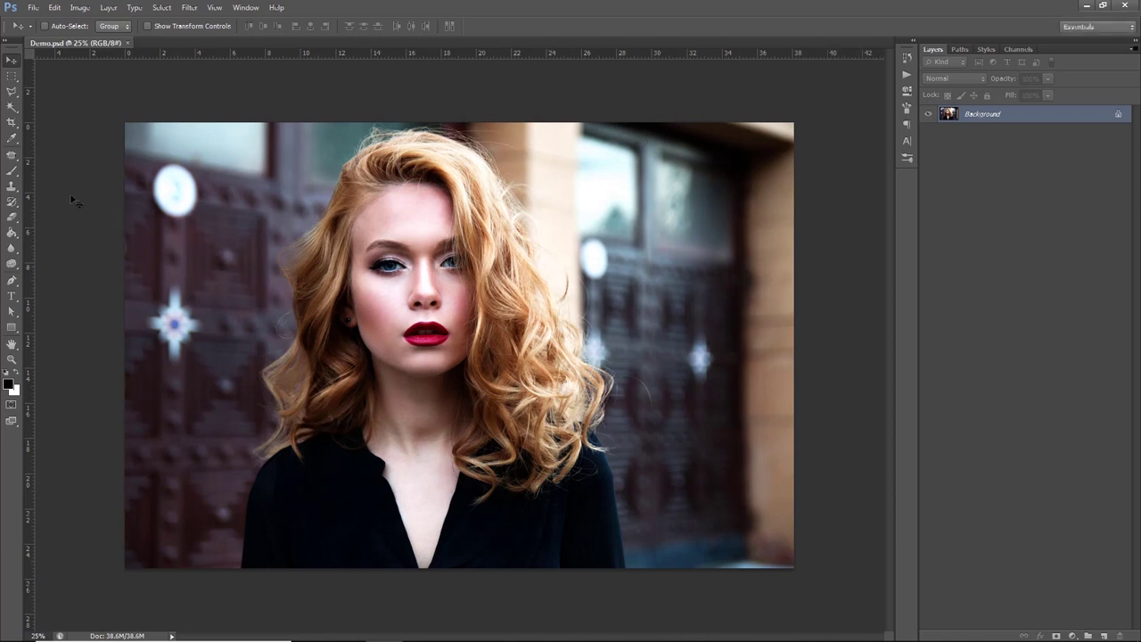
Select the standard Brush, check its Normal blend mode, opacity and flow, then return to Move.
{"action": "left_click", "coordinate": [11, 170]}
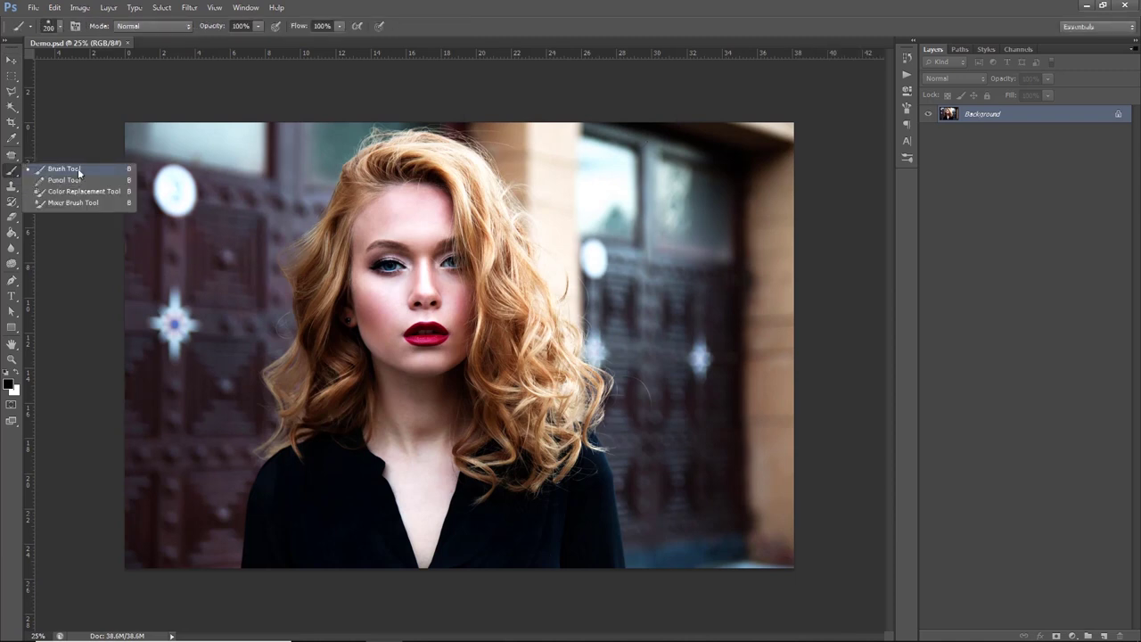
{"action": "left_click", "coordinate": [77, 170]}
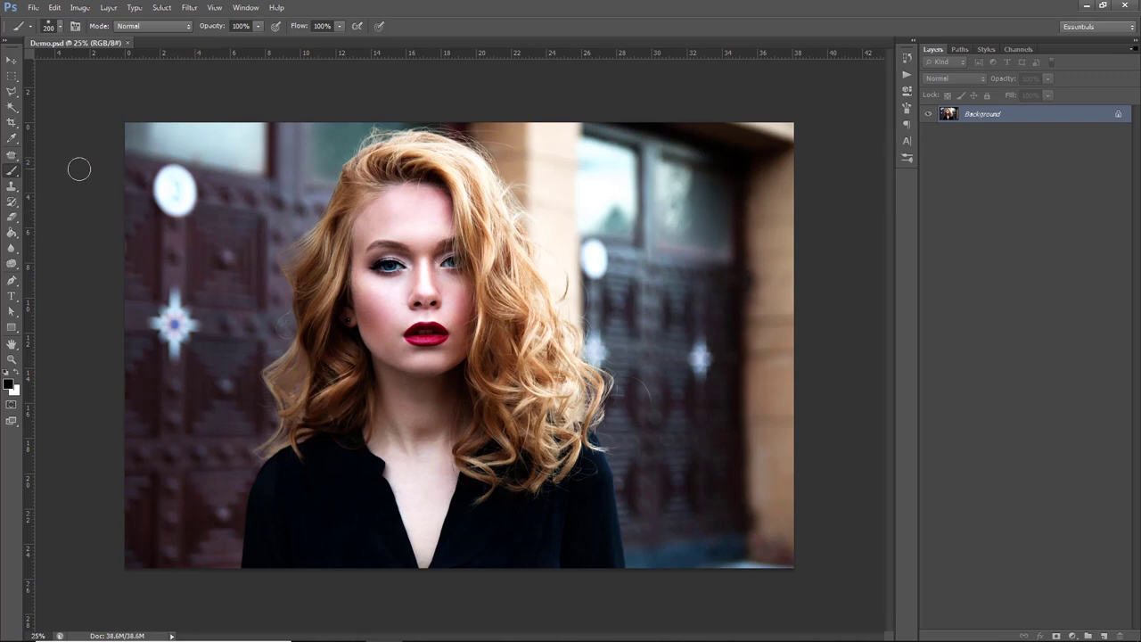
{"action": "left_click", "coordinate": [188, 27]}
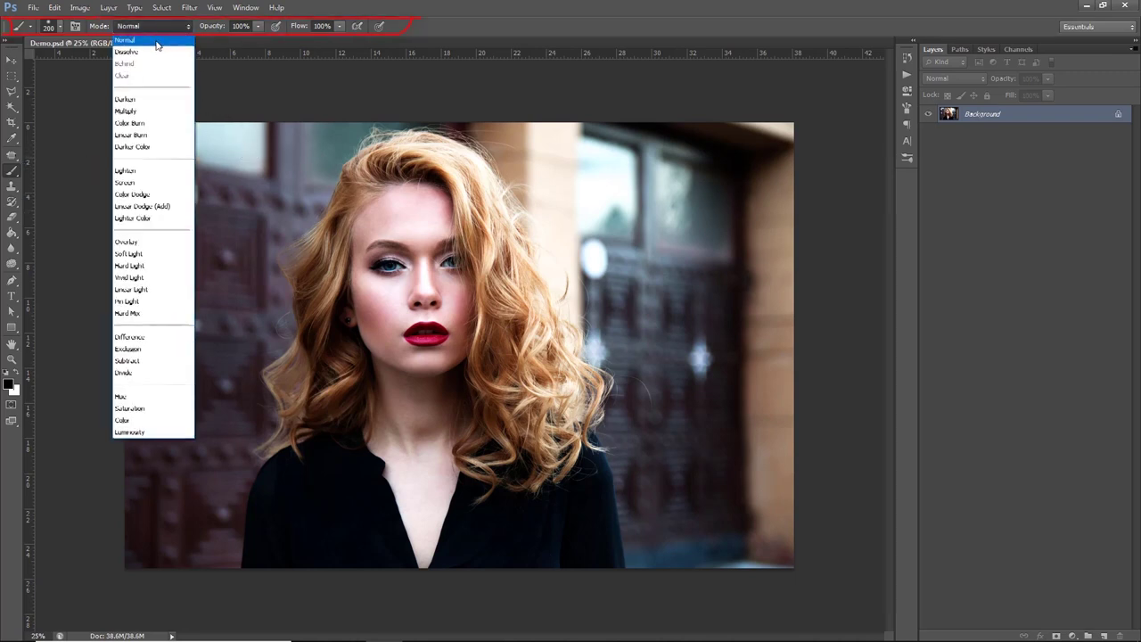
{"action": "left_click", "coordinate": [157, 41]}
{"action": "left_click", "coordinate": [258, 26]}
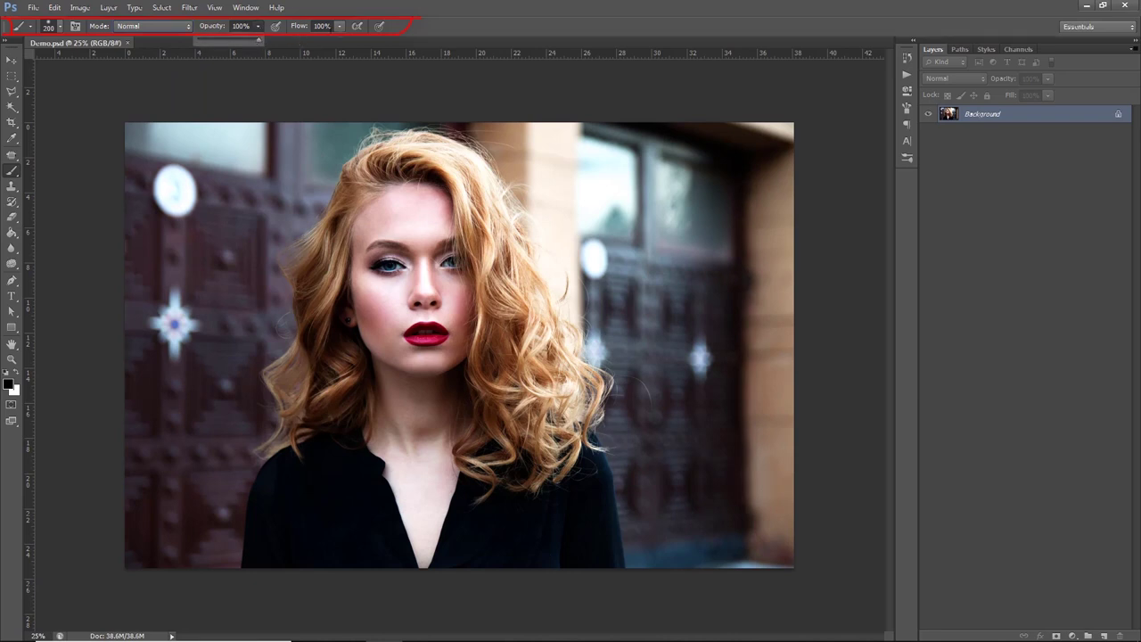
{"action": "left_click", "coordinate": [339, 27]}
{"action": "left_click", "coordinate": [416, 28]}
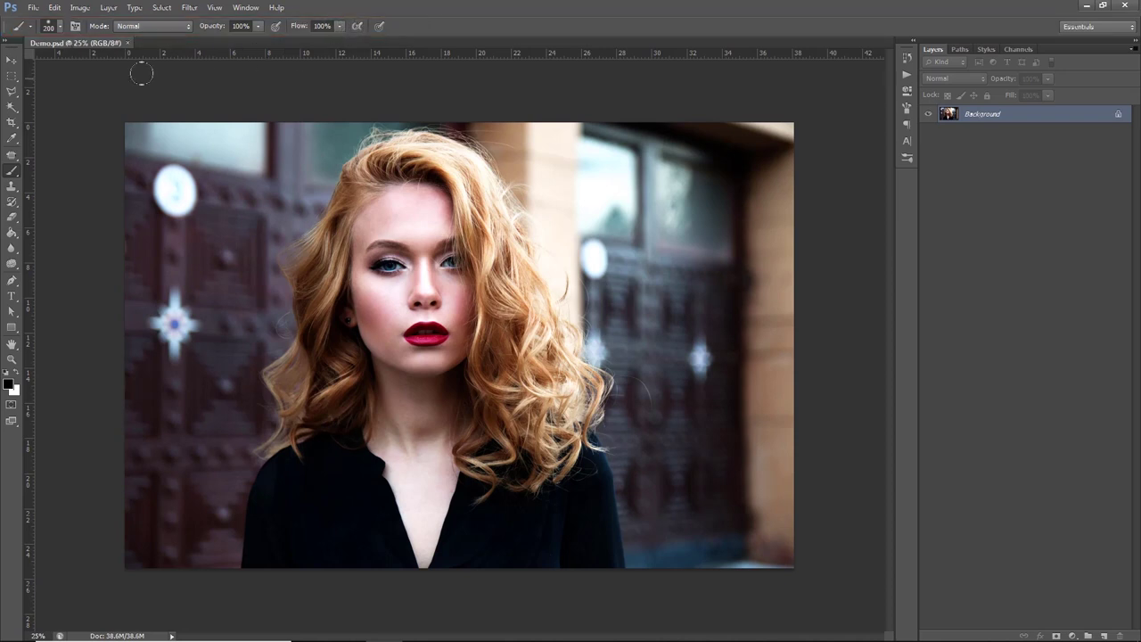
{"action": "left_click", "coordinate": [13, 61]}
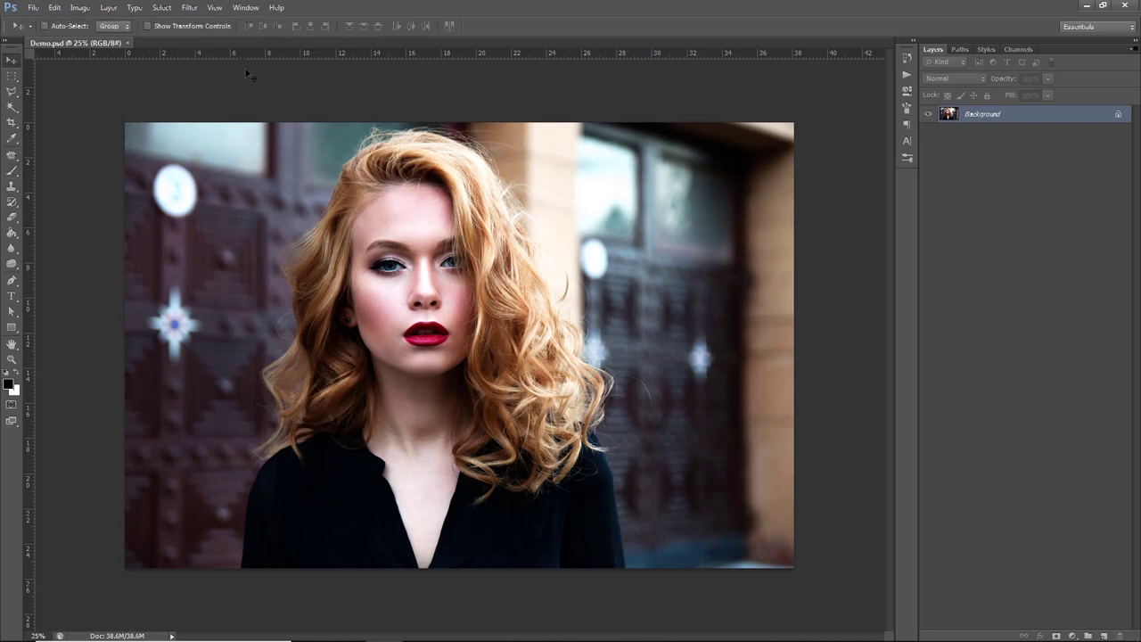
Load the Digital Painting Art PS Action - SlideSalad.atn set and expand it to show its steps.
{"action": "left_click", "coordinate": [245, 8]}
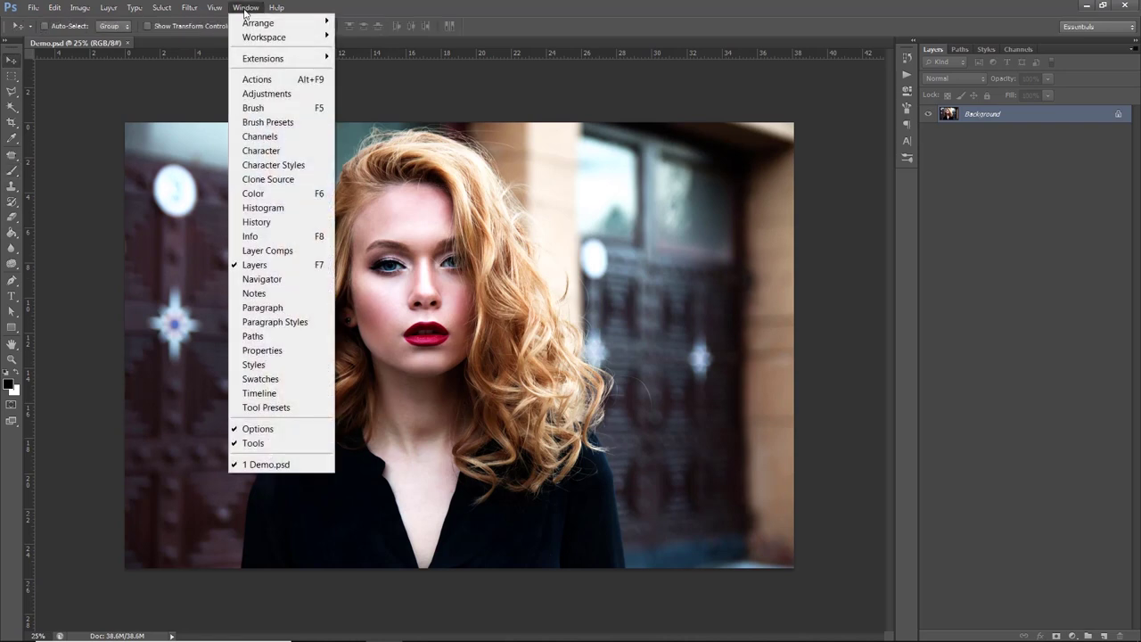
{"action": "left_click", "coordinate": [282, 82]}
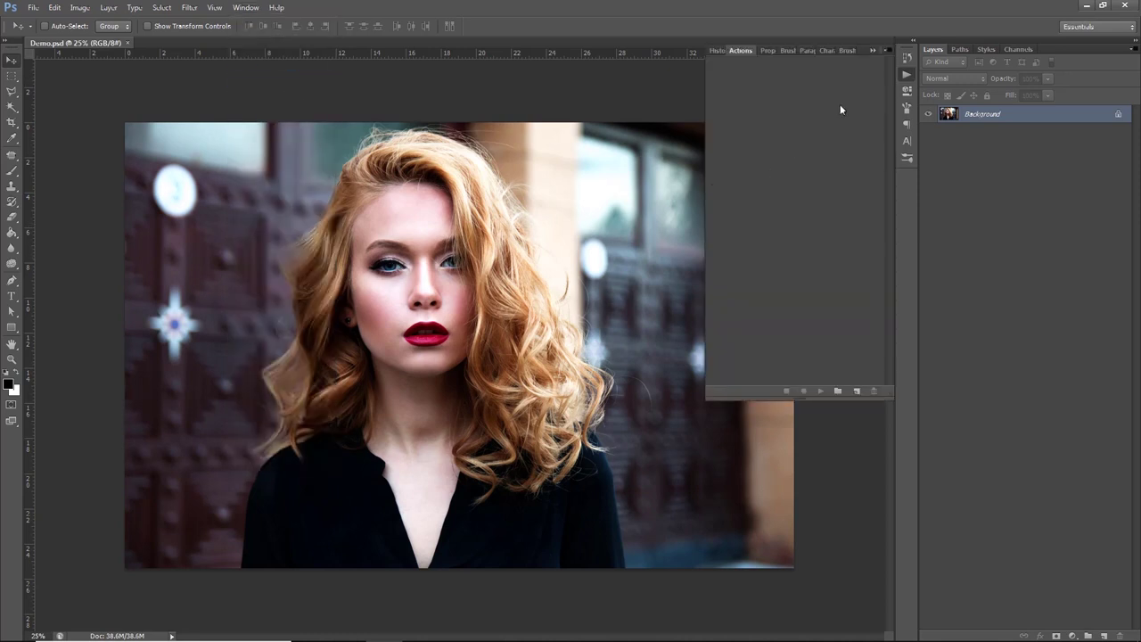
{"action": "left_click", "coordinate": [885, 50]}
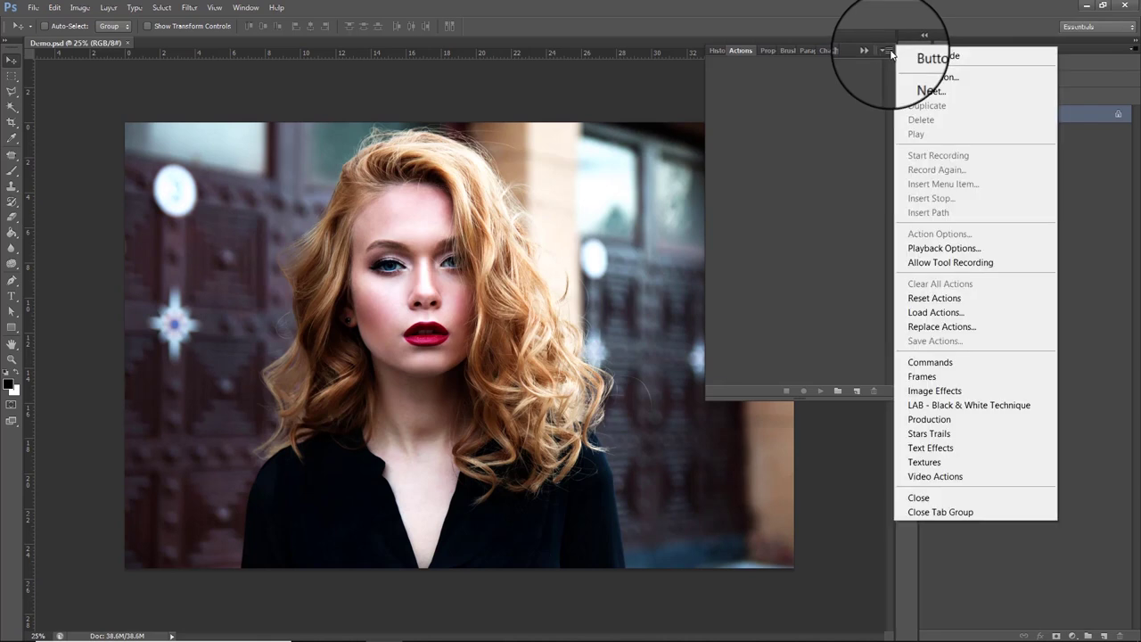
{"action": "left_click", "coordinate": [927, 312]}
{"action": "left_click", "coordinate": [381, 214]}
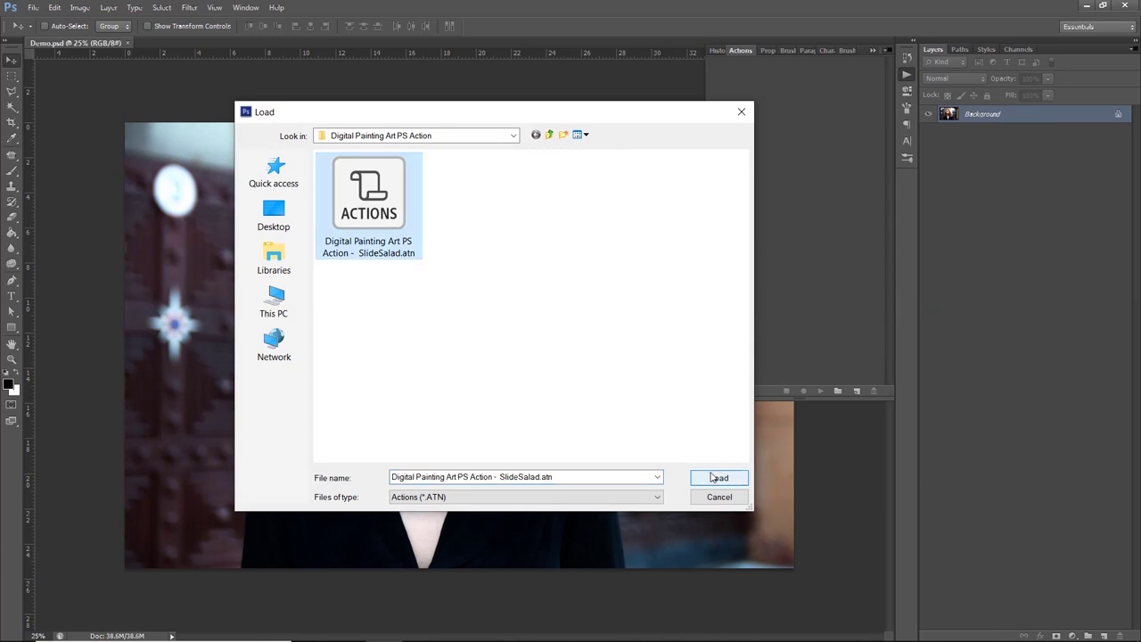
{"action": "left_click", "coordinate": [717, 477]}
{"action": "left_click", "coordinate": [735, 63]}
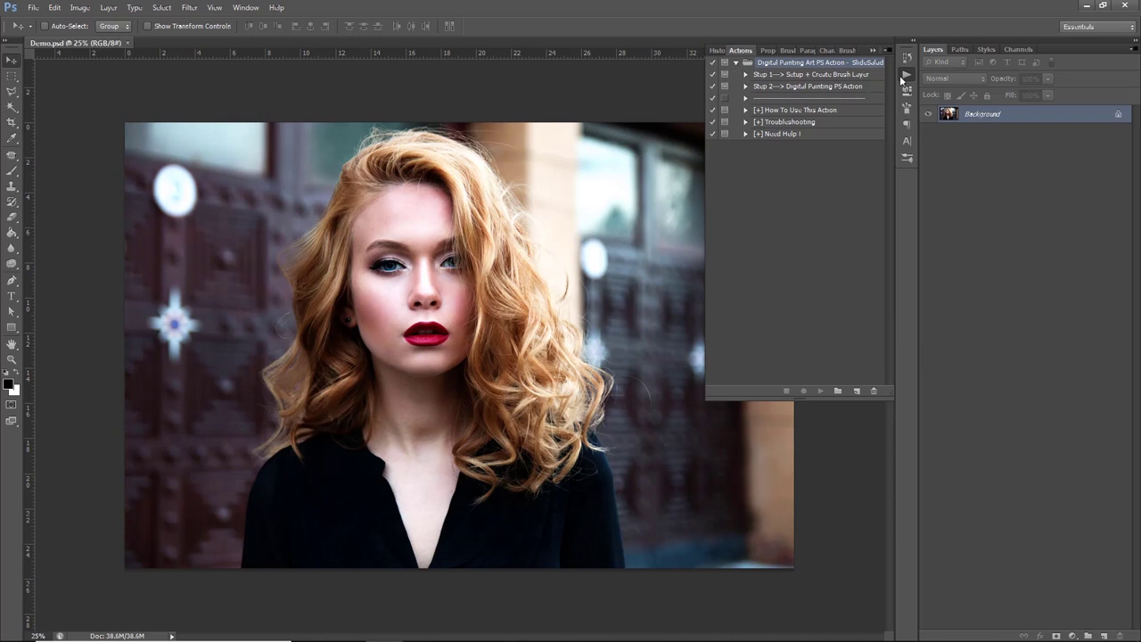
{"action": "left_click", "coordinate": [905, 77]}
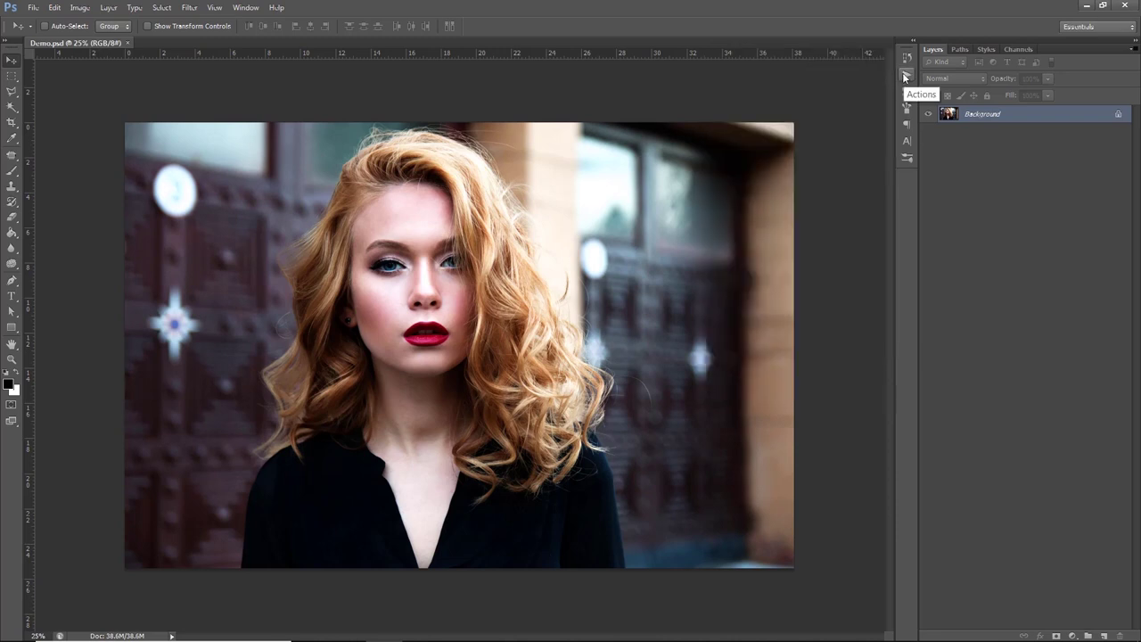
Load the Digital Painting Art Brushes file through the Preset Manager's Brushes type.
{"action": "left_click", "coordinate": [52, 8]}
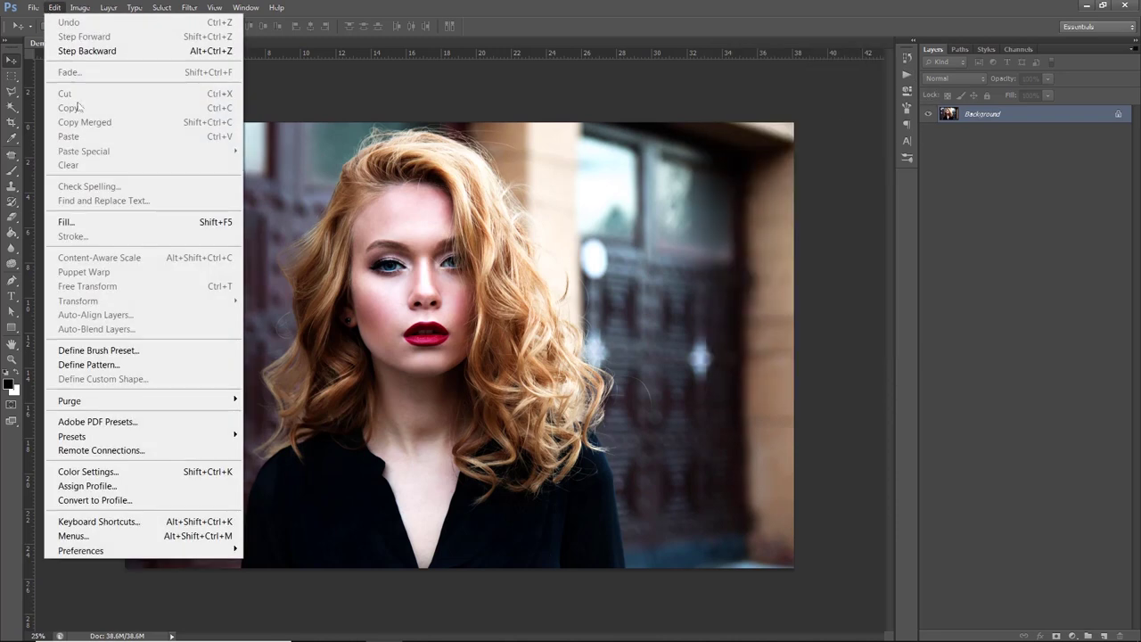
{"action": "mouse_move", "coordinate": [73, 436]}
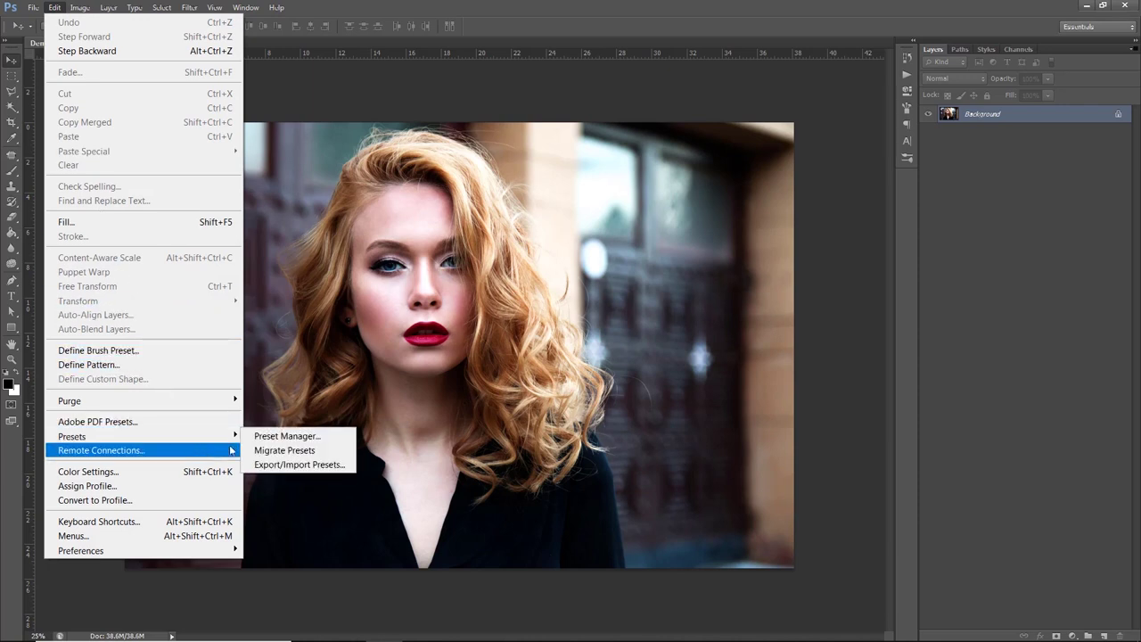
{"action": "left_click", "coordinate": [296, 439]}
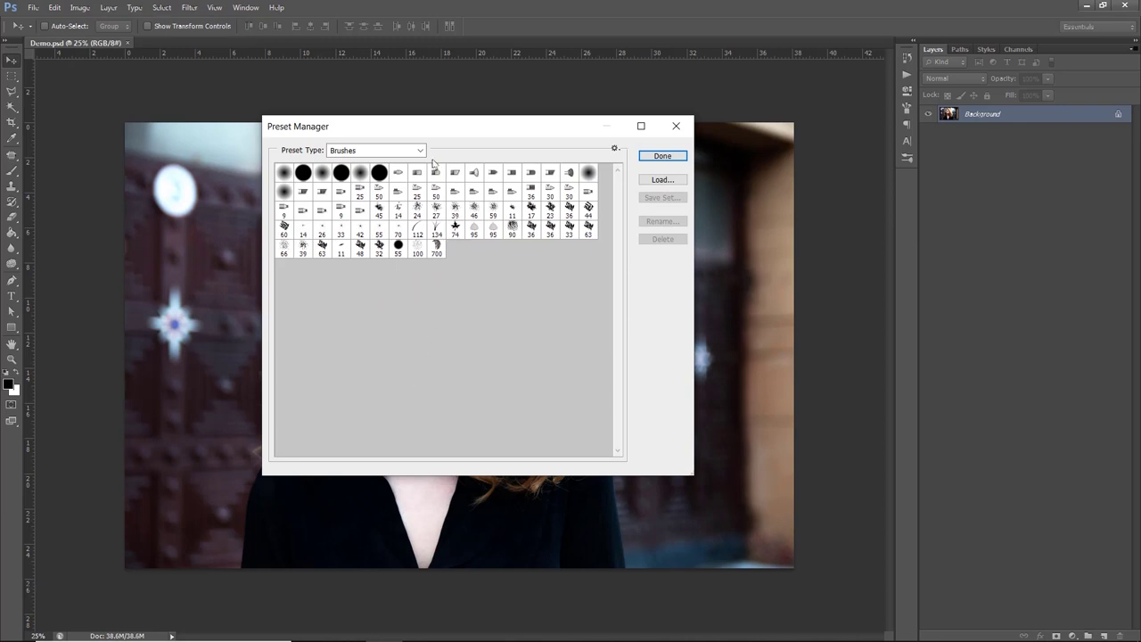
{"action": "left_click", "coordinate": [424, 152]}
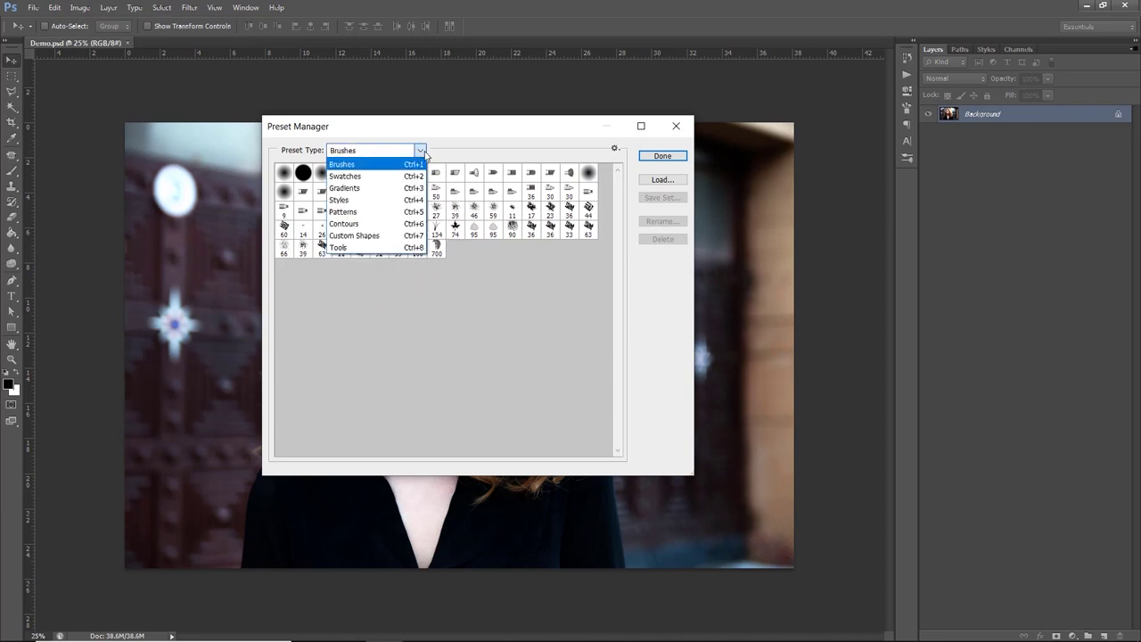
{"action": "left_click", "coordinate": [343, 166]}
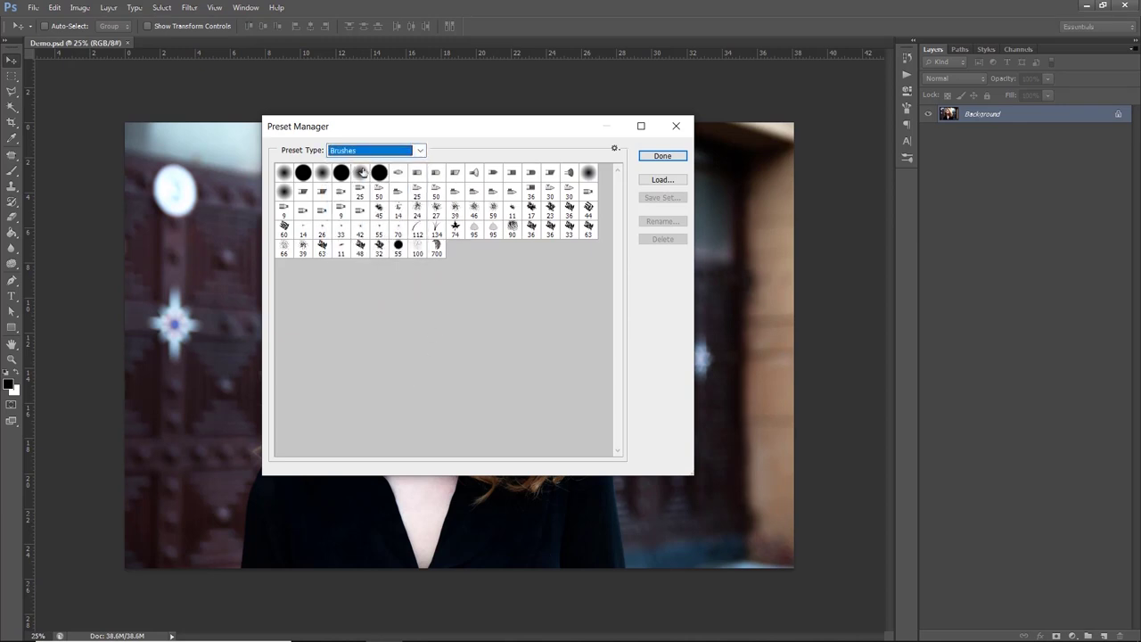
{"action": "left_click", "coordinate": [663, 181]}
{"action": "left_click", "coordinate": [355, 200]}
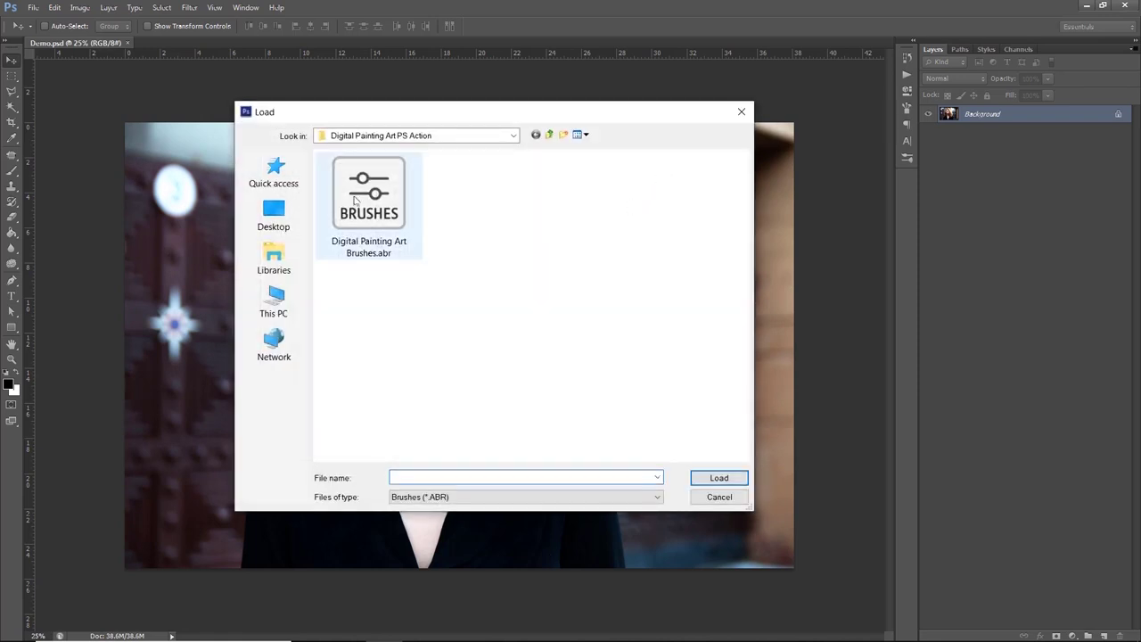
{"action": "left_click", "coordinate": [702, 477]}
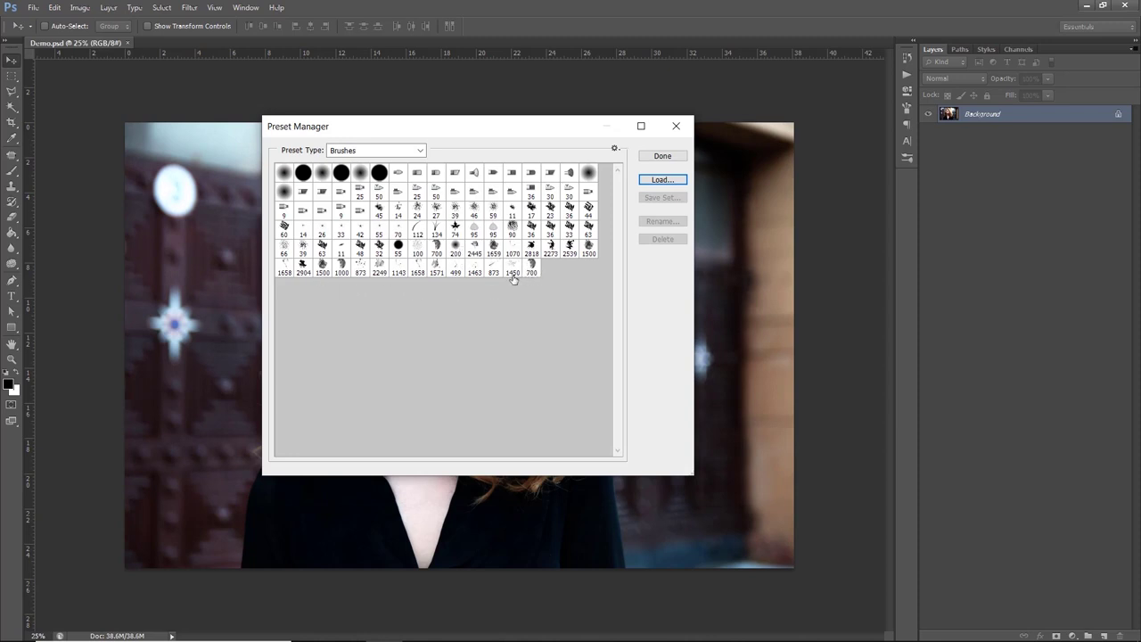
Load Digital Painting Art Patterns.pat as pattern presets and close the Preset Manager.
{"action": "left_click", "coordinate": [420, 152]}
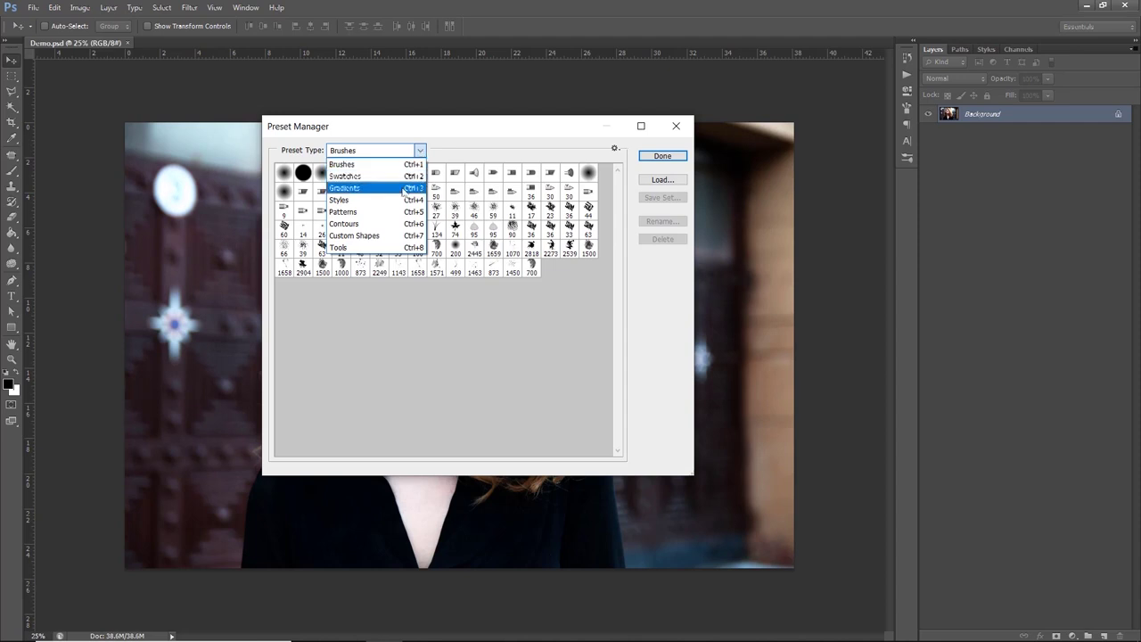
{"action": "left_click", "coordinate": [383, 213]}
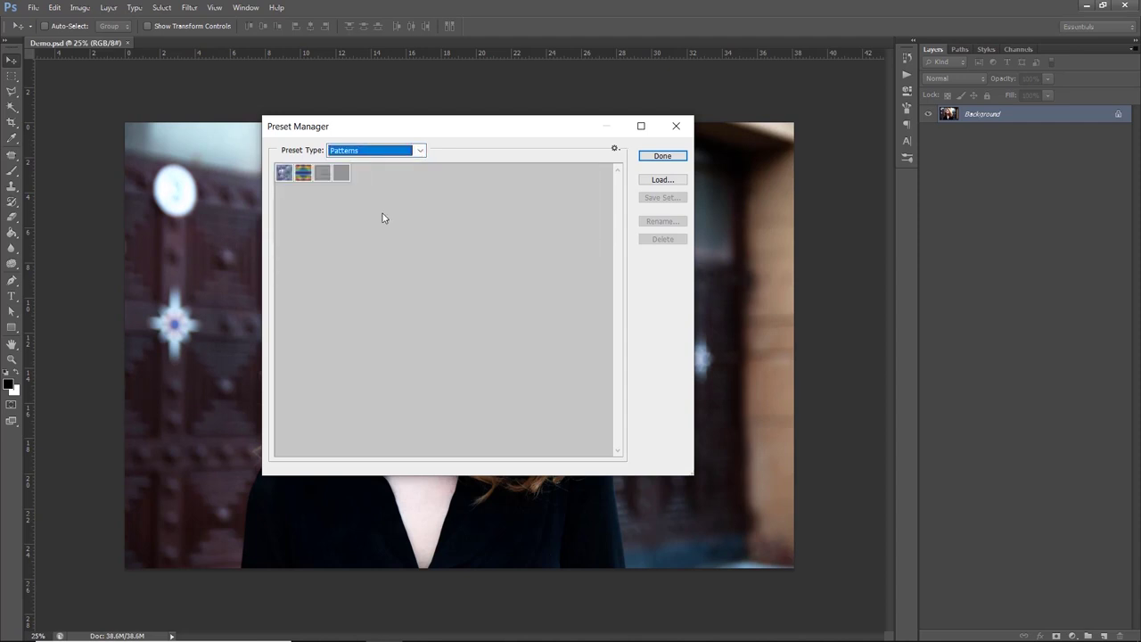
{"action": "left_click", "coordinate": [650, 183]}
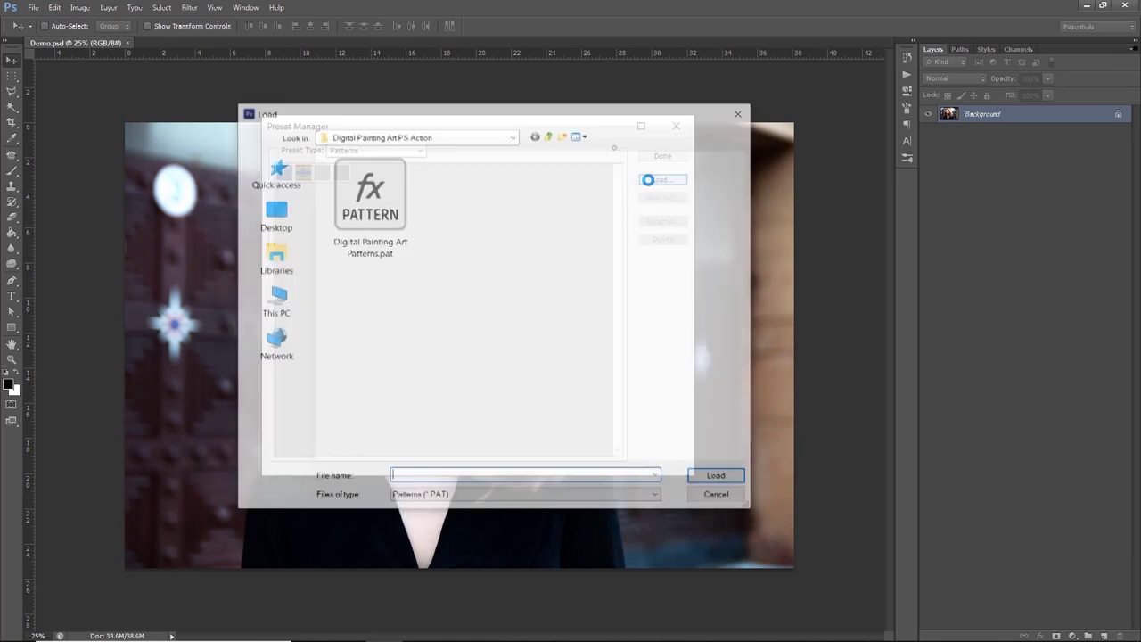
{"action": "left_click", "coordinate": [376, 218]}
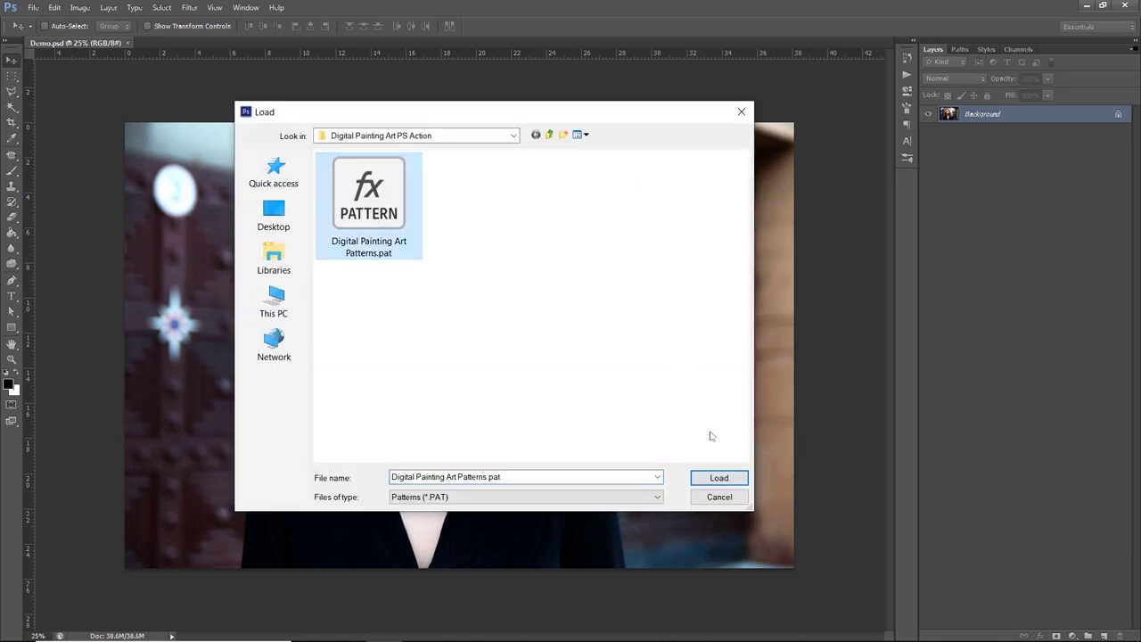
{"action": "left_click", "coordinate": [710, 481]}
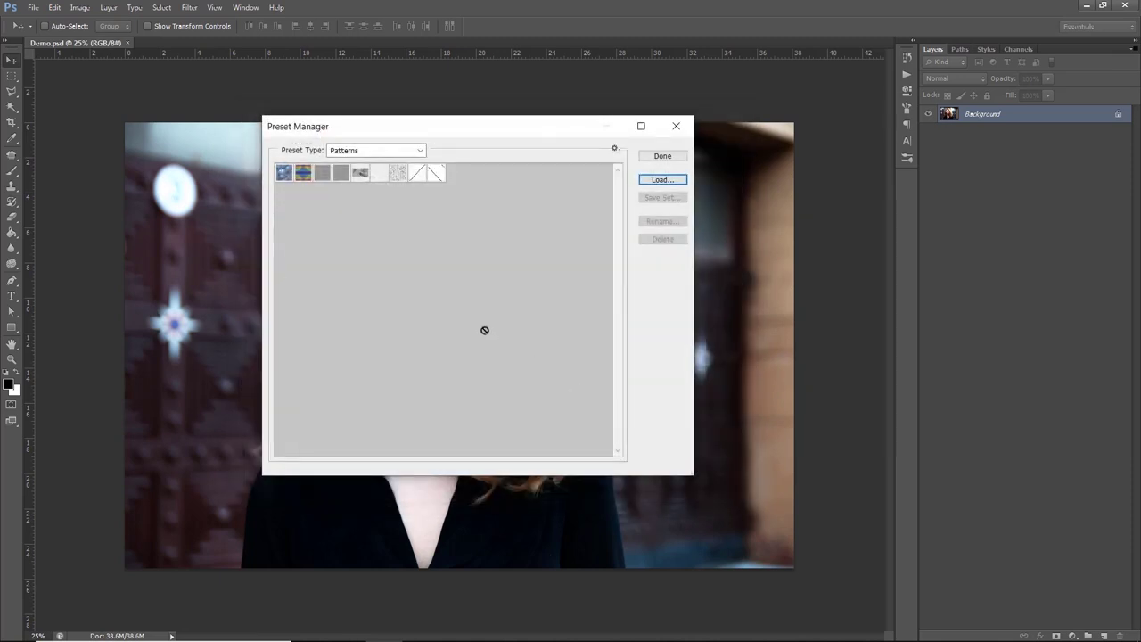
{"action": "left_click_drag", "start_coordinate": [427, 179], "coordinate": [454, 176]}
{"action": "left_click", "coordinate": [661, 160]}
{"action": "left_click", "coordinate": [661, 159]}
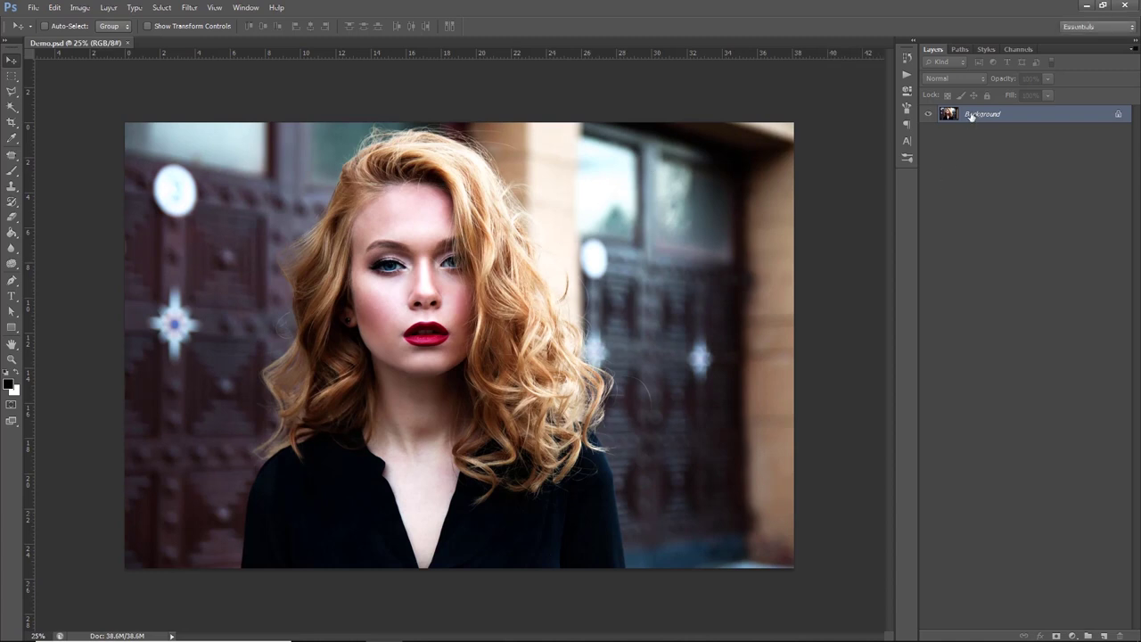
Play Step 1 Setup + Create Brush Layer, adding a 75% 'brush' layer, and dismiss its message.
{"action": "left_click", "coordinate": [908, 75]}
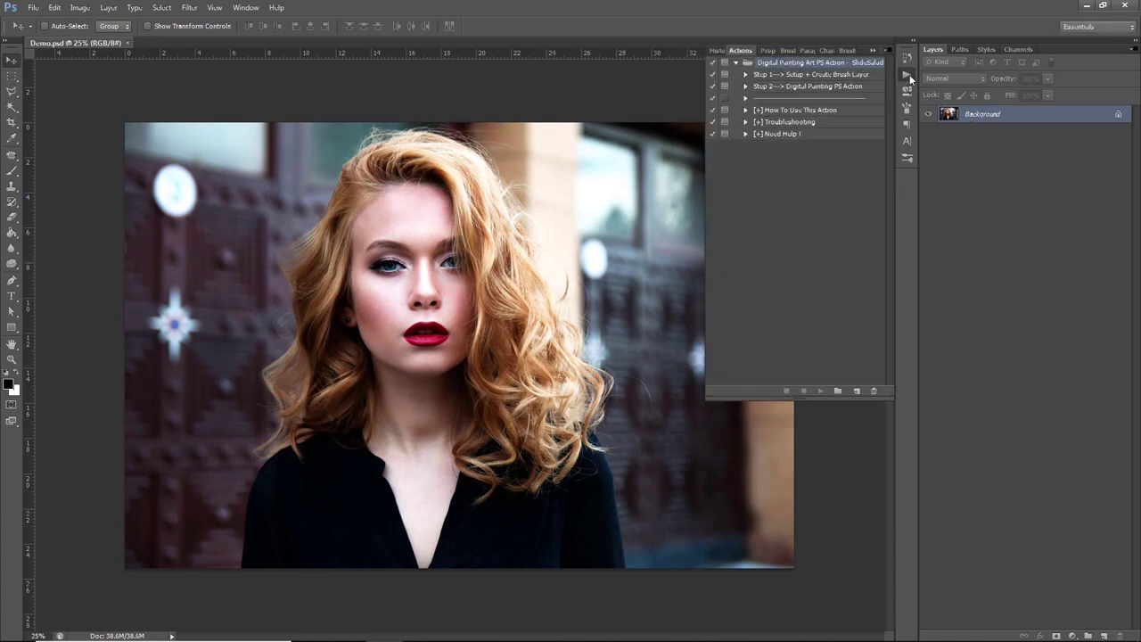
{"action": "left_click", "coordinate": [800, 77]}
{"action": "left_click", "coordinate": [804, 88]}
{"action": "left_click", "coordinate": [803, 77]}
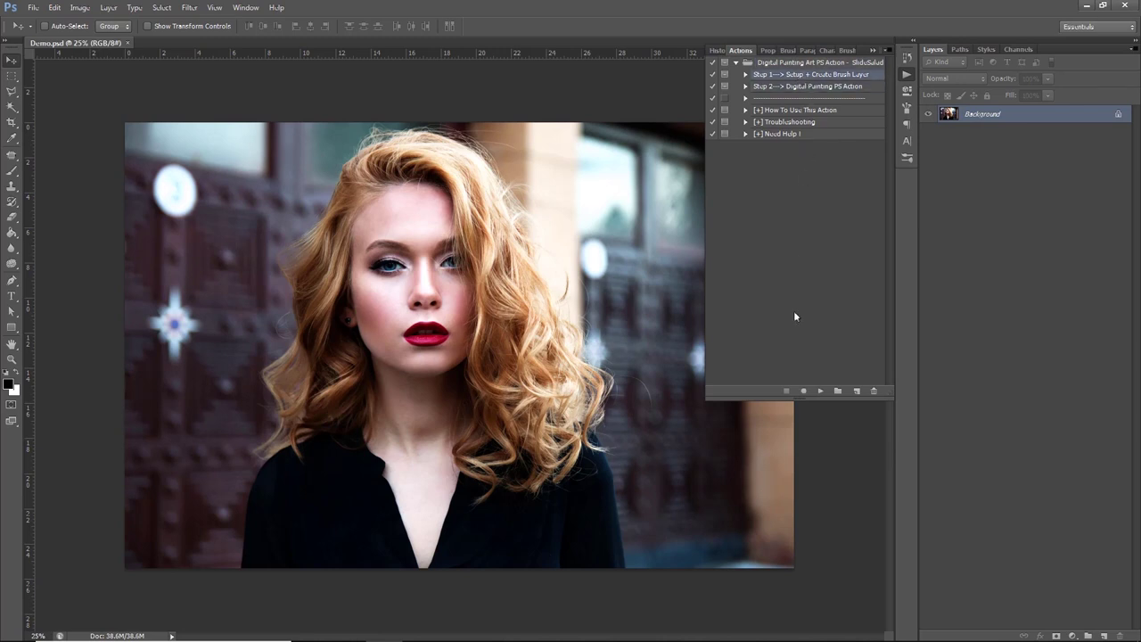
{"action": "left_click", "coordinate": [821, 391]}
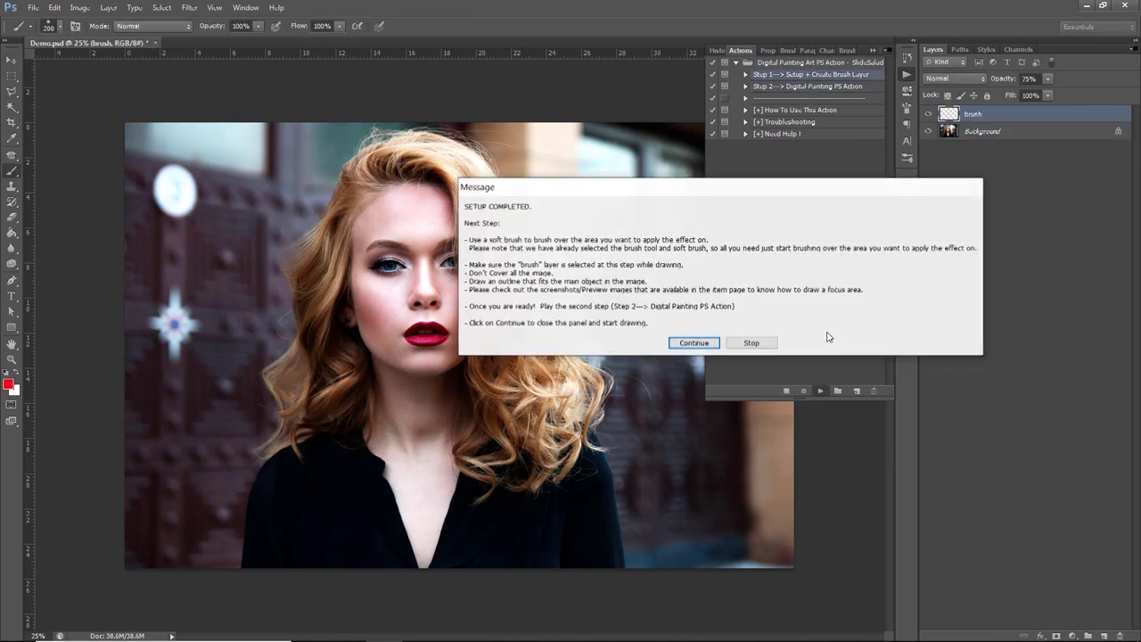
{"action": "left_click_drag", "start_coordinate": [696, 190], "coordinate": [498, 150]}
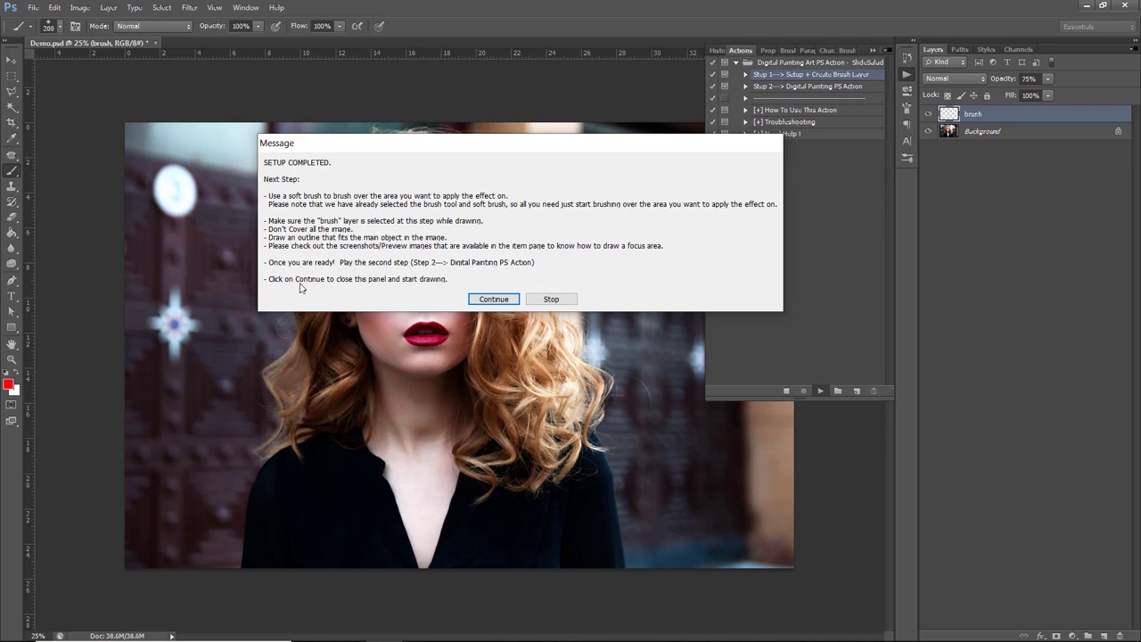
{"action": "left_click", "coordinate": [488, 301]}
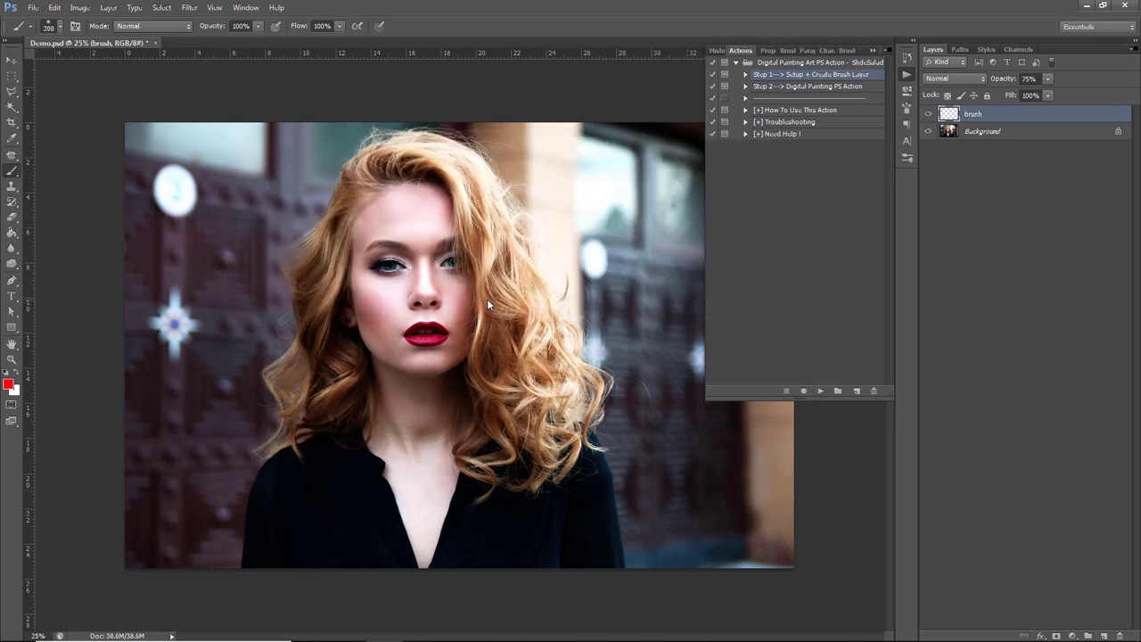
{"action": "left_click", "coordinate": [906, 77]}
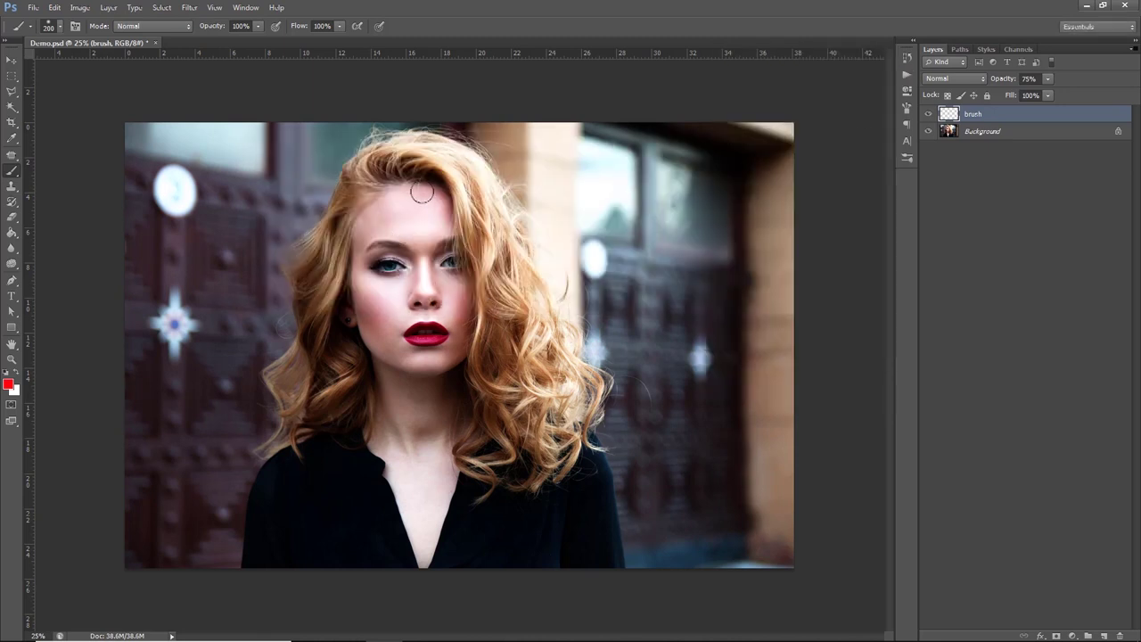
Paint two red strokes on the brush layer, forehead to chest and diagonally across the face.
{"action": "mouse_move", "coordinate": [381, 252]}
{"action": "left_mouse_down"}
{"action": "mouse_move", "coordinate": [406, 392]}
{"action": "mouse_move", "coordinate": [452, 513]}
{"action": "left_mouse_up"}
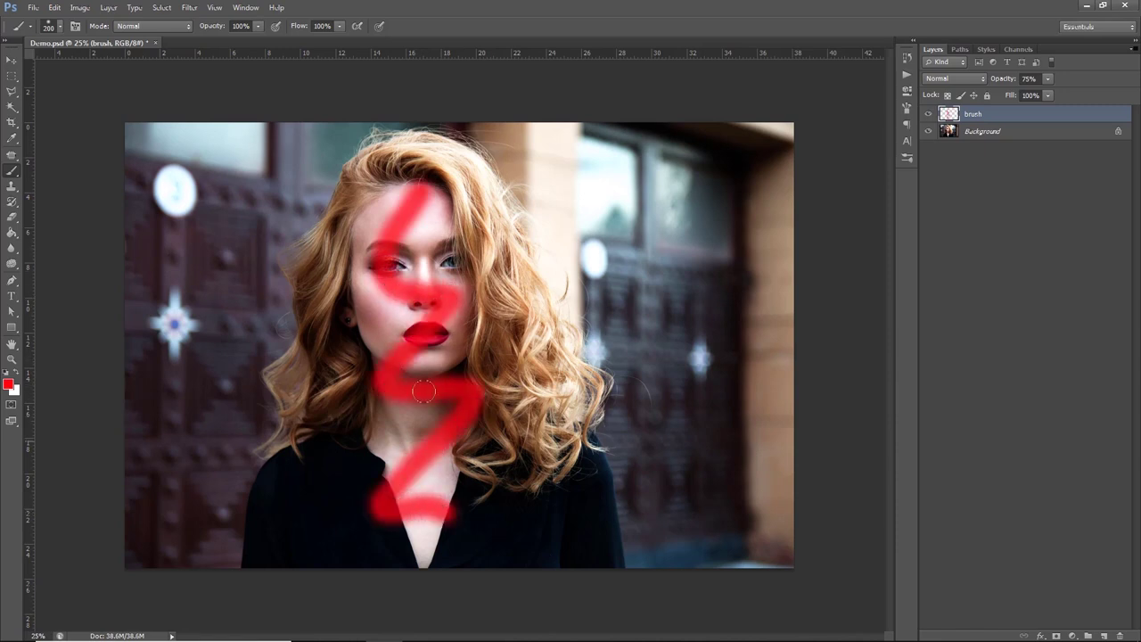
{"action": "left_click_drag", "start_coordinate": [486, 217], "coordinate": [335, 343]}
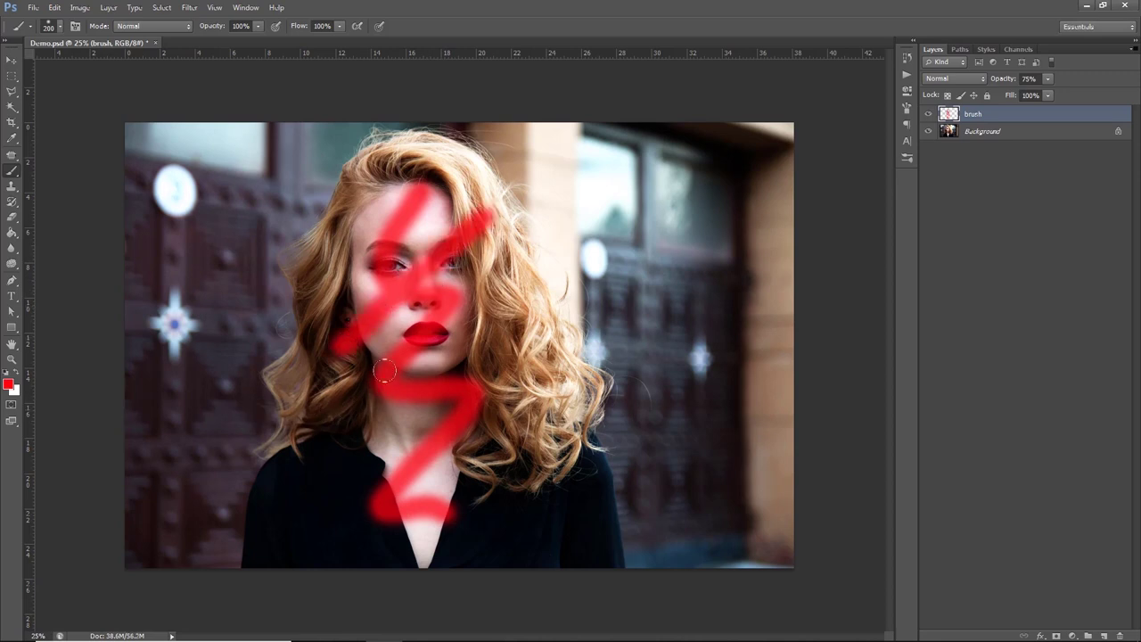
{"action": "left_click", "coordinate": [12, 61]}
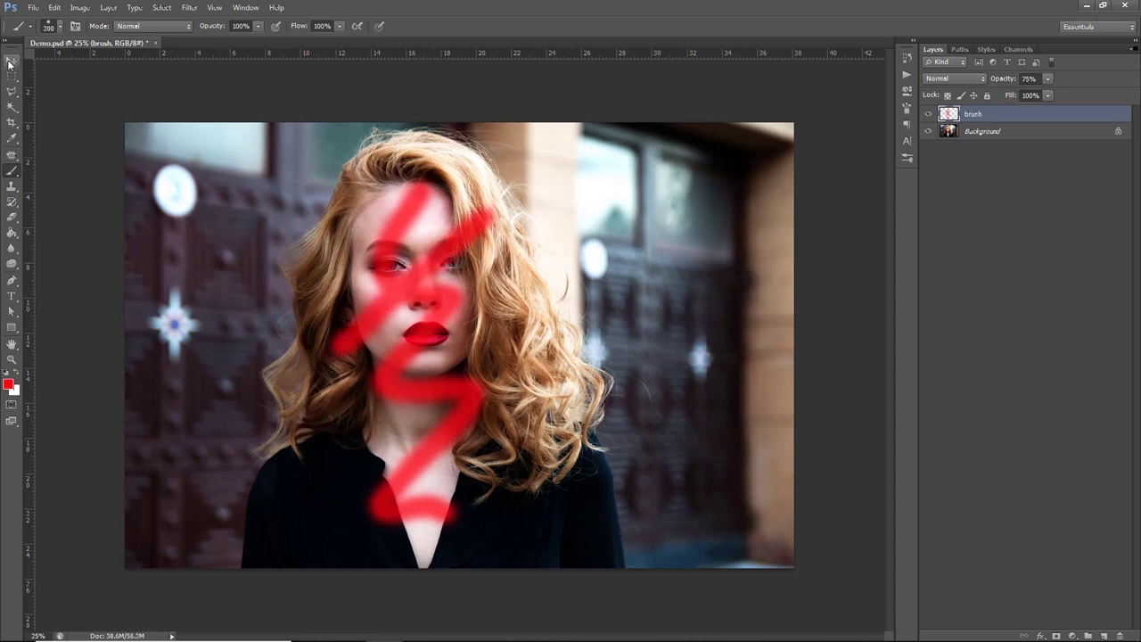
Run the Step 2 Digital Painting PS Action on the photo after checking the red strokes.
{"action": "left_click", "coordinate": [929, 114]}
{"action": "left_click", "coordinate": [929, 114]}
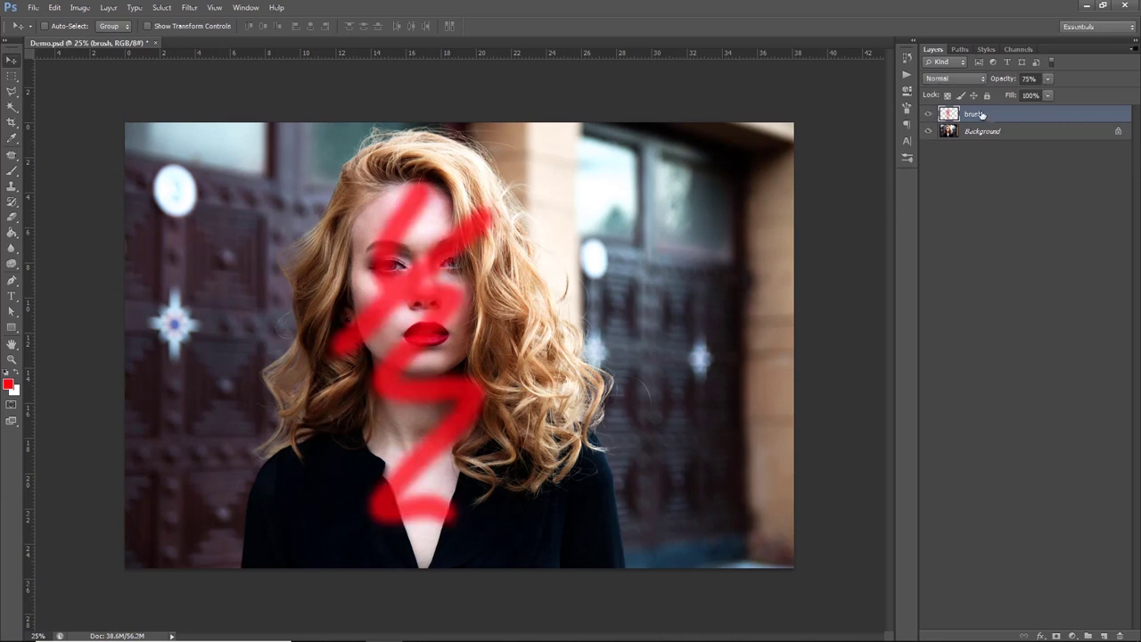
{"action": "left_click", "coordinate": [909, 76]}
{"action": "left_click", "coordinate": [808, 88]}
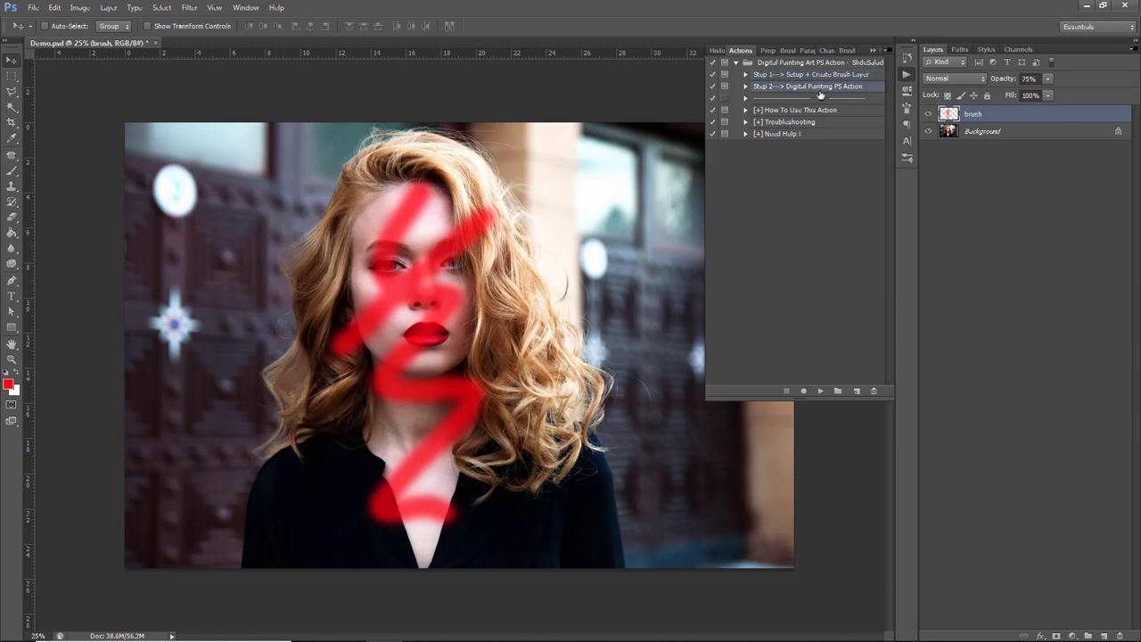
{"action": "left_click", "coordinate": [746, 86]}
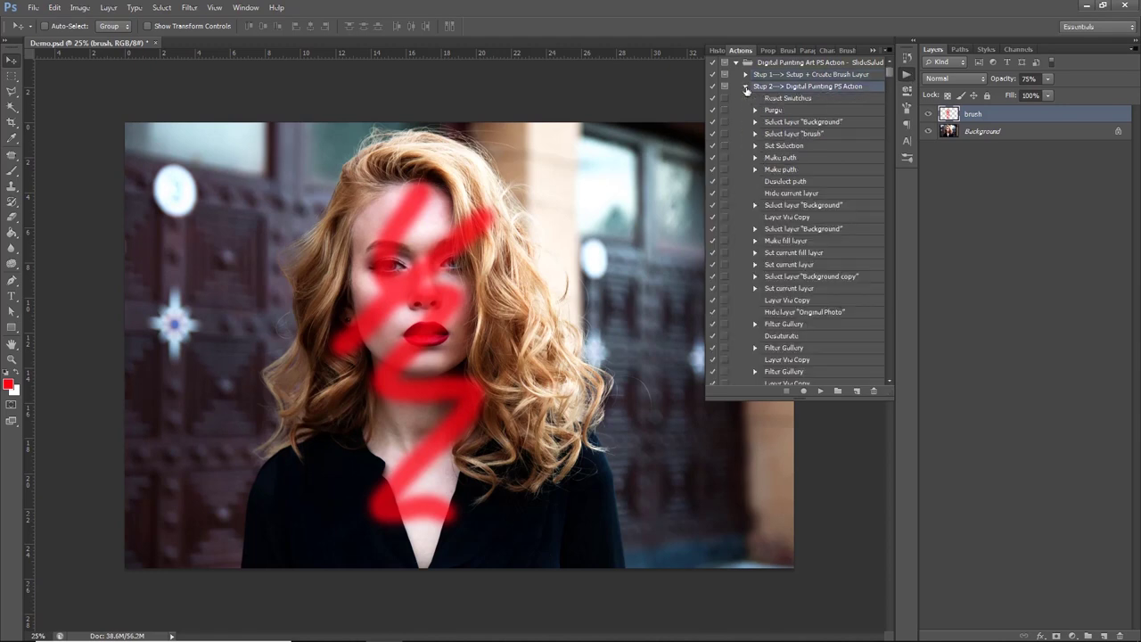
{"action": "left_click", "coordinate": [819, 392]}
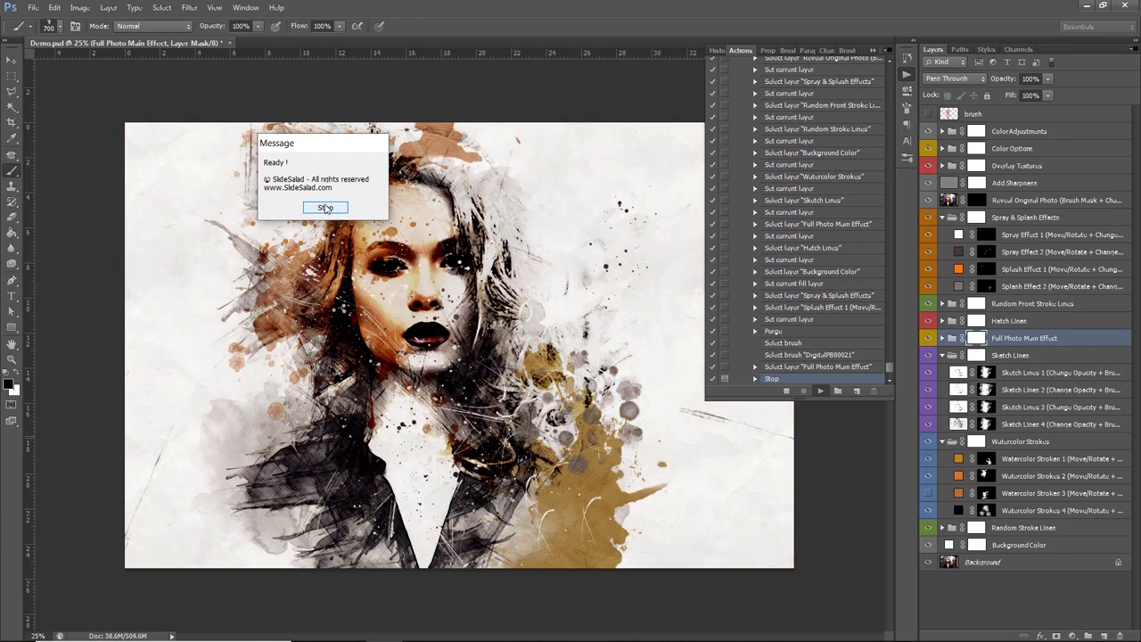
Dismiss the Ready message, collapse all layer groups, and hide ColorAdjustments through Sketch Lines.
{"action": "left_click", "coordinate": [326, 208]}
{"action": "left_click", "coordinate": [9, 60]}
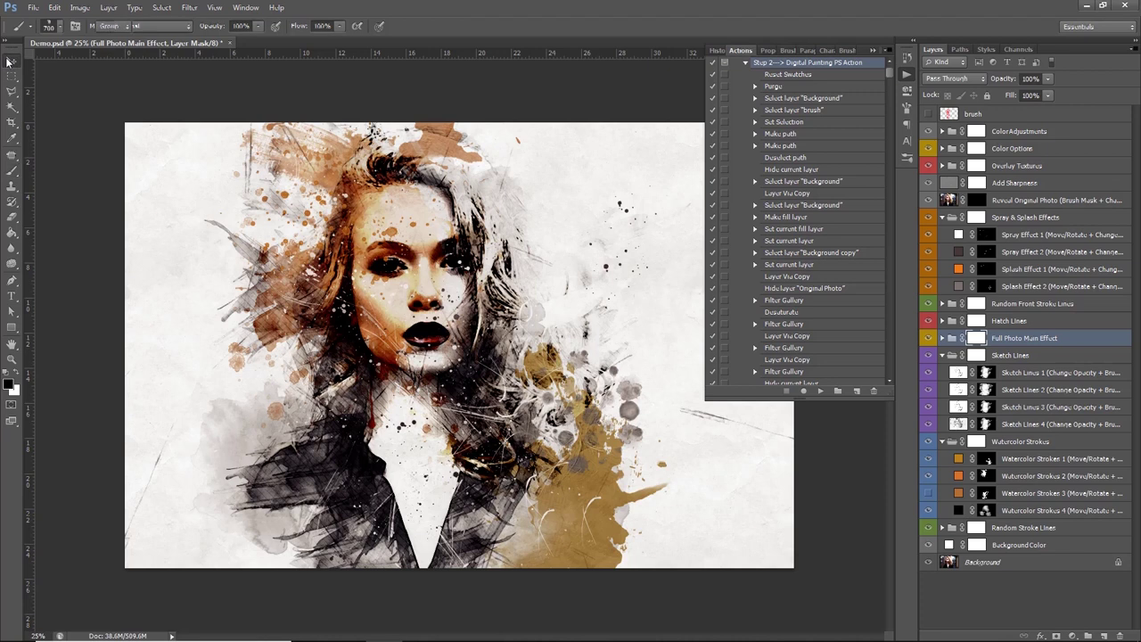
{"action": "left_click", "coordinate": [907, 74]}
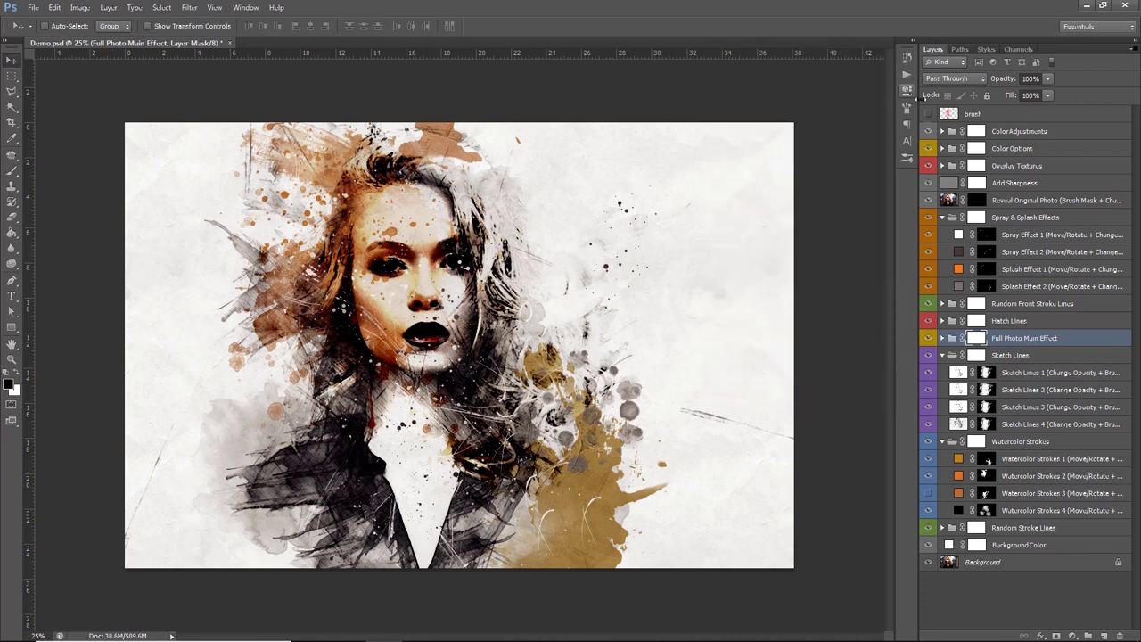
{"action": "left_click", "coordinate": [942, 218], "text": "ctrl"}
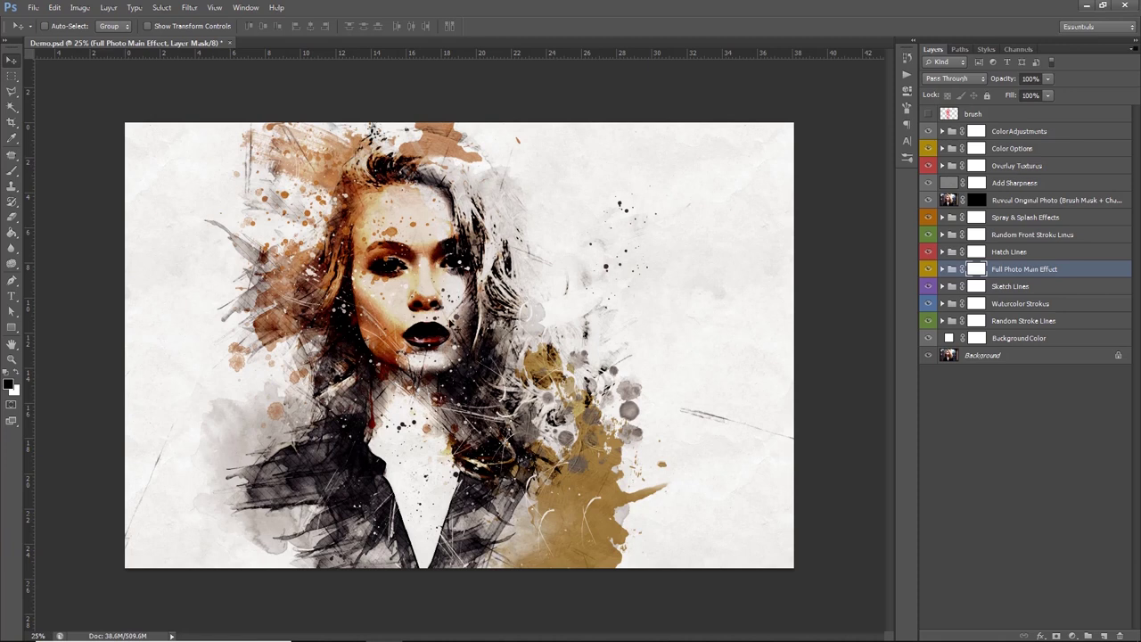
{"action": "mouse_move", "coordinate": [930, 133]}
{"action": "left_mouse_down"}
{"action": "mouse_move", "coordinate": [928, 342]}
{"action": "mouse_move", "coordinate": [928, 320]}
{"action": "left_mouse_up"}
Re-show strokes, Sketch Lines, Full Photo Main Effect, stroke lines, splashes, textures and ColorAdjustments bottom-up.
{"action": "left_click", "coordinate": [928, 341]}
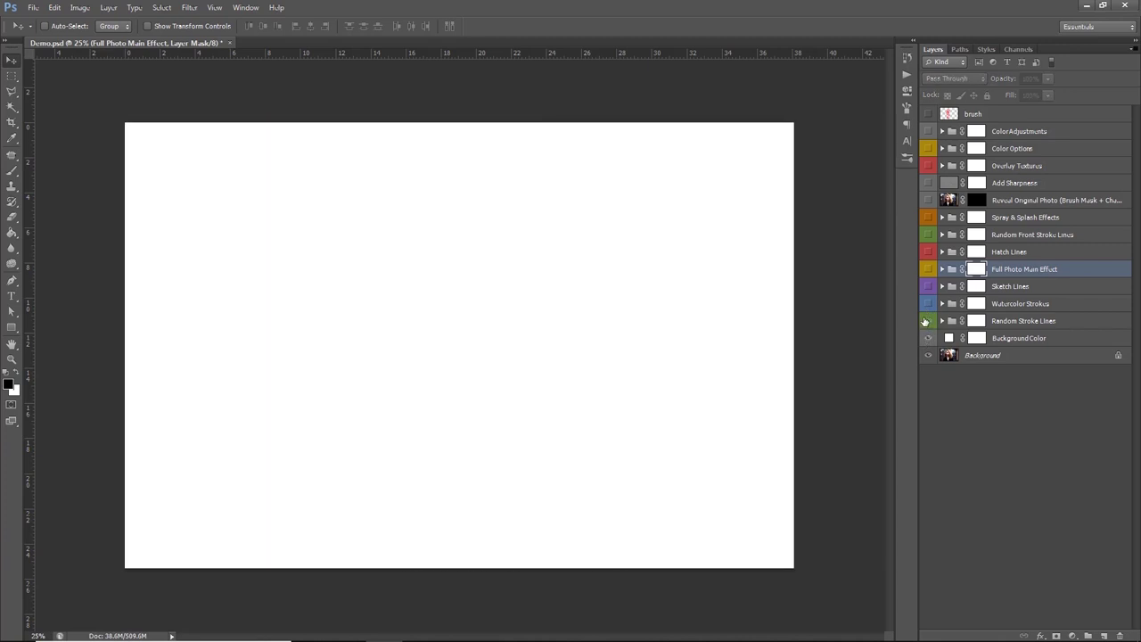
{"action": "left_click", "coordinate": [929, 303]}
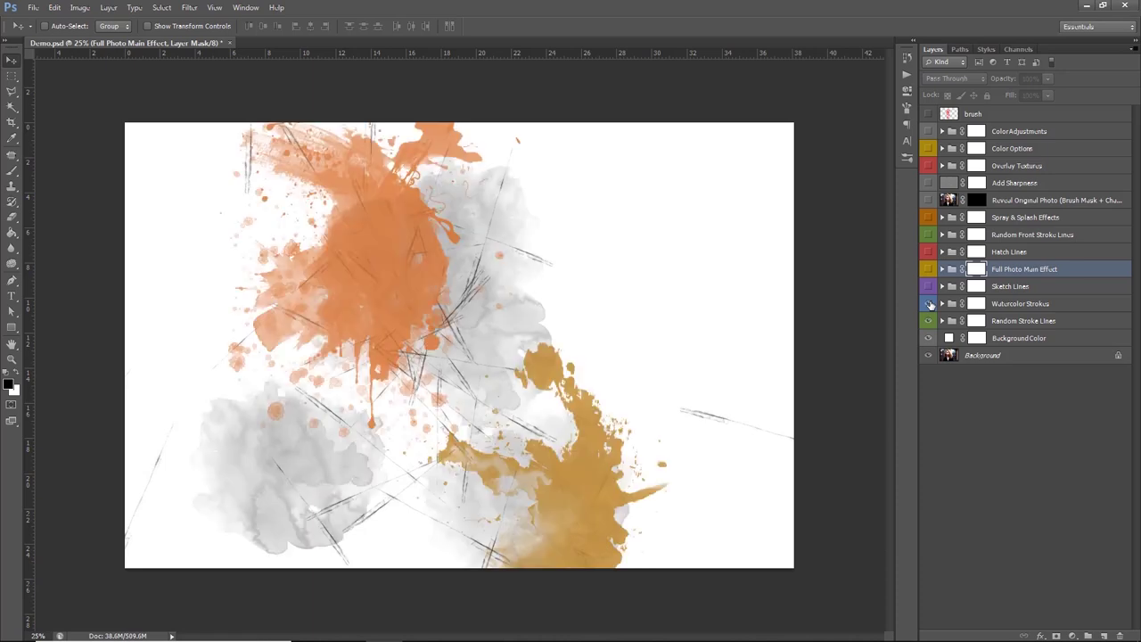
{"action": "left_click", "coordinate": [928, 286]}
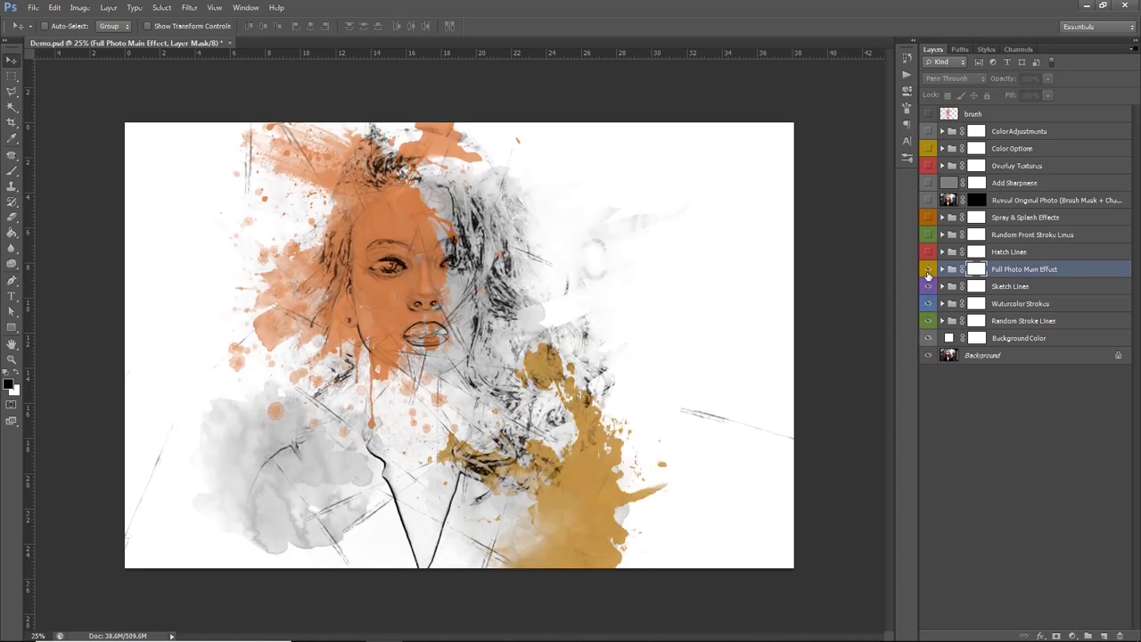
{"action": "left_click", "coordinate": [928, 269]}
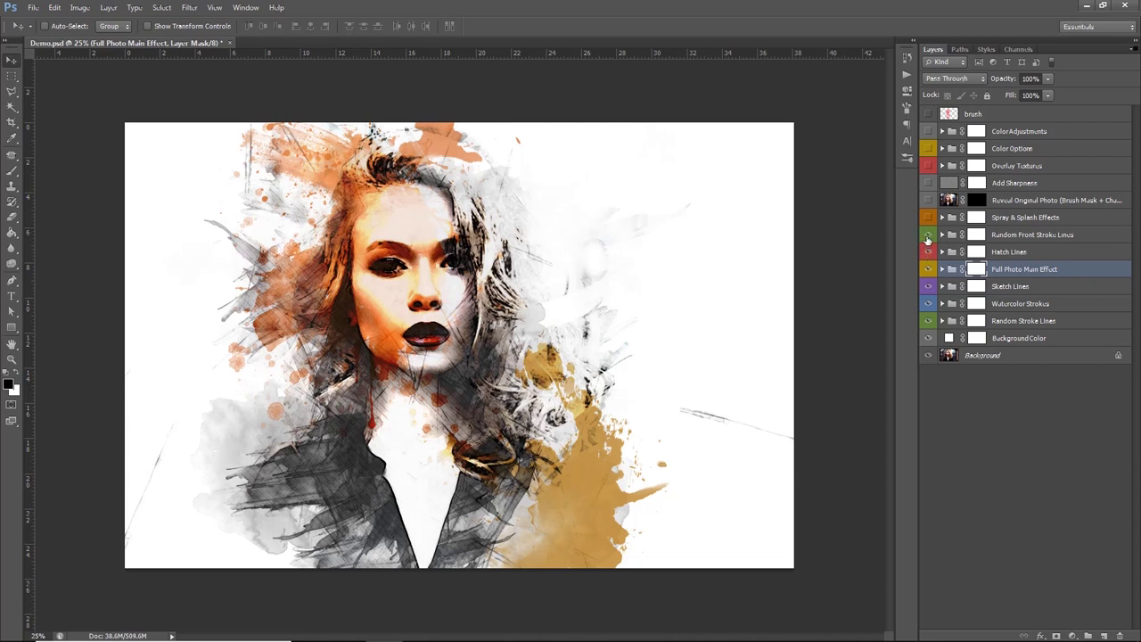
{"action": "left_click", "coordinate": [928, 235]}
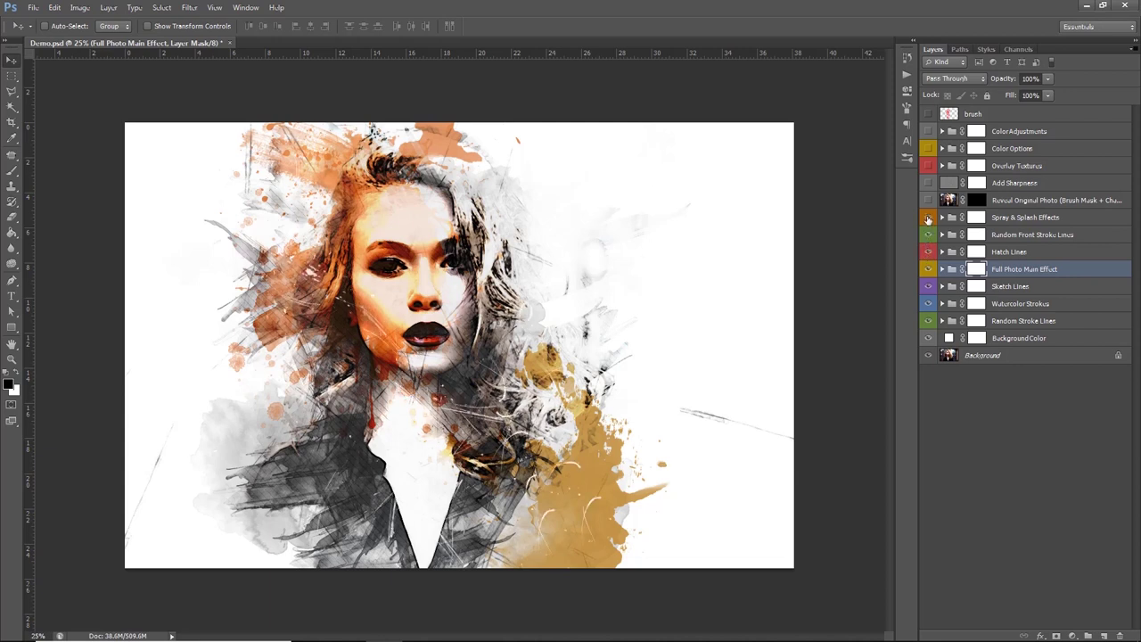
{"action": "left_click", "coordinate": [928, 218]}
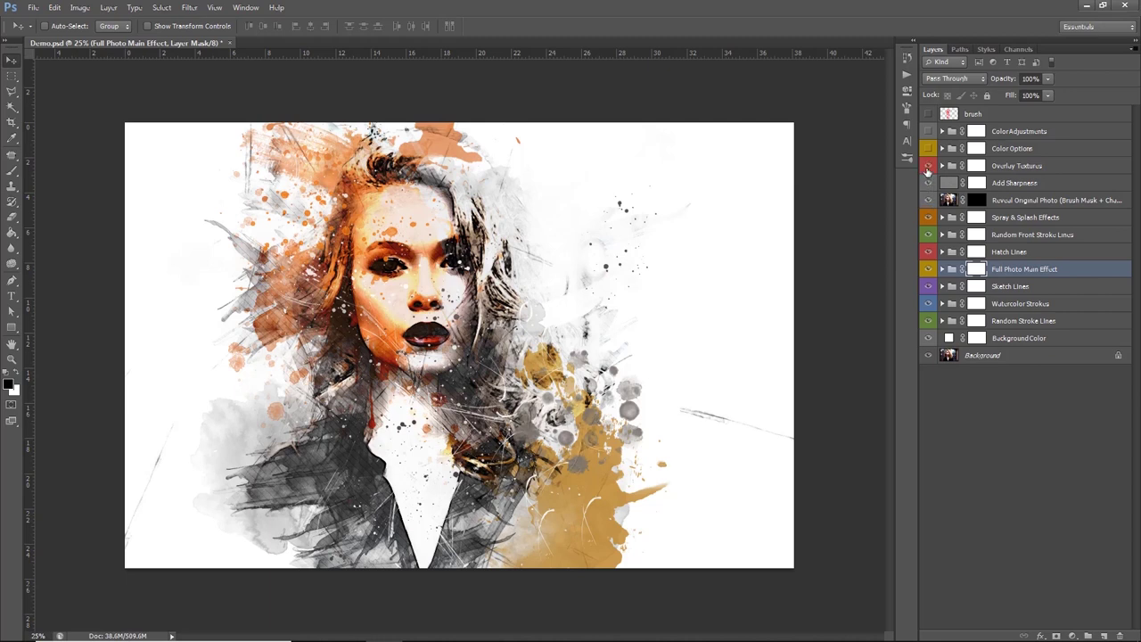
{"action": "left_click", "coordinate": [928, 166]}
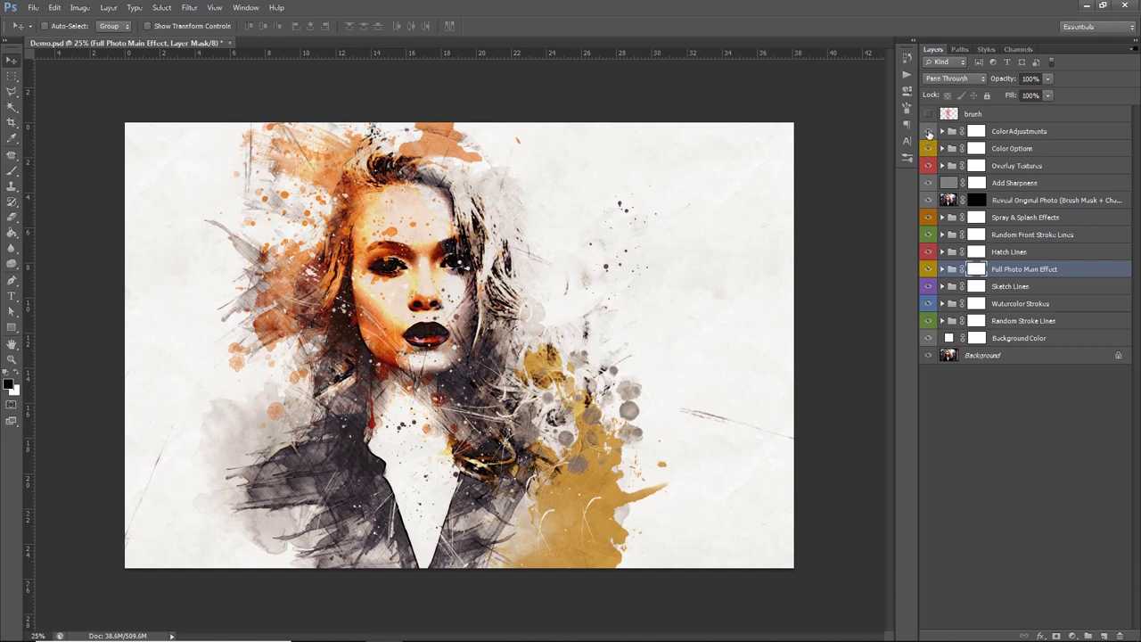
{"action": "left_click", "coordinate": [928, 132]}
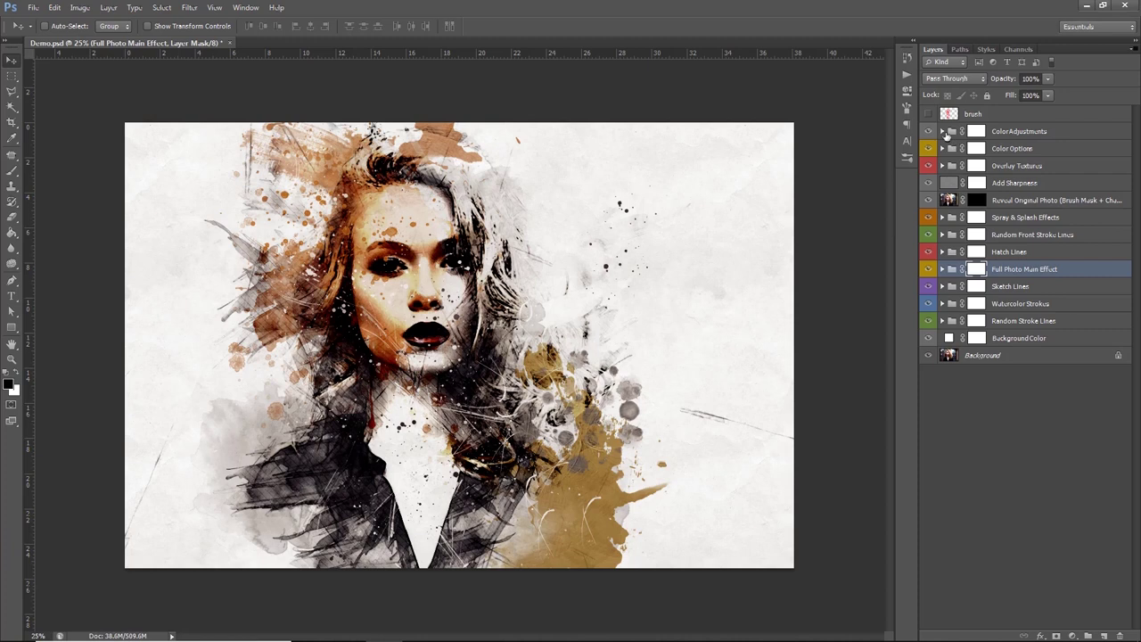
Raise Brightness to 15 and lower the Contrast Levels black input to 21.
{"action": "left_click", "coordinate": [945, 132]}
{"action": "left_click", "coordinate": [1022, 150]}
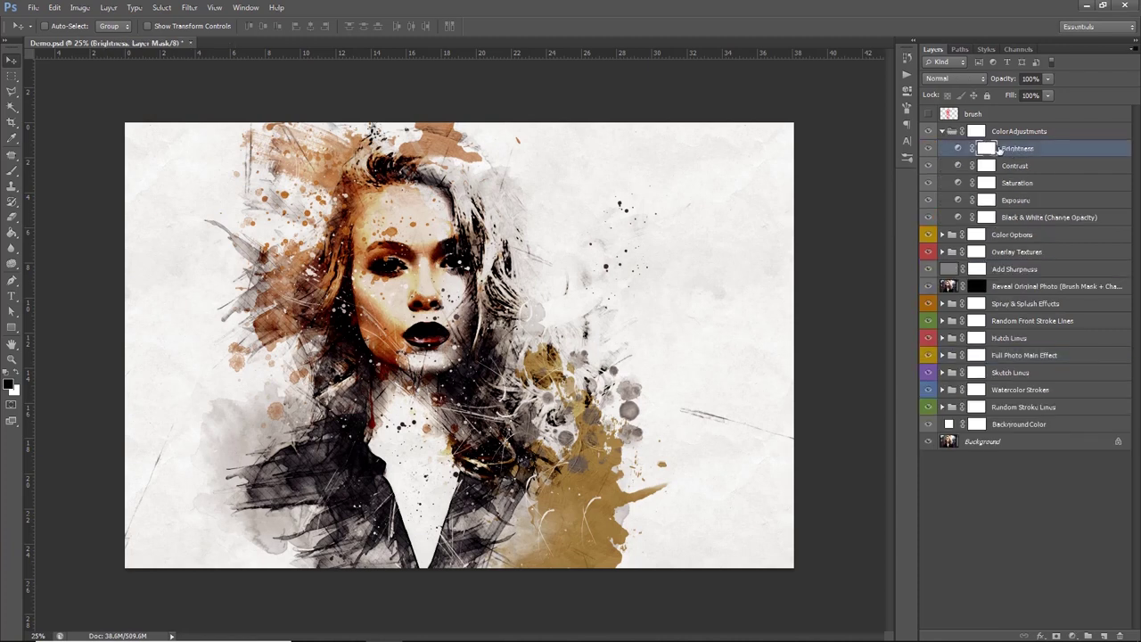
{"action": "double_click", "coordinate": [958, 149]}
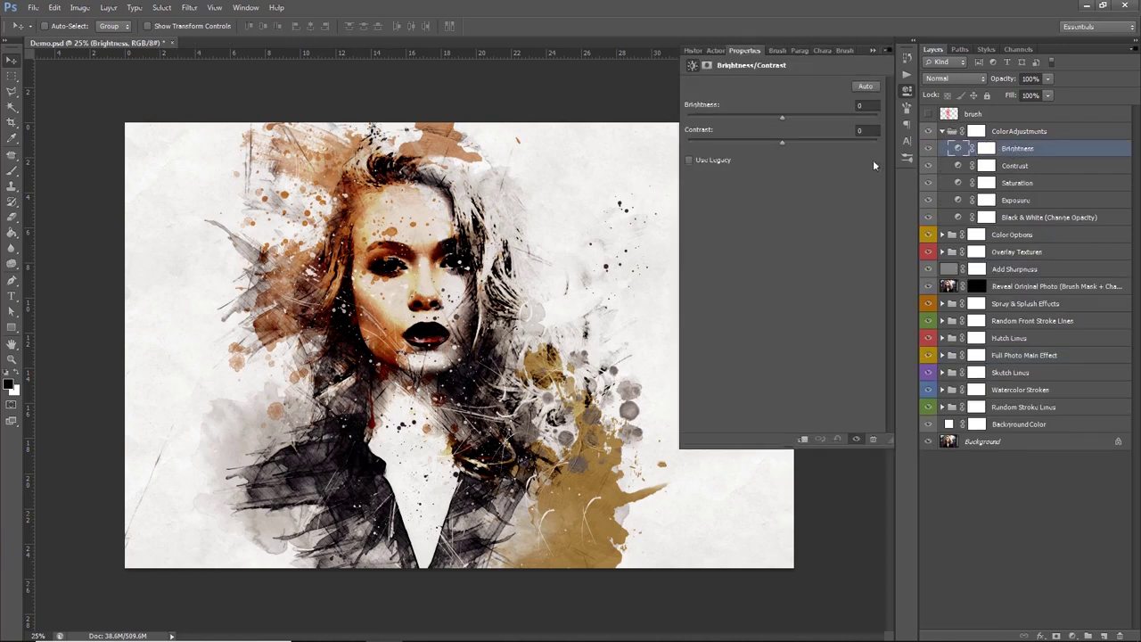
{"action": "left_click_drag", "start_coordinate": [784, 120], "coordinate": [789, 120]}
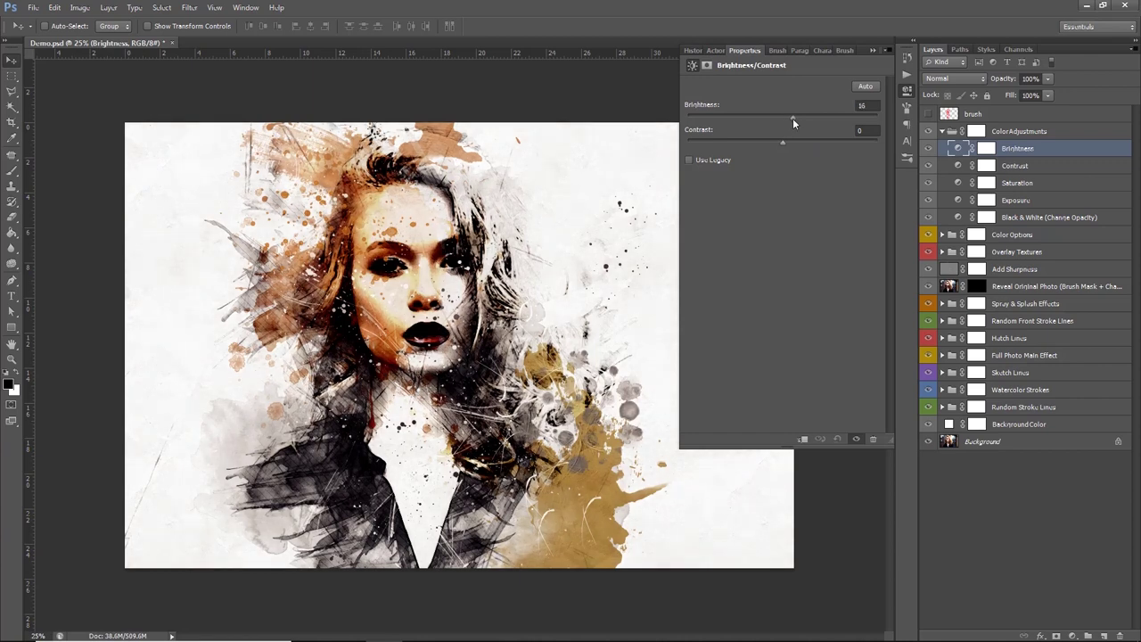
{"action": "left_click", "coordinate": [907, 91]}
{"action": "left_click", "coordinate": [994, 167]}
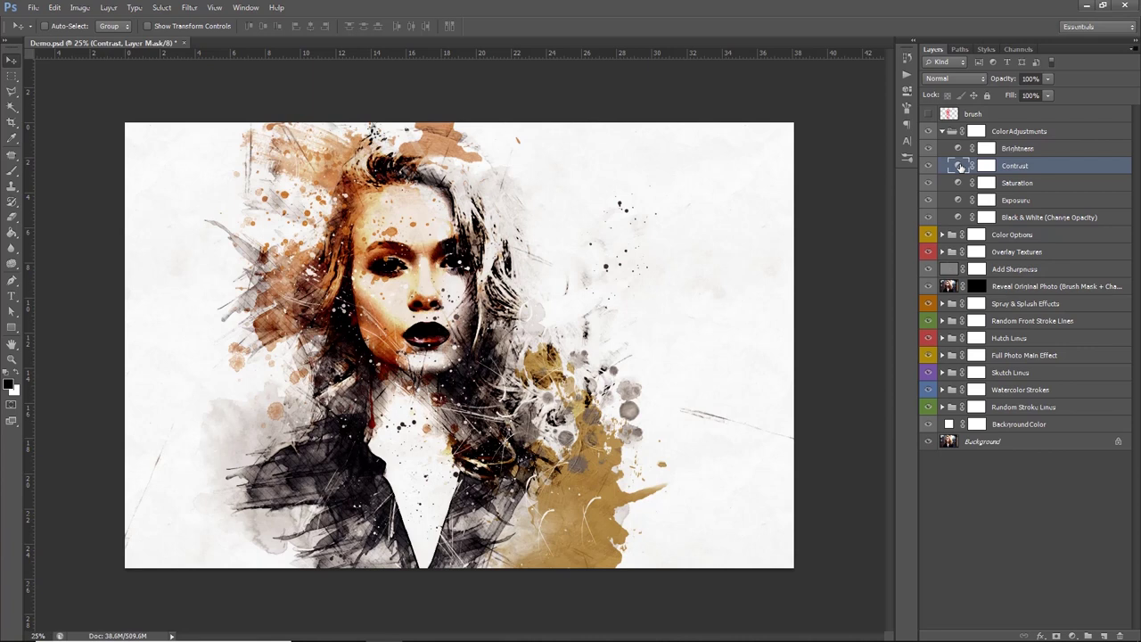
{"action": "double_click", "coordinate": [959, 167]}
{"action": "left_click_drag", "start_coordinate": [736, 176], "coordinate": [726, 172]}
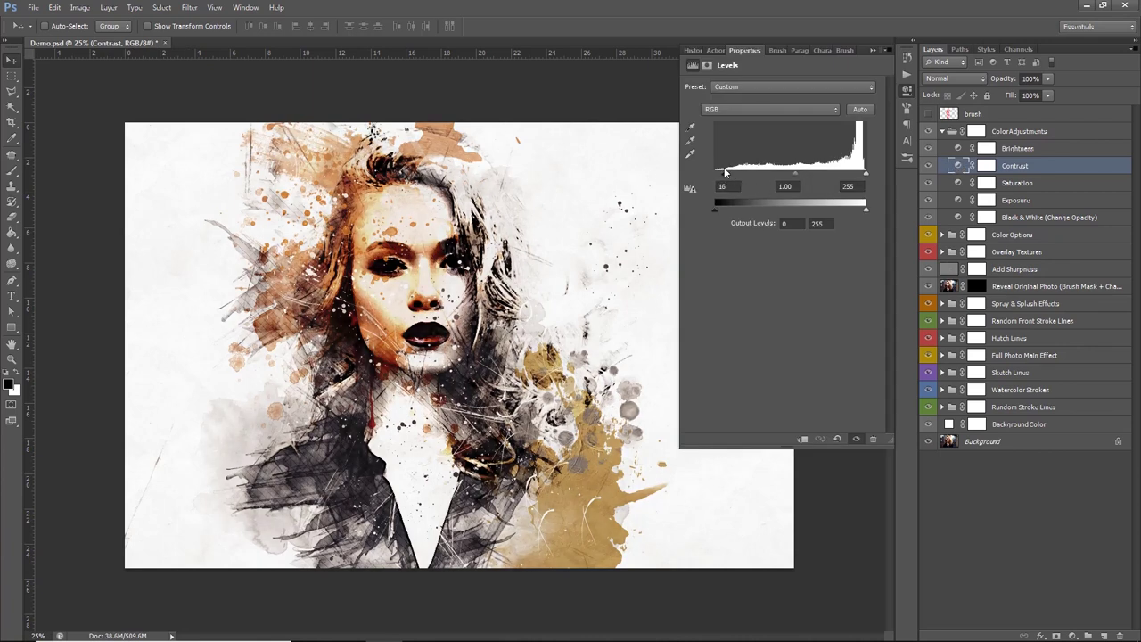
{"action": "left_click", "coordinate": [907, 92]}
Boost the Hue/Saturation layer's Saturation to +30.
{"action": "left_click", "coordinate": [1025, 183]}
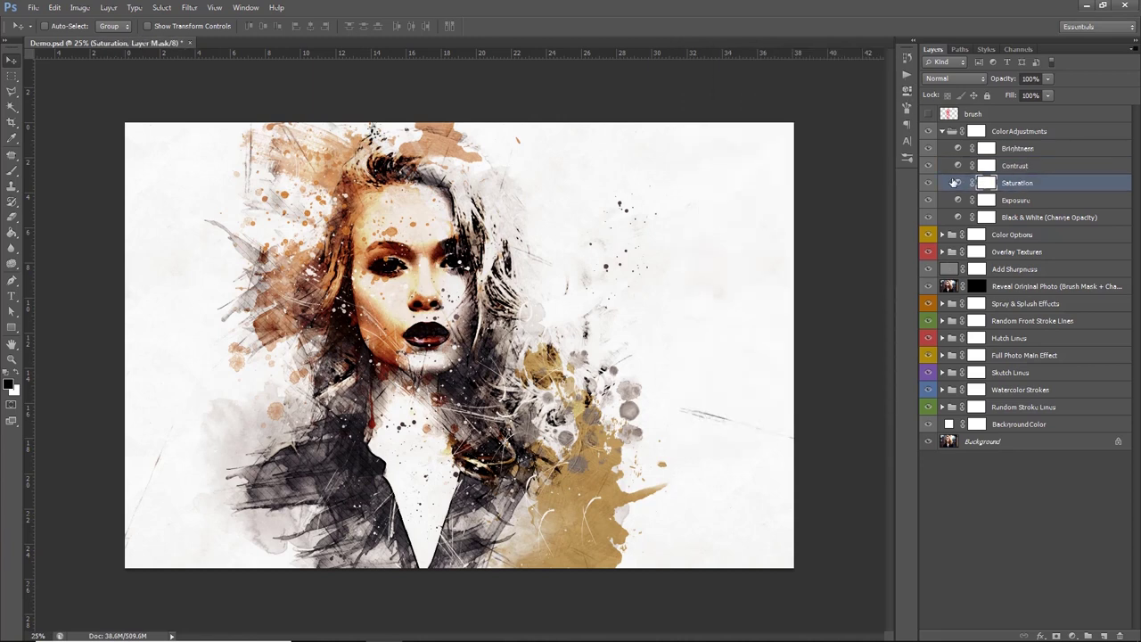
{"action": "double_click", "coordinate": [958, 183]}
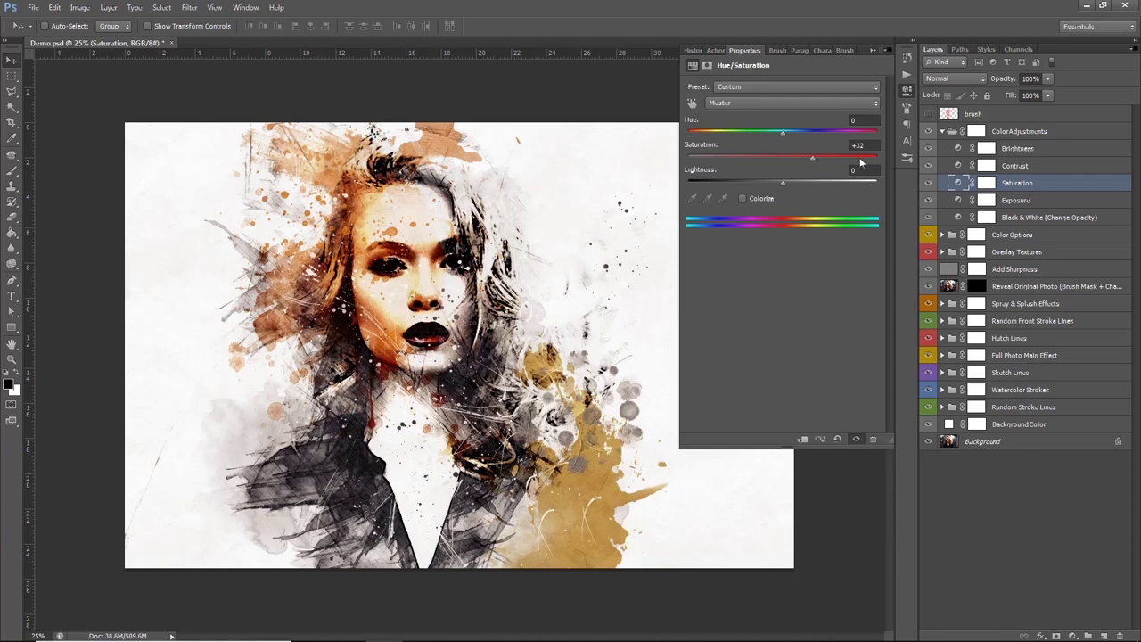
{"action": "left_click_drag", "start_coordinate": [867, 146], "coordinate": [847, 144]}
{"action": "key", "text": "Return"}
{"action": "left_click", "coordinate": [908, 93]}
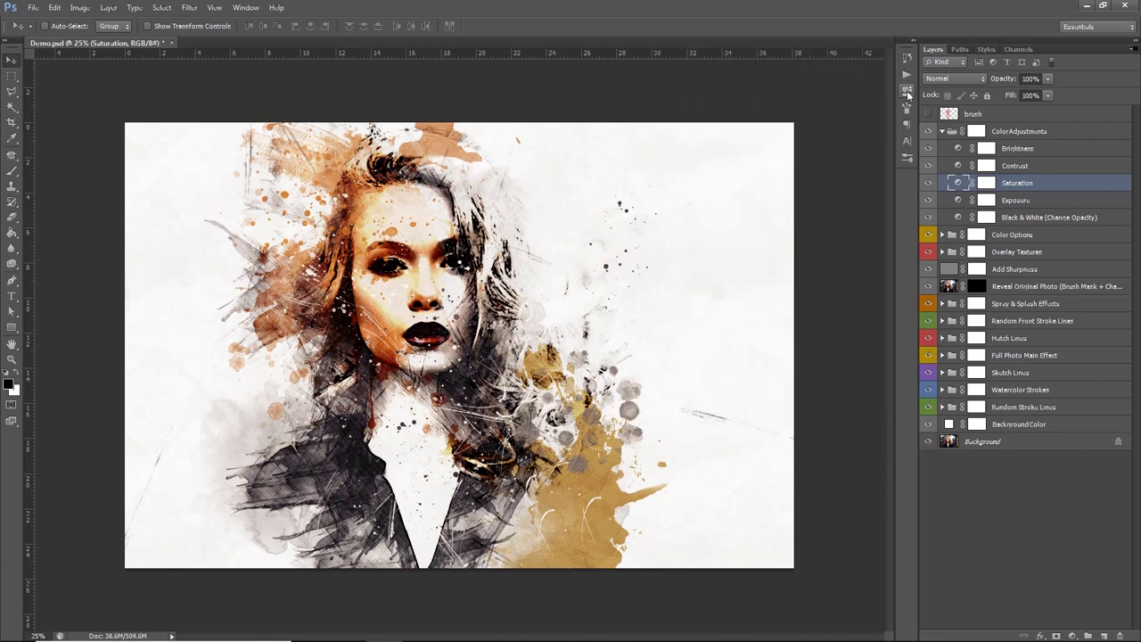
{"action": "left_click", "coordinate": [1014, 201]}
Nudge the Exposure adjustment up to about +0.02, previewing before and after.
{"action": "double_click", "coordinate": [958, 199]}
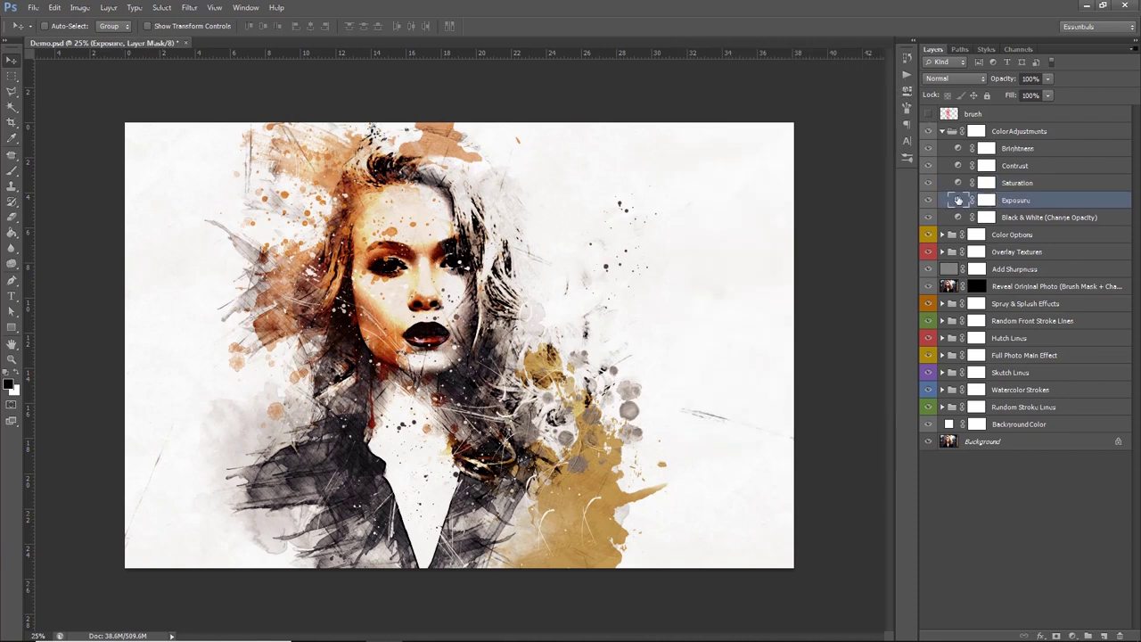
{"action": "left_click_drag", "start_coordinate": [785, 117], "coordinate": [785, 116]}
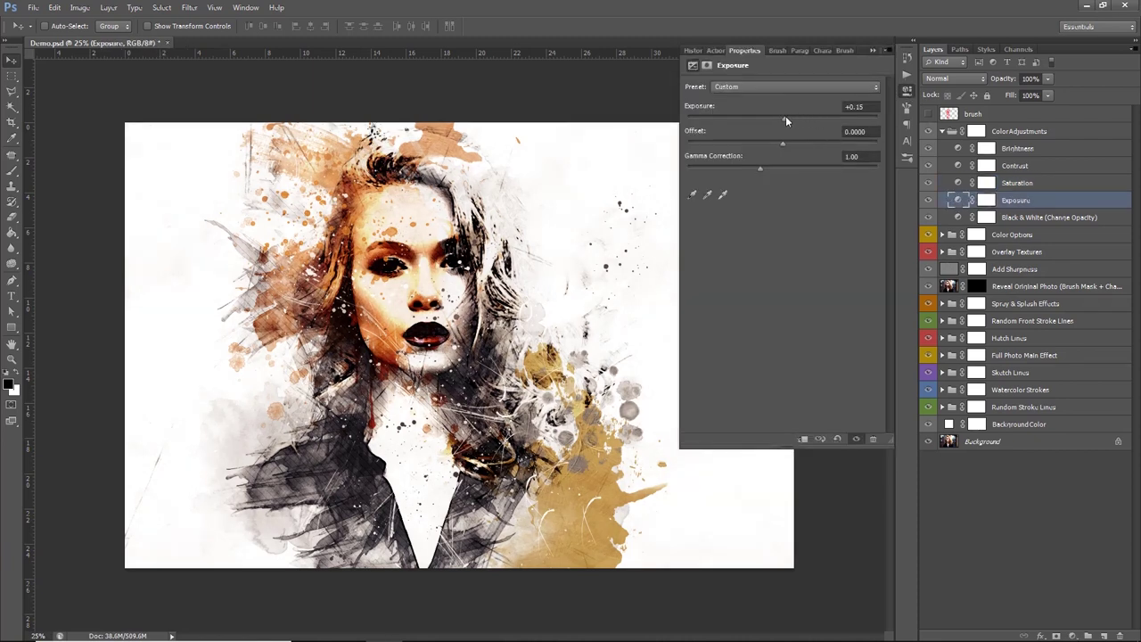
{"action": "key", "text": "backslash"}
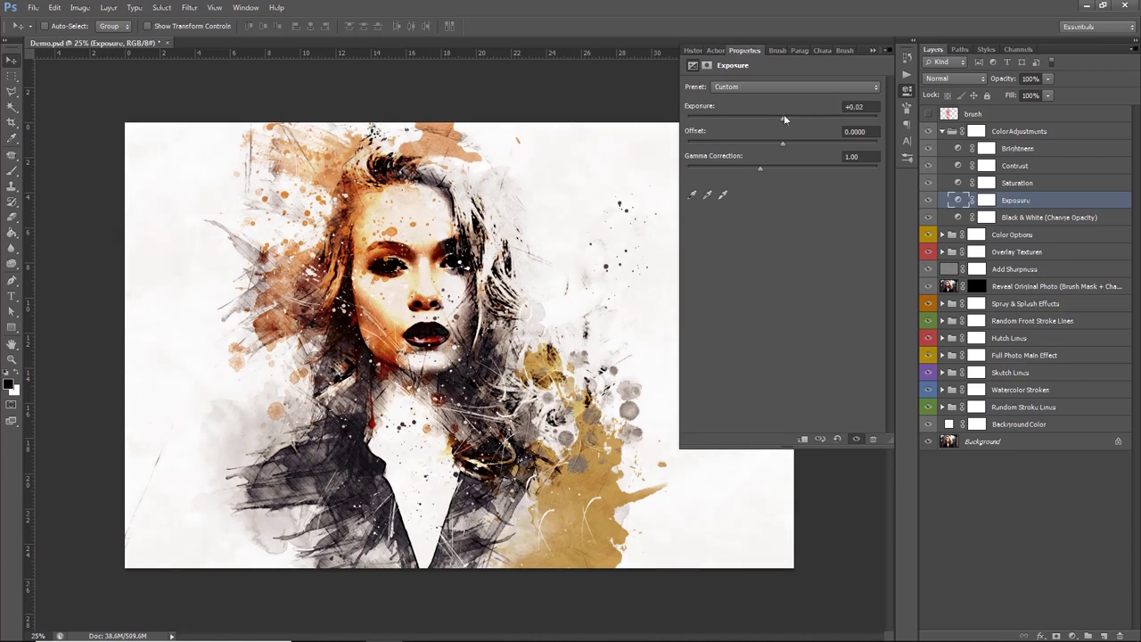
{"action": "left_click", "coordinate": [907, 92]}
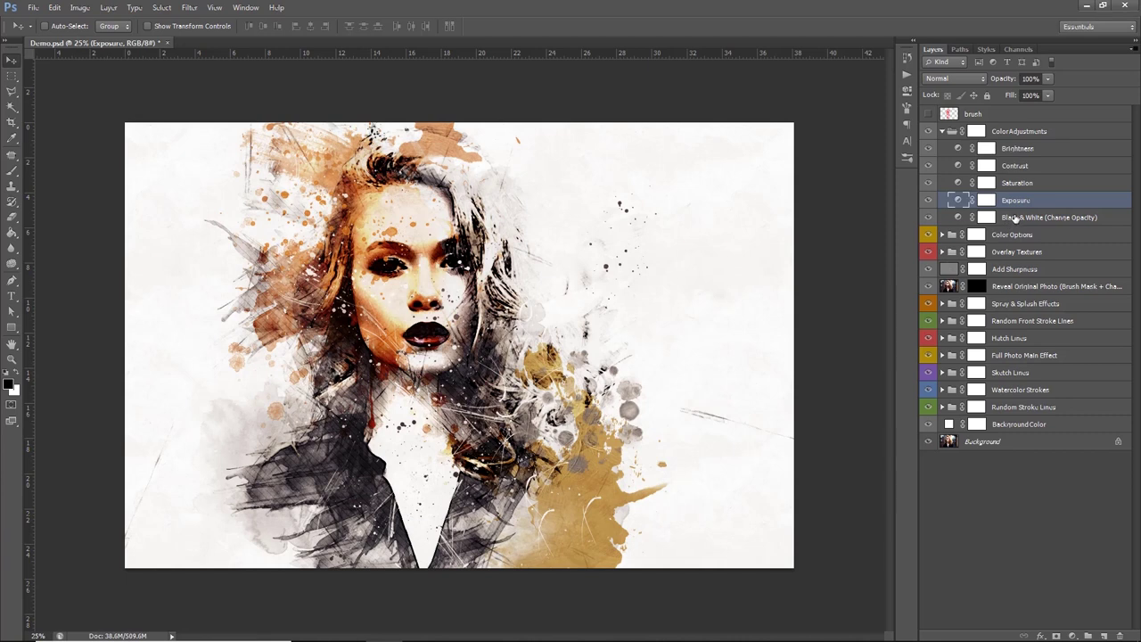
Set the Black & White layer's opacity to 50% after comparing it on and off.
{"action": "left_click", "coordinate": [1015, 218]}
{"action": "left_click", "coordinate": [928, 218]}
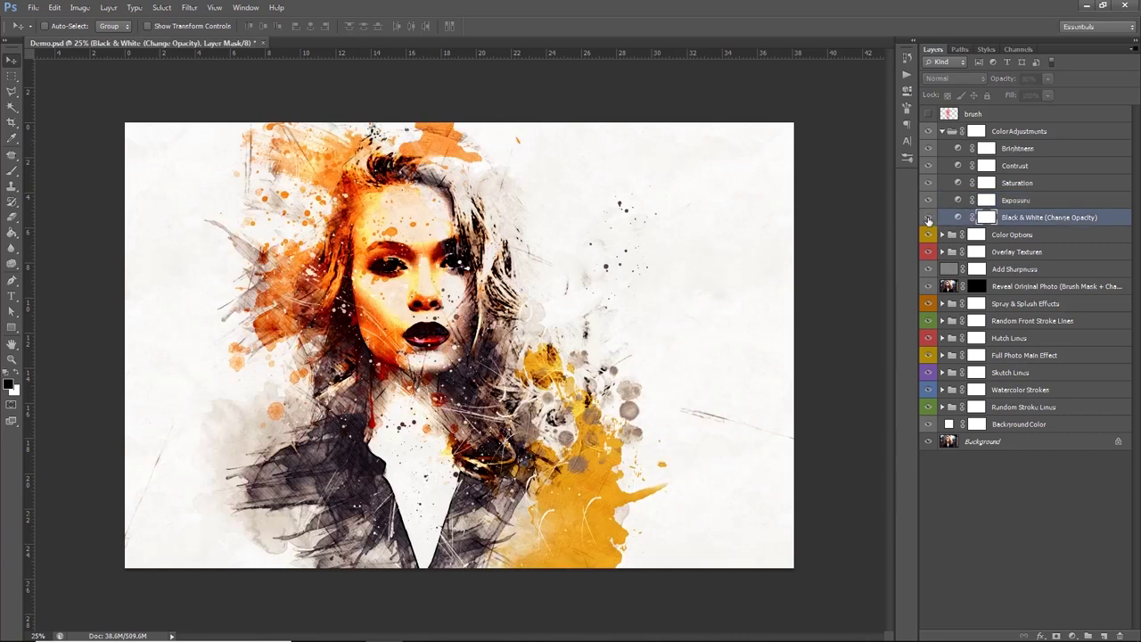
{"action": "left_click", "coordinate": [928, 218]}
{"action": "left_click", "coordinate": [1011, 79]}
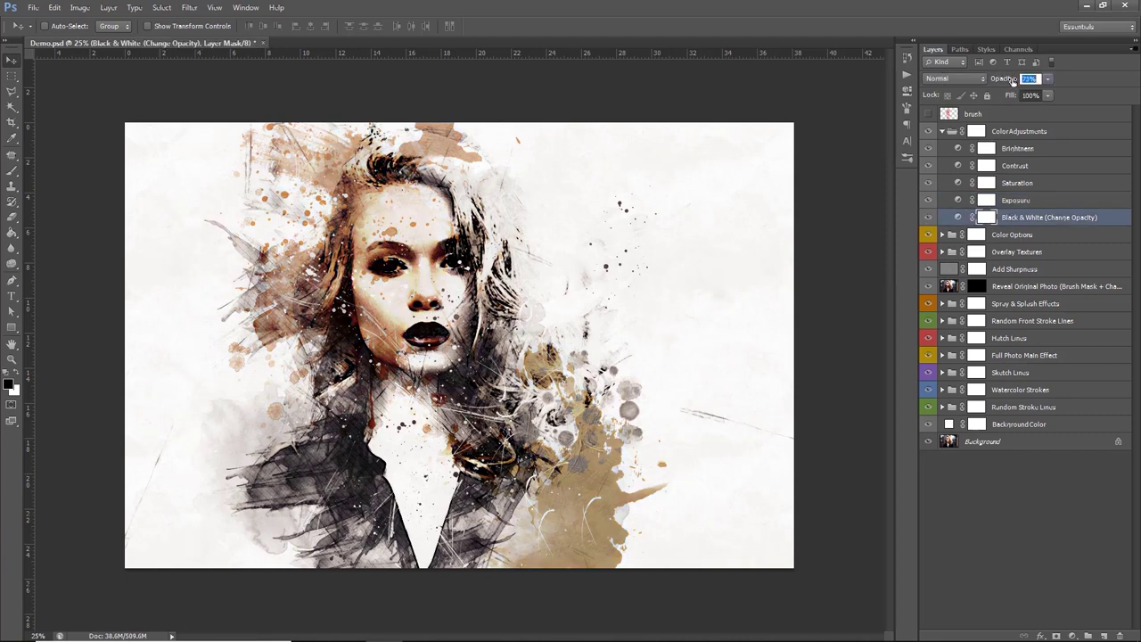
{"action": "left_click_drag", "start_coordinate": [1008, 79], "coordinate": [1002, 79]}
{"action": "type", "text": "50"}
{"action": "key", "text": "Return"}
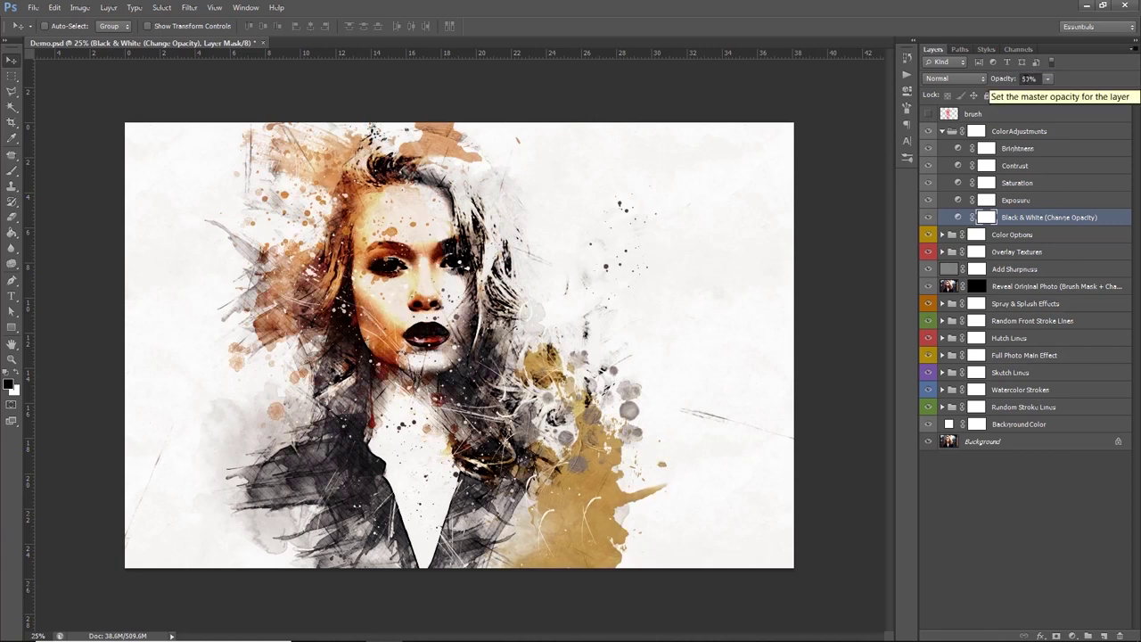
{"action": "left_click", "coordinate": [1025, 133]}
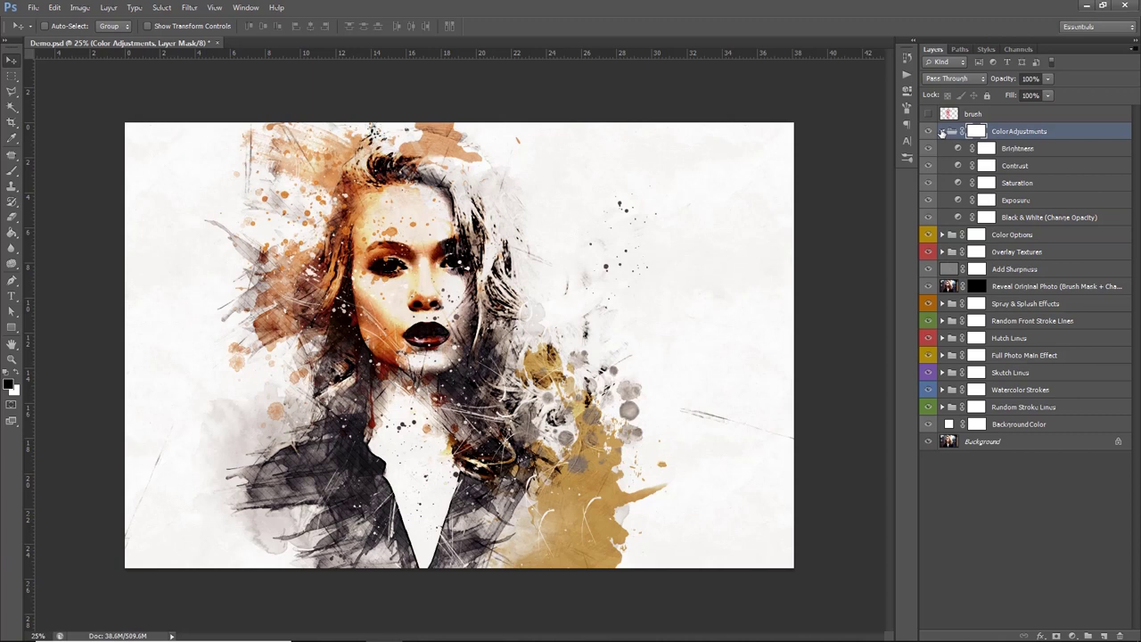
Expand Color Options and set the Color Option 1 layer's opacity to 34%.
{"action": "left_click", "coordinate": [942, 132]}
{"action": "left_click", "coordinate": [1013, 148]}
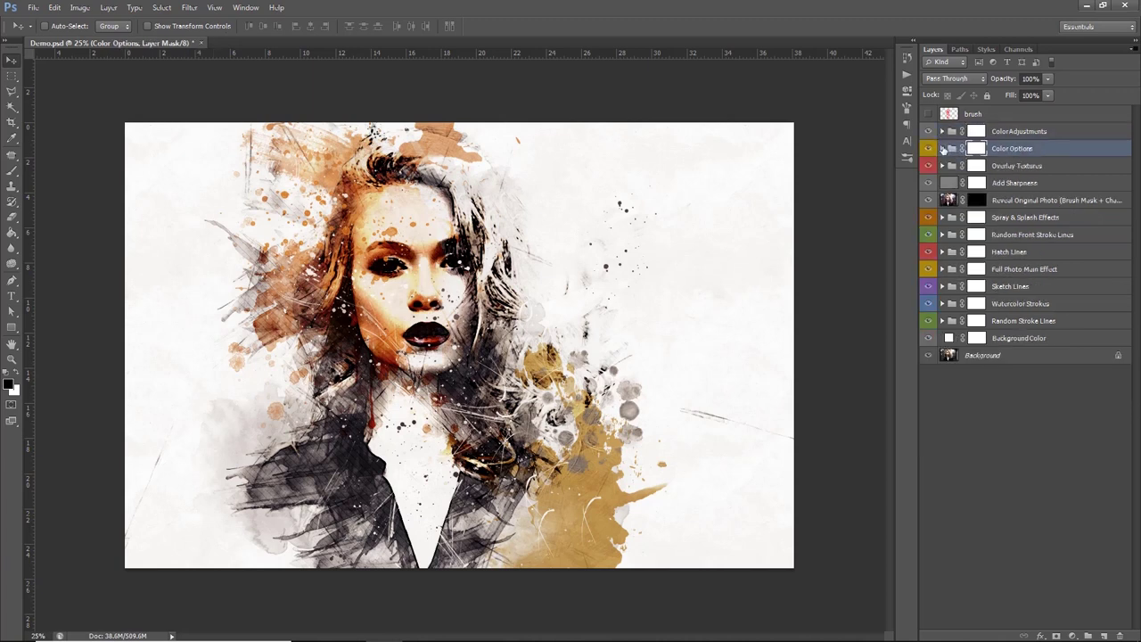
{"action": "left_click", "coordinate": [942, 148]}
{"action": "left_click", "coordinate": [1017, 170]}
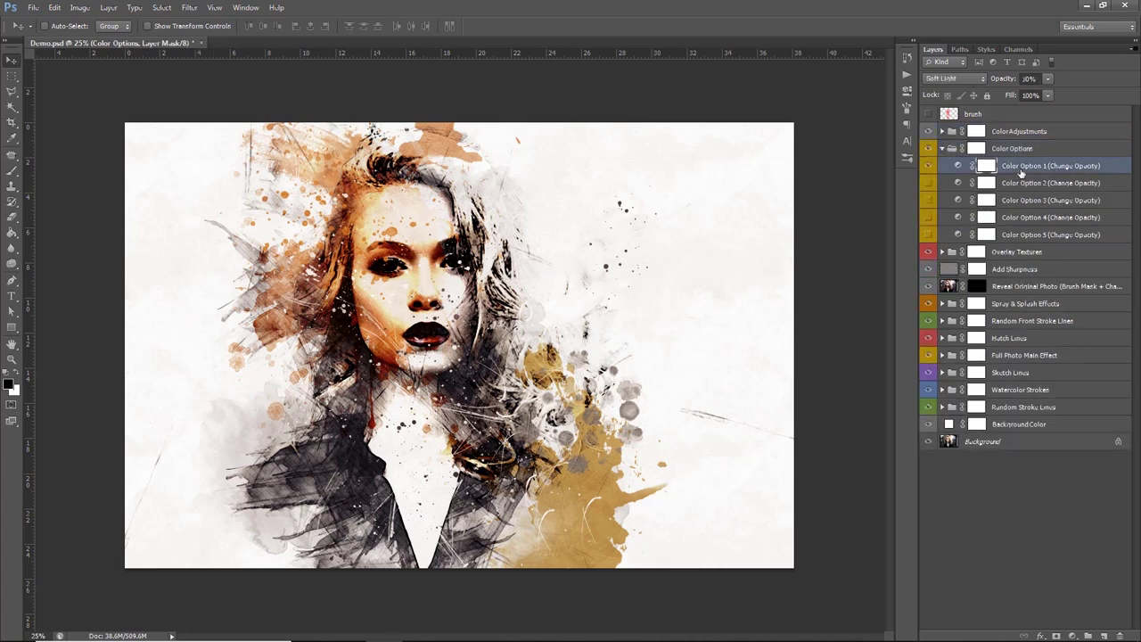
{"action": "left_click", "coordinate": [928, 165]}
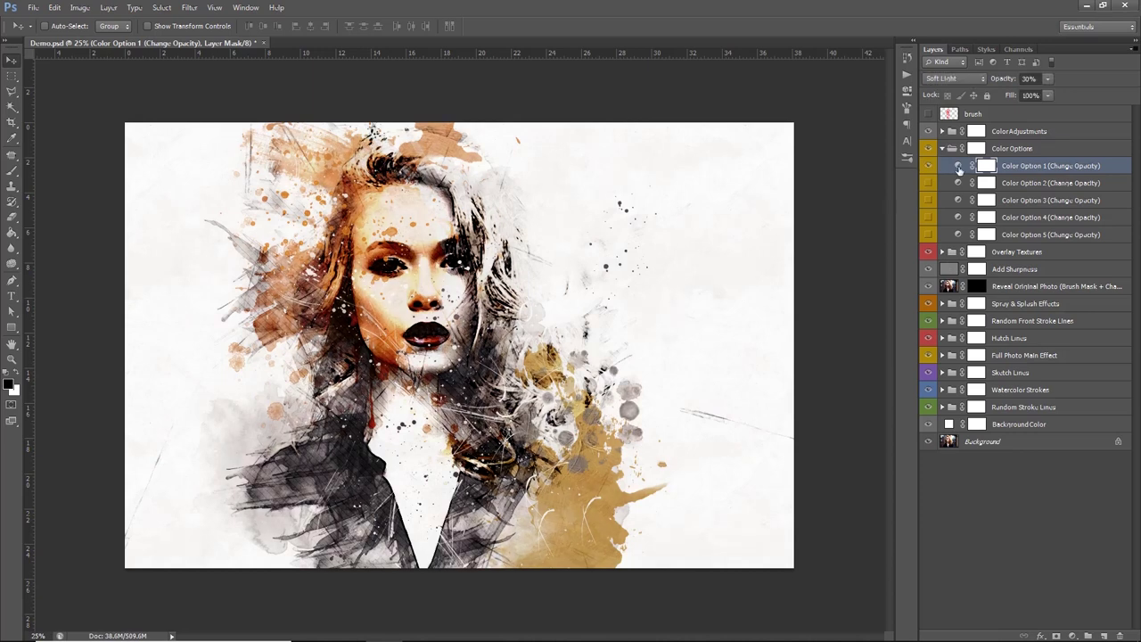
{"action": "left_click_drag", "start_coordinate": [1016, 80], "coordinate": [1005, 82]}
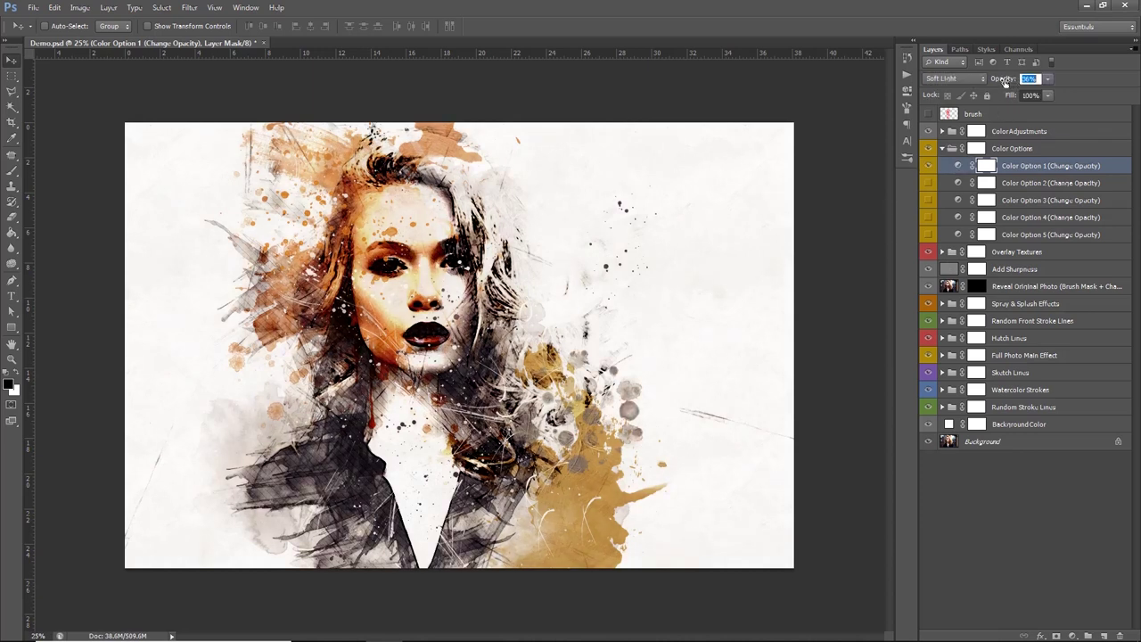
Preview several Gradient Editor presets for Color Option 1, then cancel to keep the original gradient.
{"action": "double_click", "coordinate": [958, 166]}
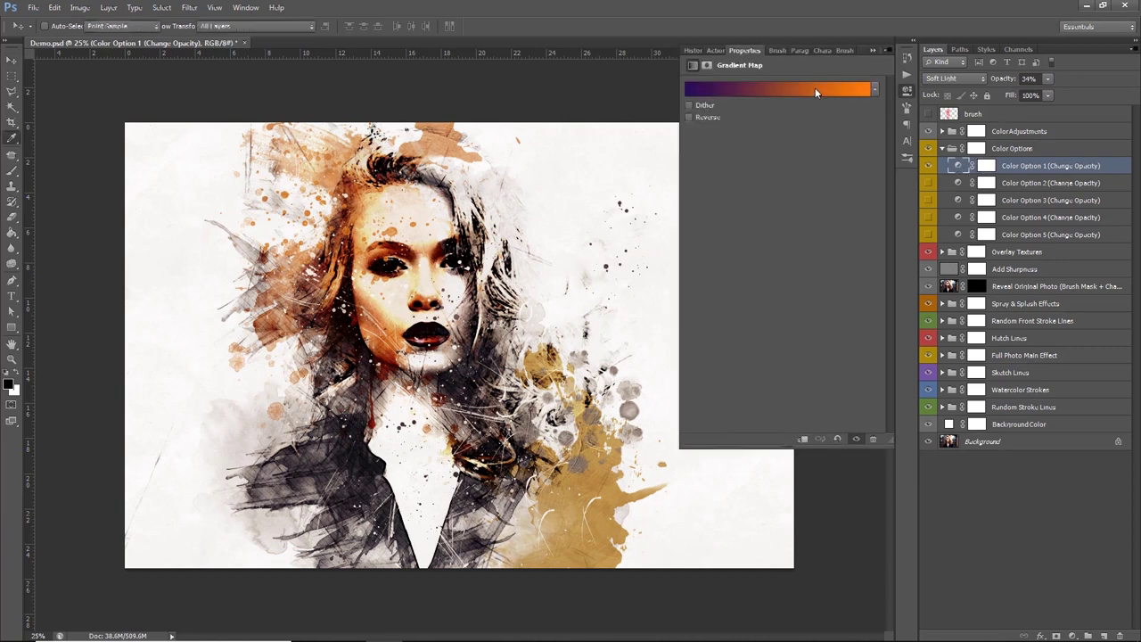
{"action": "left_click", "coordinate": [814, 87]}
{"action": "left_click", "coordinate": [836, 144]}
{"action": "left_click", "coordinate": [854, 205]}
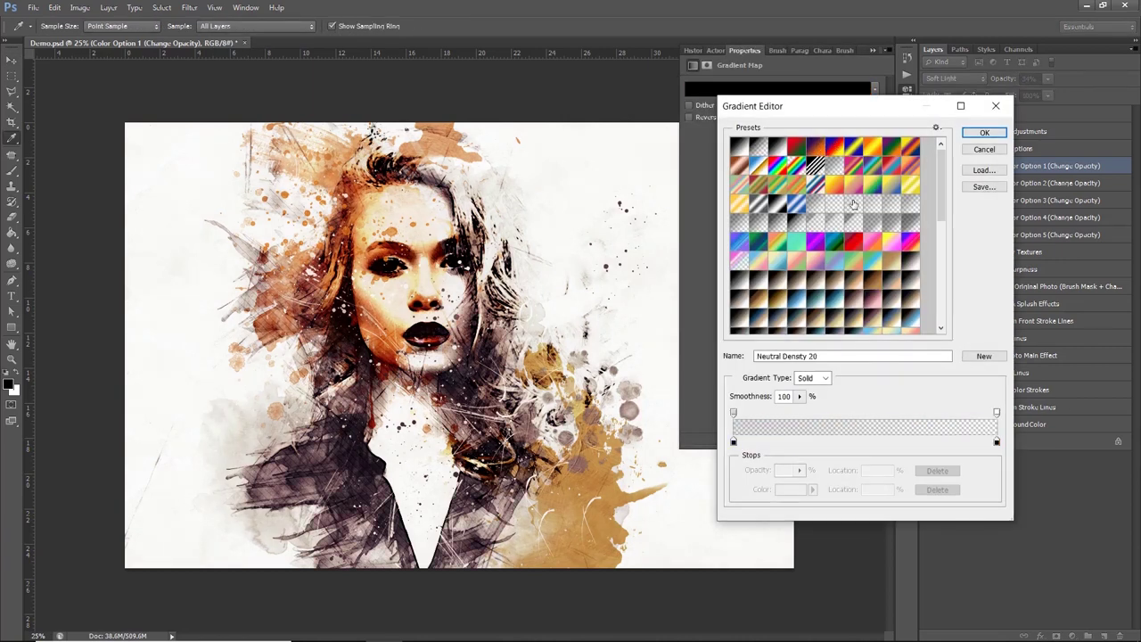
{"action": "left_click", "coordinate": [819, 276]}
{"action": "left_click", "coordinate": [774, 250]}
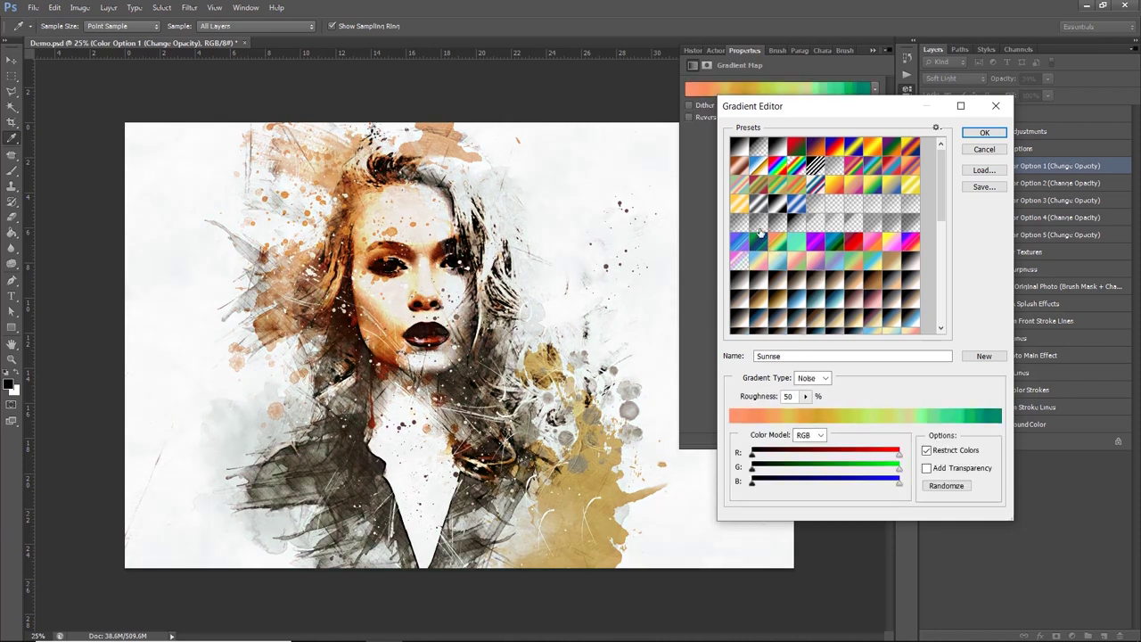
{"action": "left_click", "coordinate": [777, 223]}
{"action": "left_click", "coordinate": [814, 259]}
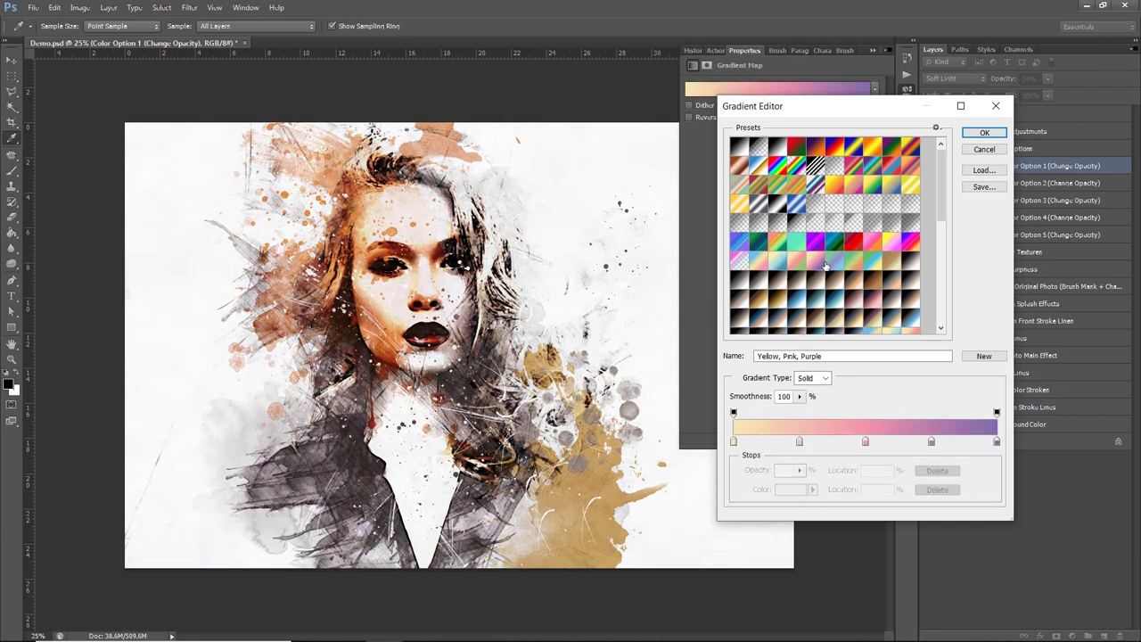
{"action": "left_click", "coordinate": [842, 261]}
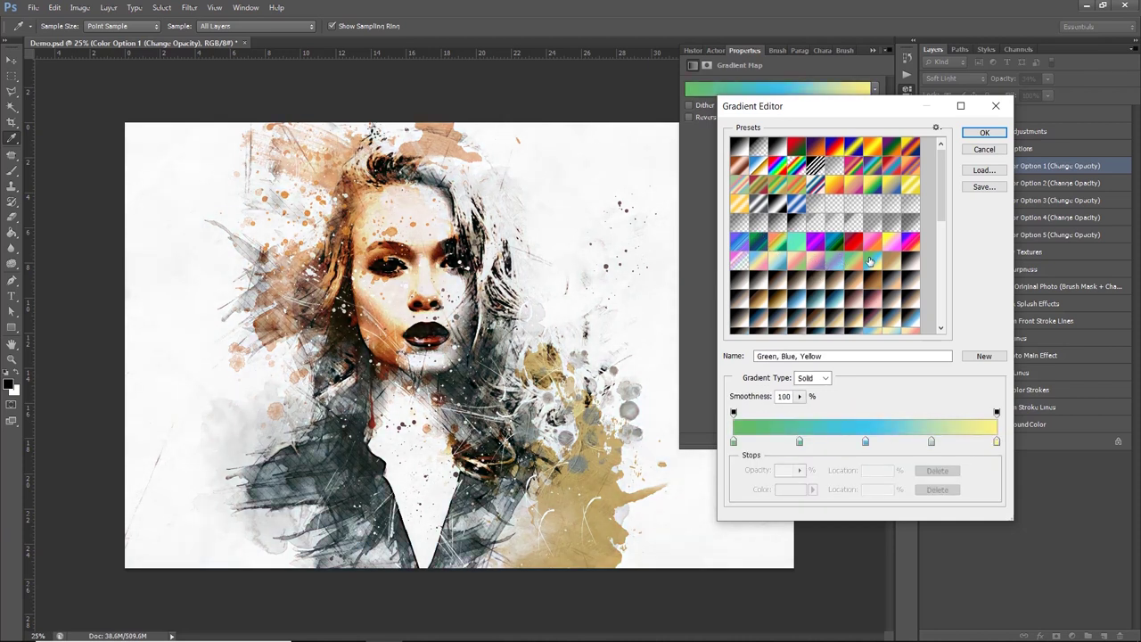
{"action": "left_click", "coordinate": [889, 239]}
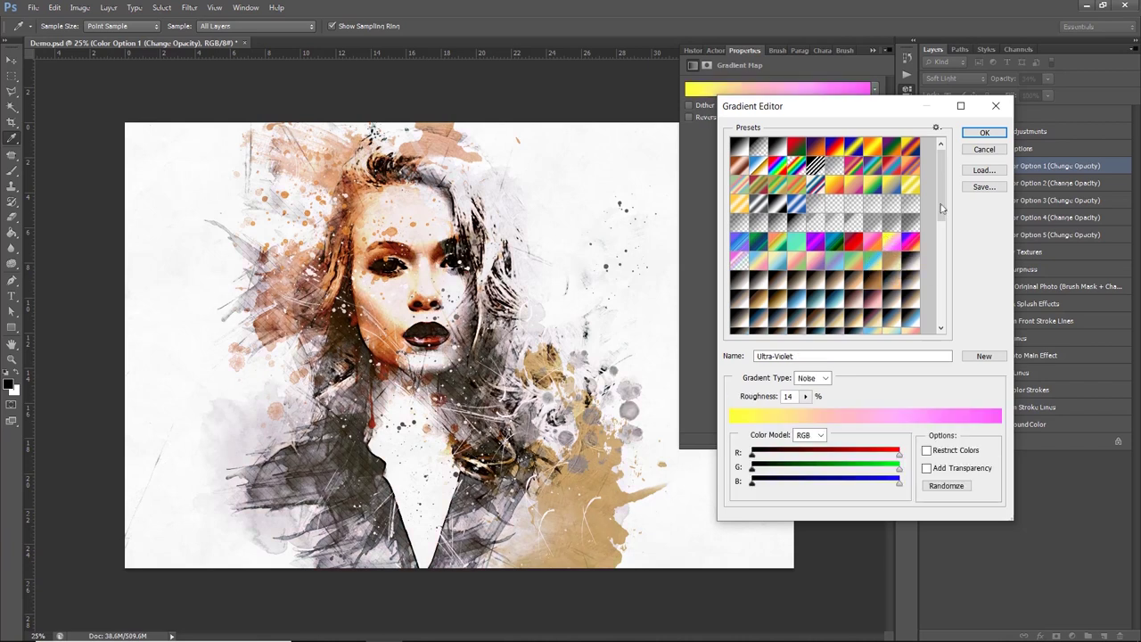
{"action": "left_click", "coordinate": [985, 149]}
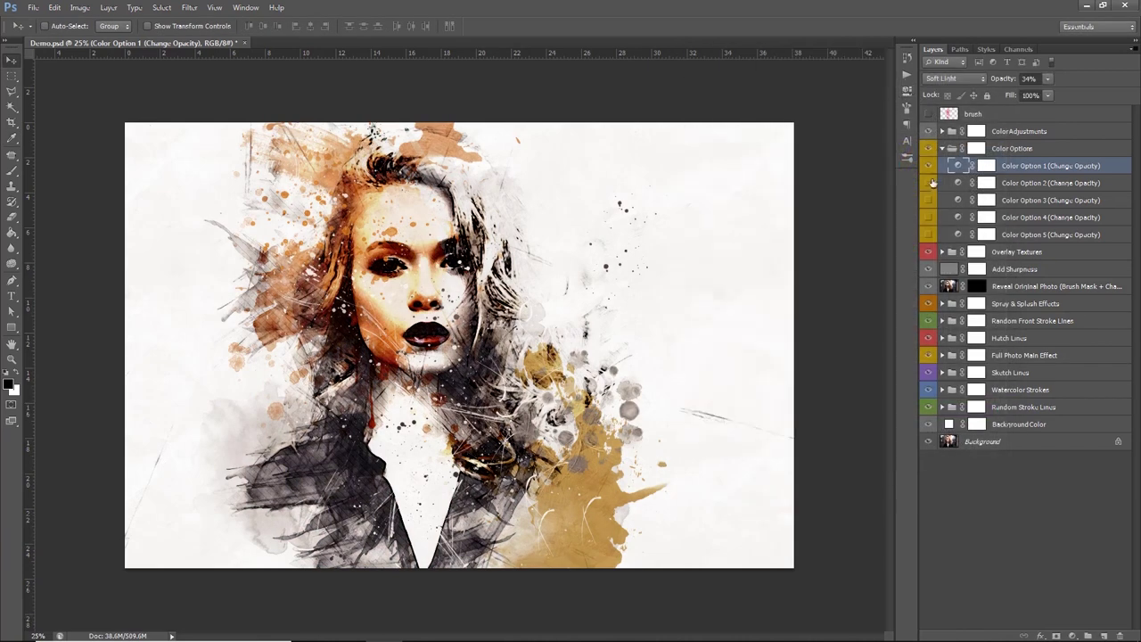
Preview Color Options 2, 4 and 5, ending with Color Option 2 hidden and Color Option 1 shown.
{"action": "left_click", "coordinate": [928, 165]}
{"action": "left_click", "coordinate": [1007, 183]}
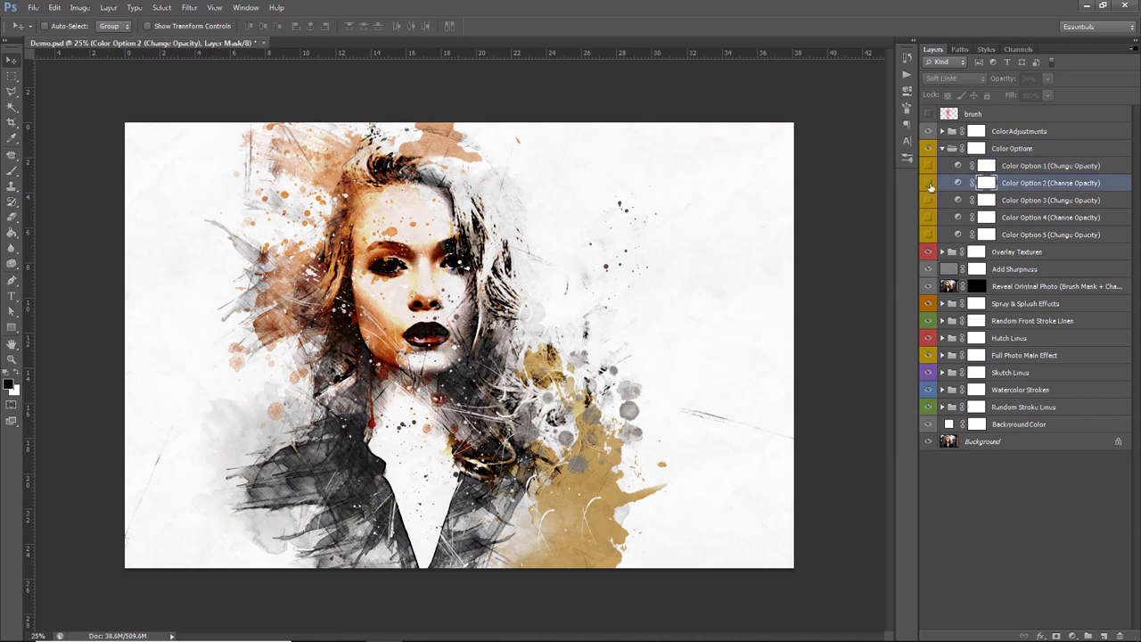
{"action": "left_click", "coordinate": [929, 183]}
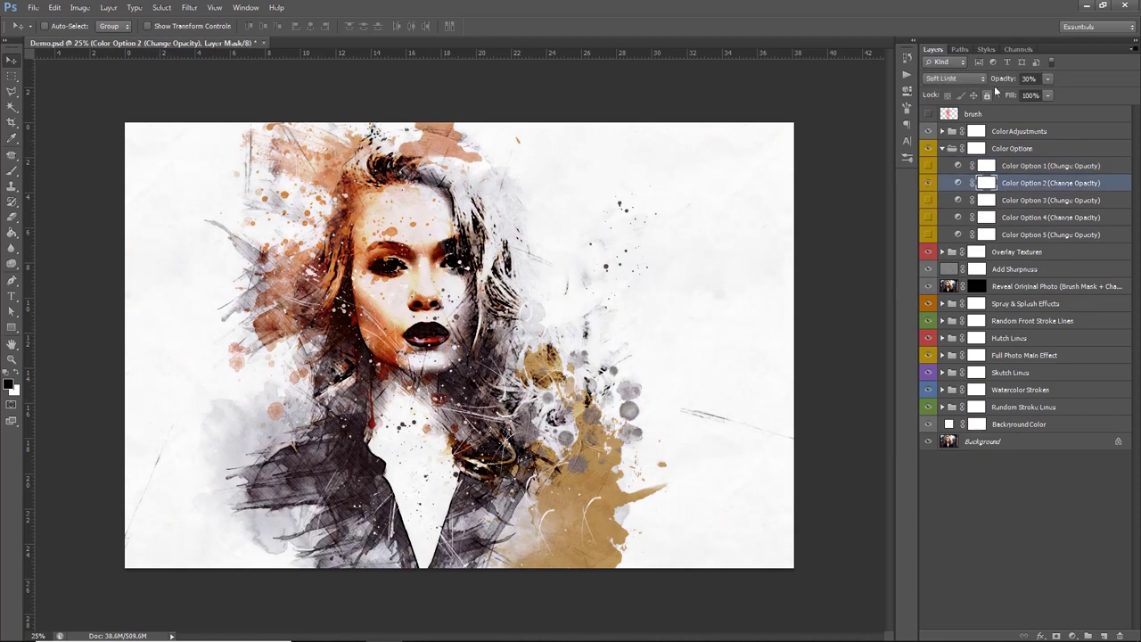
{"action": "left_click_drag", "start_coordinate": [1000, 82], "coordinate": [1007, 82]}
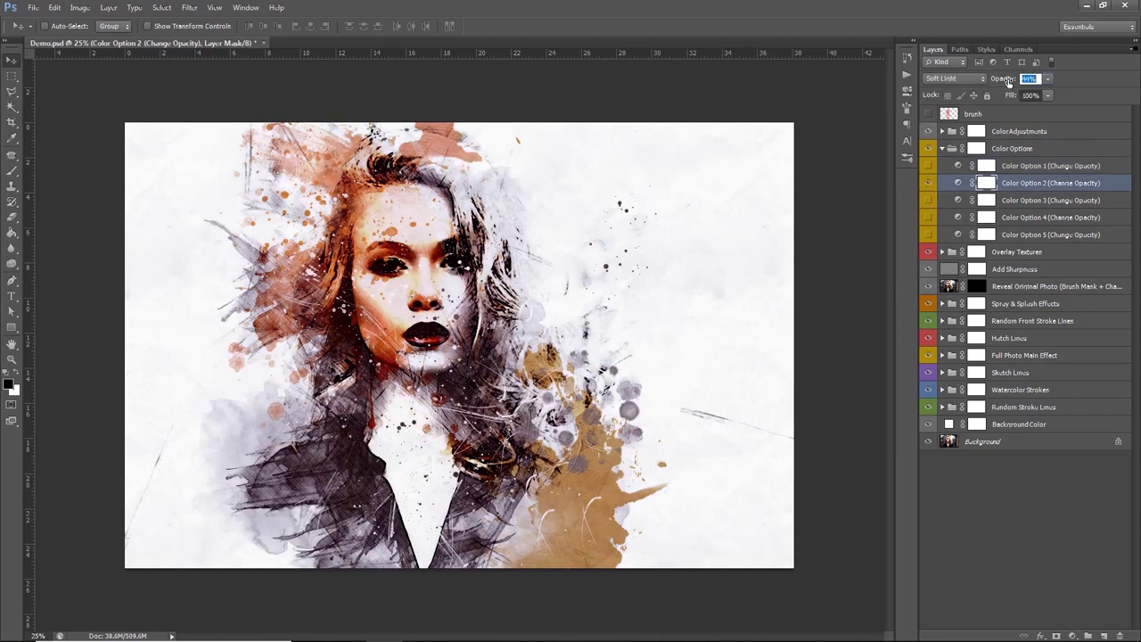
{"action": "left_click", "coordinate": [929, 183]}
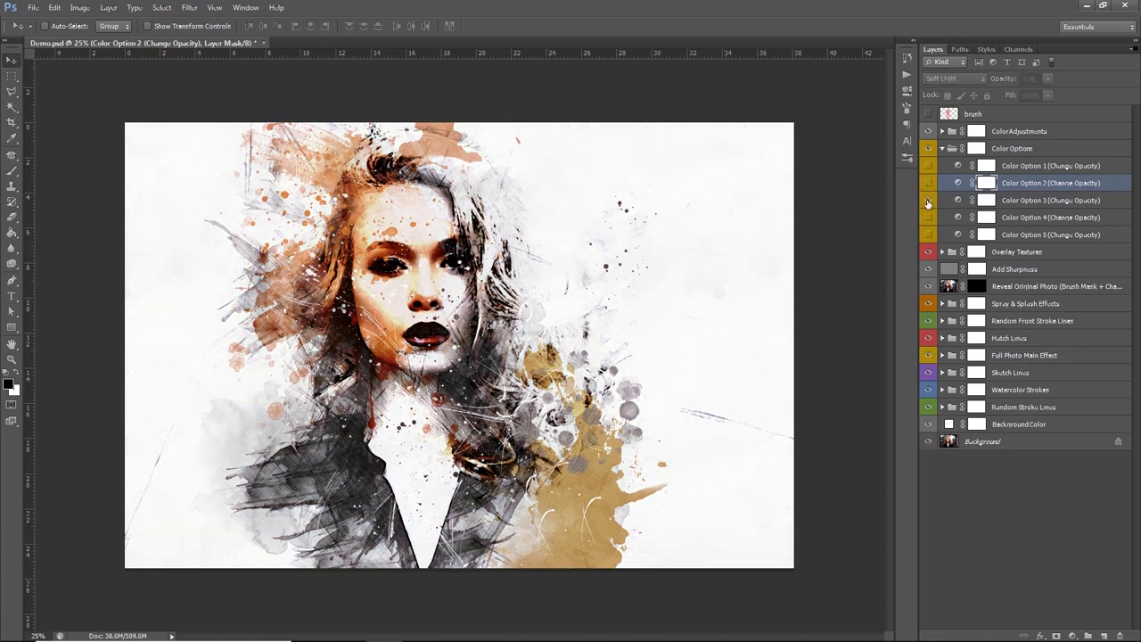
{"action": "left_click", "coordinate": [928, 217]}
{"action": "left_click", "coordinate": [928, 234]}
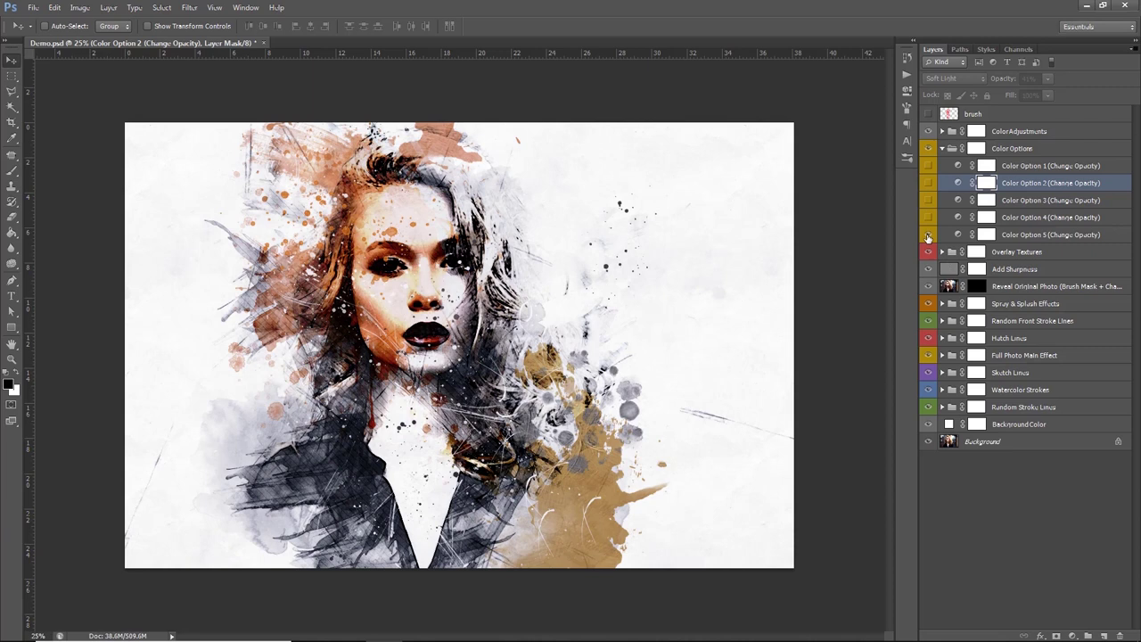
{"action": "left_click", "coordinate": [928, 235]}
{"action": "left_click", "coordinate": [928, 182]}
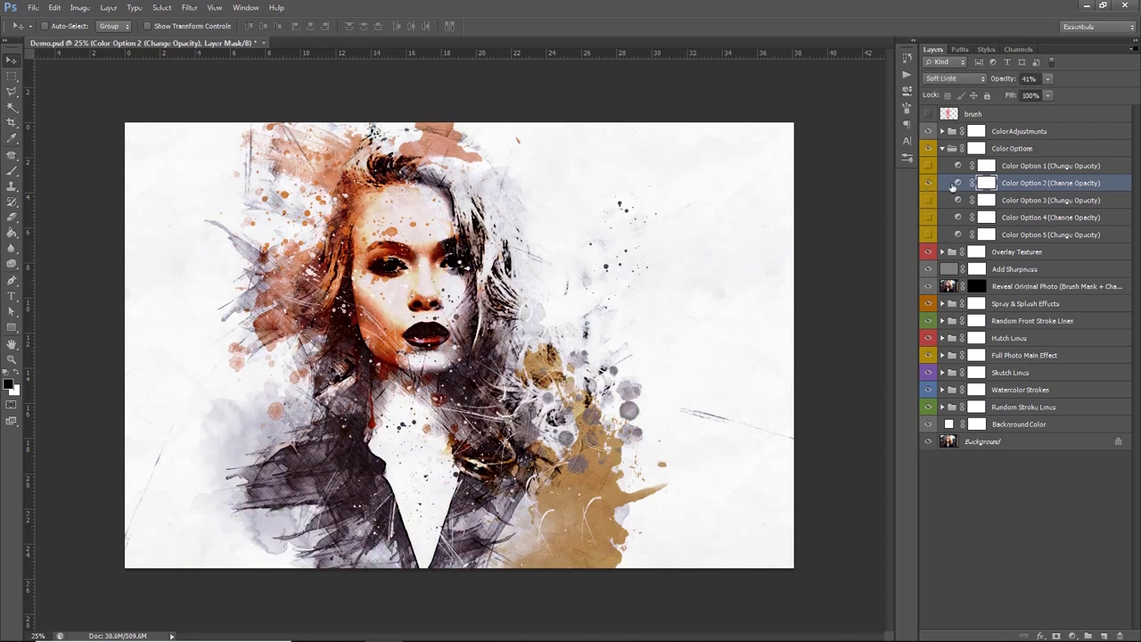
{"action": "left_click", "coordinate": [928, 183]}
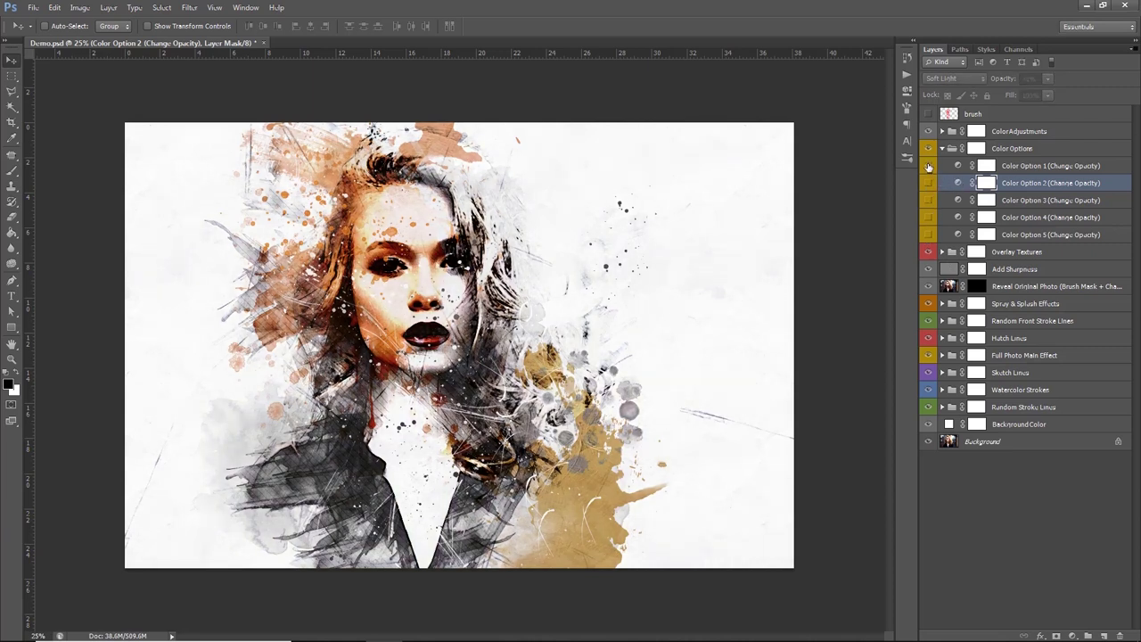
Set Color Option 1 to 30% opacity and collapse the Color Options group.
{"action": "key", "text": "alt+bracketright"}
{"action": "left_click", "coordinate": [1024, 79]}
{"action": "type", "text": "30"}
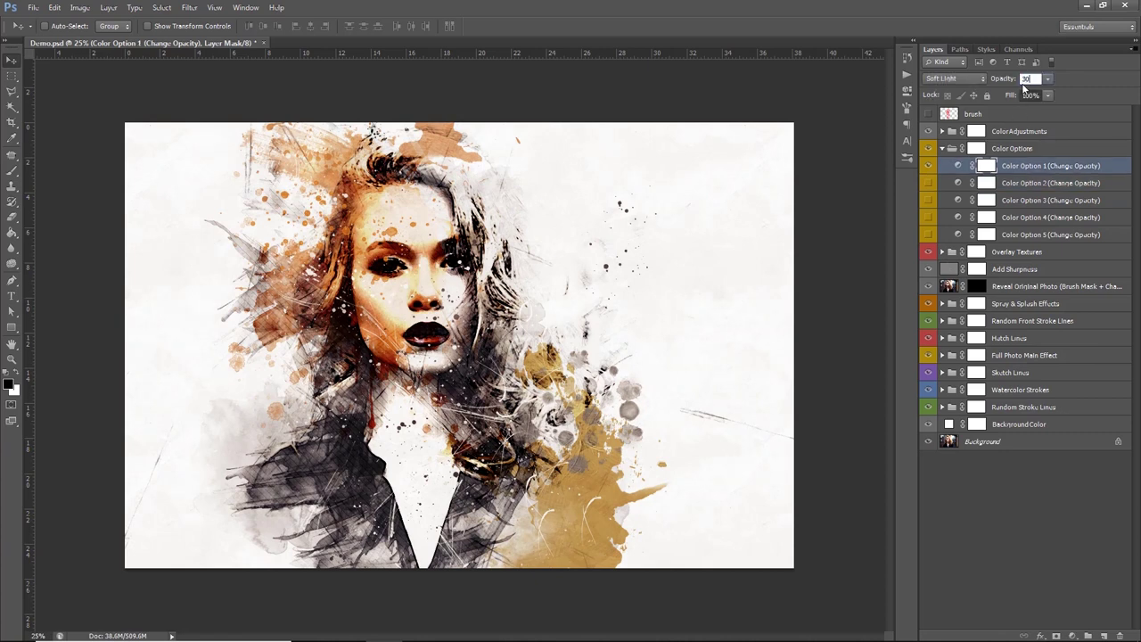
{"action": "key", "text": "Return"}
{"action": "left_click", "coordinate": [1003, 148]}
{"action": "left_click", "coordinate": [943, 148]}
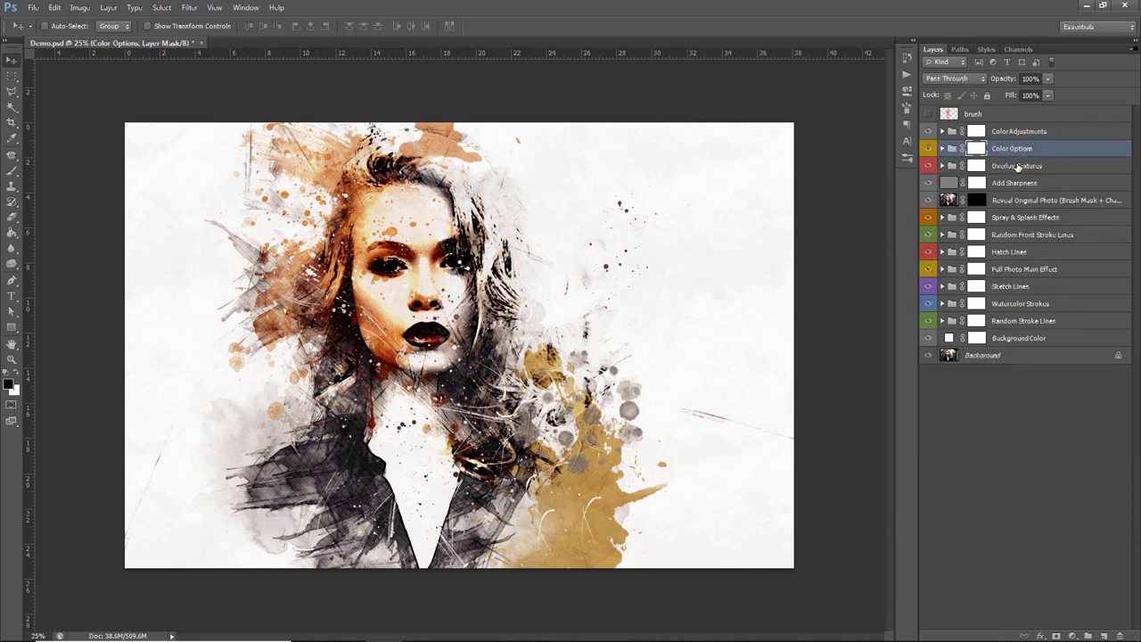
Expand Overlay Textures, compare the two textures, and raise Overlay Texture 1's opacity.
{"action": "left_click", "coordinate": [1018, 167]}
{"action": "left_click", "coordinate": [942, 166]}
{"action": "left_click", "coordinate": [928, 183]}
{"action": "left_click", "coordinate": [928, 183]}
{"action": "left_click", "coordinate": [928, 183]}
{"action": "left_click_drag", "start_coordinate": [1003, 83], "coordinate": [1029, 80]}
{"action": "type", "text": "8"}
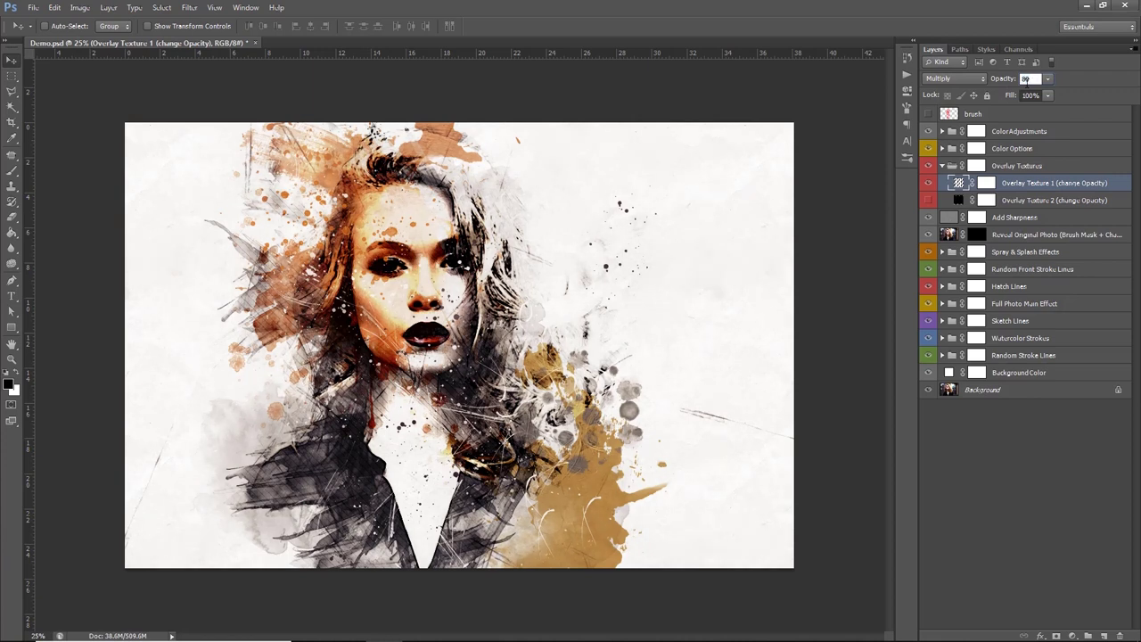
Show Overlay Texture 2 at 20% opacity and collapse the Overlay Textures group.
{"action": "left_click", "coordinate": [963, 201]}
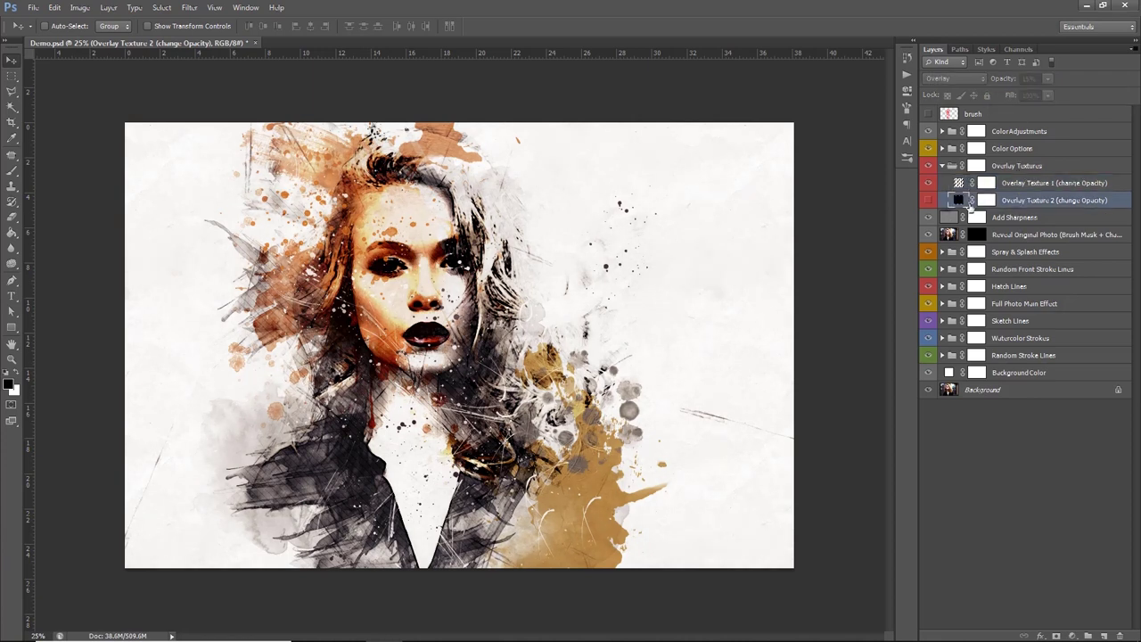
{"action": "left_click", "coordinate": [928, 199]}
{"action": "left_click_drag", "start_coordinate": [1001, 80], "coordinate": [1018, 81]}
{"action": "key", "text": "Return"}
{"action": "left_click", "coordinate": [1028, 78]}
{"action": "type", "text": "80"}
{"action": "key", "text": "Return"}
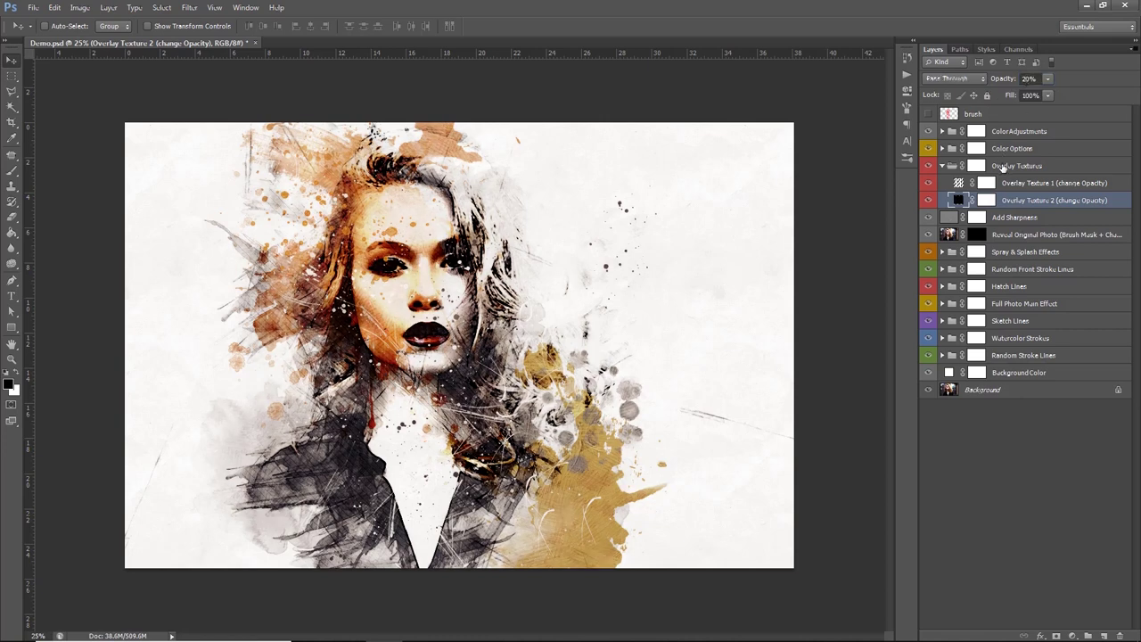
{"action": "left_click", "coordinate": [999, 168]}
{"action": "left_click", "coordinate": [942, 167]}
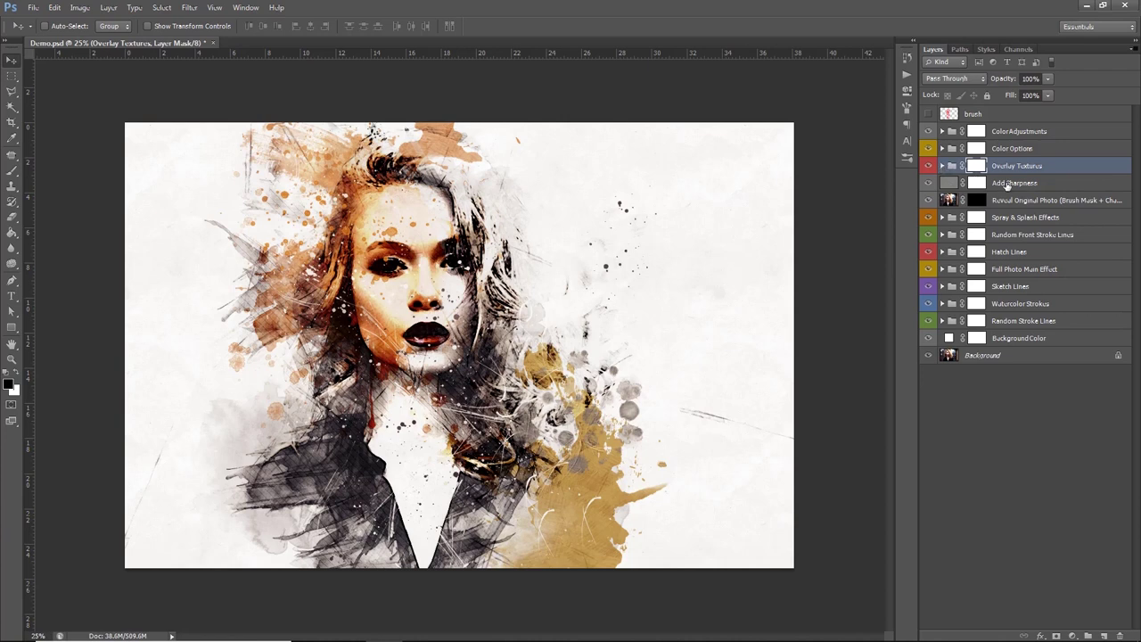
Compare the Add Sharpness layer on and off, then set it to 90% opacity.
{"action": "left_click", "coordinate": [942, 183]}
{"action": "left_click", "coordinate": [928, 183]}
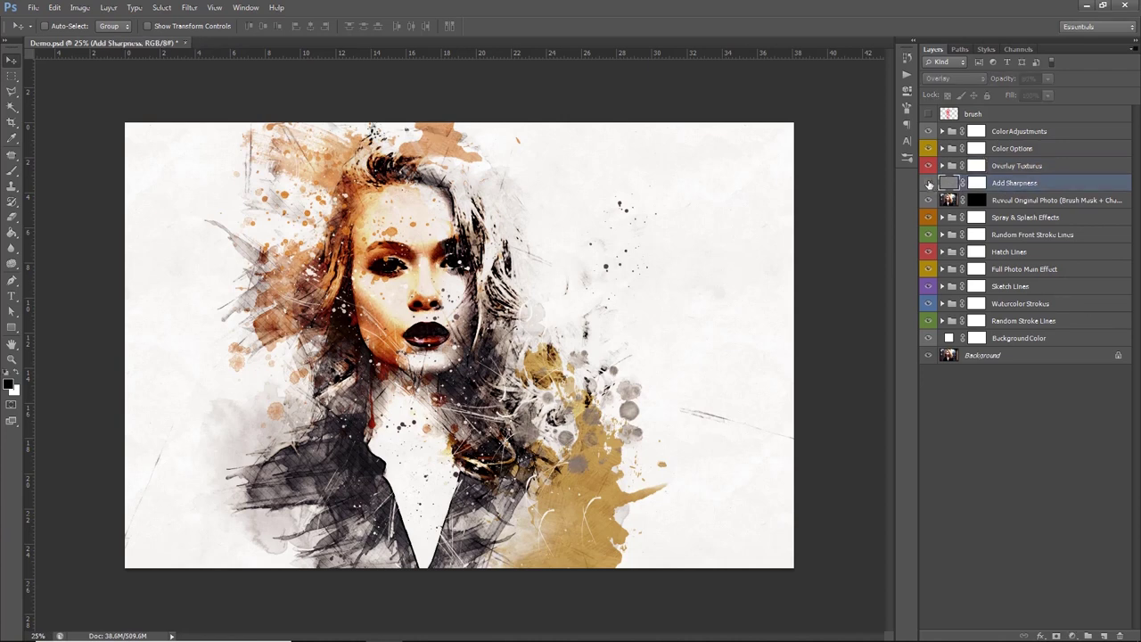
{"action": "left_click", "coordinate": [929, 183]}
{"action": "left_click", "coordinate": [1025, 78]}
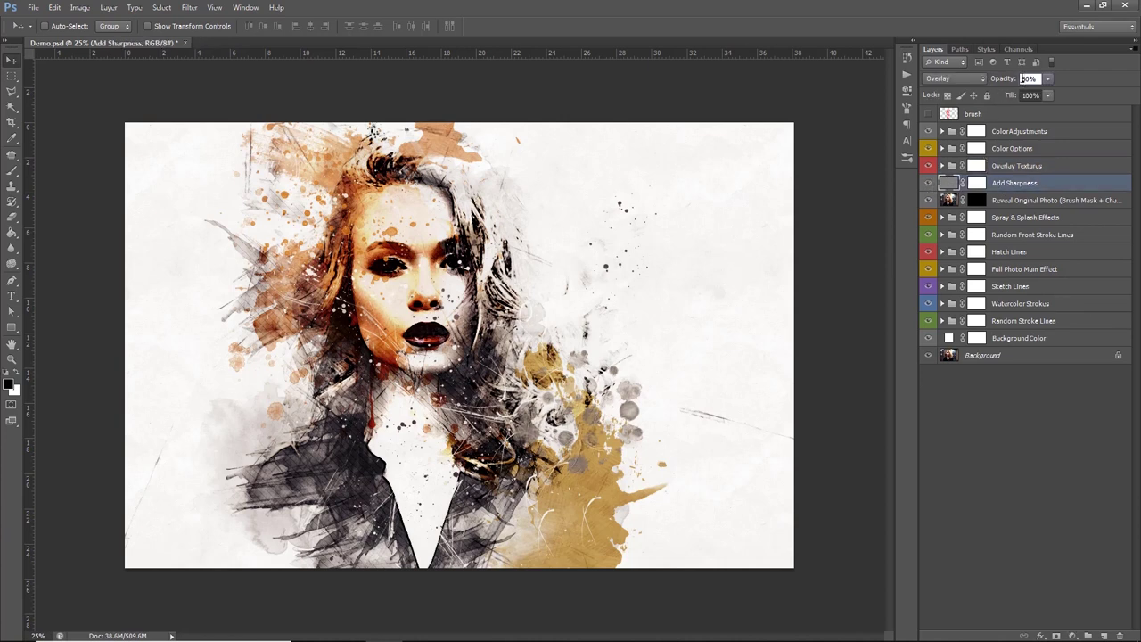
{"action": "key", "text": "Return"}
Target the Reveal Original Photo layer mask and load the last hatch preset in the Brush tool.
{"action": "left_click", "coordinate": [997, 202]}
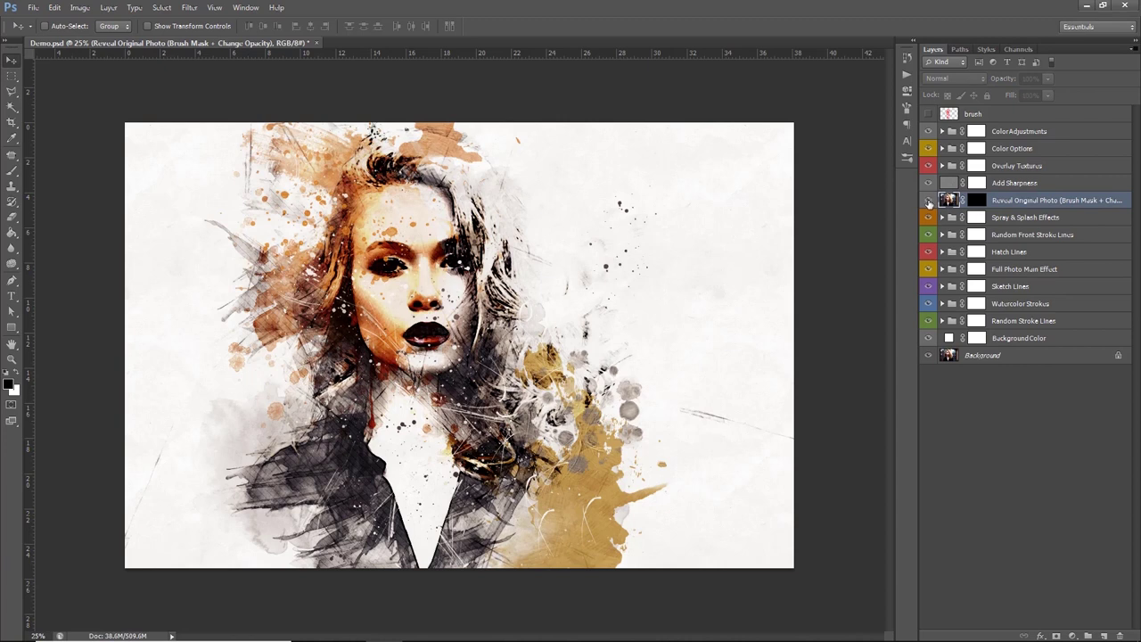
{"action": "left_click", "coordinate": [977, 201]}
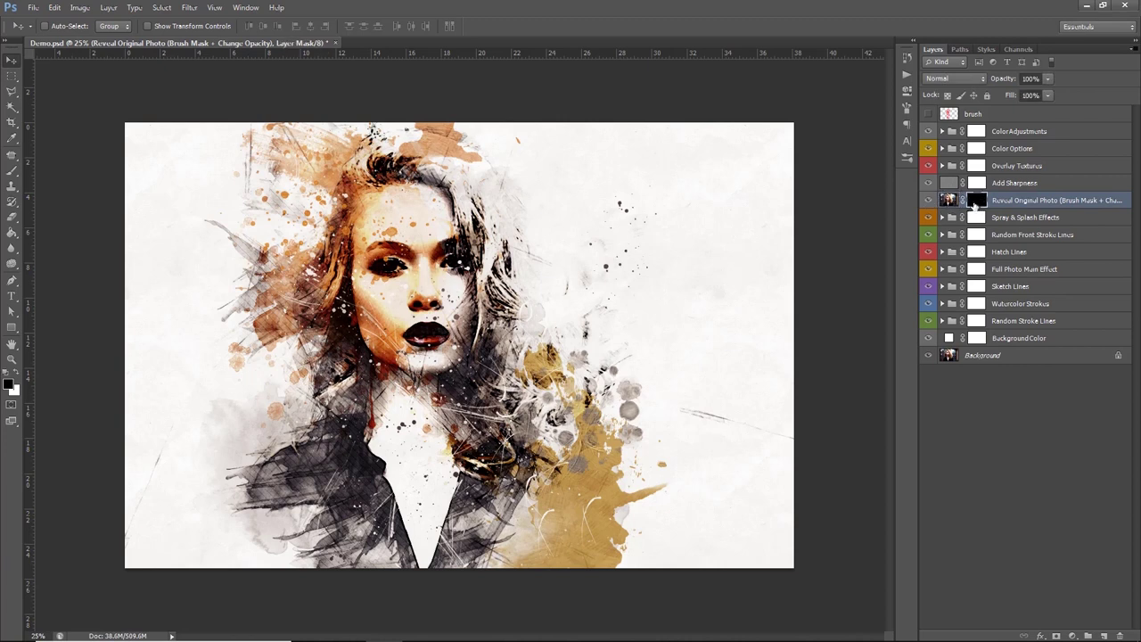
{"action": "left_click", "coordinate": [9, 172]}
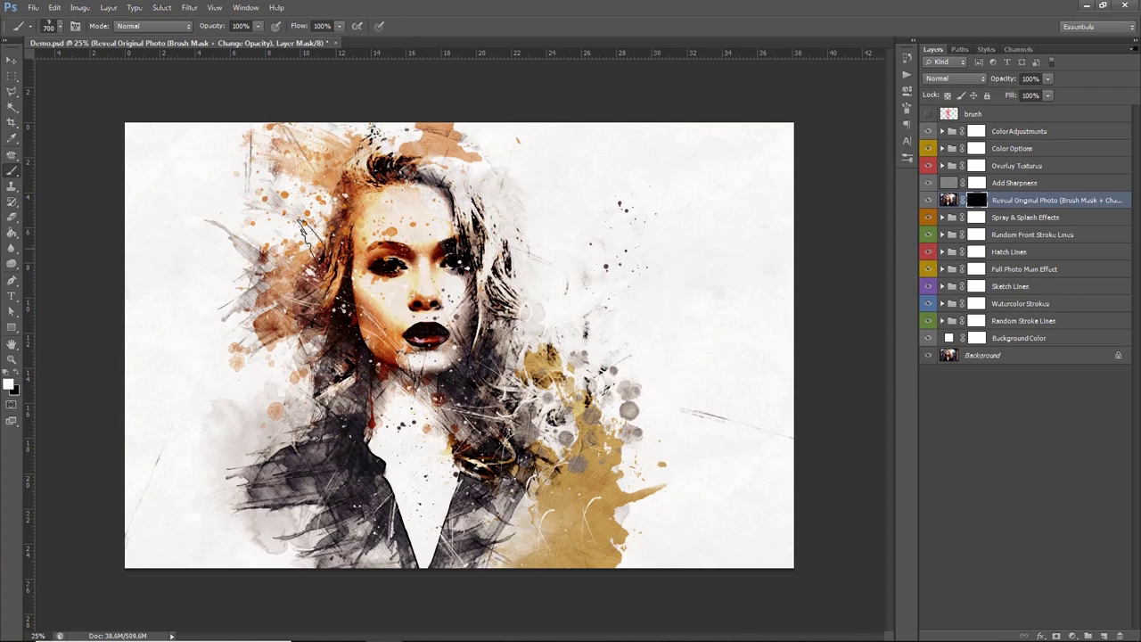
{"action": "right_click", "coordinate": [321, 251]}
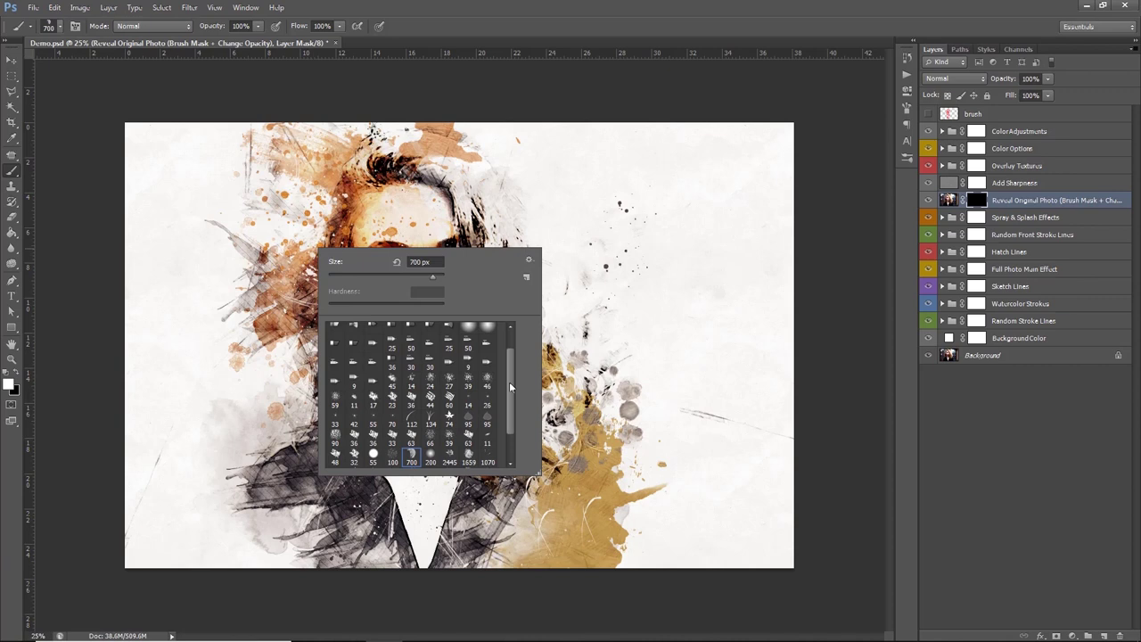
{"action": "left_click_drag", "start_coordinate": [509, 382], "coordinate": [511, 417]}
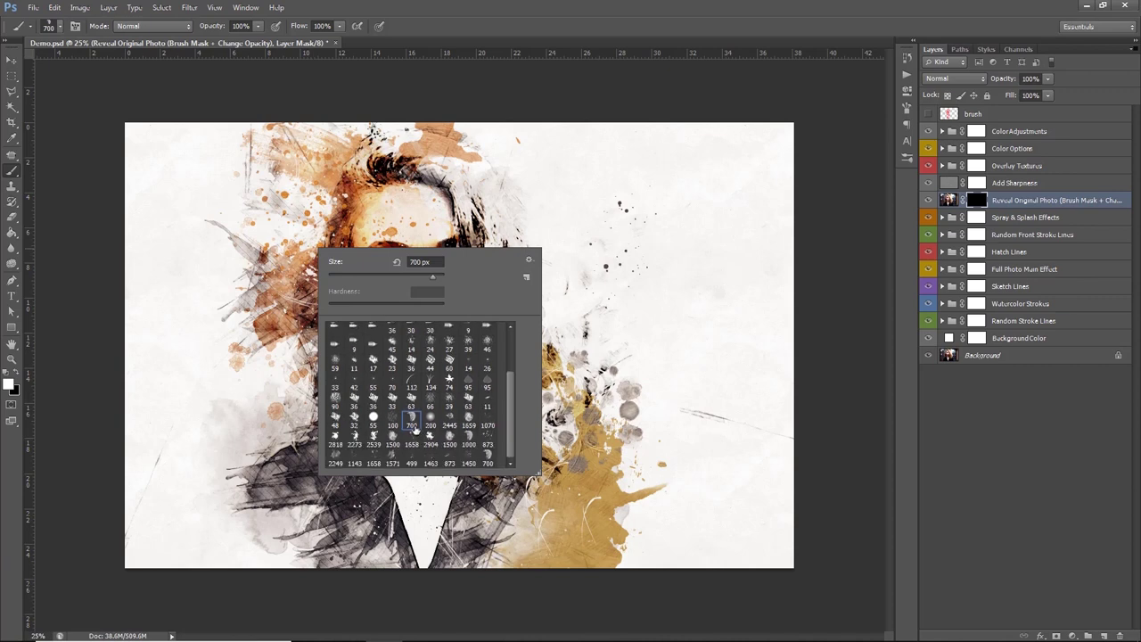
{"action": "left_click", "coordinate": [484, 459]}
{"action": "left_click", "coordinate": [977, 202]}
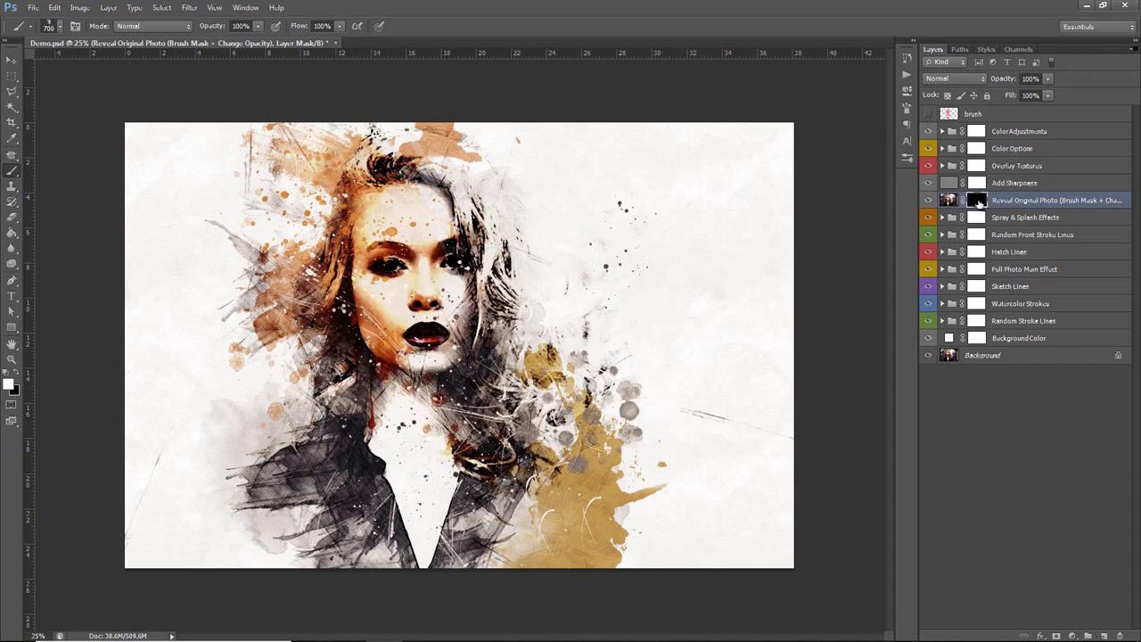
Paint photo detail back over the cheek and hair, undoing a stroke around the chin.
{"action": "left_click_drag", "start_coordinate": [365, 343], "coordinate": [417, 356]}
{"action": "key", "text": "ctrl+z"}
{"action": "mouse_move", "coordinate": [436, 258]}
{"action": "left_mouse_down"}
{"action": "mouse_move", "coordinate": [446, 278]}
{"action": "mouse_move", "coordinate": [411, 276]}
{"action": "mouse_move", "coordinate": [393, 250]}
{"action": "mouse_move", "coordinate": [374, 259]}
{"action": "mouse_move", "coordinate": [368, 308]}
{"action": "mouse_move", "coordinate": [419, 354]}
{"action": "mouse_move", "coordinate": [437, 352]}
{"action": "mouse_move", "coordinate": [437, 530]}
{"action": "mouse_move", "coordinate": [400, 393]}
{"action": "mouse_move", "coordinate": [457, 344]}
{"action": "mouse_move", "coordinate": [472, 232]}
{"action": "mouse_move", "coordinate": [464, 182]}
{"action": "mouse_move", "coordinate": [448, 179]}
{"action": "mouse_move", "coordinate": [491, 236]}
{"action": "mouse_move", "coordinate": [498, 330]}
{"action": "mouse_move", "coordinate": [504, 232]}
{"action": "mouse_move", "coordinate": [504, 357]}
{"action": "mouse_move", "coordinate": [517, 402]}
{"action": "mouse_move", "coordinate": [499, 414]}
{"action": "mouse_move", "coordinate": [468, 397]}
{"action": "left_mouse_up"}
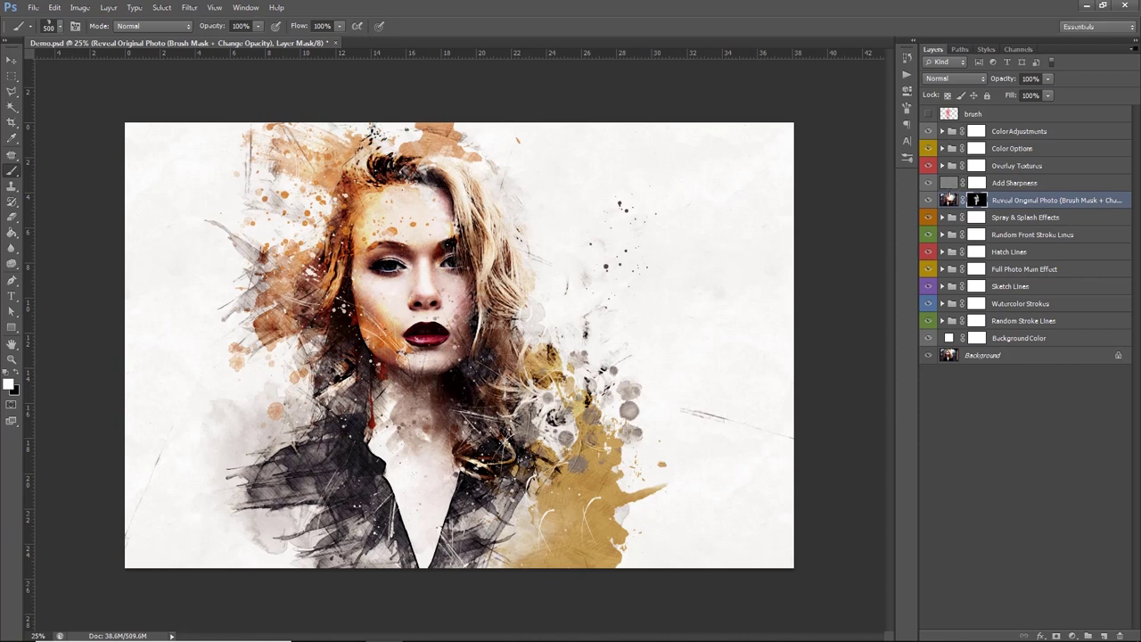
Compare Reveal Original Photo on and off, then fade it to 20% opacity.
{"action": "left_click", "coordinate": [929, 202]}
{"action": "left_click", "coordinate": [929, 202]}
{"action": "left_click", "coordinate": [929, 201]}
{"action": "left_click_drag", "start_coordinate": [1002, 82], "coordinate": [974, 84]}
{"action": "left_click", "coordinate": [1028, 78]}
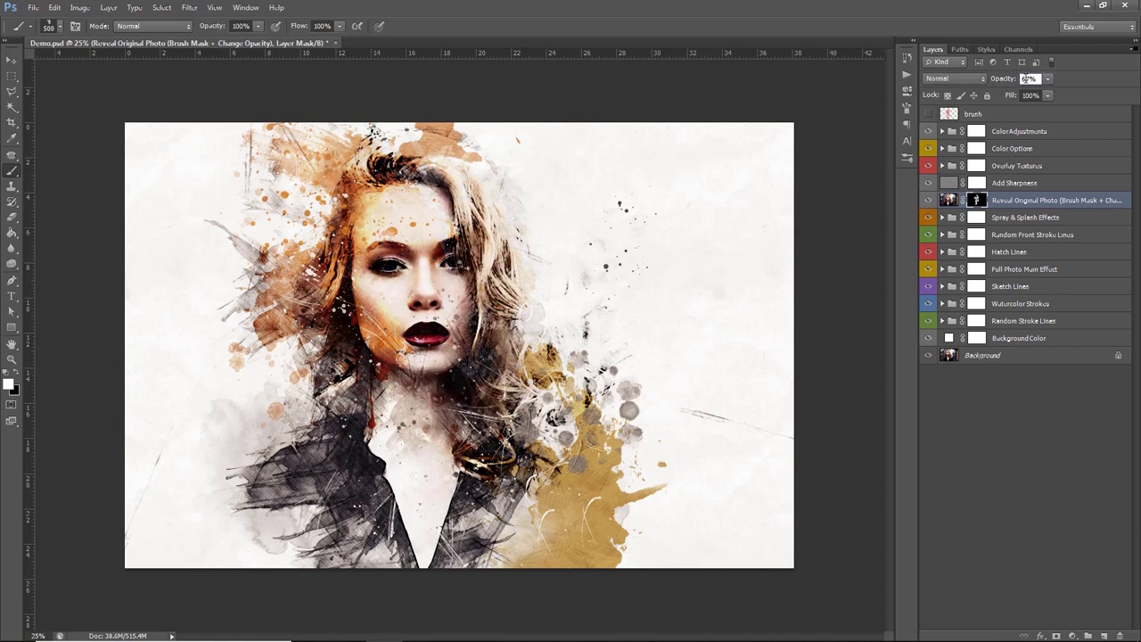
{"action": "type", "text": "20"}
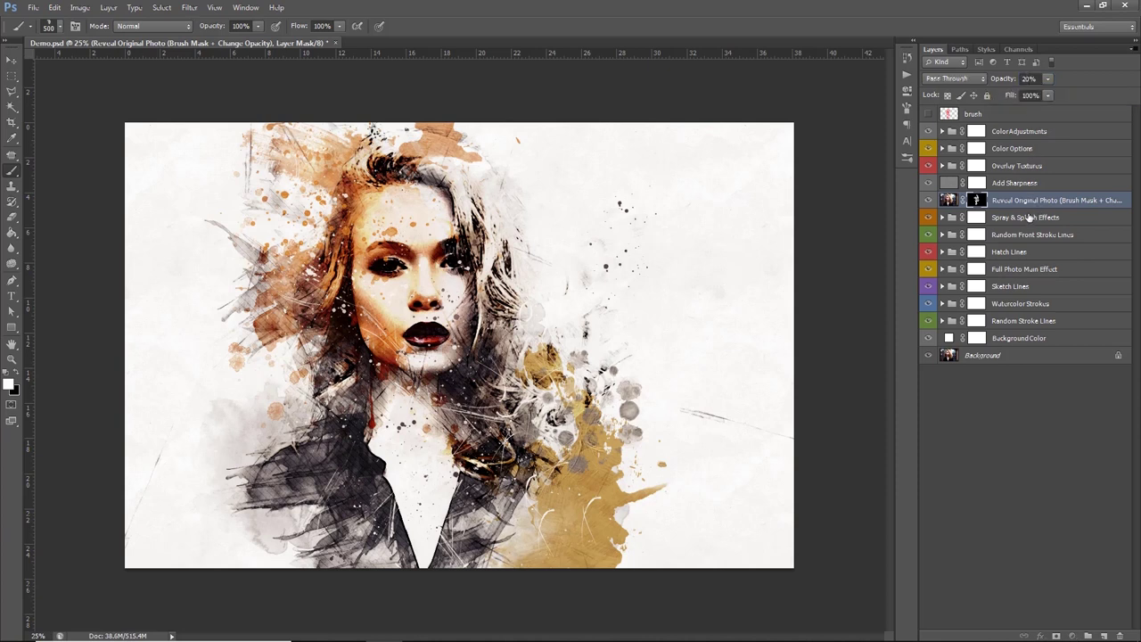
Toggle the Spray & Splash Effects group off and on to compare.
{"action": "left_click", "coordinate": [1030, 216]}
{"action": "left_click", "coordinate": [928, 219]}
{"action": "left_click", "coordinate": [929, 218]}
{"action": "left_click", "coordinate": [928, 219]}
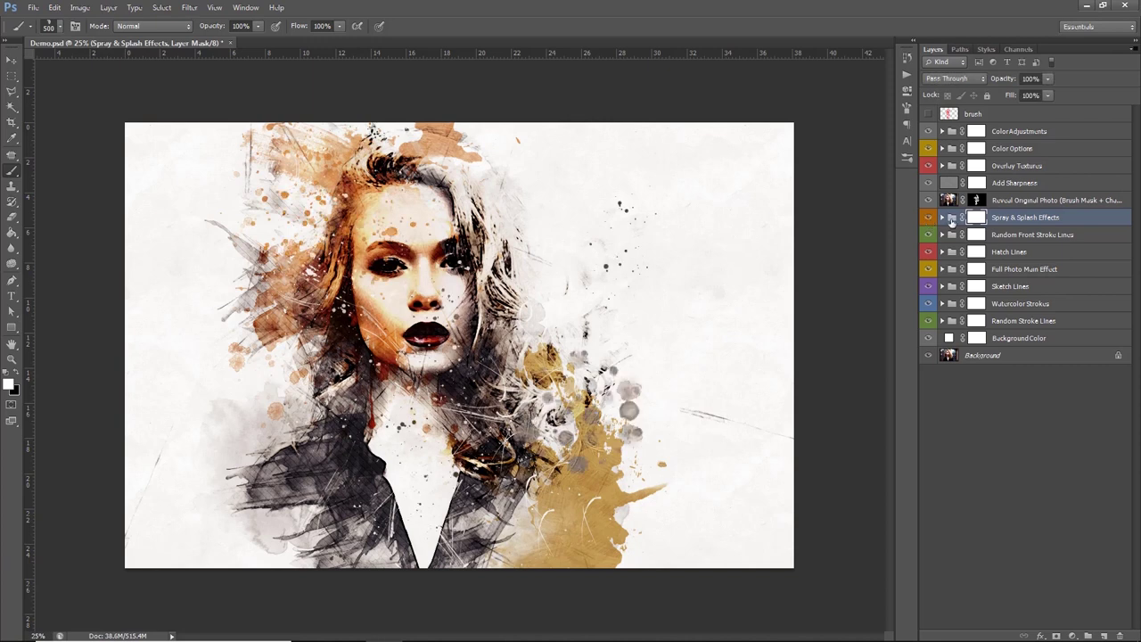
Expand Spray & Splash Effects and move the Spray Effect 1 splatter across the face.
{"action": "left_click", "coordinate": [944, 218]}
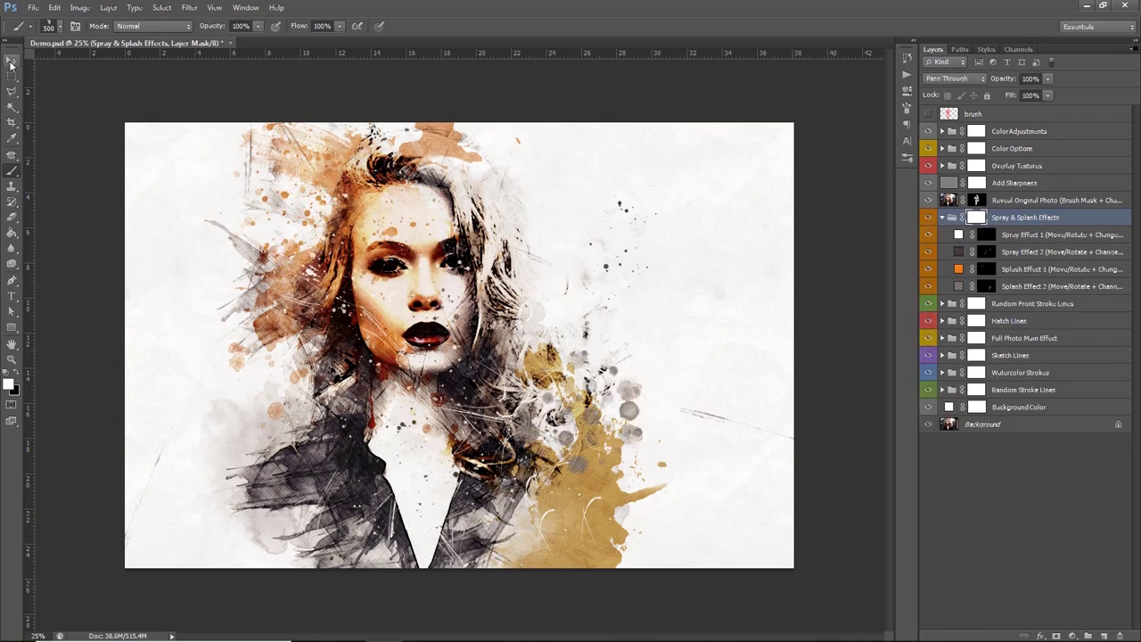
{"action": "key", "text": "v"}
{"action": "left_click", "coordinate": [1023, 235]}
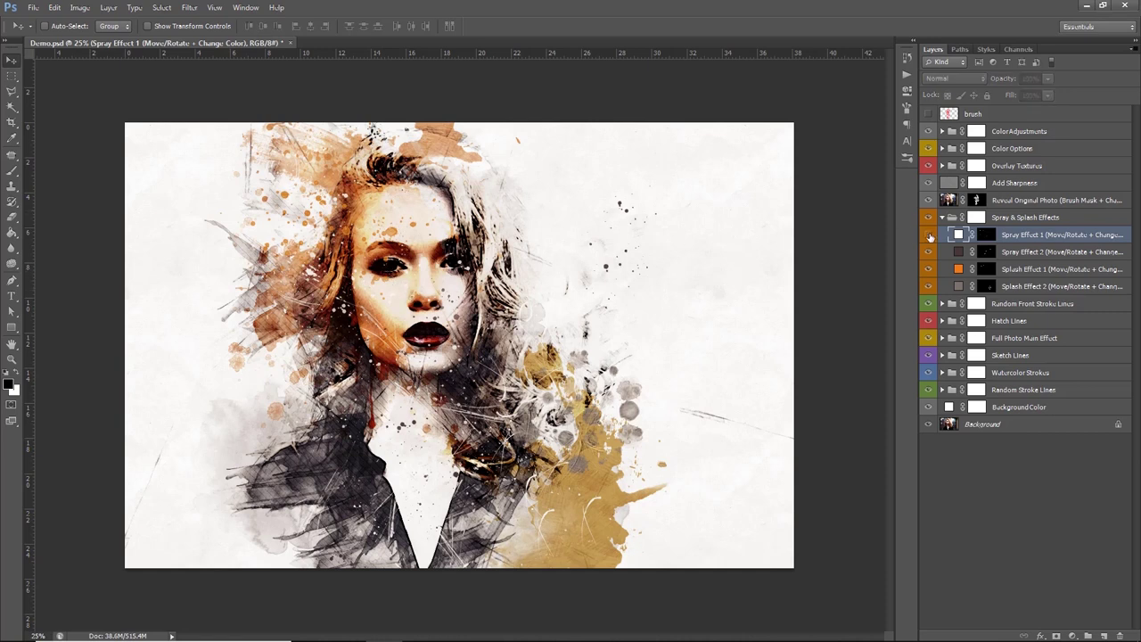
{"action": "mouse_move", "coordinate": [495, 312]}
{"action": "left_mouse_down"}
{"action": "mouse_move", "coordinate": [476, 338]}
{"action": "mouse_move", "coordinate": [418, 252]}
{"action": "left_mouse_up"}
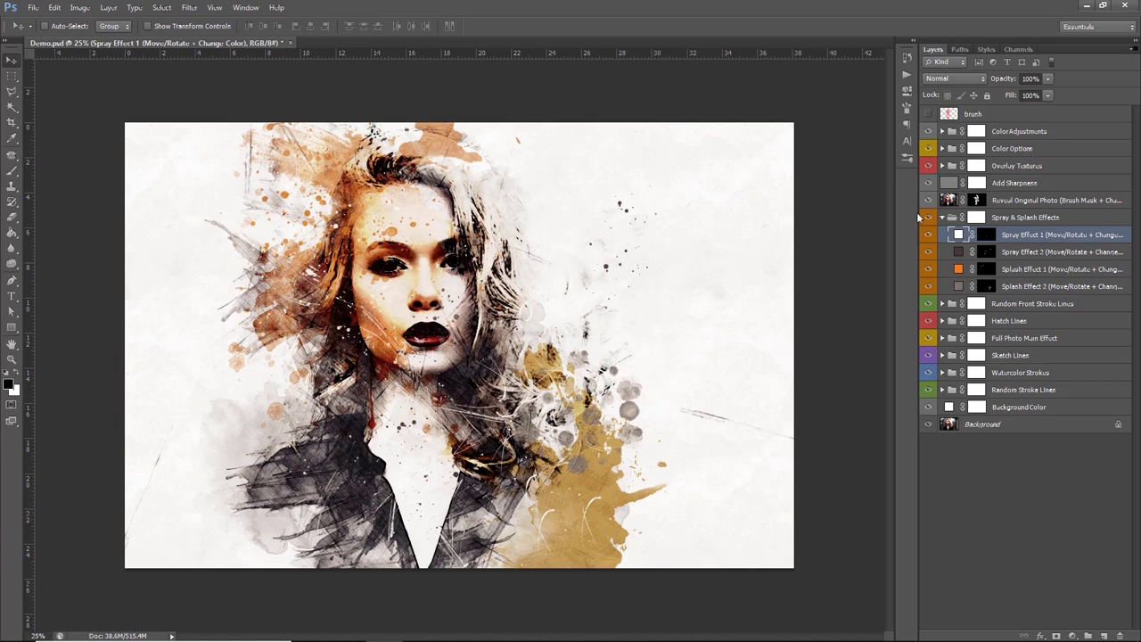
Keep Spray Effect 1's fill colour white (#ffffff) in the Color Picker.
{"action": "double_click", "coordinate": [958, 234]}
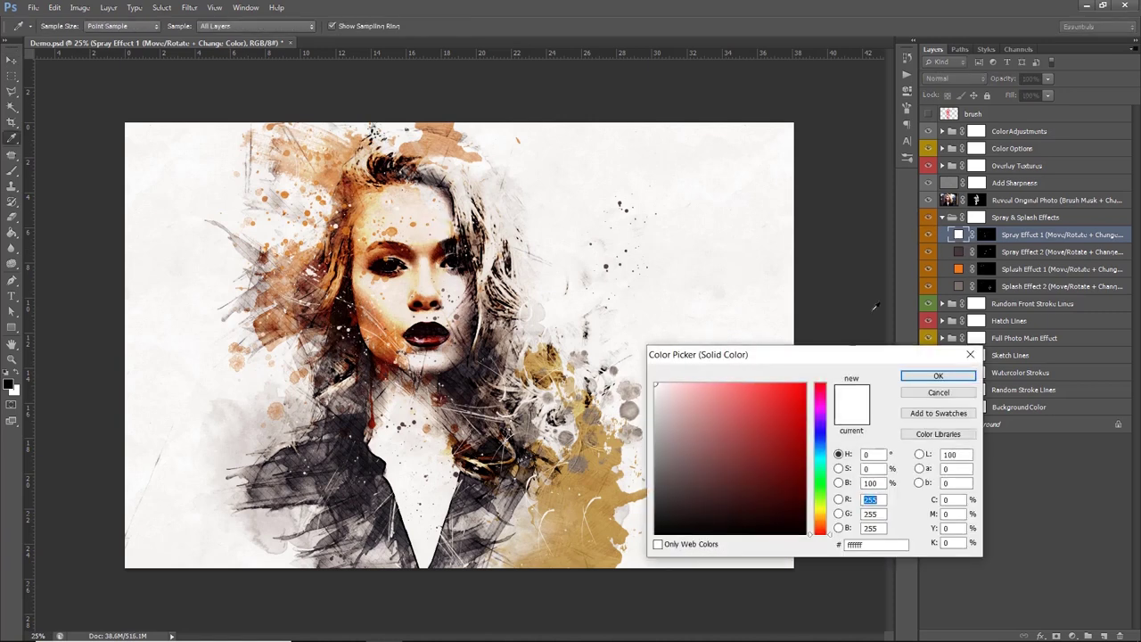
{"action": "left_click_drag", "start_coordinate": [796, 357], "coordinate": [786, 272]}
{"action": "mouse_move", "coordinate": [715, 390]}
{"action": "left_mouse_down"}
{"action": "mouse_move", "coordinate": [700, 409]}
{"action": "mouse_move", "coordinate": [663, 314]}
{"action": "mouse_move", "coordinate": [628, 280]}
{"action": "left_mouse_up"}
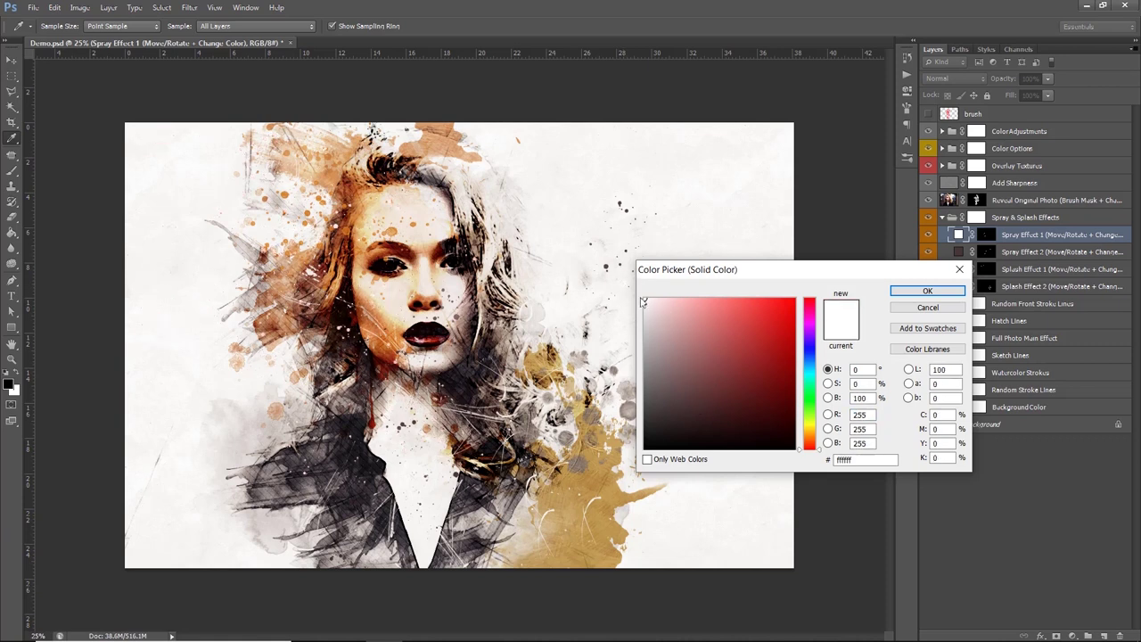
{"action": "left_click", "coordinate": [927, 291]}
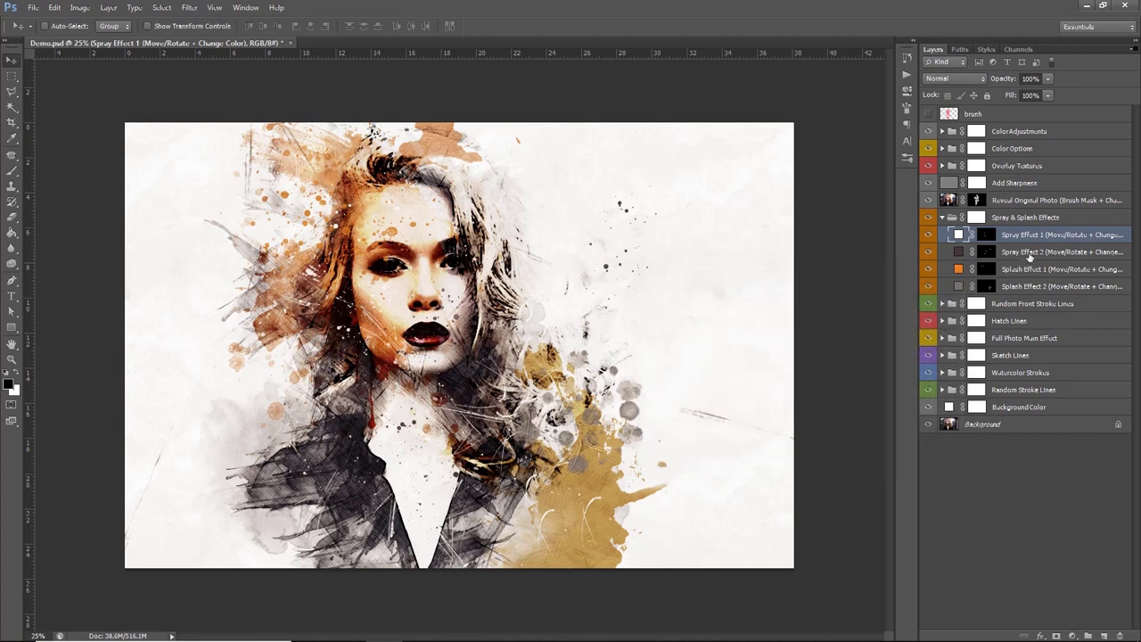
{"action": "left_click", "coordinate": [944, 261]}
Reposition the Spray Effect 2 splatter down and to the right.
{"action": "left_click", "coordinate": [928, 254]}
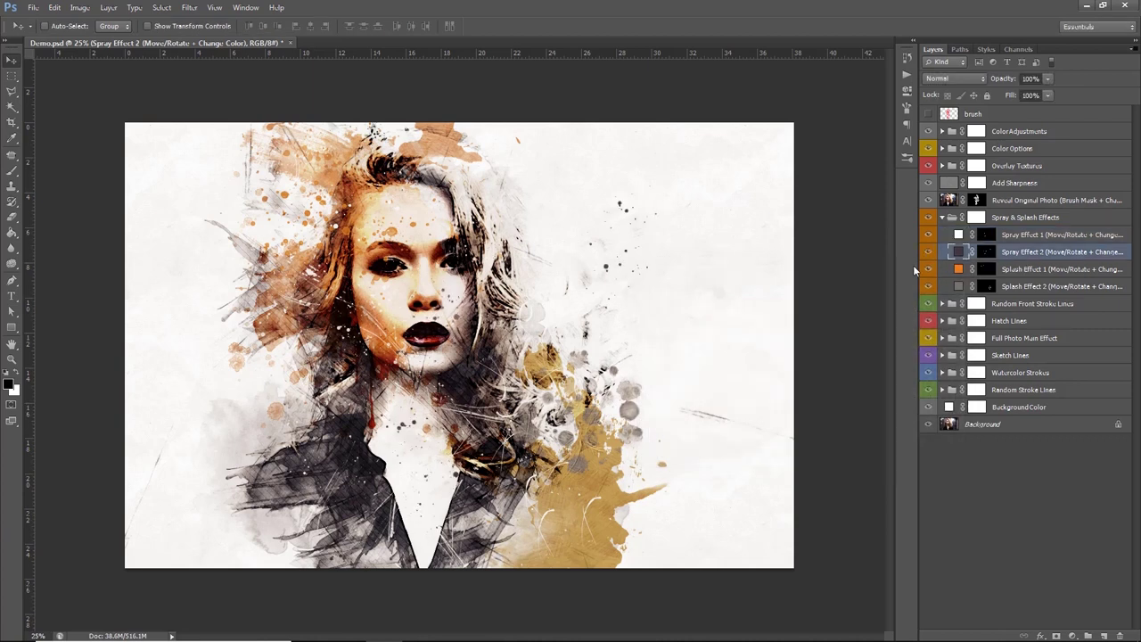
{"action": "left_click_drag", "start_coordinate": [561, 369], "coordinate": [577, 397]}
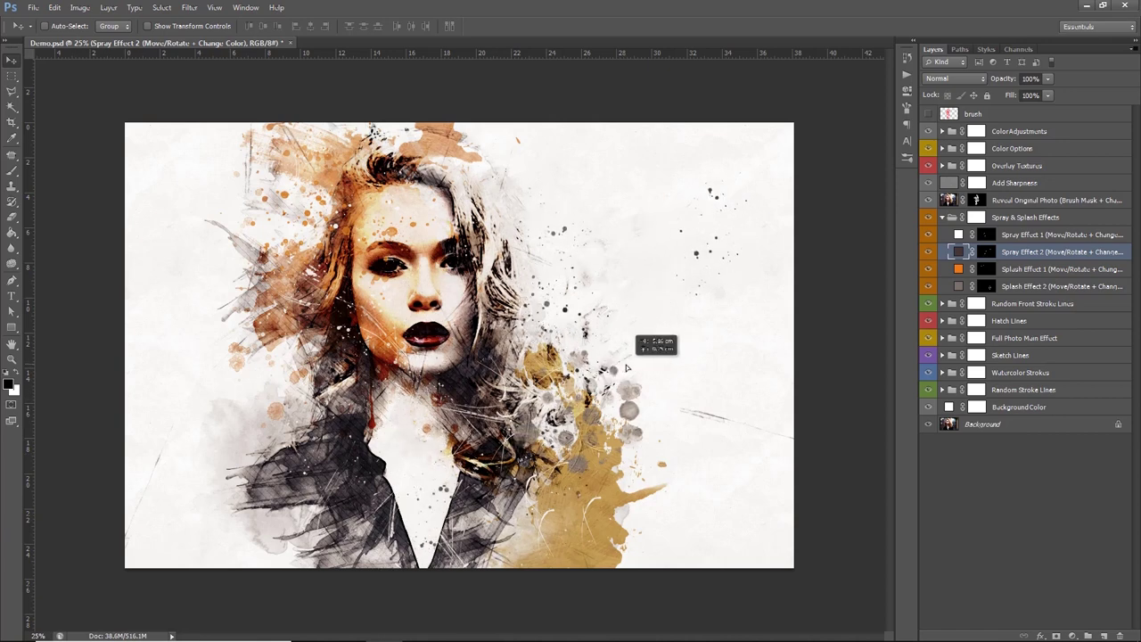
{"action": "left_click_drag", "start_coordinate": [577, 397], "coordinate": [643, 346]}
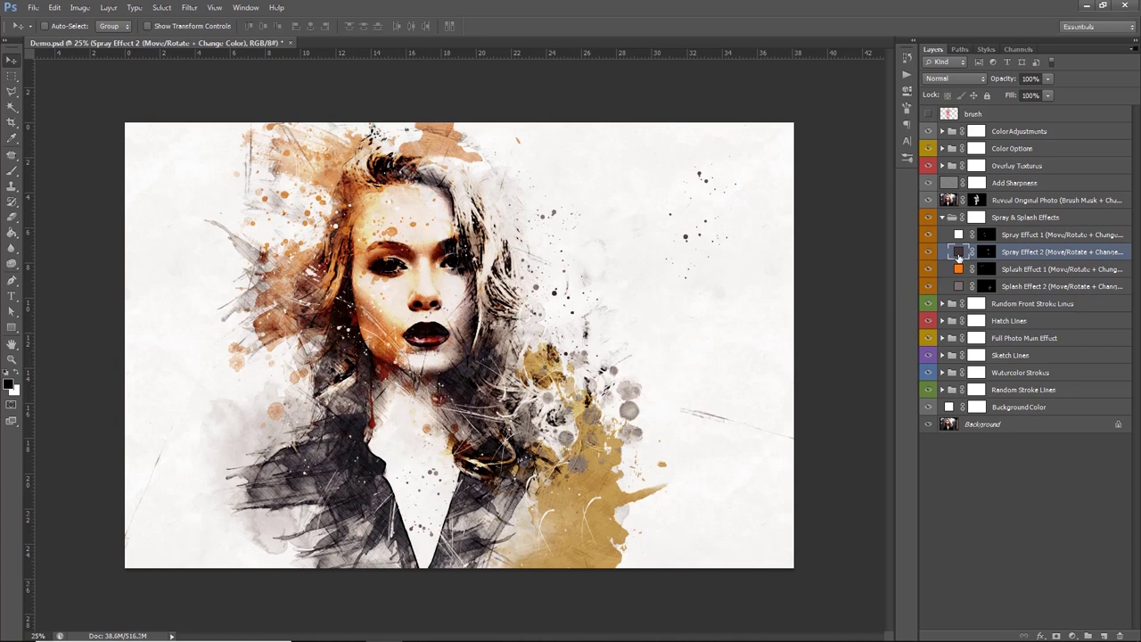
Recolour Spray Effect 2 to medium blue #27a2dc after trying a magenta hue.
{"action": "double_click", "coordinate": [958, 253]}
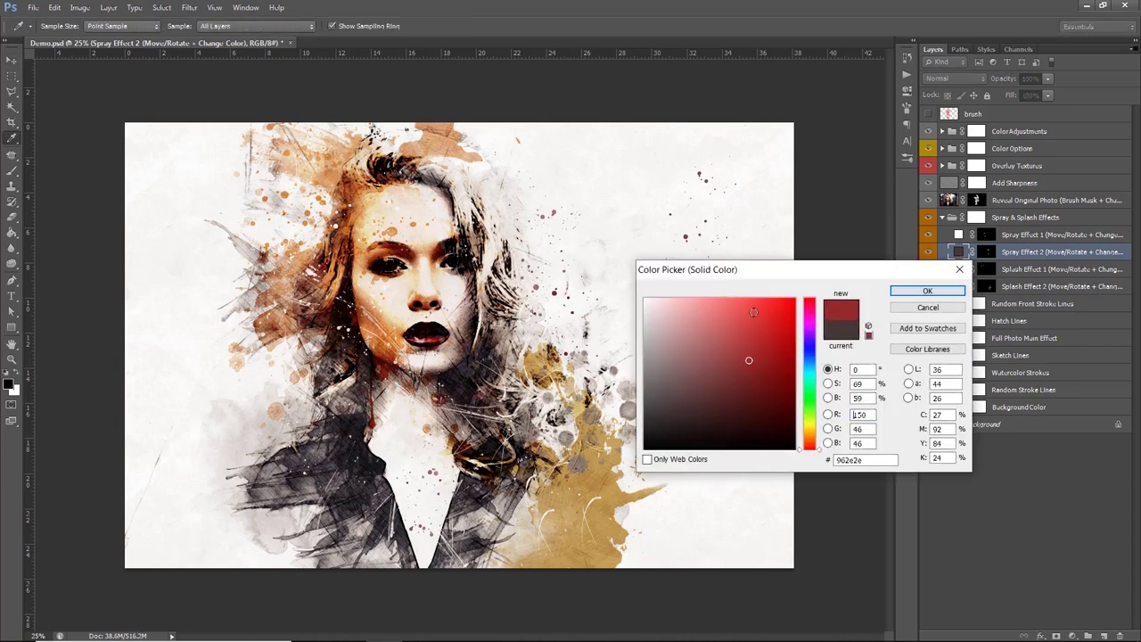
{"action": "left_click", "coordinate": [808, 317]}
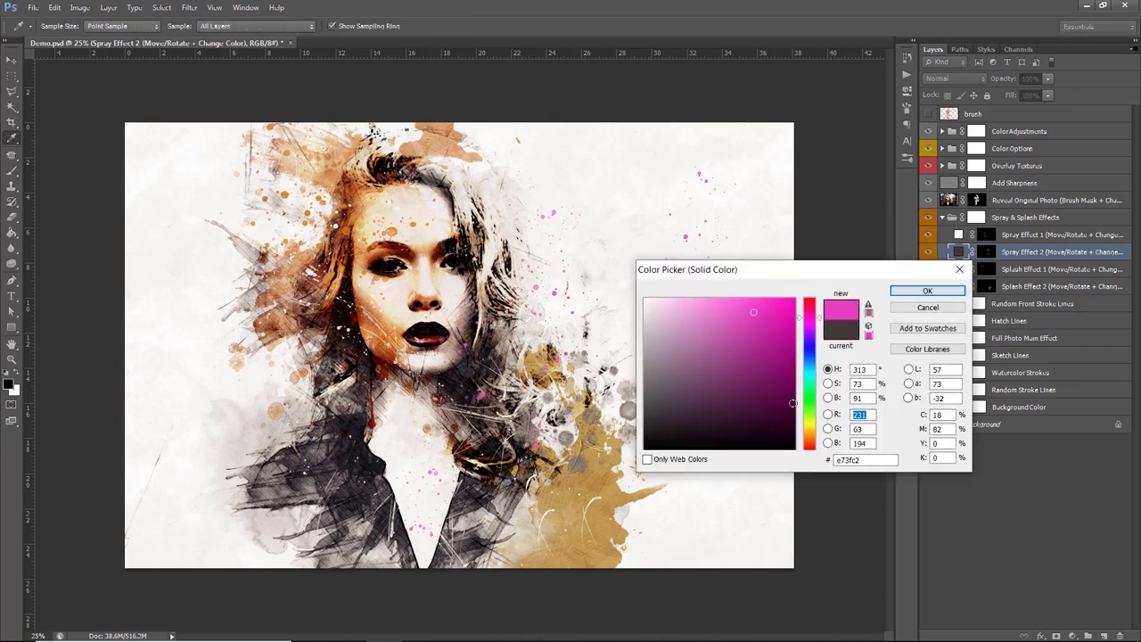
{"action": "left_click_drag", "start_coordinate": [807, 400], "coordinate": [812, 370]}
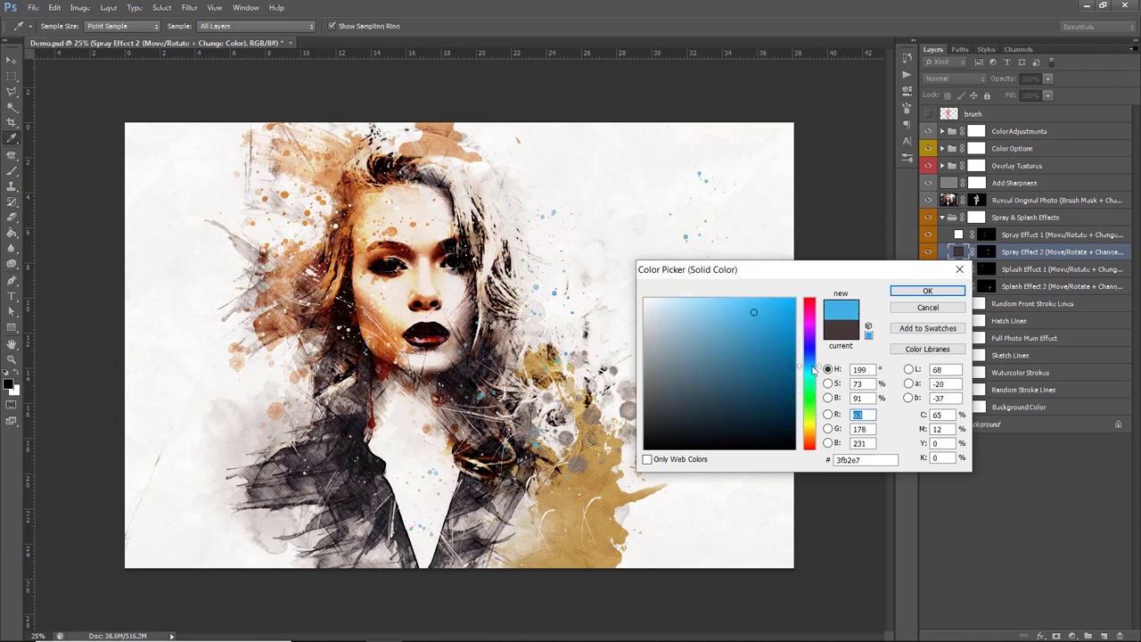
{"action": "left_click", "coordinate": [761, 301]}
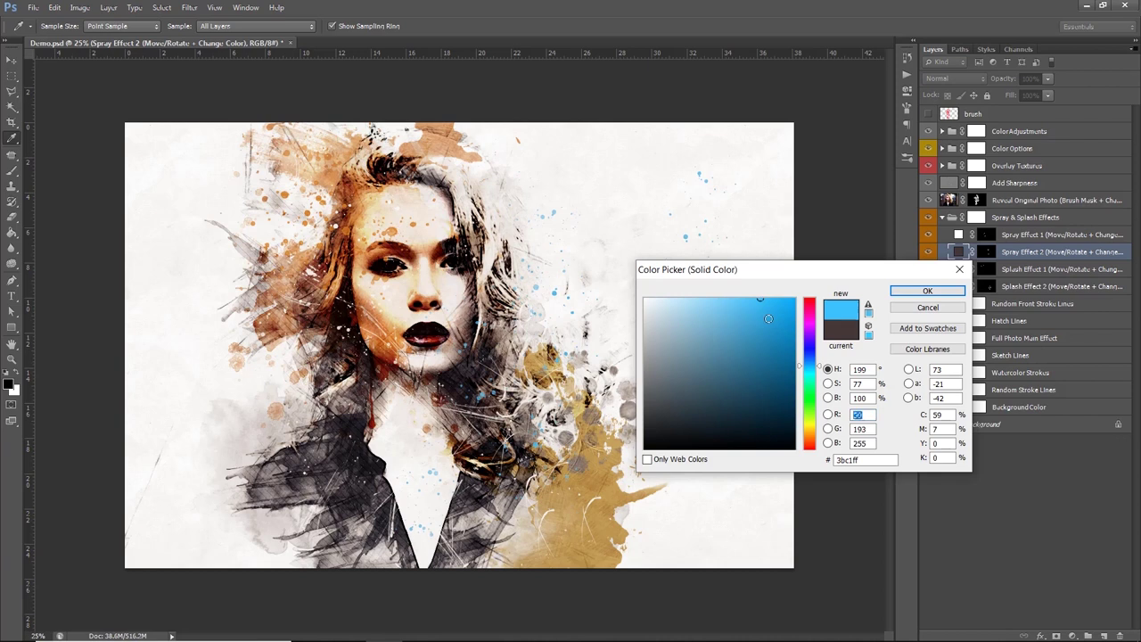
{"action": "left_click", "coordinate": [768, 318]}
{"action": "left_click", "coordinate": [925, 290]}
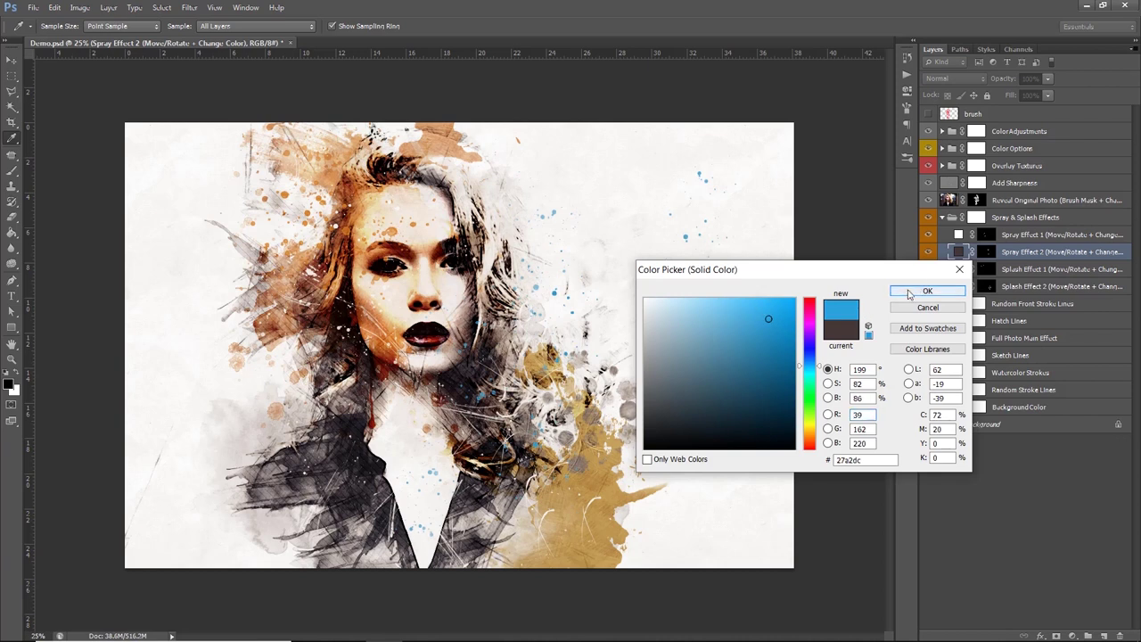
{"action": "left_click", "coordinate": [1024, 269]}
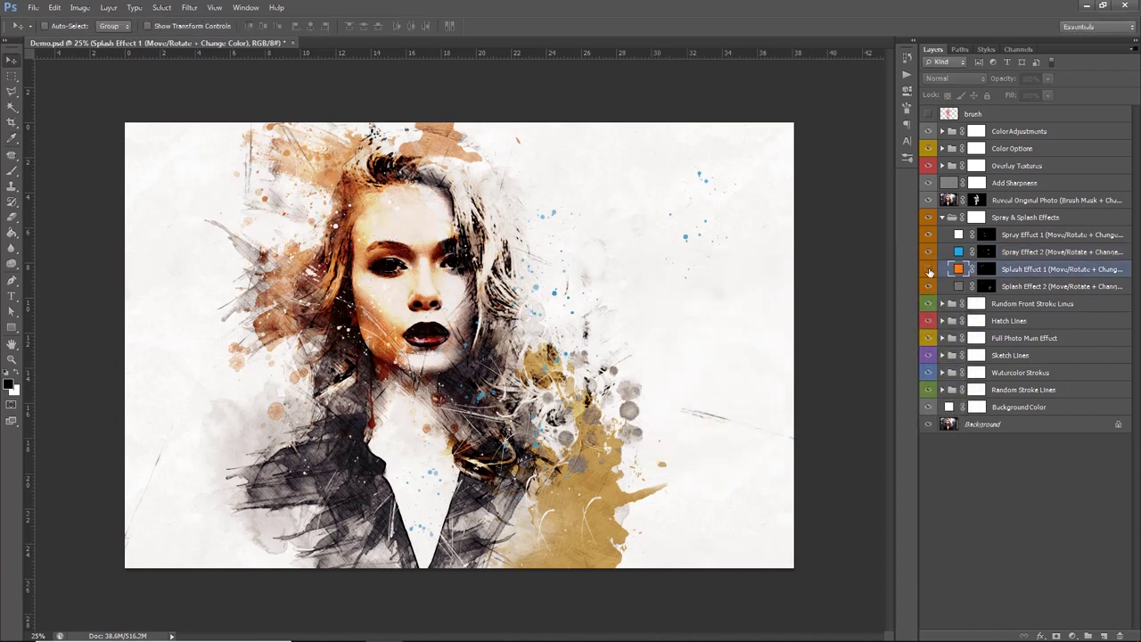
Shift the orange Splash Effect 1 splashes slightly and try blue, green and dark fill shades.
{"action": "left_click_drag", "start_coordinate": [357, 251], "coordinate": [316, 233]}
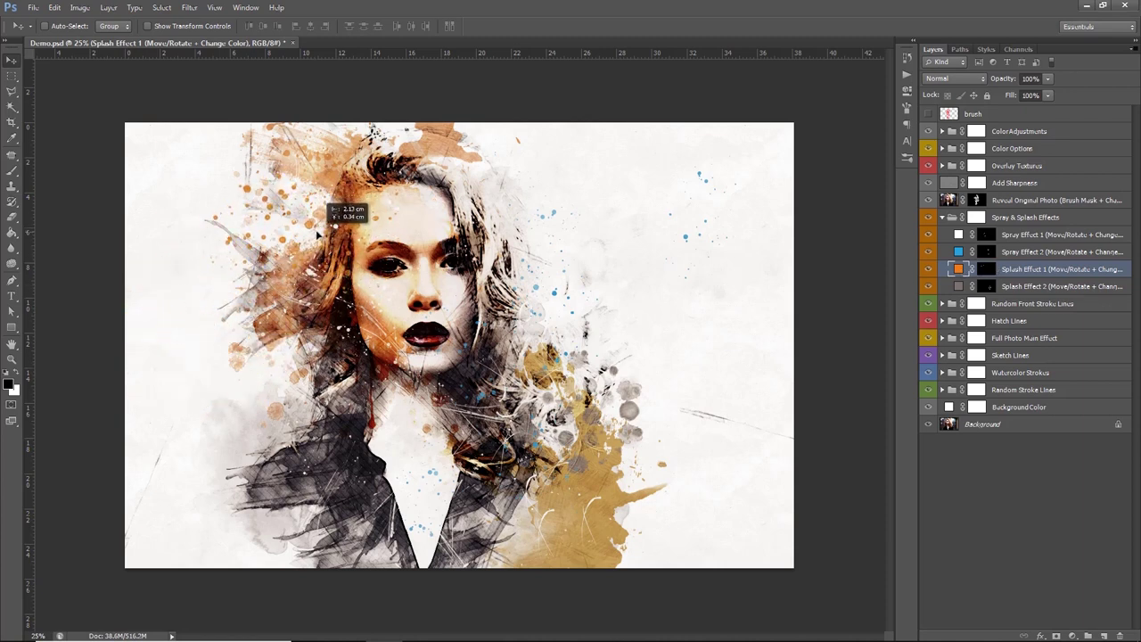
{"action": "left_click_drag", "start_coordinate": [317, 233], "coordinate": [344, 237]}
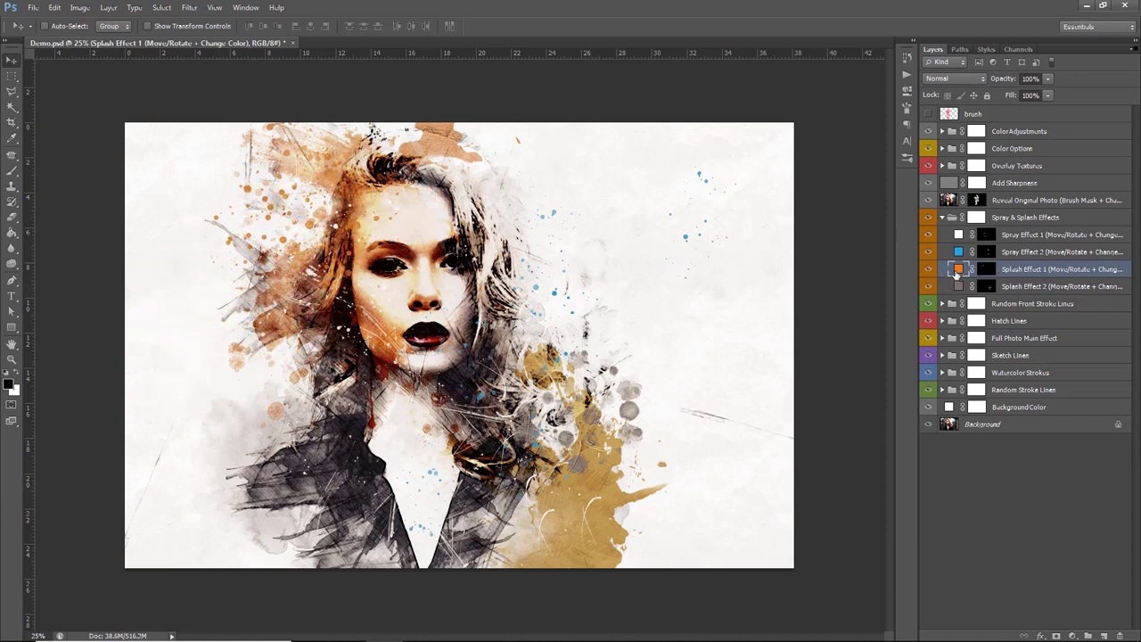
{"action": "double_click", "coordinate": [957, 269]}
{"action": "left_click", "coordinate": [810, 350]}
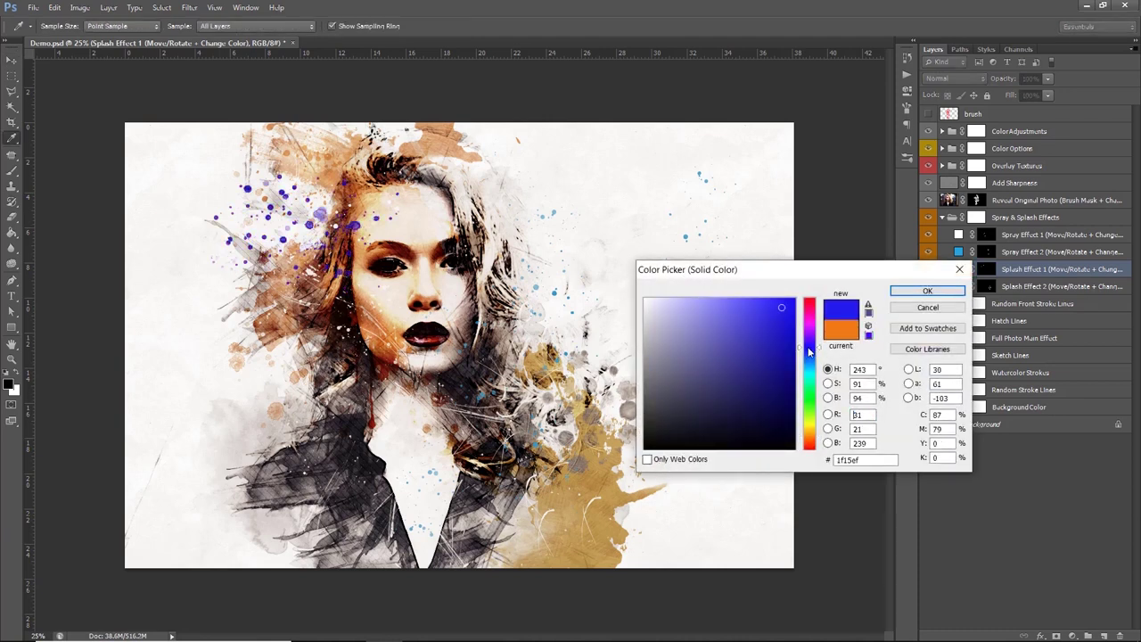
{"action": "left_click_drag", "start_coordinate": [809, 361], "coordinate": [810, 421]}
{"action": "mouse_move", "coordinate": [809, 363]}
{"action": "left_mouse_down"}
{"action": "mouse_move", "coordinate": [809, 378]}
{"action": "mouse_move", "coordinate": [807, 365]}
{"action": "left_mouse_up"}
{"action": "left_click", "coordinate": [710, 314]}
{"action": "left_click_drag", "start_coordinate": [735, 344], "coordinate": [761, 361]}
{"action": "left_click_drag", "start_coordinate": [679, 410], "coordinate": [658, 431]}
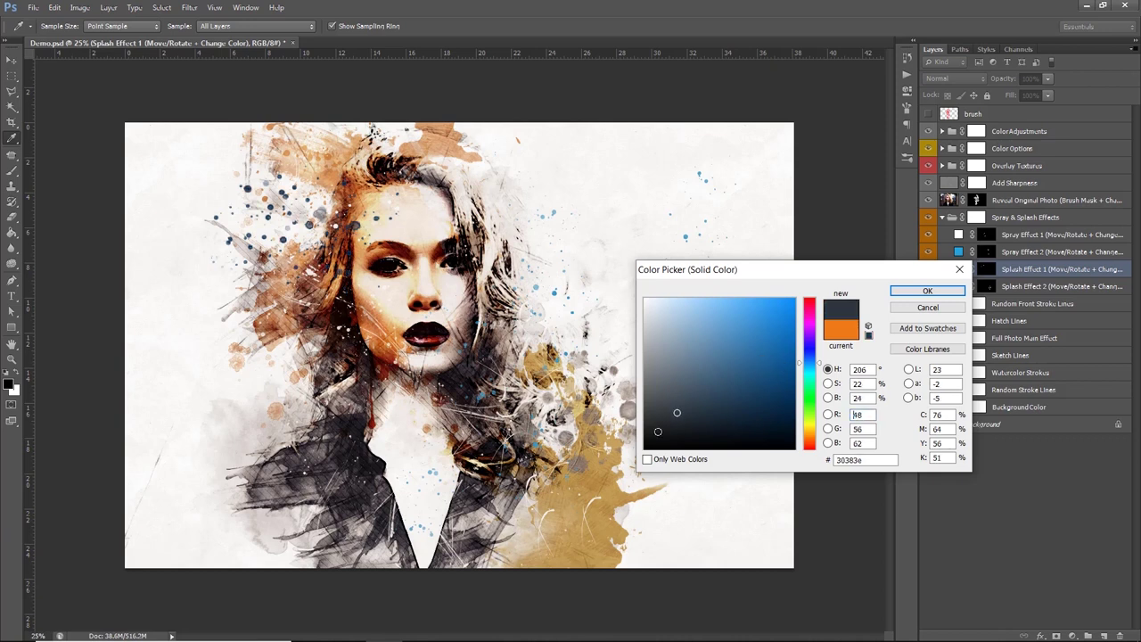
Settle Splash Effect 1's fill on dark teal #2a7578 and confirm it.
{"action": "left_click_drag", "start_coordinate": [806, 366], "coordinate": [806, 353]}
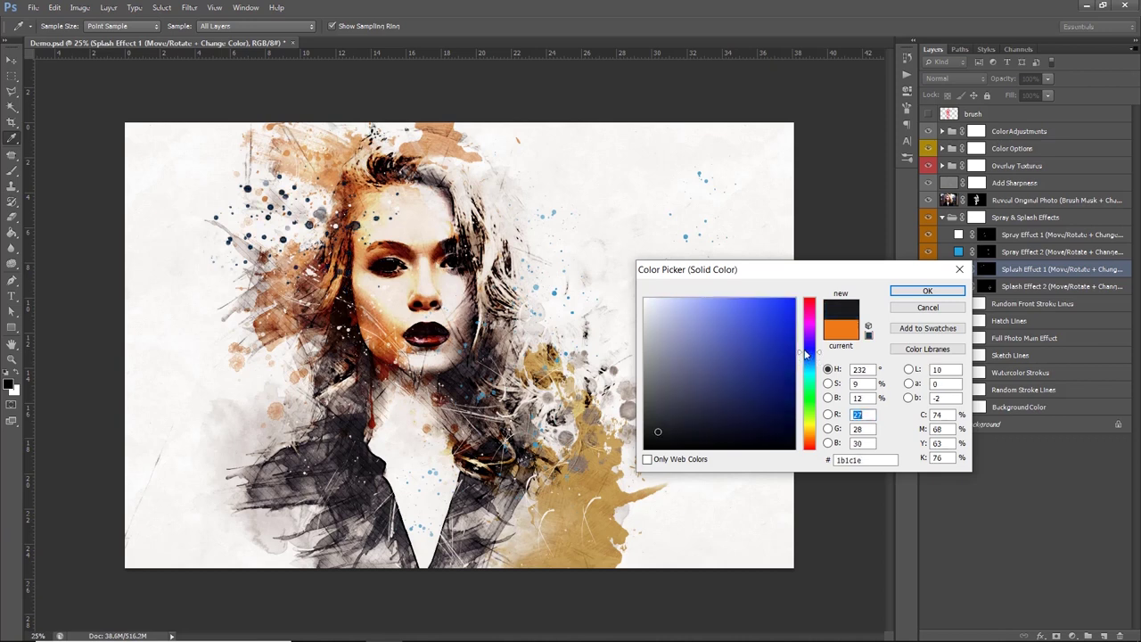
{"action": "left_click", "coordinate": [756, 328]}
{"action": "left_click", "coordinate": [737, 310]}
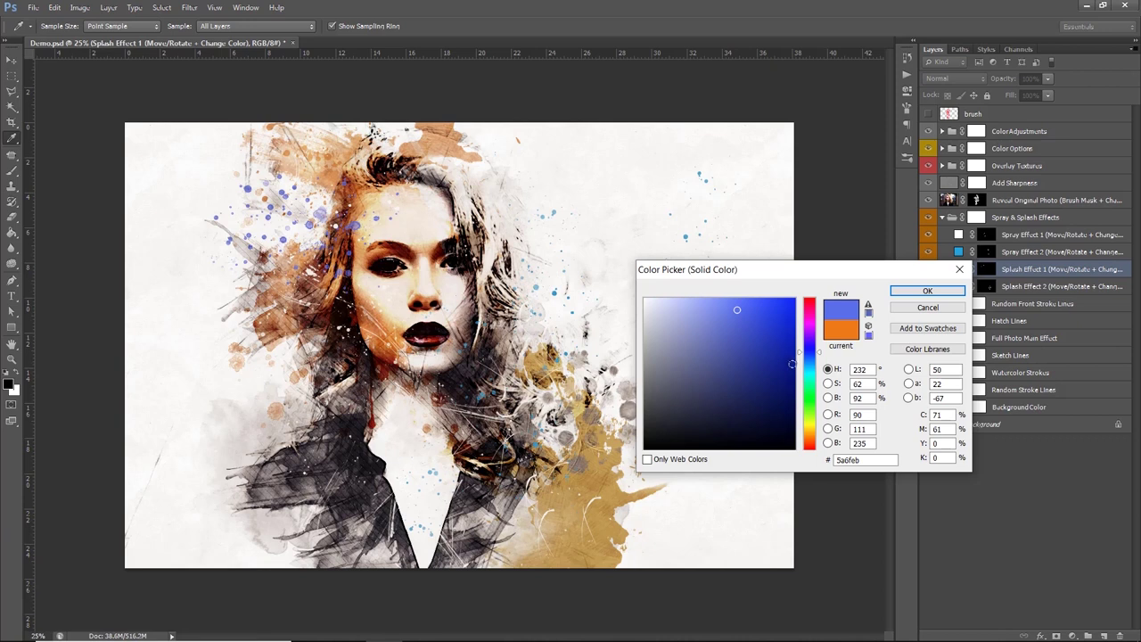
{"action": "left_click", "coordinate": [809, 375]}
{"action": "left_click", "coordinate": [756, 337]}
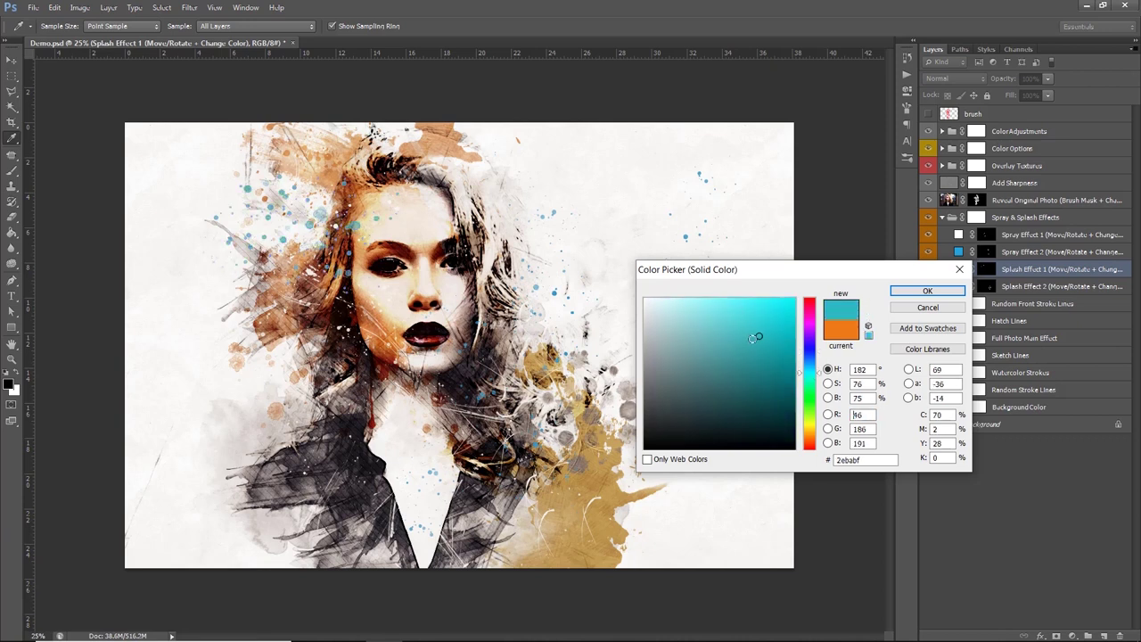
{"action": "left_click", "coordinate": [735, 350]}
{"action": "left_click", "coordinate": [737, 369]}
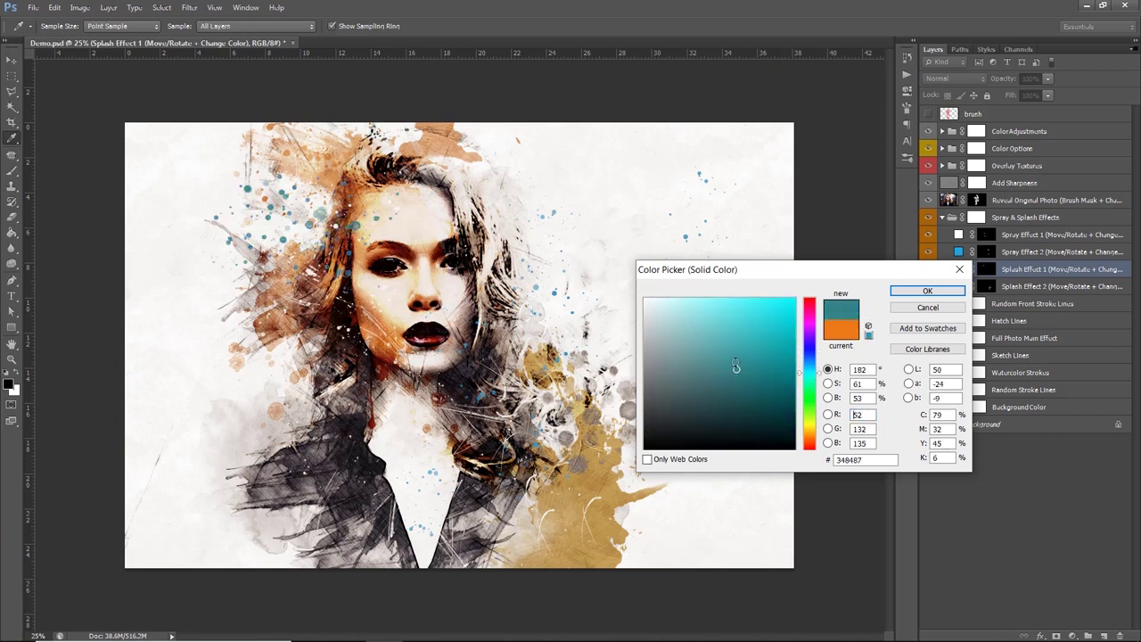
{"action": "left_click", "coordinate": [739, 315]}
{"action": "left_click", "coordinate": [741, 360]}
{"action": "left_click", "coordinate": [742, 378]}
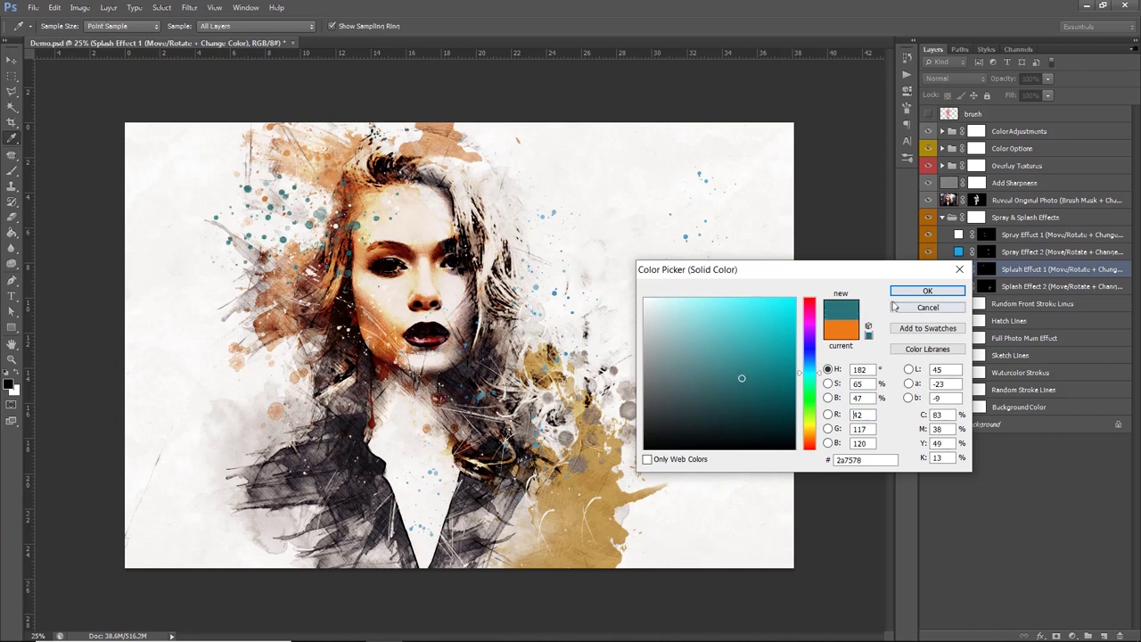
{"action": "left_click", "coordinate": [928, 291]}
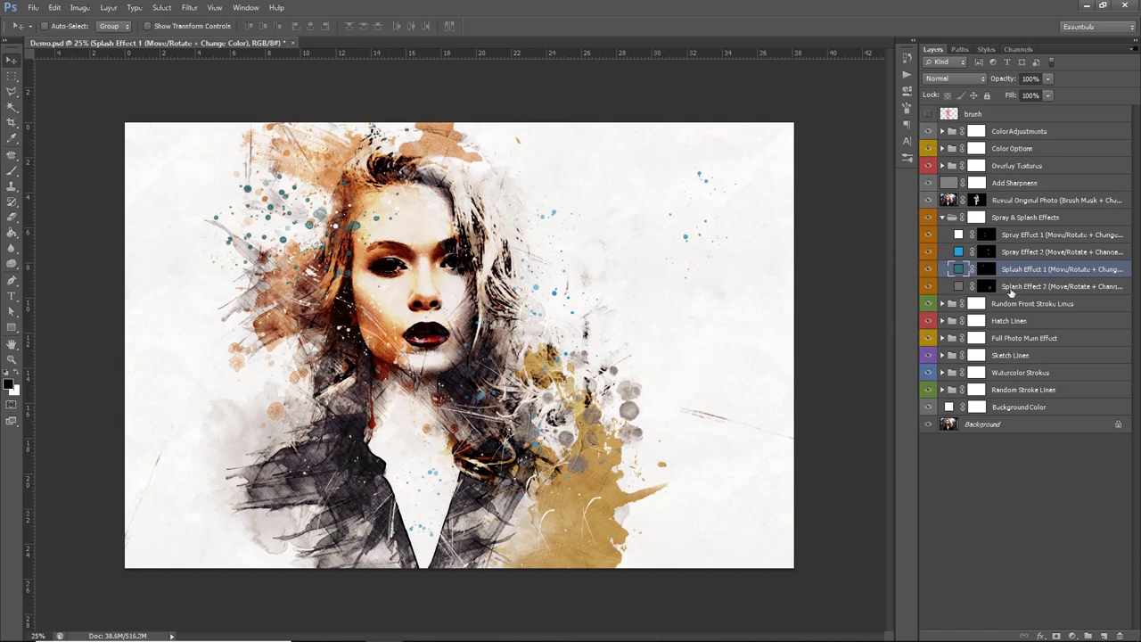
{"action": "left_click", "coordinate": [962, 286]}
{"action": "left_click", "coordinate": [927, 286]}
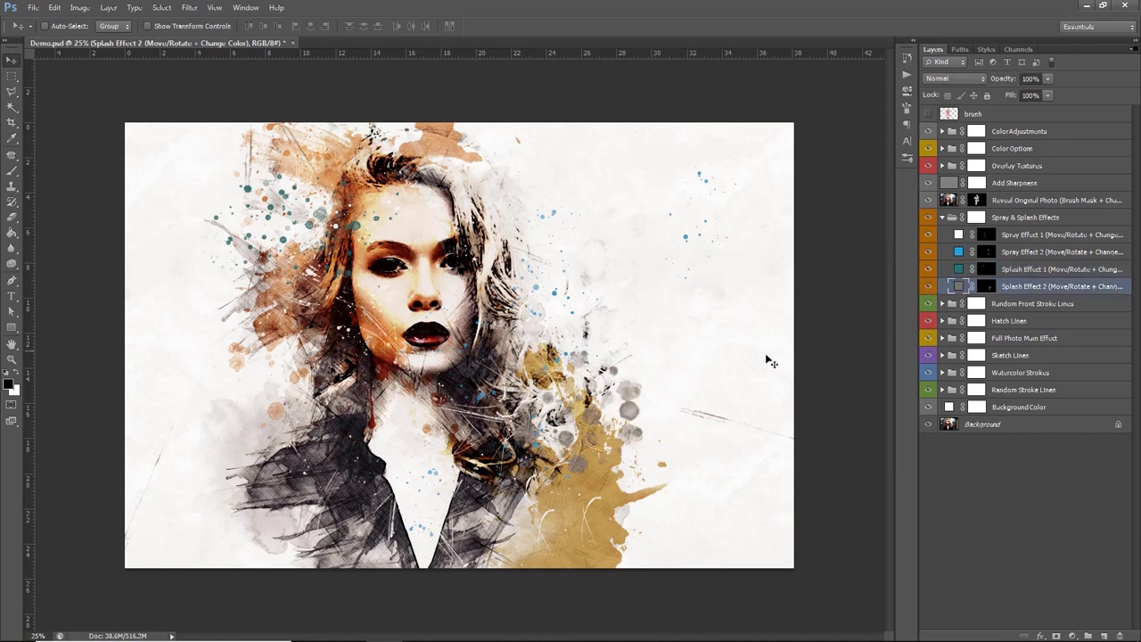
Move the Splash Effect 2 splashes lower and make their fill white (#ffffff).
{"action": "mouse_move", "coordinate": [634, 422]}
{"action": "left_mouse_down"}
{"action": "mouse_move", "coordinate": [607, 409]}
{"action": "mouse_move", "coordinate": [585, 532]}
{"action": "mouse_move", "coordinate": [609, 510]}
{"action": "left_mouse_up"}
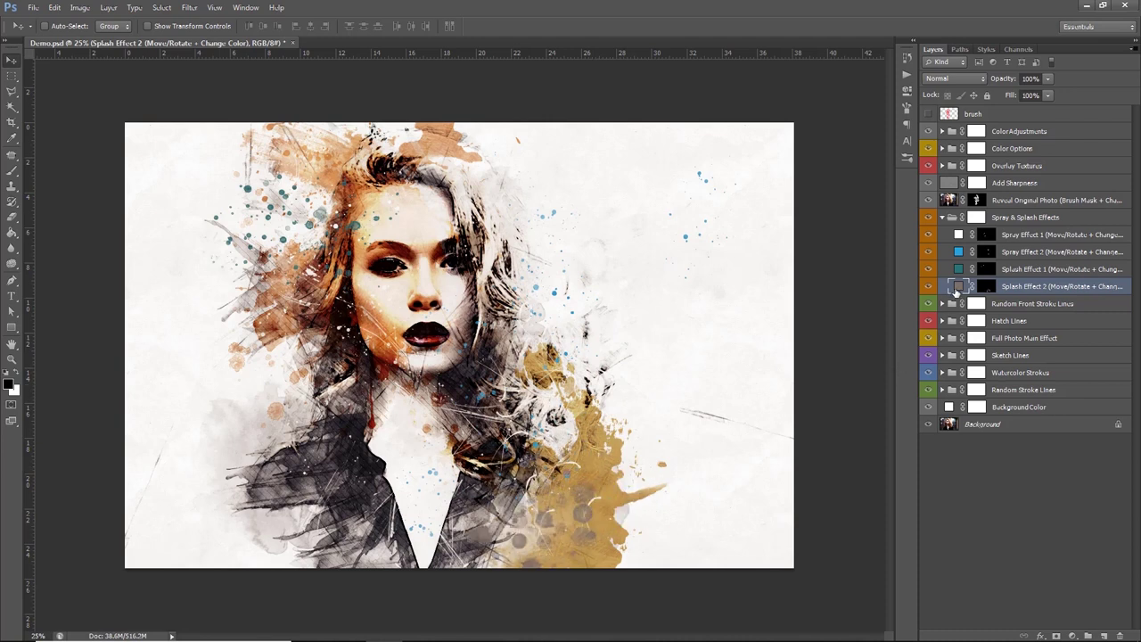
{"action": "double_click", "coordinate": [958, 289]}
{"action": "left_click", "coordinate": [645, 301]}
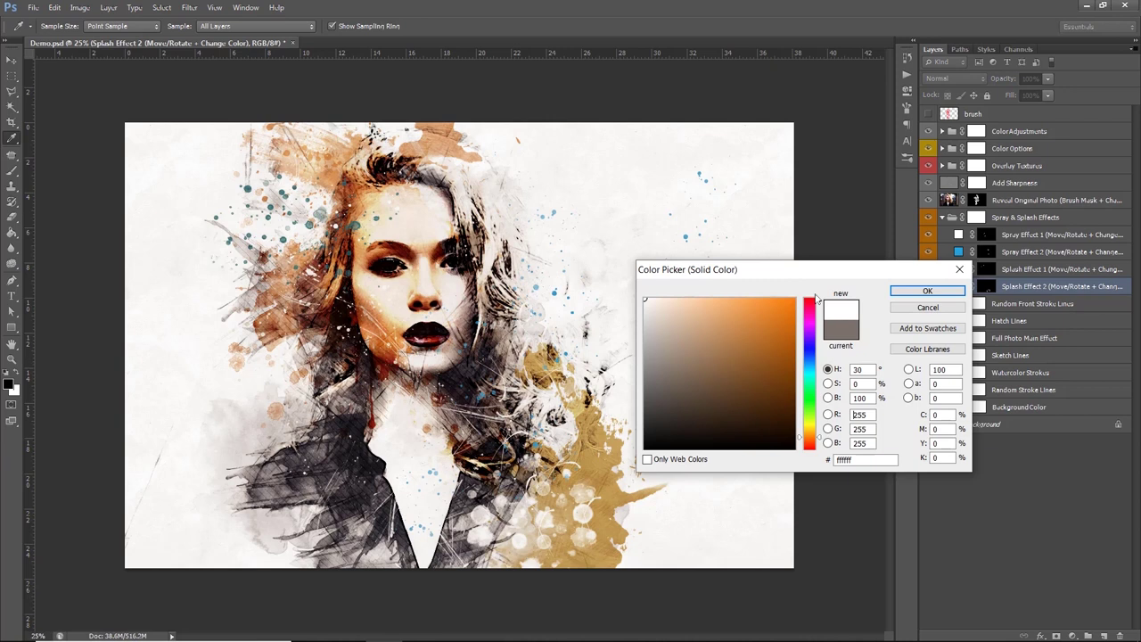
{"action": "left_click", "coordinate": [911, 292]}
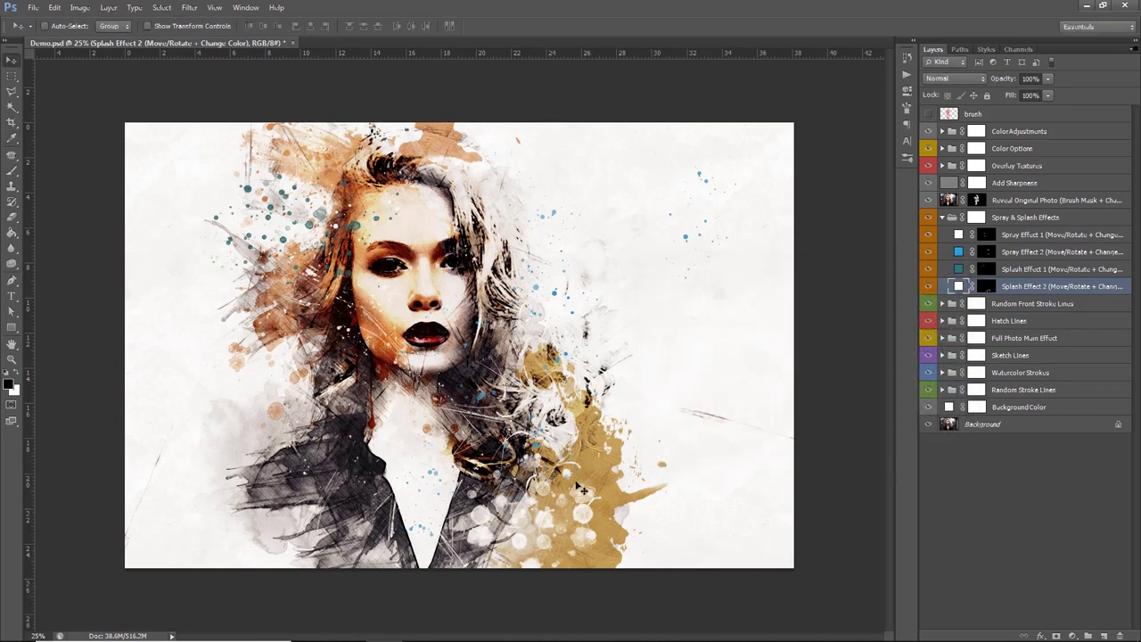
Rotate the white splashes -75° and place them over the gold splash.
{"action": "key", "text": "ctrl+t"}
{"action": "mouse_move", "coordinate": [630, 440]}
{"action": "left_mouse_down"}
{"action": "mouse_move", "coordinate": [534, 402]}
{"action": "mouse_move", "coordinate": [618, 434]}
{"action": "mouse_move", "coordinate": [507, 465]}
{"action": "left_mouse_up"}
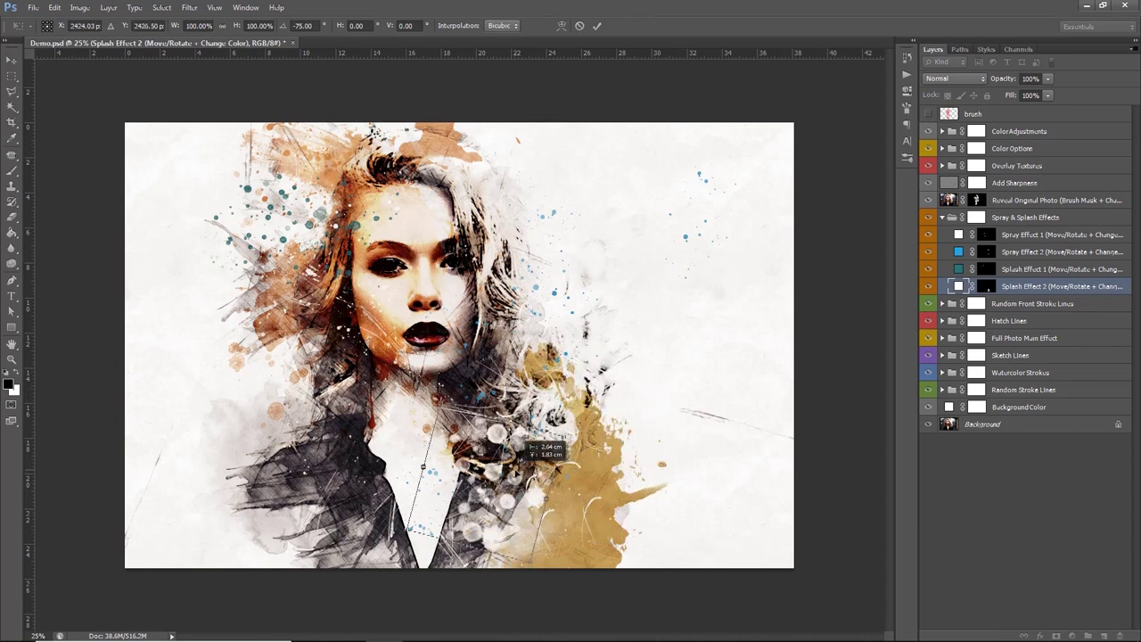
{"action": "left_click_drag", "start_coordinate": [531, 448], "coordinate": [590, 475]}
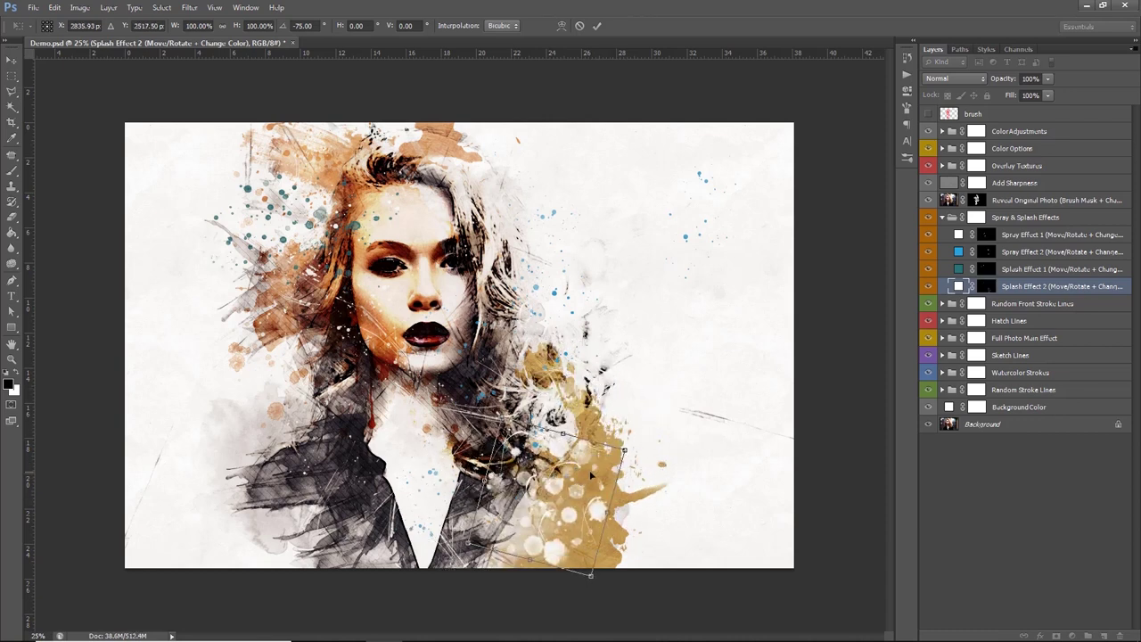
{"action": "key", "text": "Return"}
Lower Splash Effect 2 to 52% opacity and collapse the Spray & Splash Effects group.
{"action": "left_click_drag", "start_coordinate": [1001, 81], "coordinate": [973, 79]}
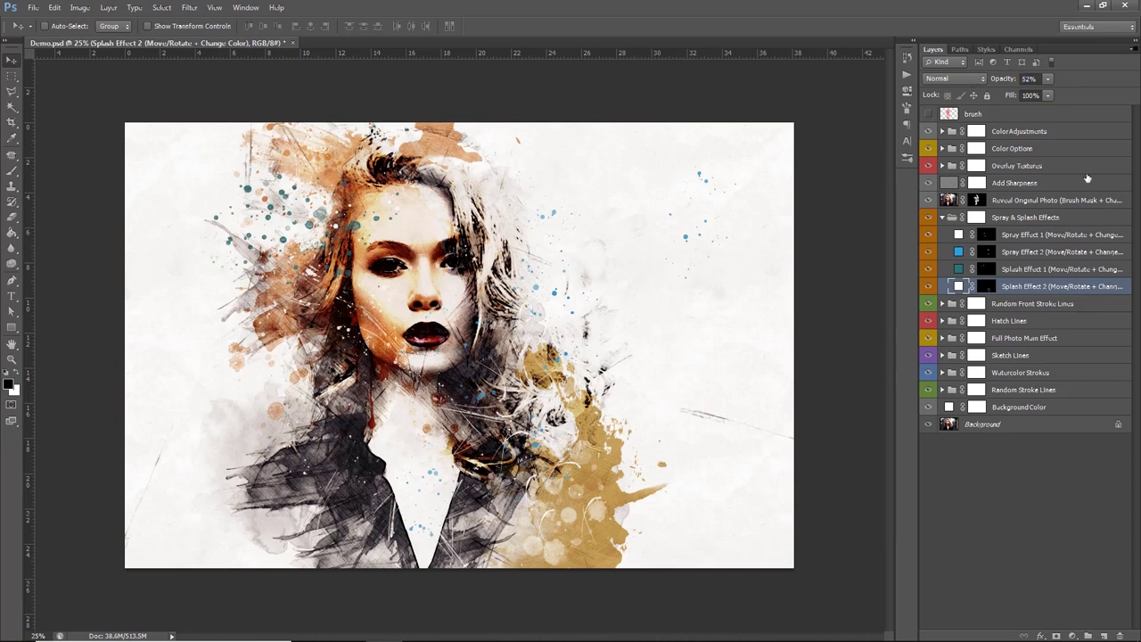
{"action": "left_click", "coordinate": [943, 218]}
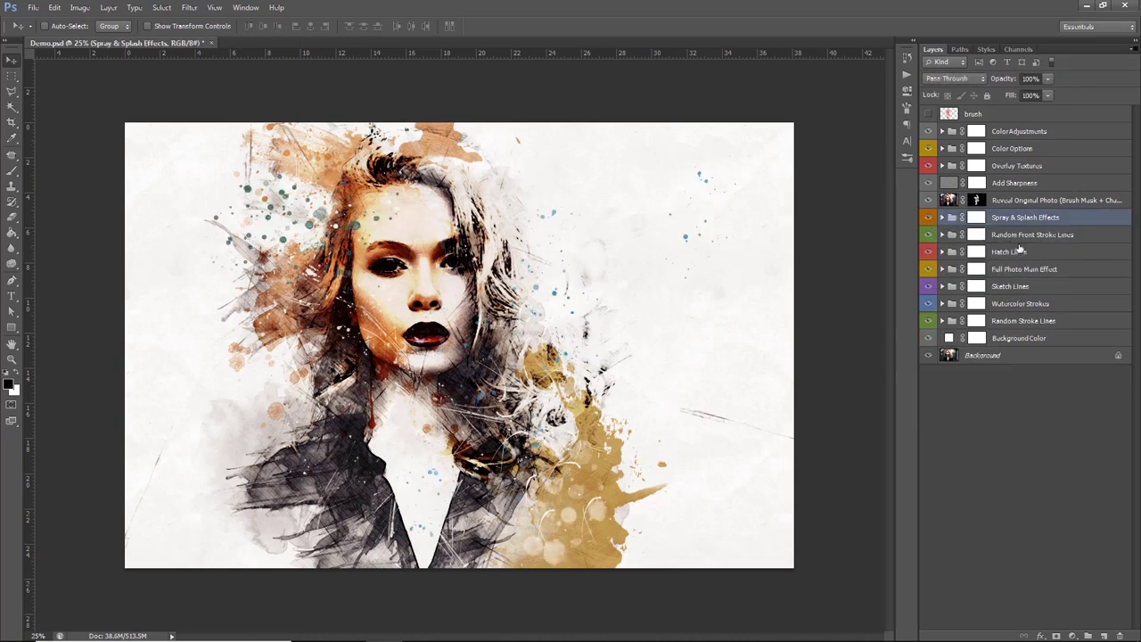
{"action": "left_click", "coordinate": [945, 235]}
Scale Random Front Stroke Lines 1 to about 74% and move it down-left.
{"action": "left_click", "coordinate": [927, 236]}
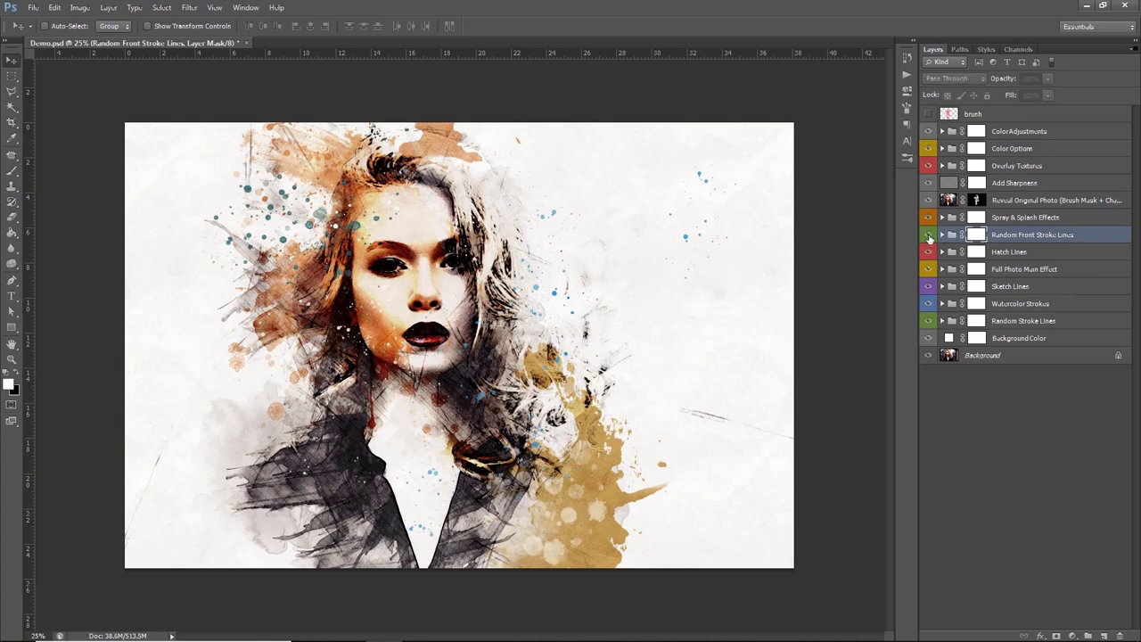
{"action": "left_click", "coordinate": [928, 235]}
{"action": "left_click", "coordinate": [942, 236]}
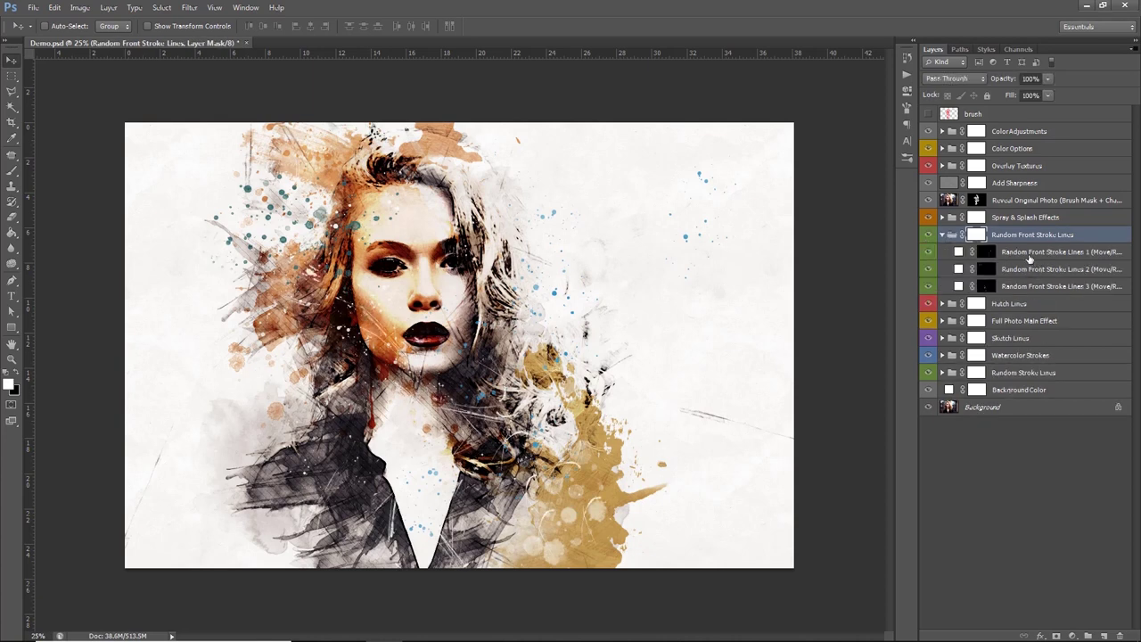
{"action": "left_click", "coordinate": [1030, 254]}
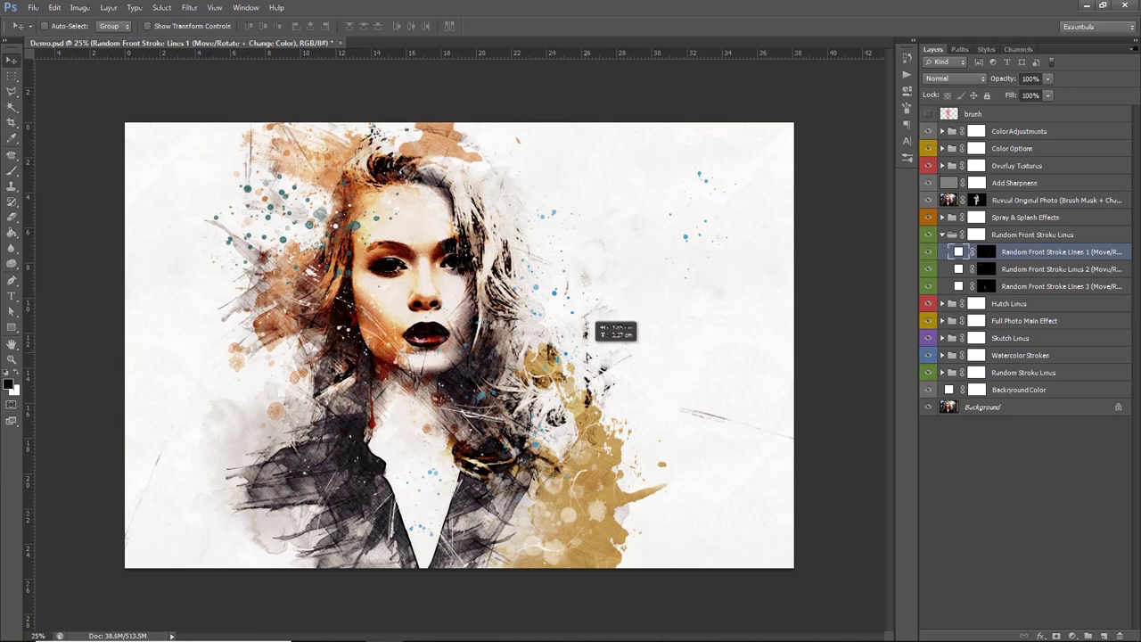
{"action": "key", "text": "ctrl+t"}
{"action": "left_click_drag", "start_coordinate": [664, 256], "coordinate": [658, 267]}
{"action": "left_click_drag", "start_coordinate": [630, 355], "coordinate": [602, 387]}
{"action": "key", "text": "Return"}
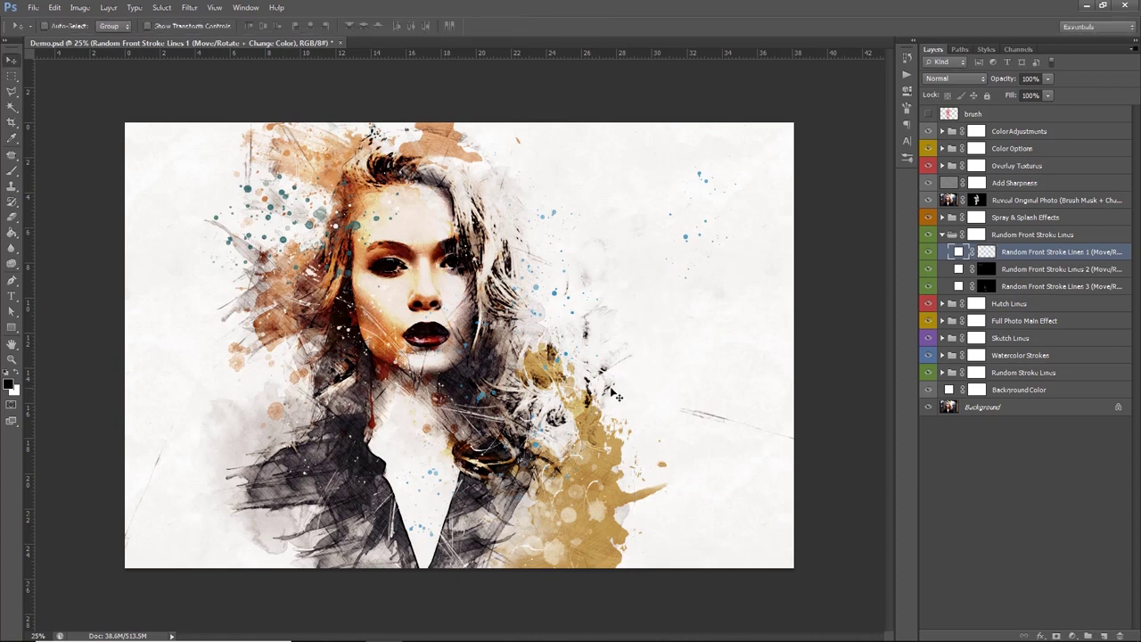
Set the Random Front Stroke Lines 1 colour to white after trying a dark brown.
{"action": "double_click", "coordinate": [958, 253]}
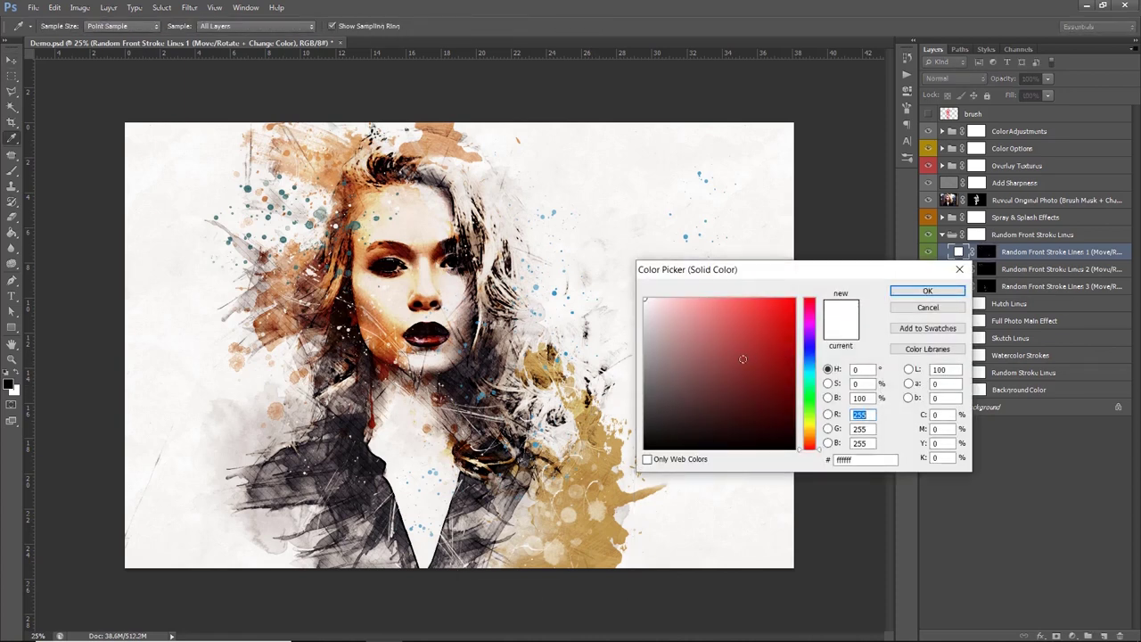
{"action": "left_click", "coordinate": [684, 407]}
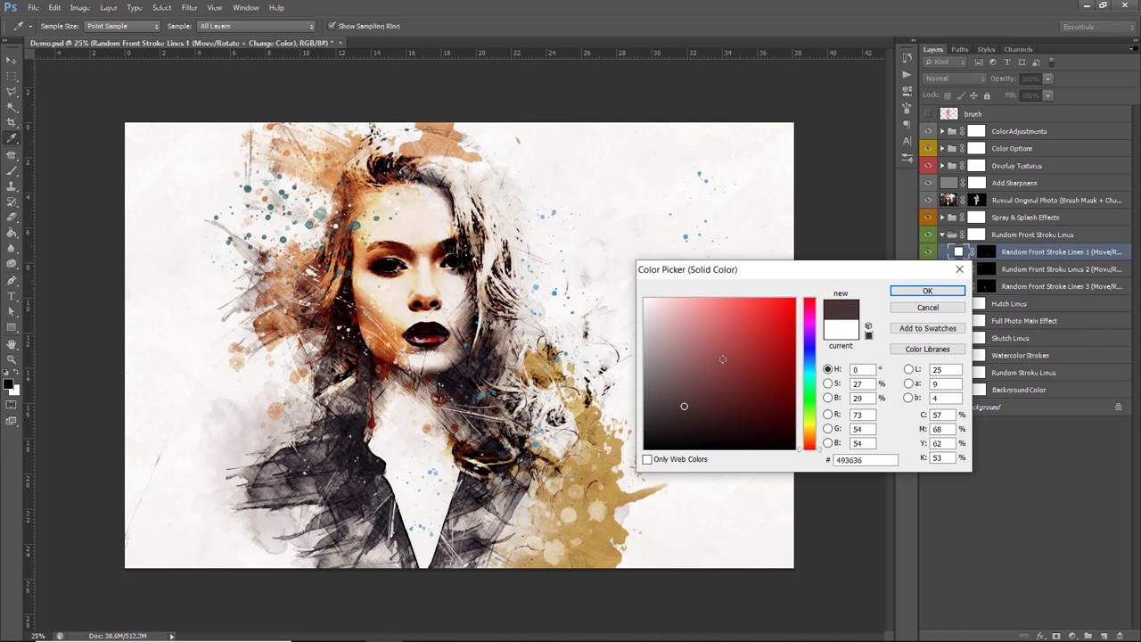
{"action": "left_click_drag", "start_coordinate": [693, 320], "coordinate": [632, 272]}
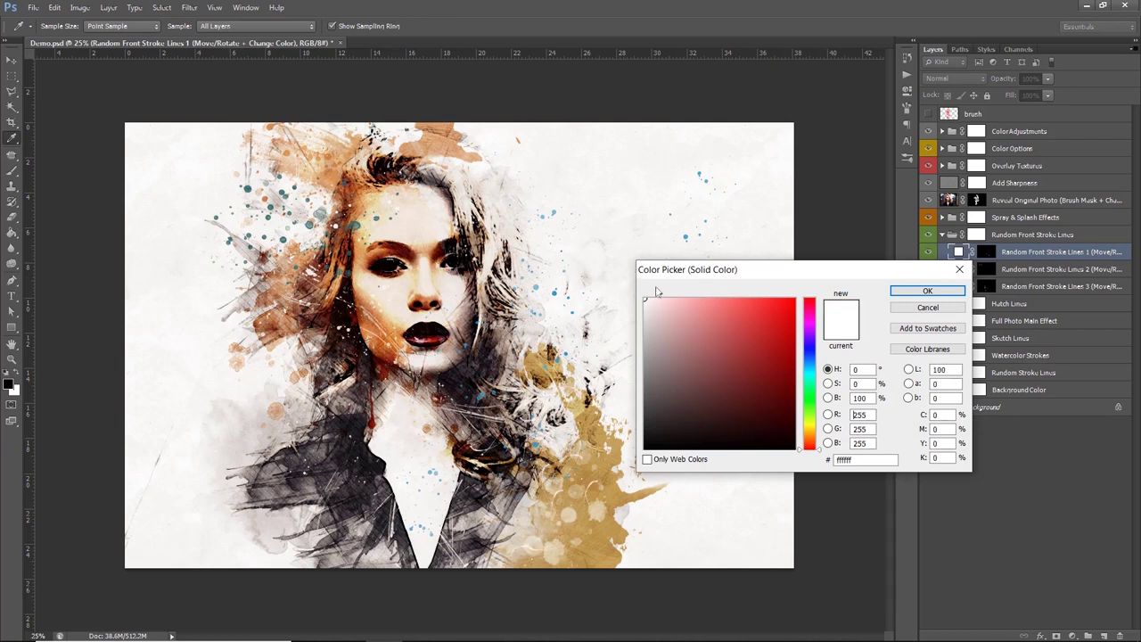
{"action": "left_click", "coordinate": [928, 294]}
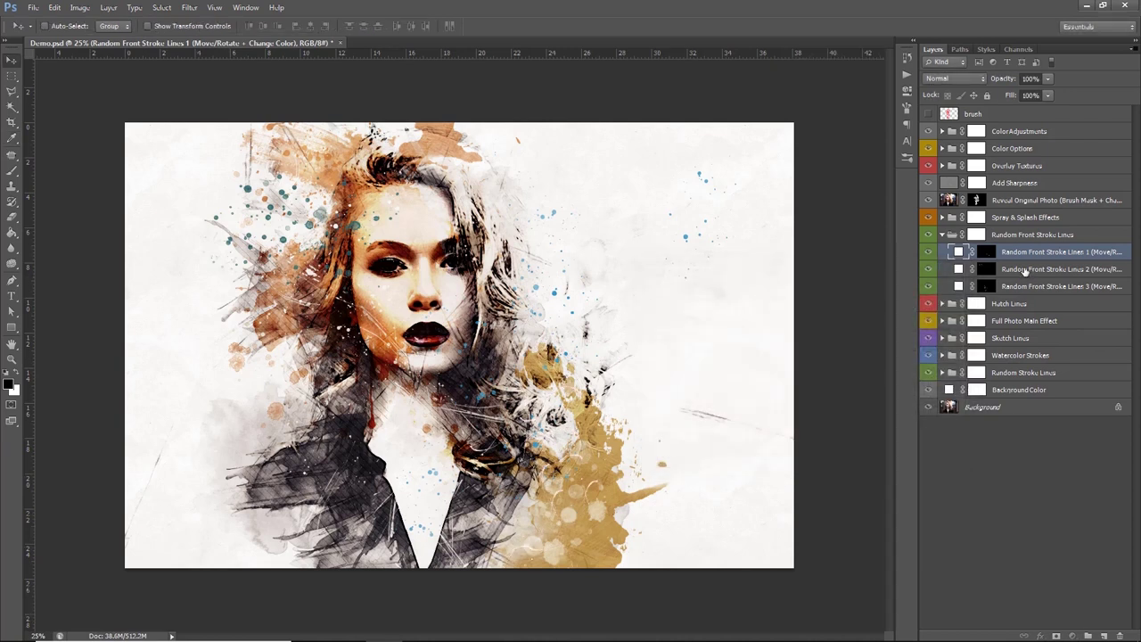
Move Random Front Stroke Lines 2 and rotate it 90° around the face, then open its fill colour.
{"action": "left_click", "coordinate": [1025, 270]}
{"action": "left_click_drag", "start_coordinate": [478, 366], "coordinate": [448, 388]}
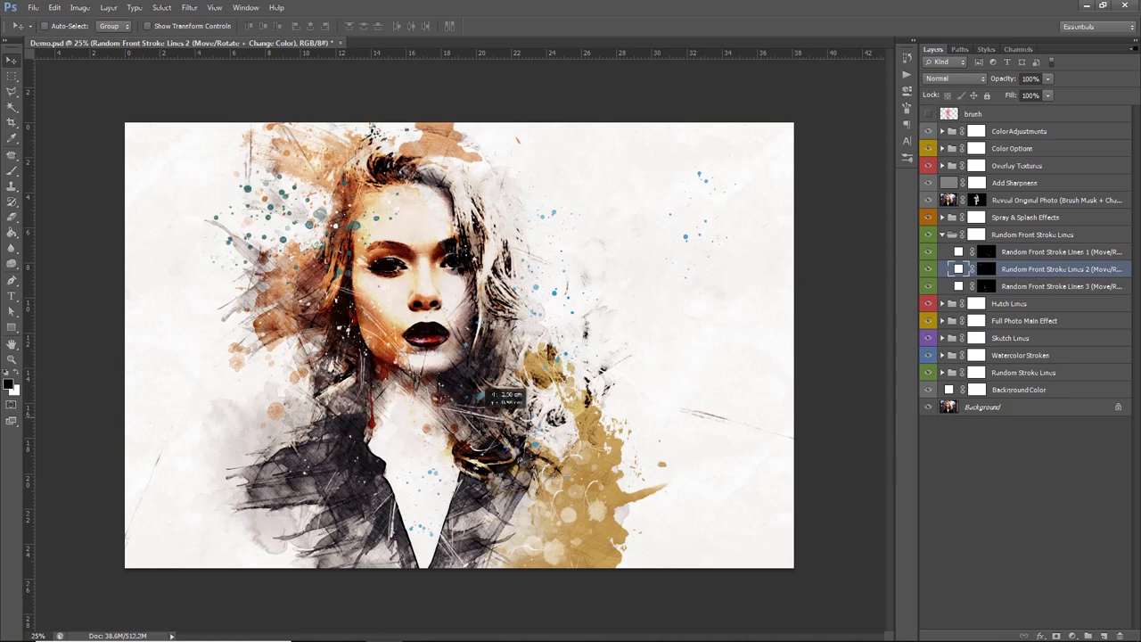
{"action": "key", "text": "ctrl+t"}
{"action": "left_click_drag", "start_coordinate": [555, 292], "coordinate": [347, 399]}
{"action": "left_click_drag", "start_coordinate": [403, 311], "coordinate": [413, 279]}
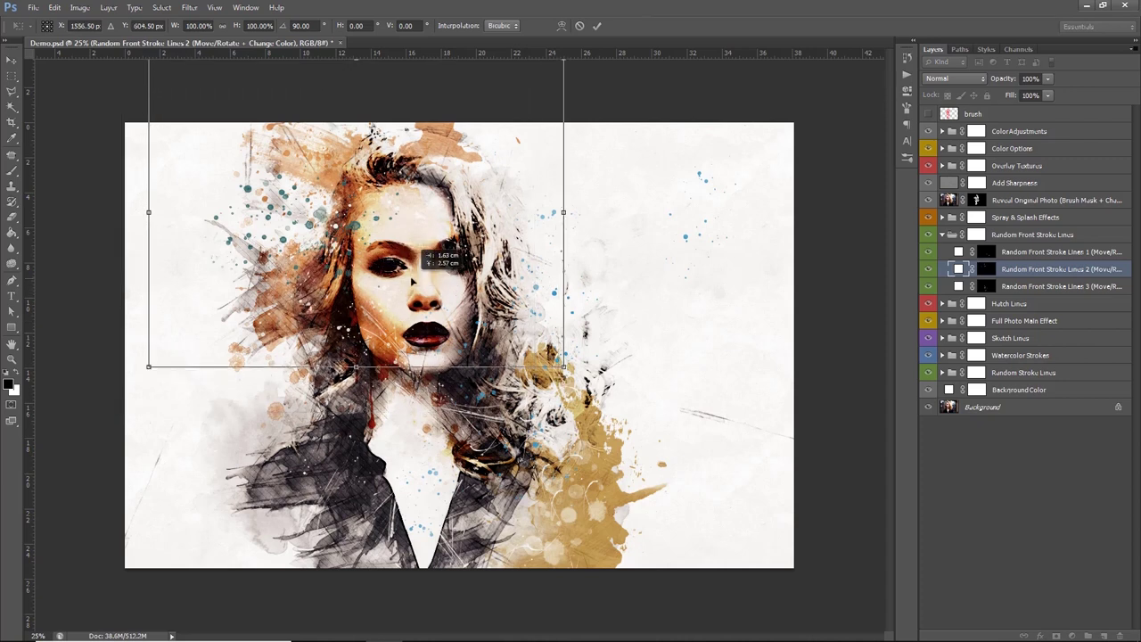
{"action": "key", "text": "Return"}
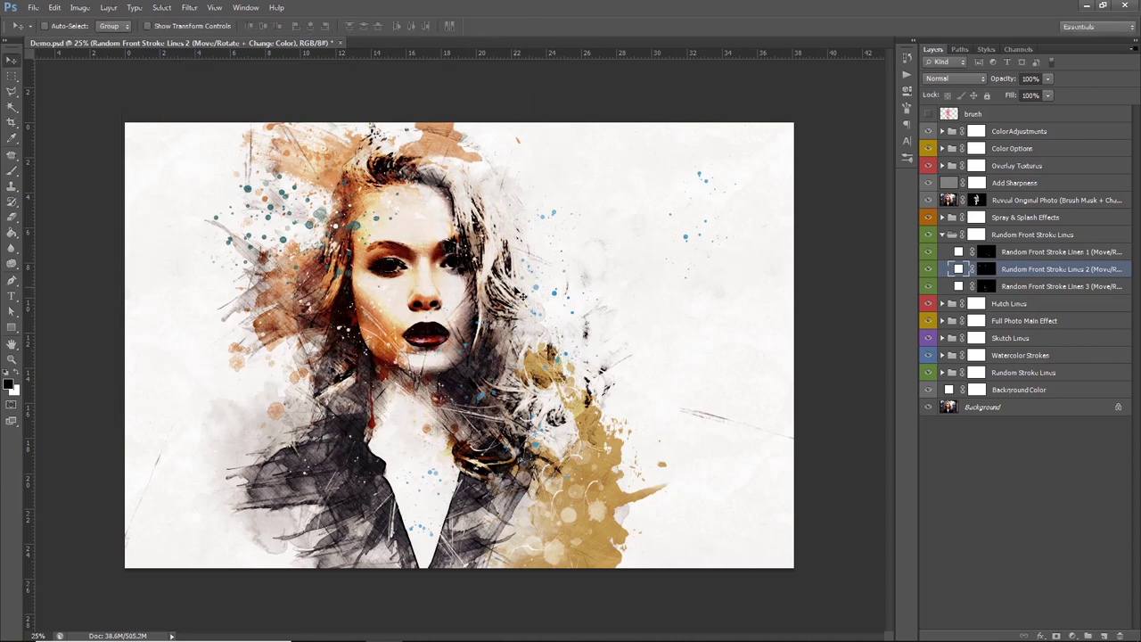
{"action": "double_click", "coordinate": [959, 269]}
{"action": "mouse_move", "coordinate": [673, 389]}
{"action": "left_mouse_down"}
{"action": "mouse_move", "coordinate": [676, 413]}
{"action": "mouse_move", "coordinate": [672, 339]}
{"action": "mouse_move", "coordinate": [638, 272]}
{"action": "left_mouse_up"}
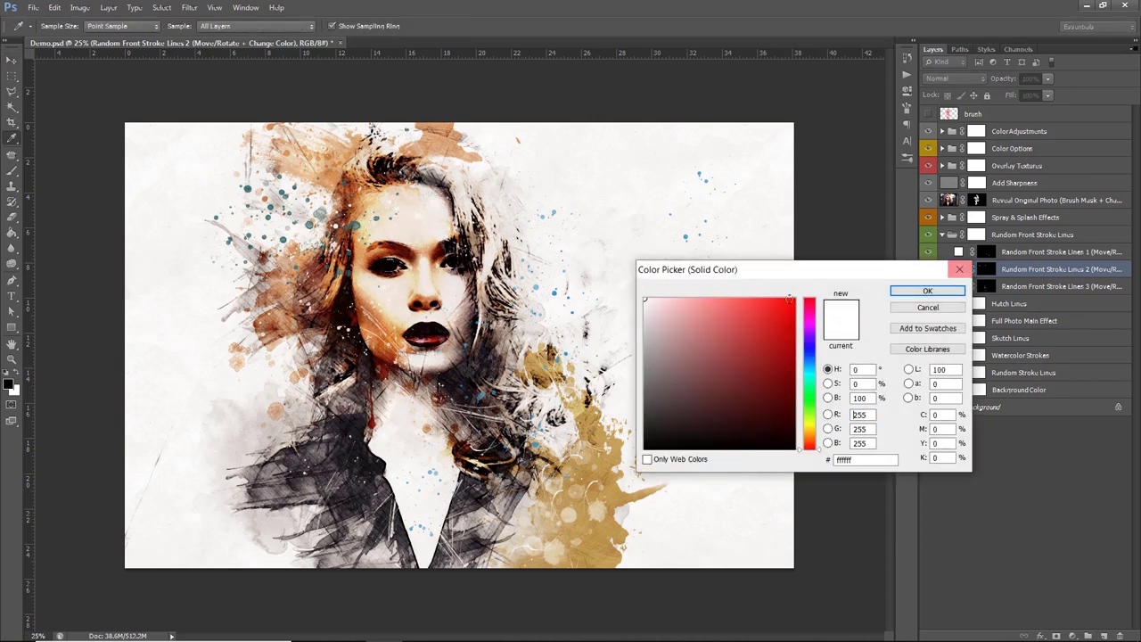
Confirm the Lines 2 colour and shift Random Front Stroke Lines 3 to a new position.
{"action": "left_click", "coordinate": [927, 291]}
{"action": "left_click", "coordinate": [966, 287]}
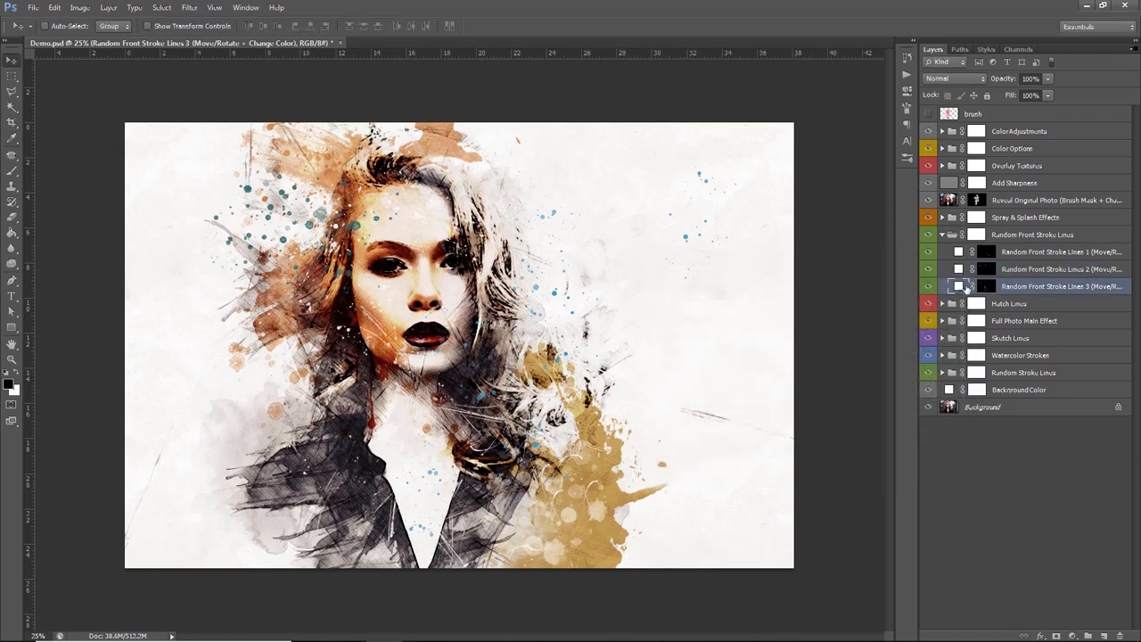
{"action": "left_click", "coordinate": [929, 286]}
{"action": "left_click_drag", "start_coordinate": [404, 432], "coordinate": [460, 491]}
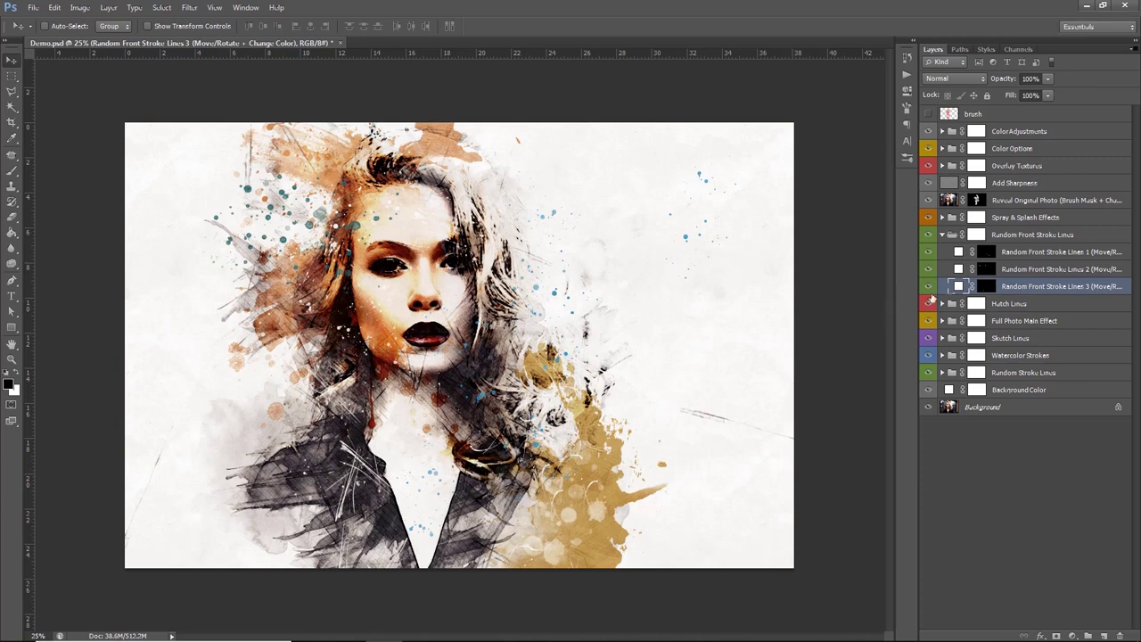
Tint Random Front Stroke Lines 3 near-white (#f1ebeb) and collapse the stroke-lines group.
{"action": "double_click", "coordinate": [954, 286]}
{"action": "left_click_drag", "start_coordinate": [710, 349], "coordinate": [677, 408]}
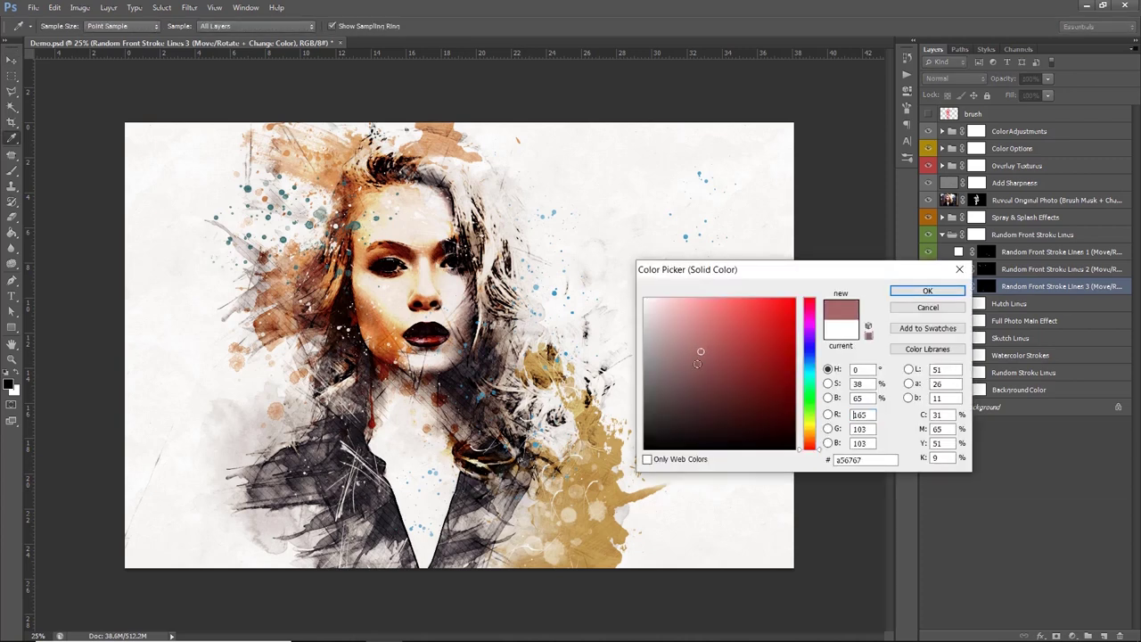
{"action": "left_click", "coordinate": [647, 315]}
{"action": "left_click_drag", "start_coordinate": [647, 315], "coordinate": [647, 306]}
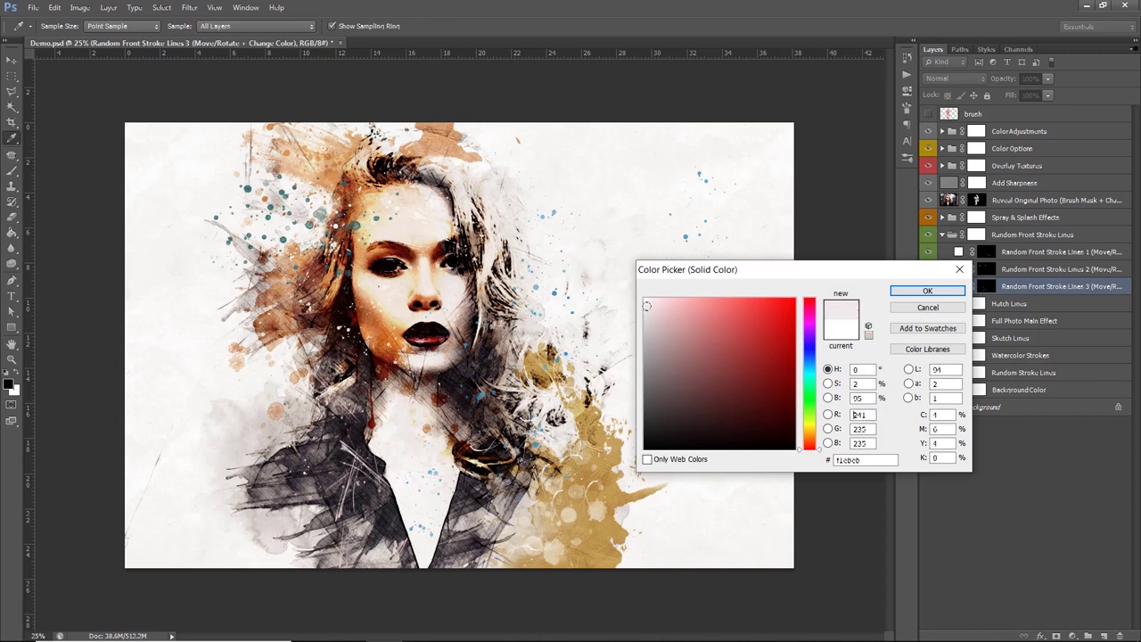
{"action": "left_click", "coordinate": [925, 290]}
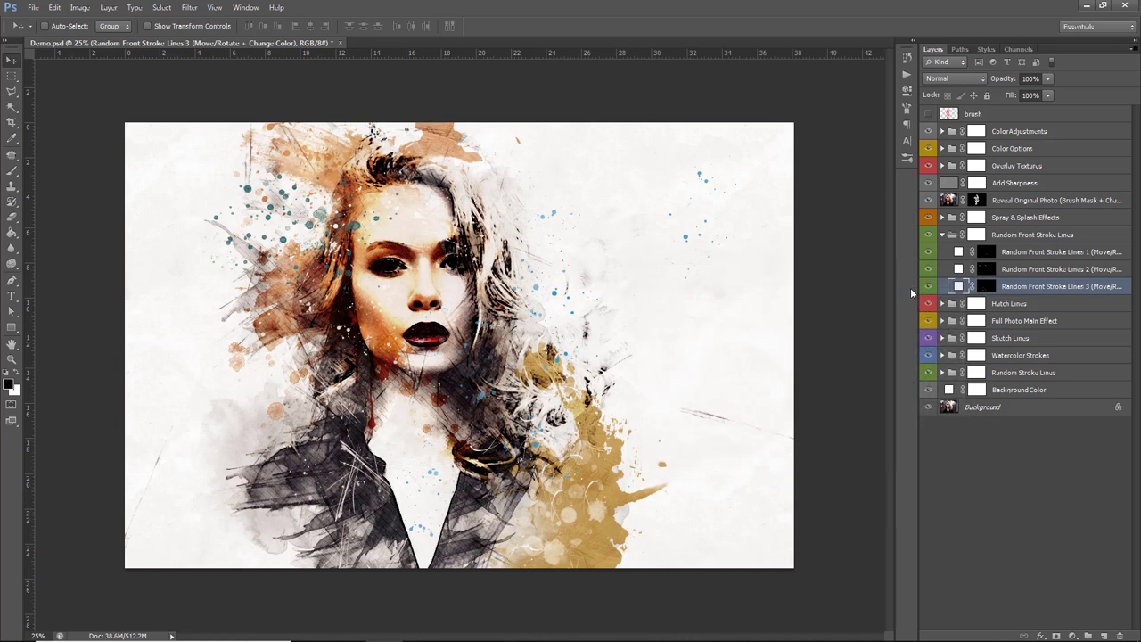
{"action": "left_click", "coordinate": [934, 236]}
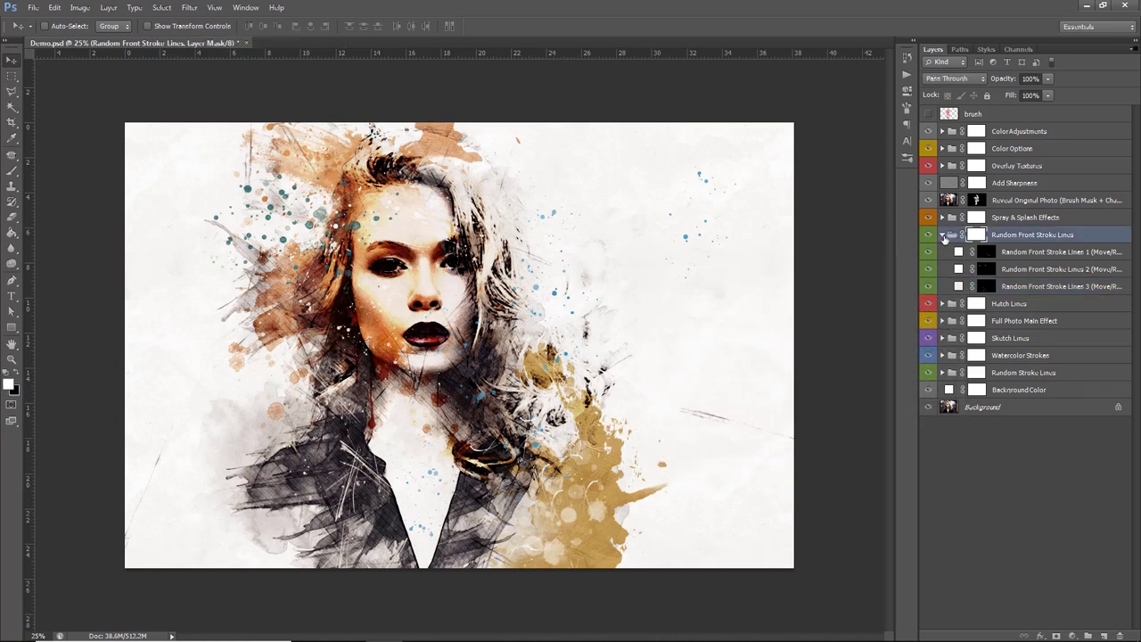
{"action": "left_click", "coordinate": [943, 235]}
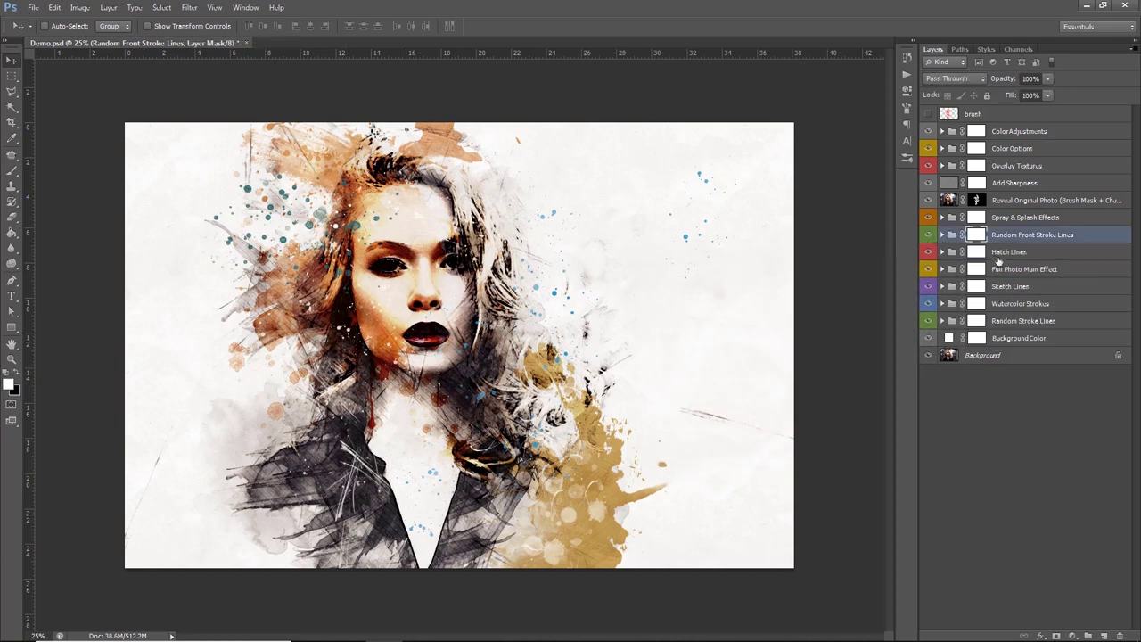
Show the Hatch Lines 2 layer and target its layer mask.
{"action": "left_click", "coordinate": [1001, 254]}
{"action": "left_click", "coordinate": [943, 252]}
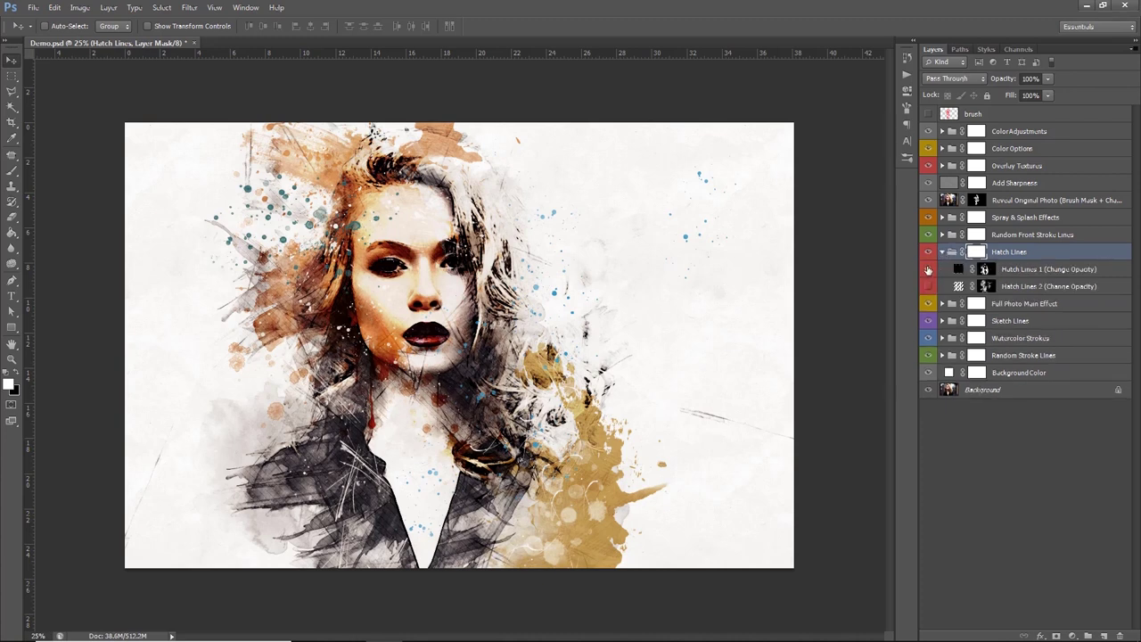
{"action": "left_click", "coordinate": [946, 270]}
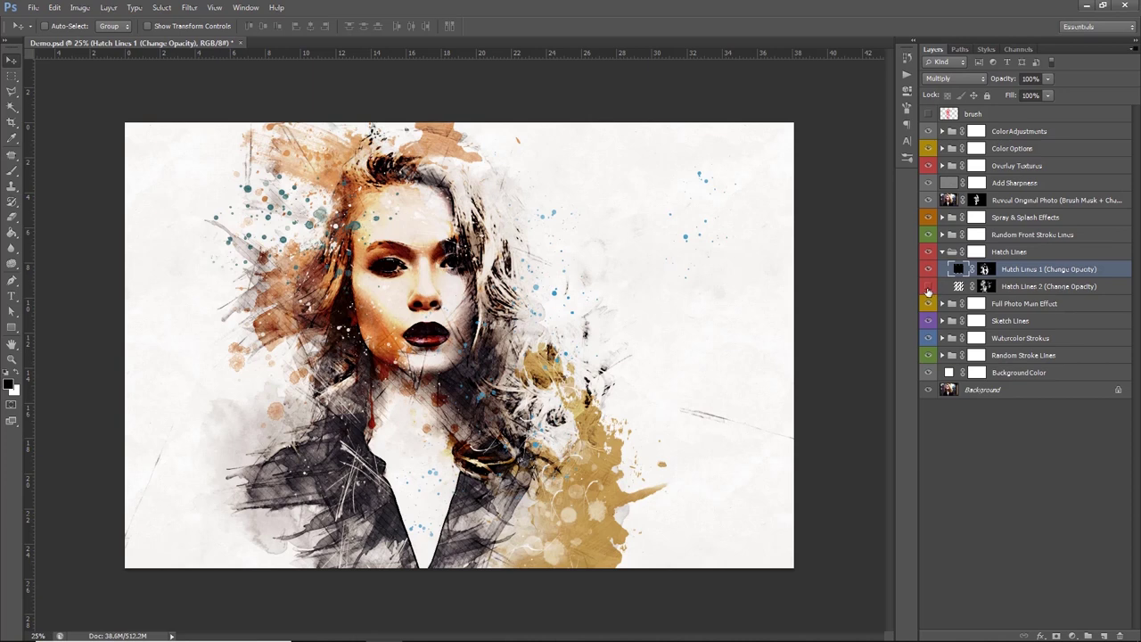
{"action": "left_click", "coordinate": [928, 287]}
{"action": "left_click", "coordinate": [1012, 285]}
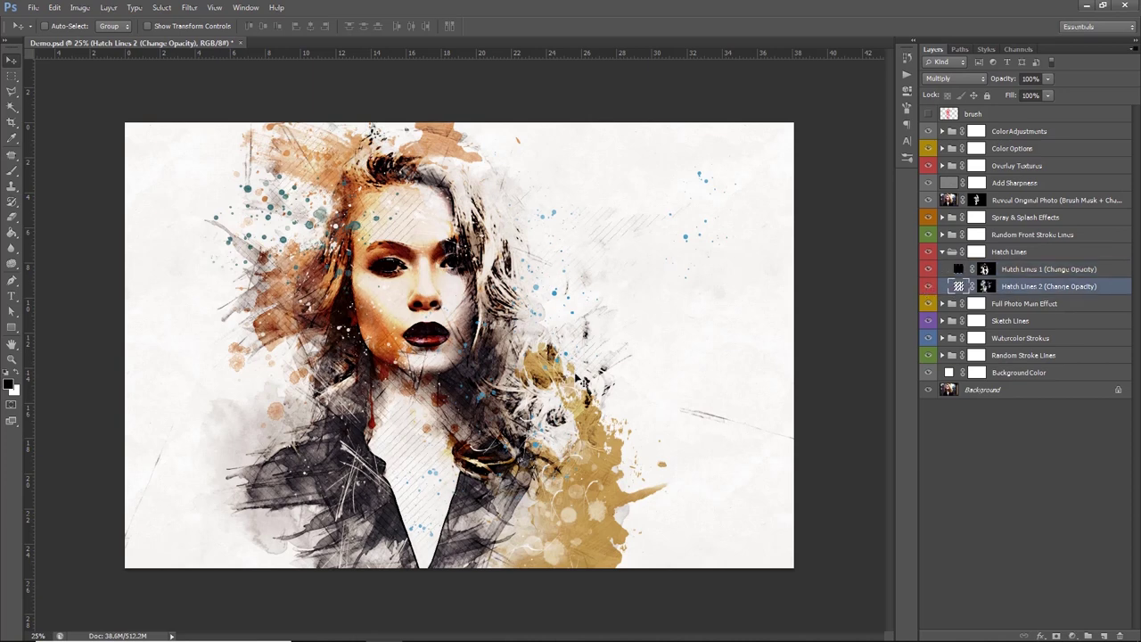
{"action": "left_click", "coordinate": [984, 286]}
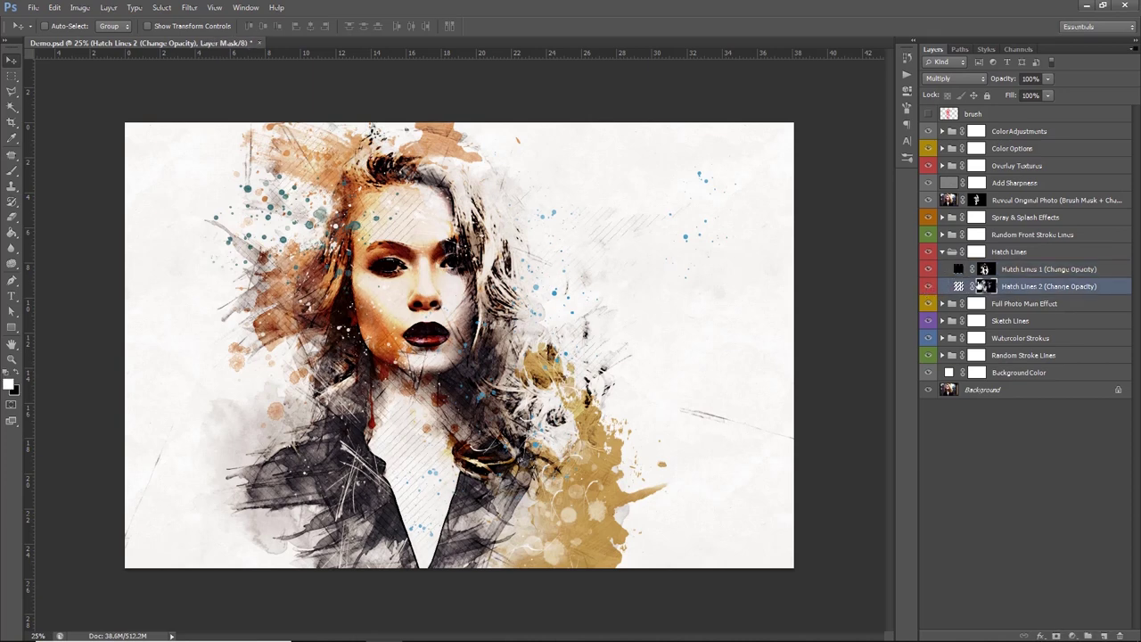
Brush black on the Hatch Lines 2 mask to hide hatching over the left orange hair.
{"action": "left_click", "coordinate": [12, 170]}
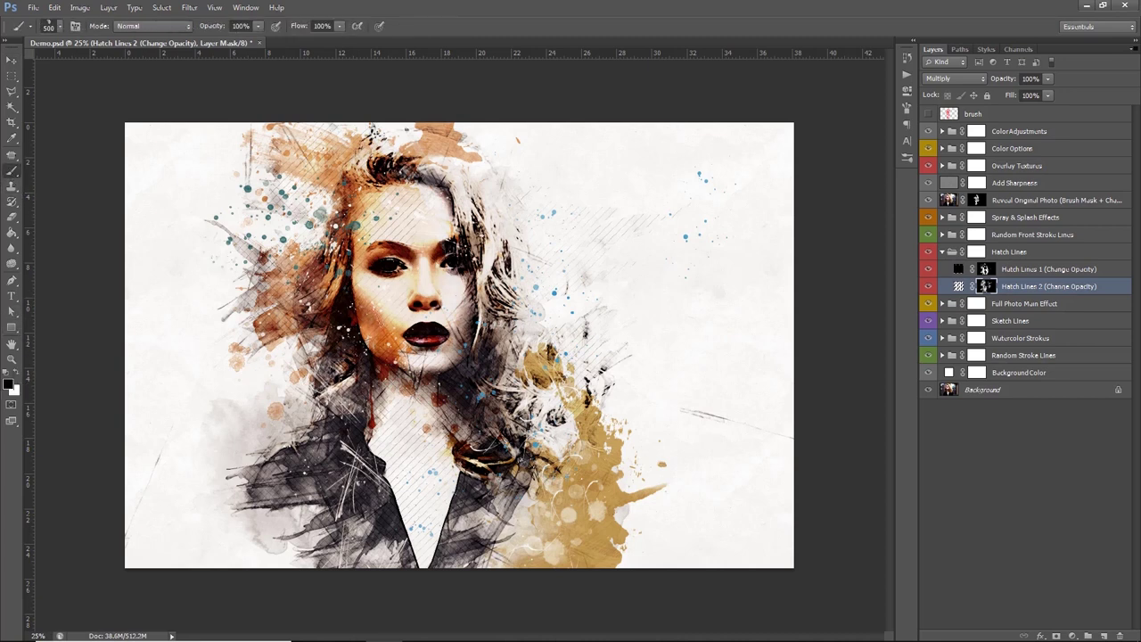
{"action": "right_click", "coordinate": [384, 314]}
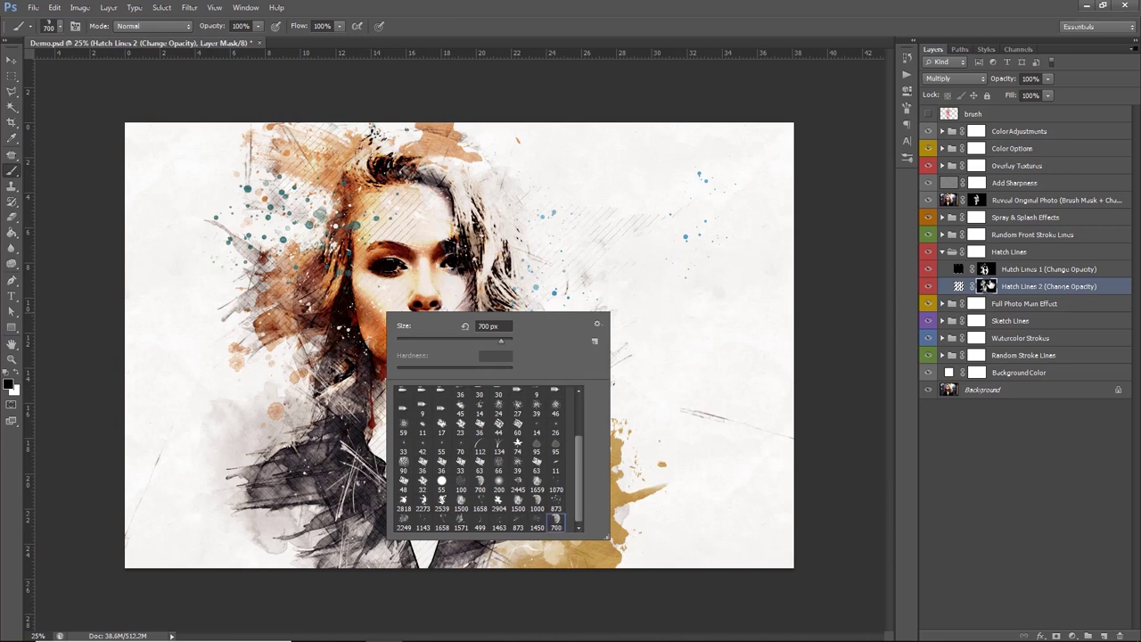
{"action": "left_click", "coordinate": [986, 285]}
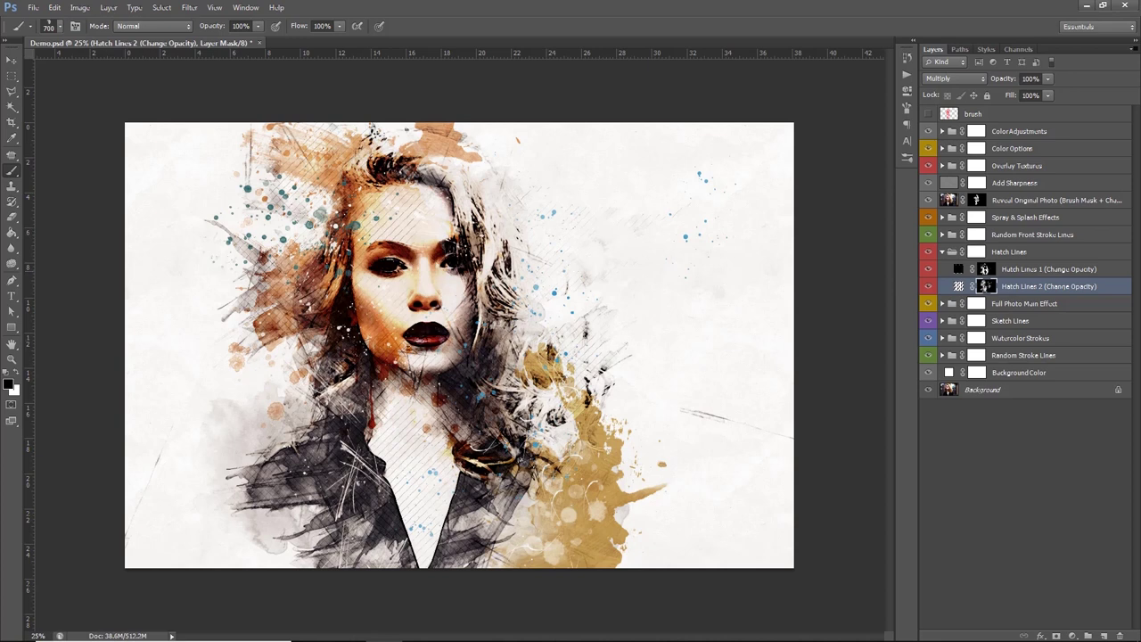
{"action": "left_click_drag", "start_coordinate": [312, 366], "coordinate": [237, 325]}
{"action": "left_click", "coordinate": [11, 60]}
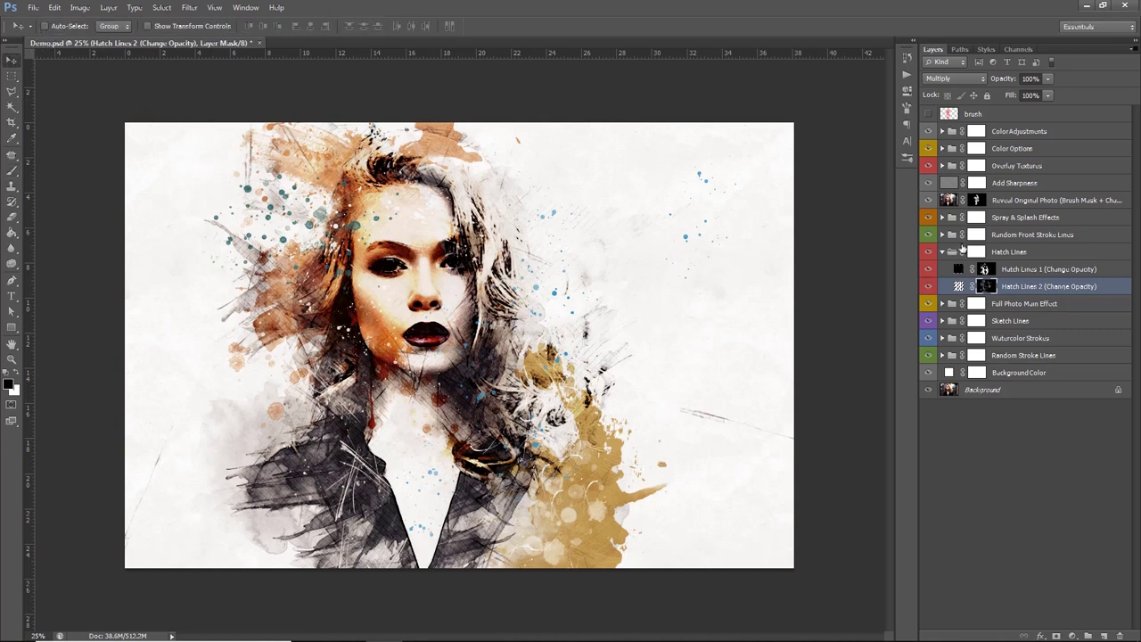
Show the Desaturation layer in Full Photo Main Effect and set its opacity to 80%.
{"action": "left_click", "coordinate": [941, 252]}
{"action": "left_click", "coordinate": [1012, 270]}
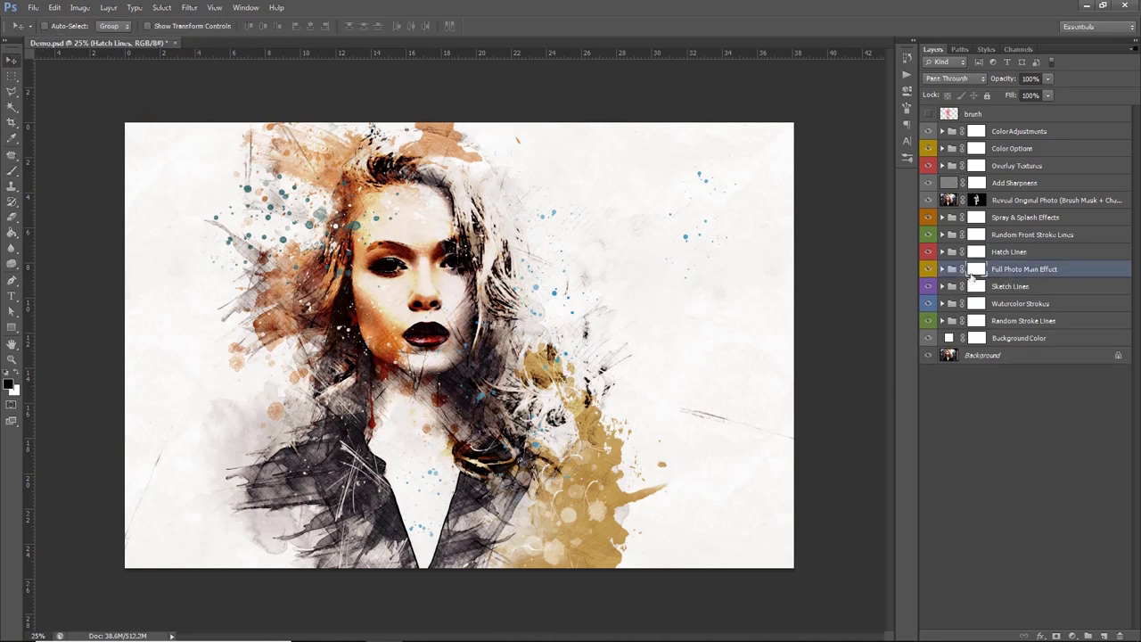
{"action": "left_click", "coordinate": [943, 269]}
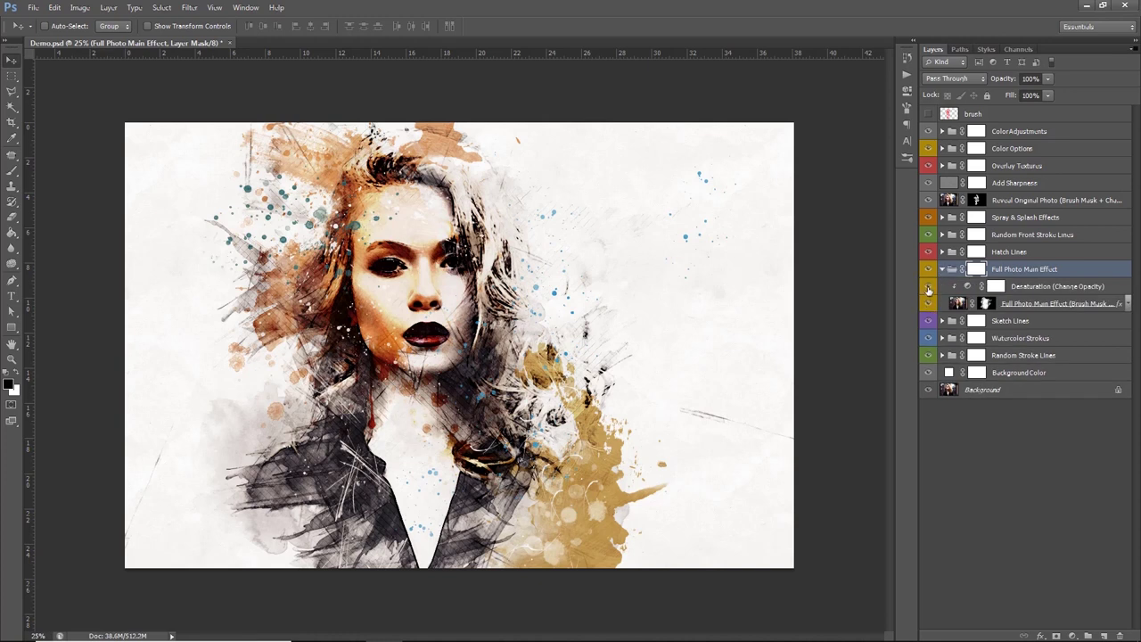
{"action": "left_click", "coordinate": [928, 271]}
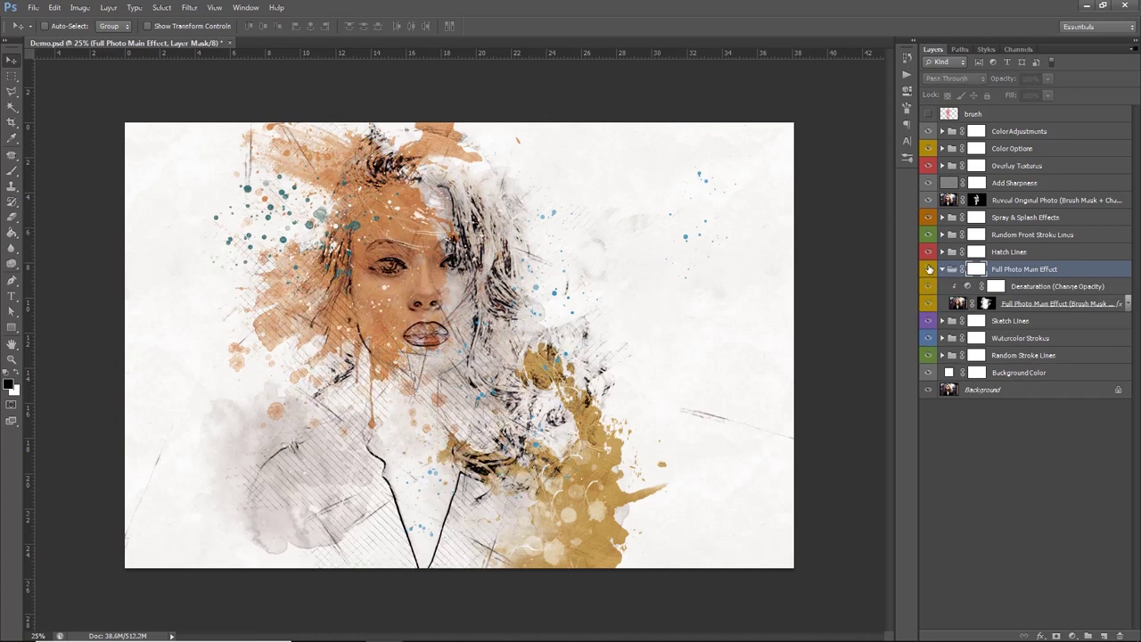
{"action": "left_click", "coordinate": [929, 271]}
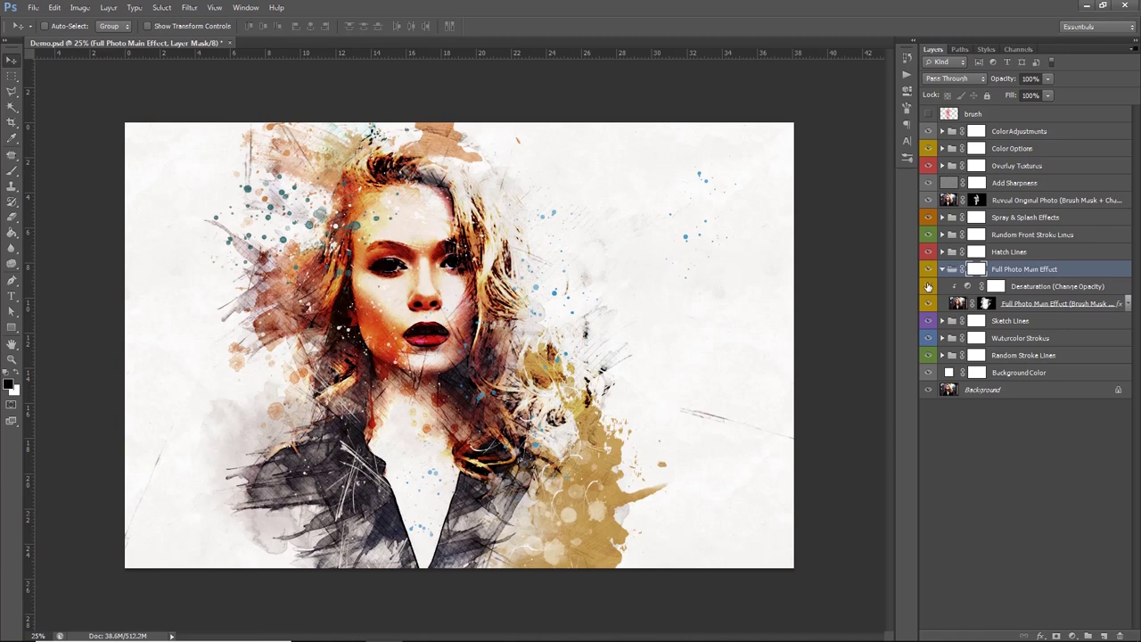
{"action": "left_click", "coordinate": [928, 287]}
{"action": "left_click", "coordinate": [1032, 291]}
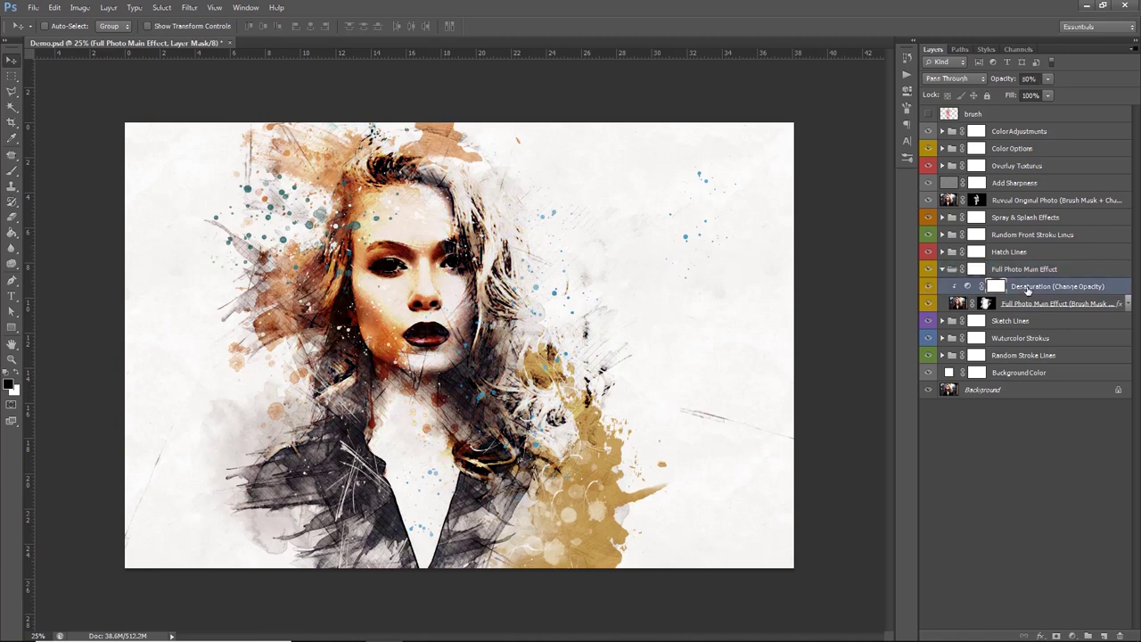
{"action": "left_click_drag", "start_coordinate": [1001, 82], "coordinate": [1002, 83]}
{"action": "left_click", "coordinate": [1027, 79]}
{"action": "type", "text": "80"}
{"action": "key", "text": "Return"}
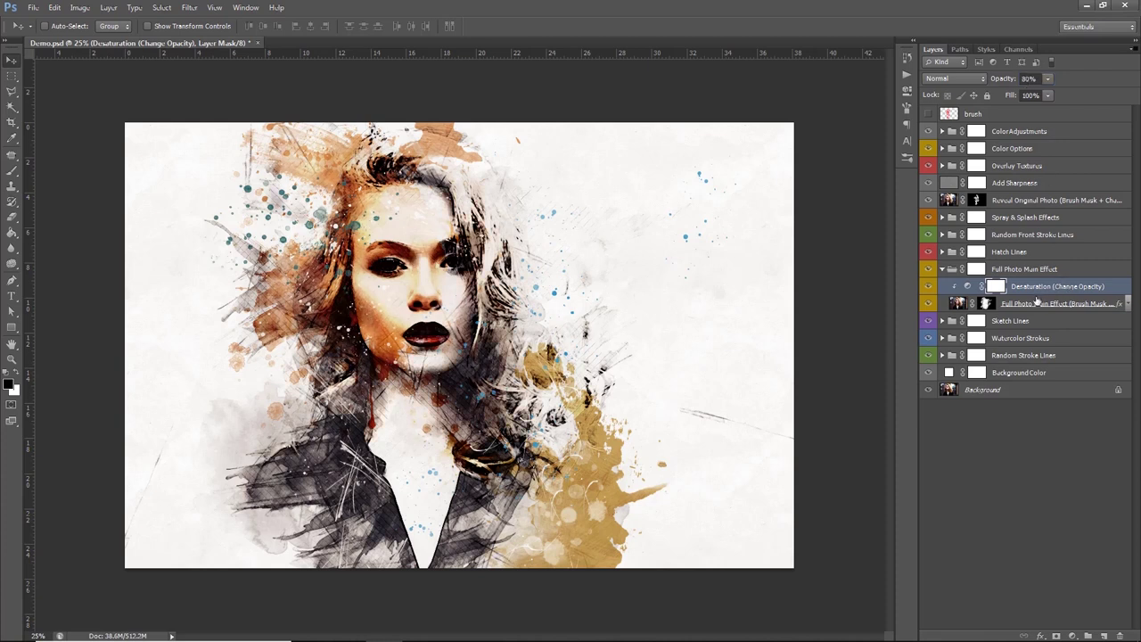
Paint white on the Full Photo Main Effect mask over the neck, chin, chest and jacket.
{"action": "left_click", "coordinate": [1037, 303]}
{"action": "left_click", "coordinate": [987, 304]}
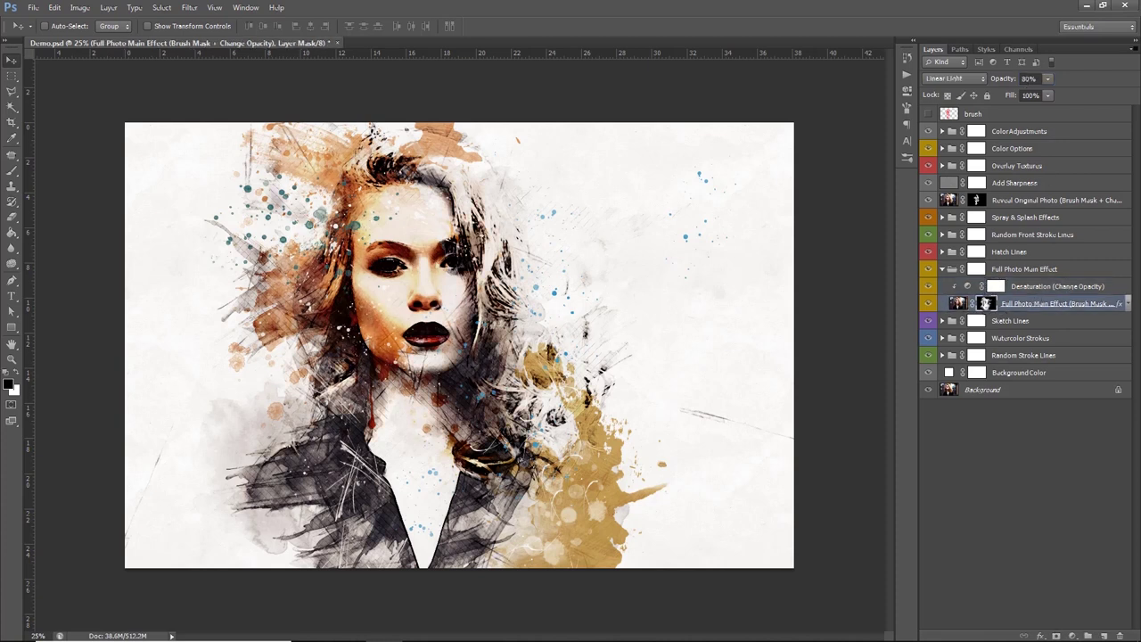
{"action": "left_click", "coordinate": [6, 170]}
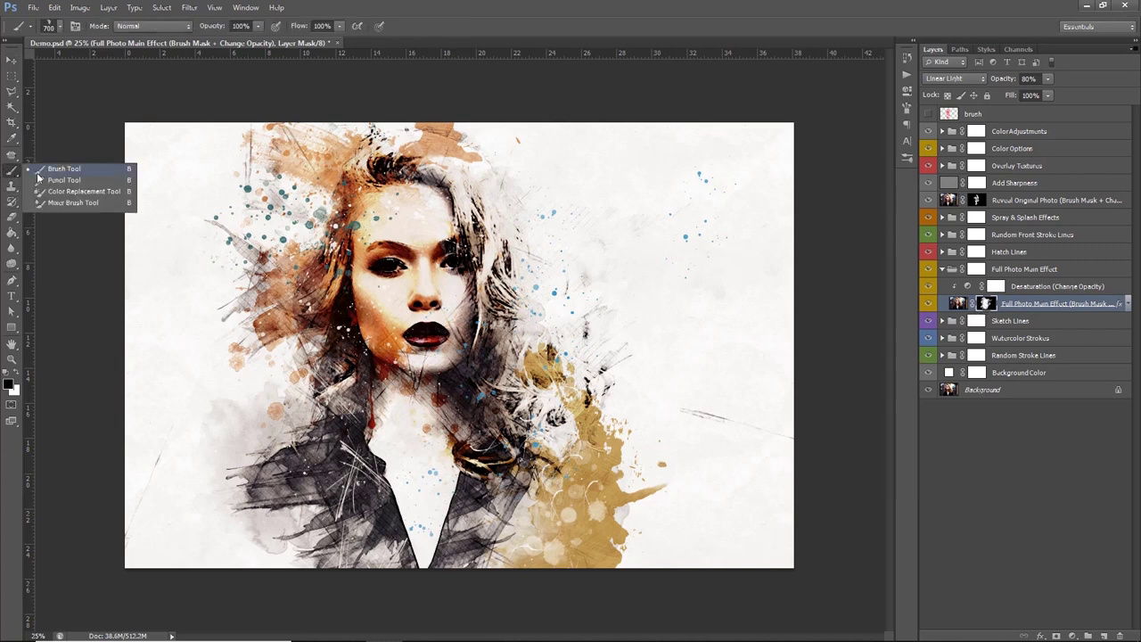
{"action": "right_click", "coordinate": [267, 182]}
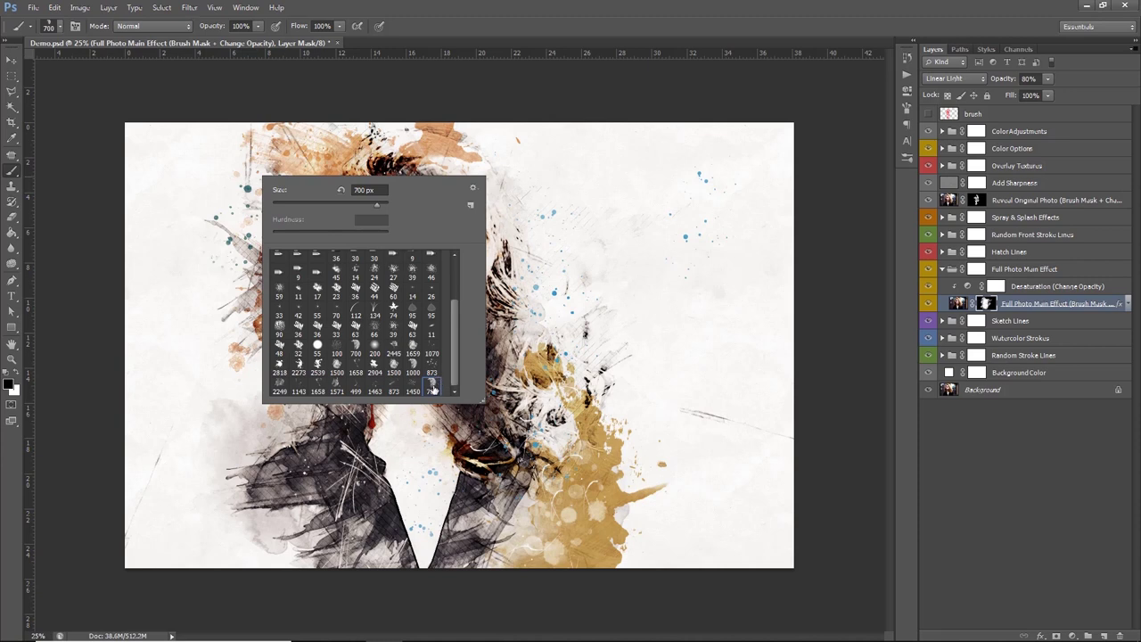
{"action": "left_click", "coordinate": [16, 374]}
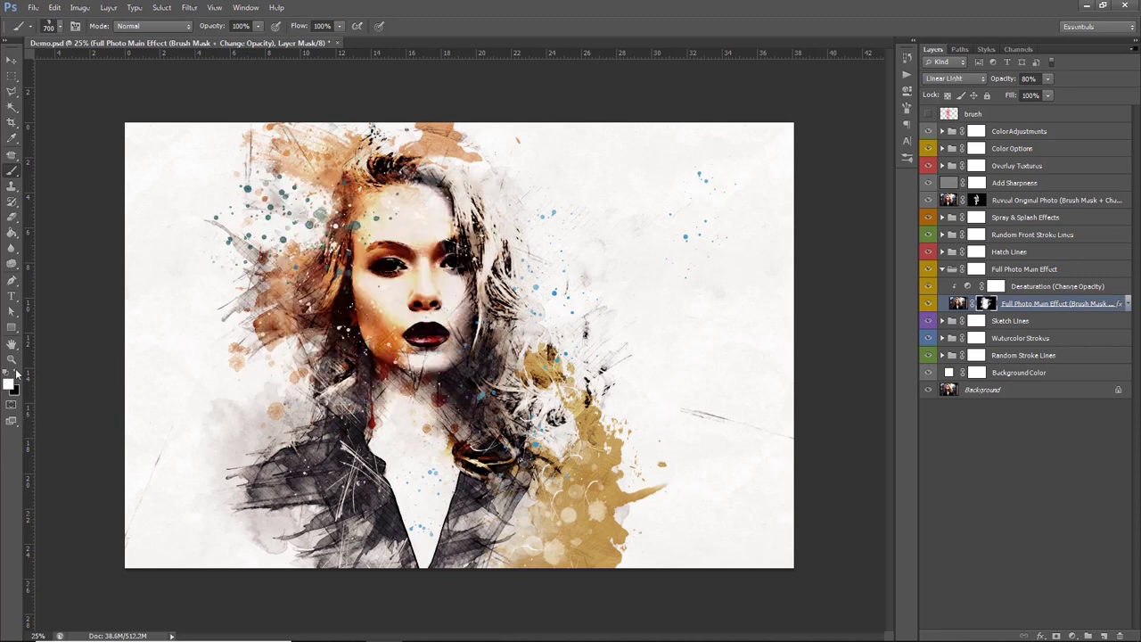
{"action": "mouse_move", "coordinate": [392, 330]}
{"action": "left_mouse_down"}
{"action": "mouse_move", "coordinate": [401, 375]}
{"action": "mouse_move", "coordinate": [432, 335]}
{"action": "mouse_move", "coordinate": [446, 392]}
{"action": "mouse_move", "coordinate": [482, 383]}
{"action": "mouse_move", "coordinate": [481, 402]}
{"action": "mouse_move", "coordinate": [490, 356]}
{"action": "mouse_move", "coordinate": [526, 348]}
{"action": "left_mouse_up"}
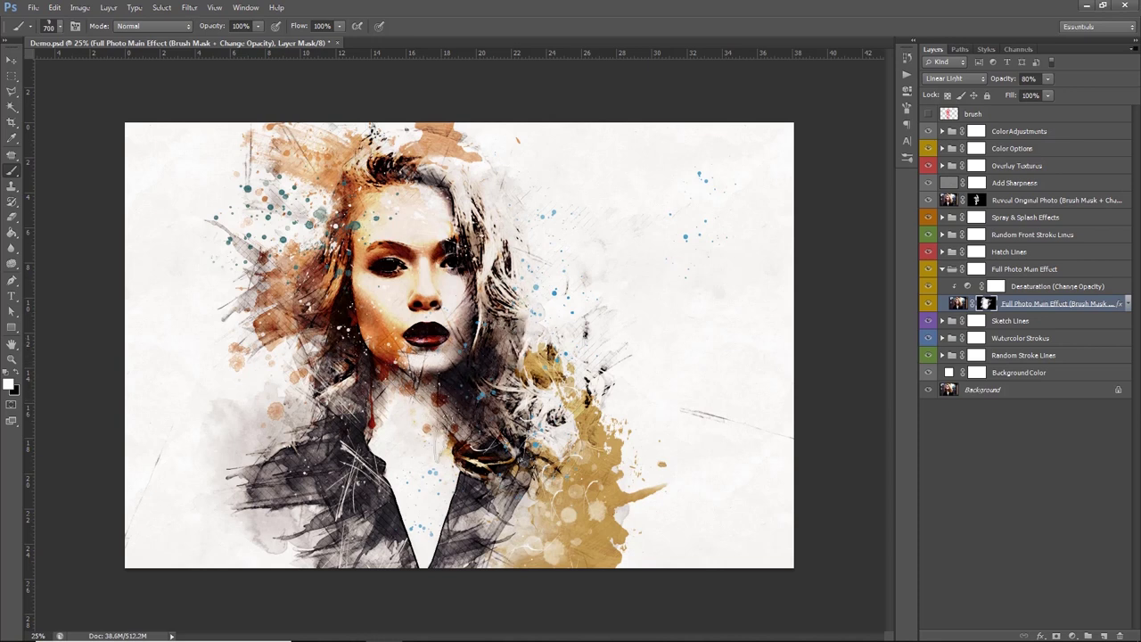
{"action": "mouse_move", "coordinate": [402, 477]}
{"action": "left_mouse_down"}
{"action": "mouse_move", "coordinate": [317, 428]}
{"action": "mouse_move", "coordinate": [303, 441]}
{"action": "mouse_move", "coordinate": [321, 393]}
{"action": "mouse_move", "coordinate": [307, 348]}
{"action": "mouse_move", "coordinate": [321, 330]}
{"action": "mouse_move", "coordinate": [396, 400]}
{"action": "mouse_move", "coordinate": [454, 423]}
{"action": "mouse_move", "coordinate": [513, 485]}
{"action": "mouse_move", "coordinate": [508, 518]}
{"action": "left_mouse_up"}
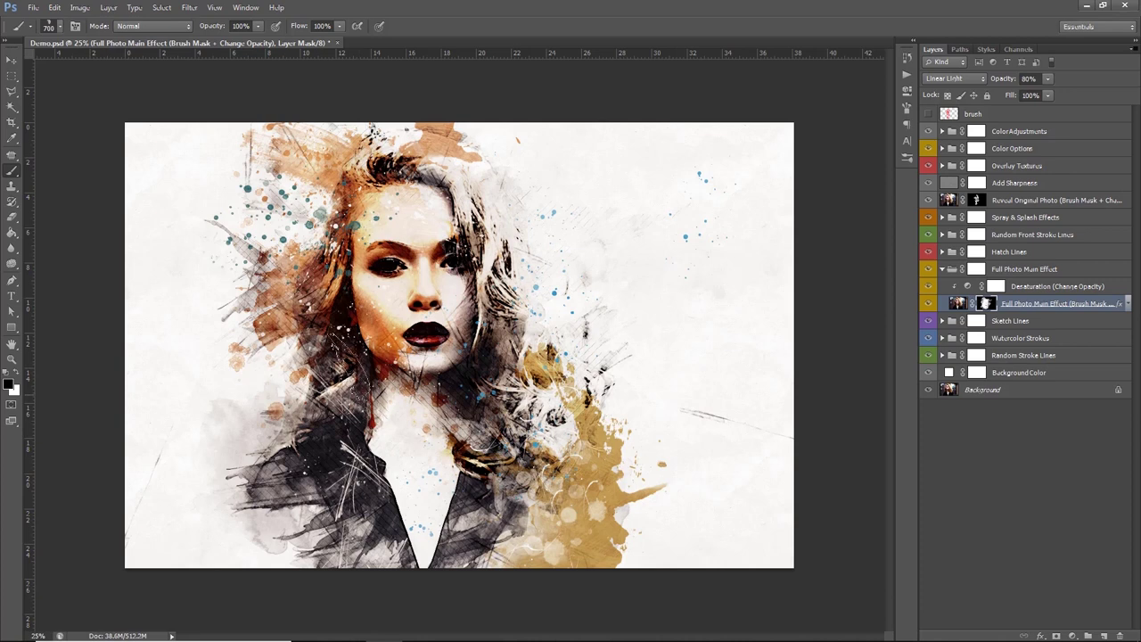
{"action": "left_click", "coordinate": [17, 376]}
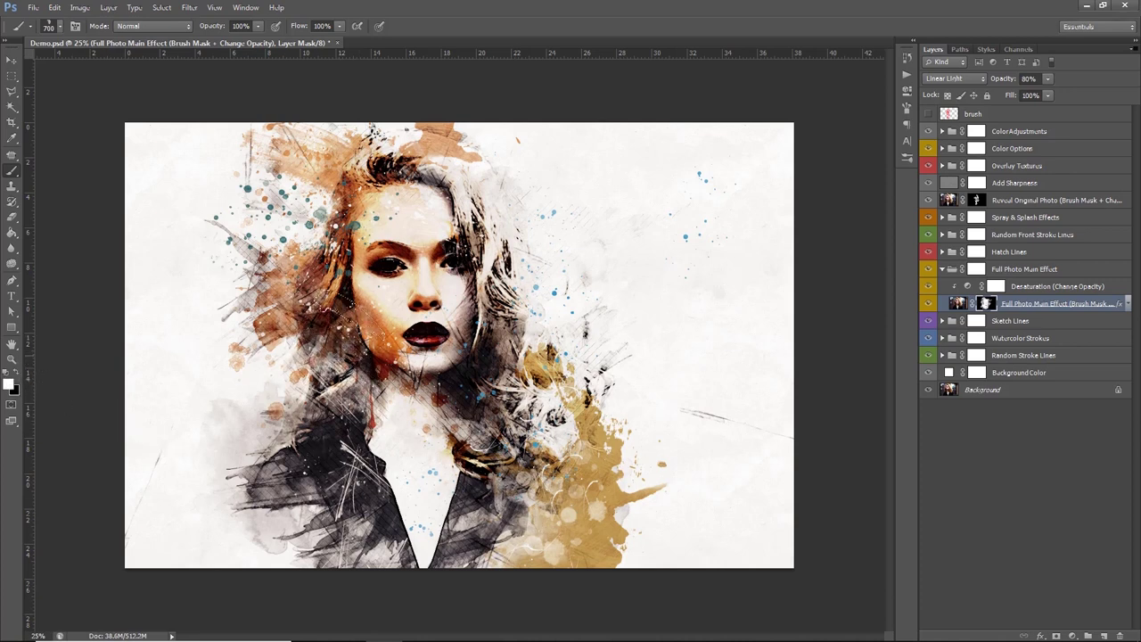
{"action": "mouse_move", "coordinate": [334, 374]}
{"action": "left_mouse_down"}
{"action": "mouse_move", "coordinate": [352, 406]}
{"action": "mouse_move", "coordinate": [356, 388]}
{"action": "mouse_move", "coordinate": [455, 432]}
{"action": "mouse_move", "coordinate": [424, 450]}
{"action": "mouse_move", "coordinate": [482, 428]}
{"action": "mouse_move", "coordinate": [490, 446]}
{"action": "mouse_move", "coordinate": [330, 379]}
{"action": "mouse_move", "coordinate": [383, 401]}
{"action": "mouse_move", "coordinate": [338, 366]}
{"action": "mouse_move", "coordinate": [368, 410]}
{"action": "left_mouse_up"}
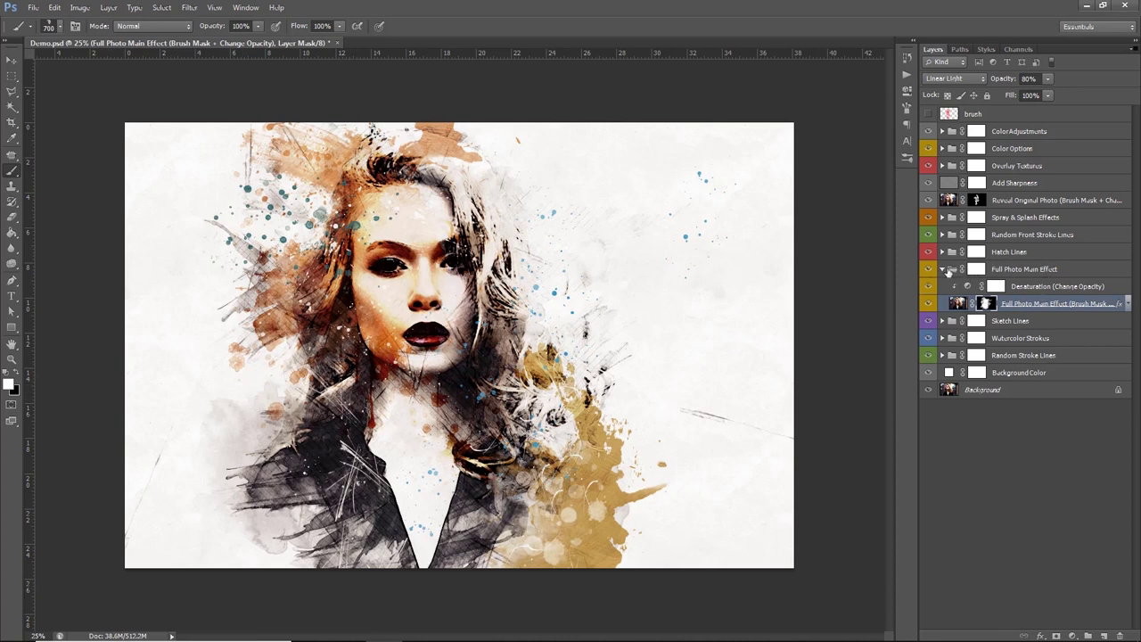
Toggle the Sketch Lines layers on and off to compare their strokes.
{"action": "left_click", "coordinate": [942, 269]}
{"action": "left_click", "coordinate": [928, 269]}
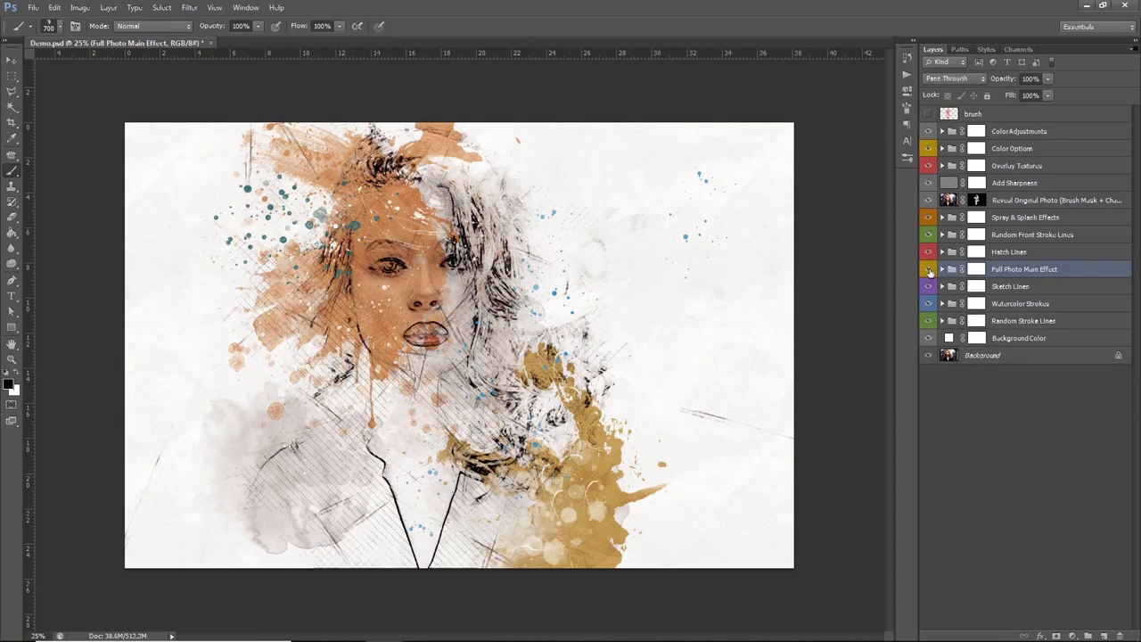
{"action": "left_click", "coordinate": [1011, 292]}
{"action": "left_click", "coordinate": [927, 289]}
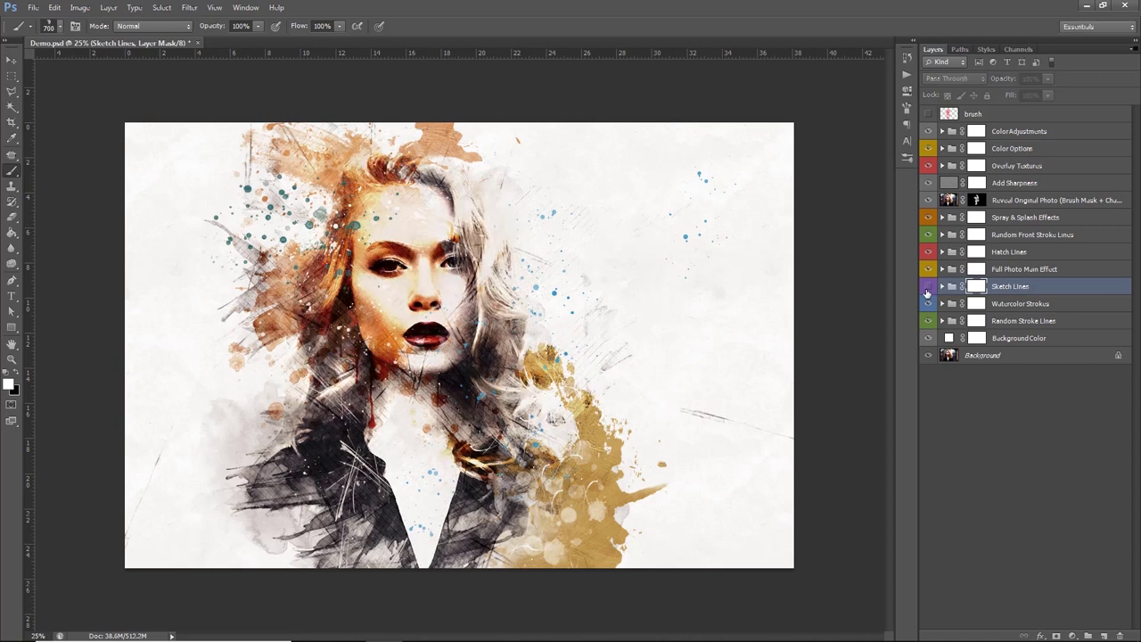
{"action": "left_click", "coordinate": [928, 286]}
{"action": "left_click", "coordinate": [928, 287]}
{"action": "left_click_drag", "start_coordinate": [928, 304], "coordinate": [933, 355]}
{"action": "left_click", "coordinate": [927, 357]}
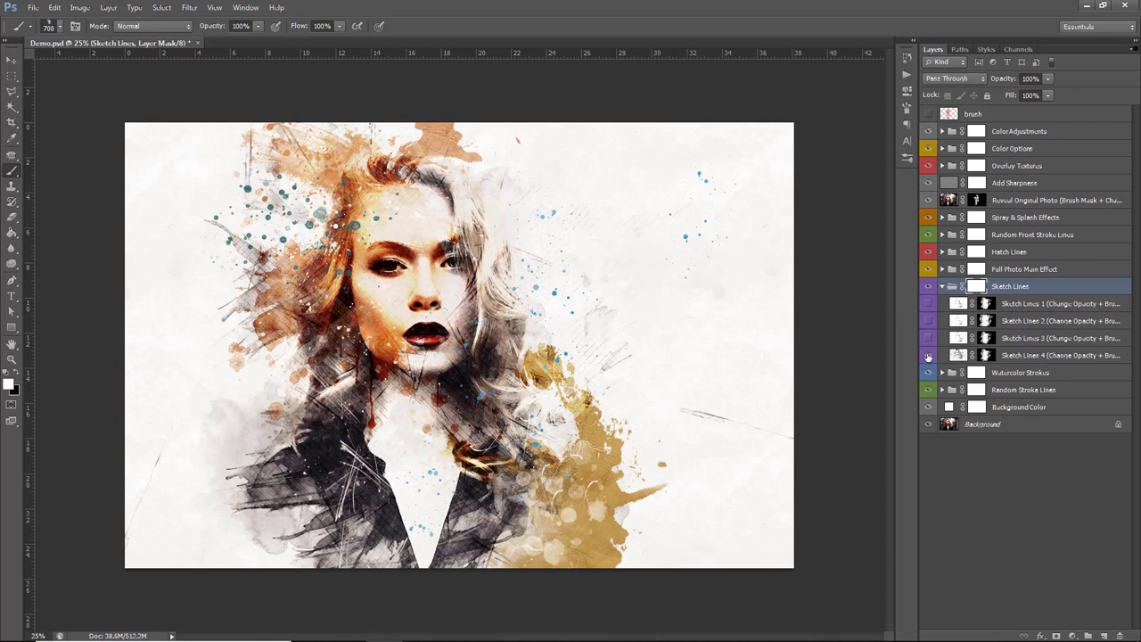
{"action": "left_click", "coordinate": [927, 356]}
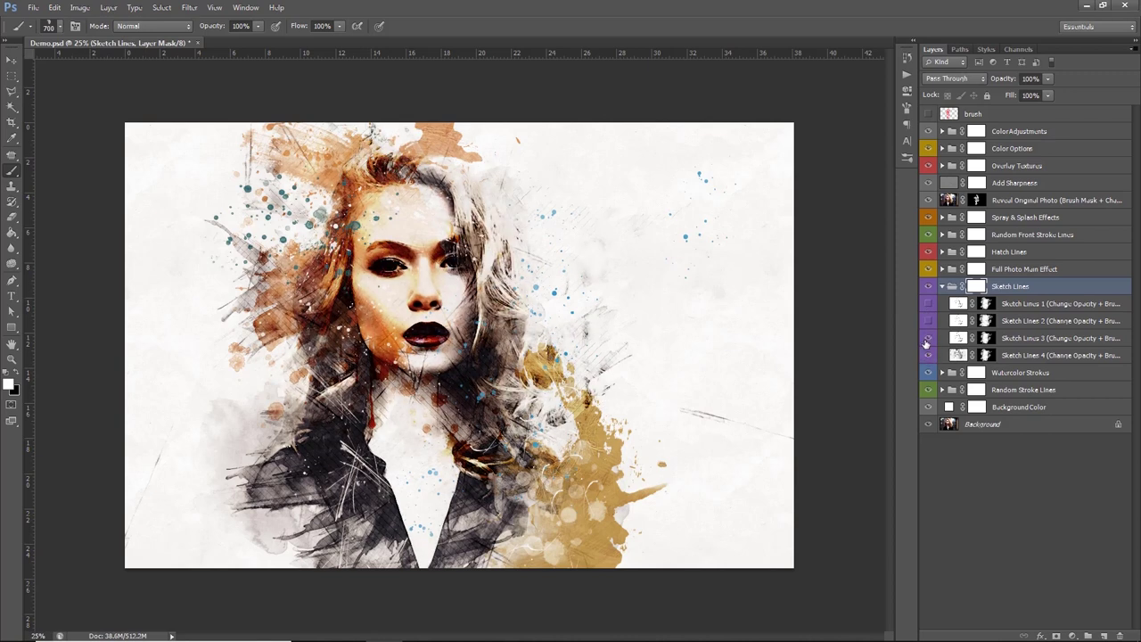
{"action": "left_click", "coordinate": [927, 339]}
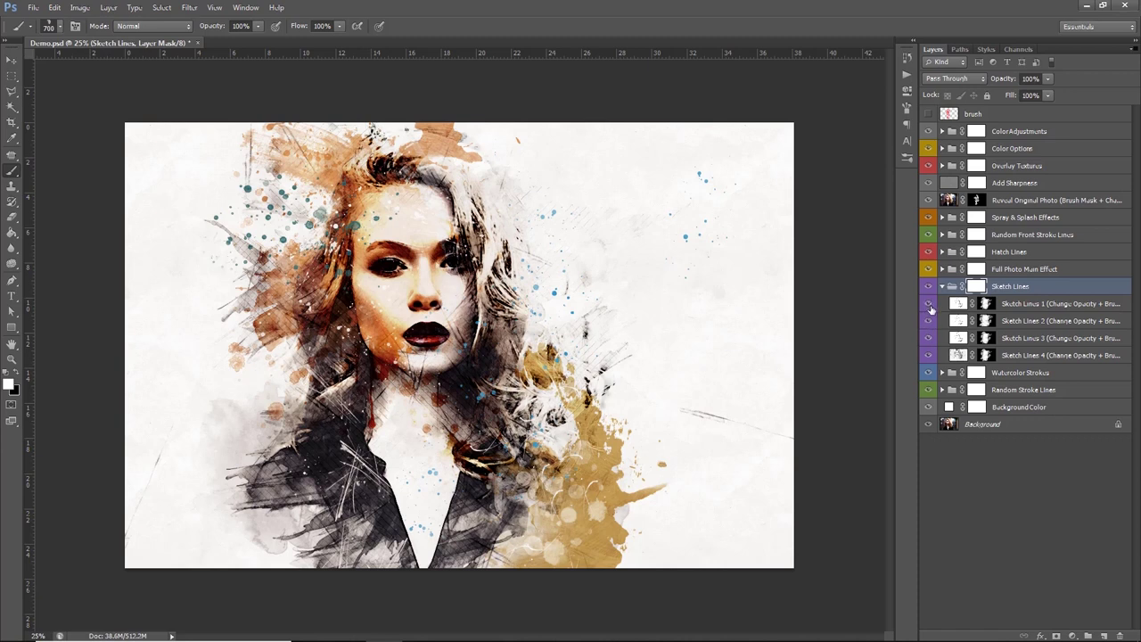
Paint white on the Sketch Lines 4 mask near the lower-left jacket and gold splash.
{"action": "left_click", "coordinate": [987, 357]}
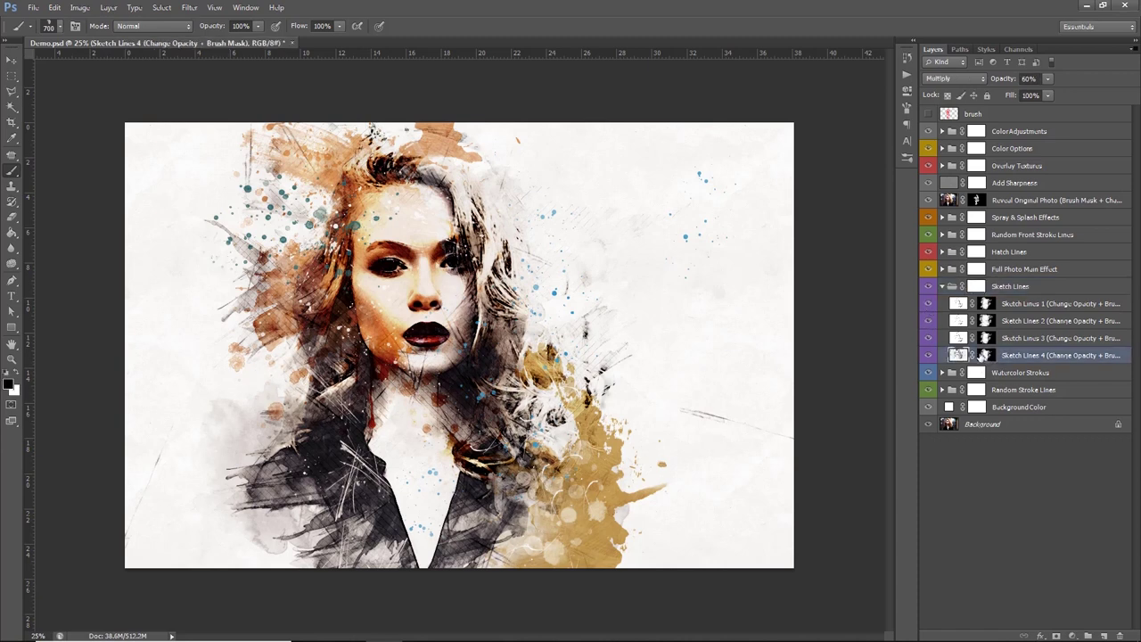
{"action": "left_click", "coordinate": [985, 355]}
{"action": "key", "text": "x"}
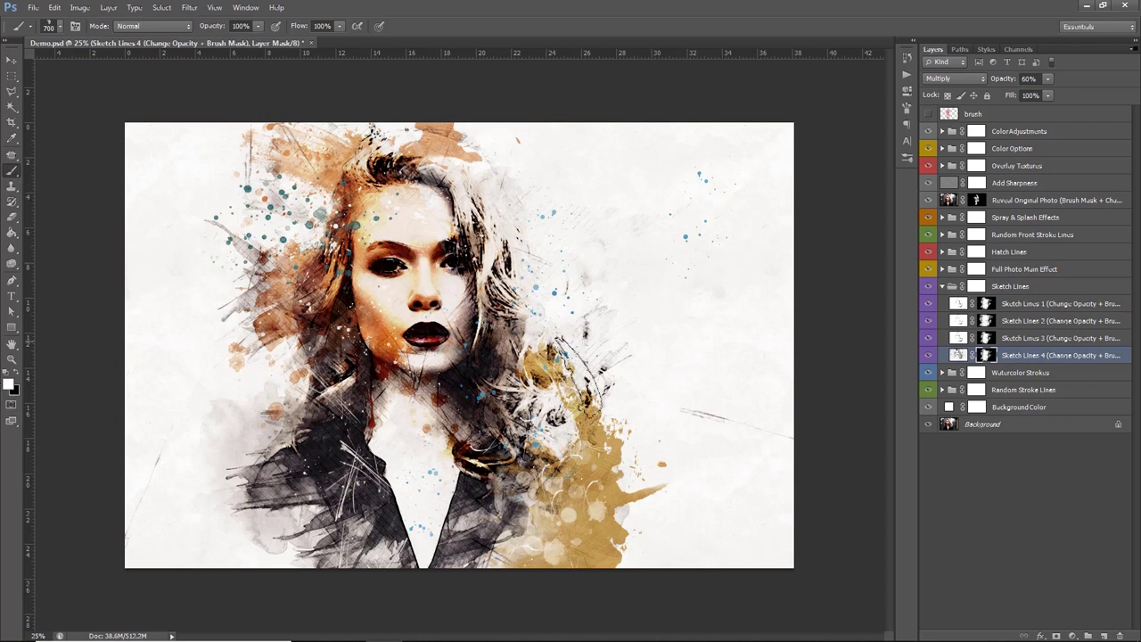
{"action": "mouse_move", "coordinate": [268, 445]}
{"action": "left_mouse_down"}
{"action": "mouse_move", "coordinate": [267, 535]}
{"action": "mouse_move", "coordinate": [249, 500]}
{"action": "left_mouse_up"}
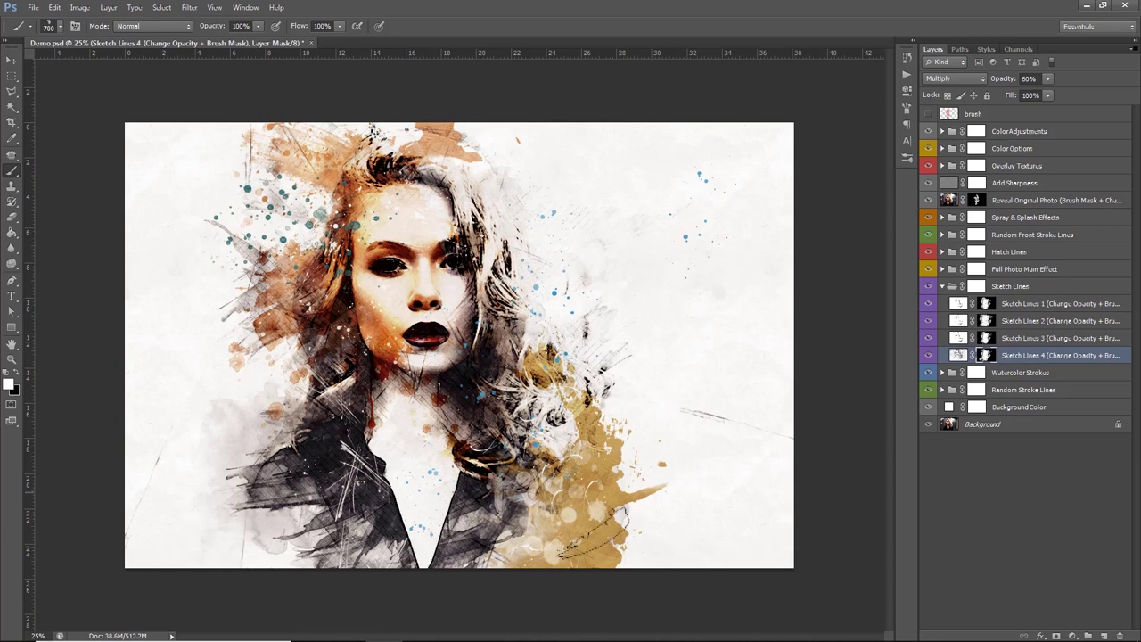
{"action": "mouse_move", "coordinate": [580, 486]}
{"action": "left_mouse_down"}
{"action": "mouse_move", "coordinate": [528, 510]}
{"action": "mouse_move", "coordinate": [526, 414]}
{"action": "left_mouse_up"}
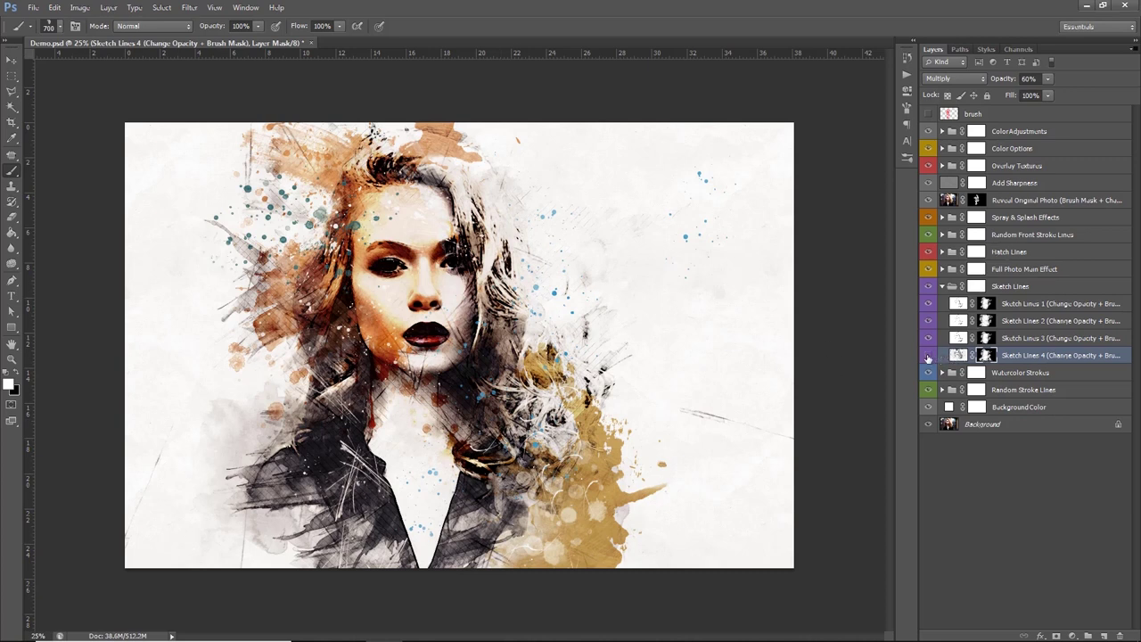
Compare the Sketch Lines layers, restore their visibility, and collapse the Sketch Lines group.
{"action": "left_click", "coordinate": [928, 356]}
{"action": "left_click", "coordinate": [928, 357]}
{"action": "left_click", "coordinate": [928, 357]}
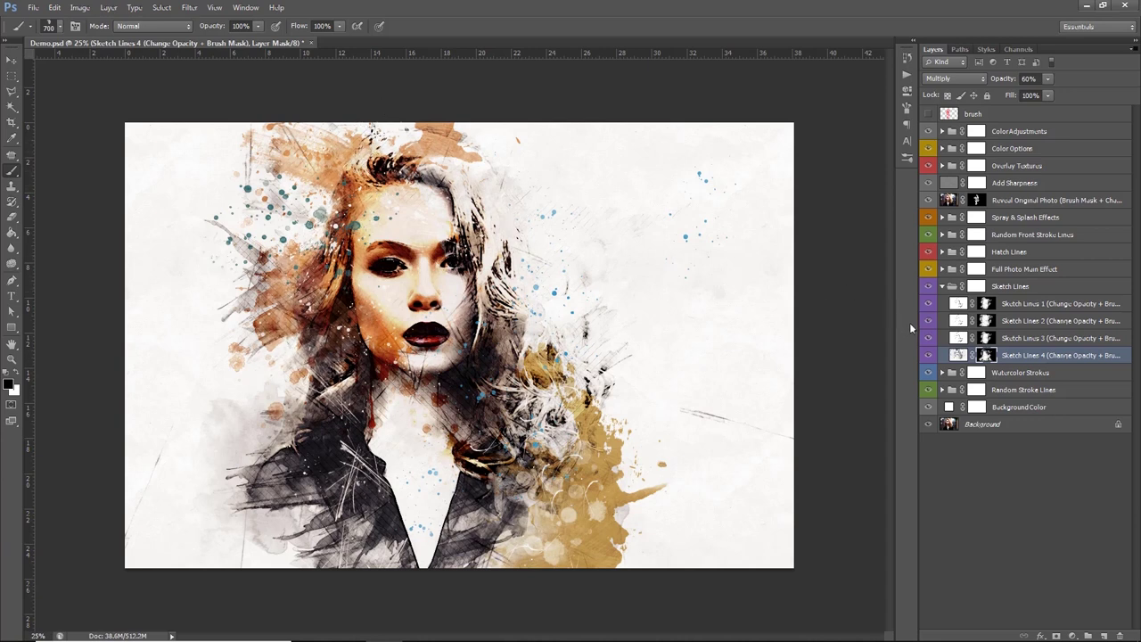
{"action": "left_click", "coordinate": [928, 321]}
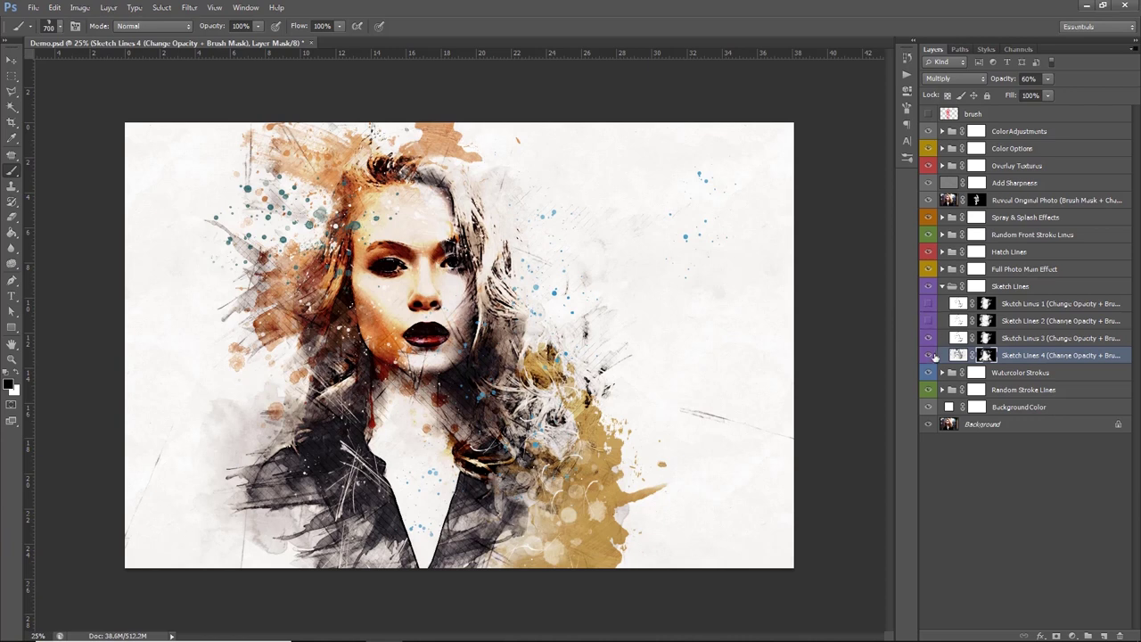
{"action": "left_click", "coordinate": [929, 338]}
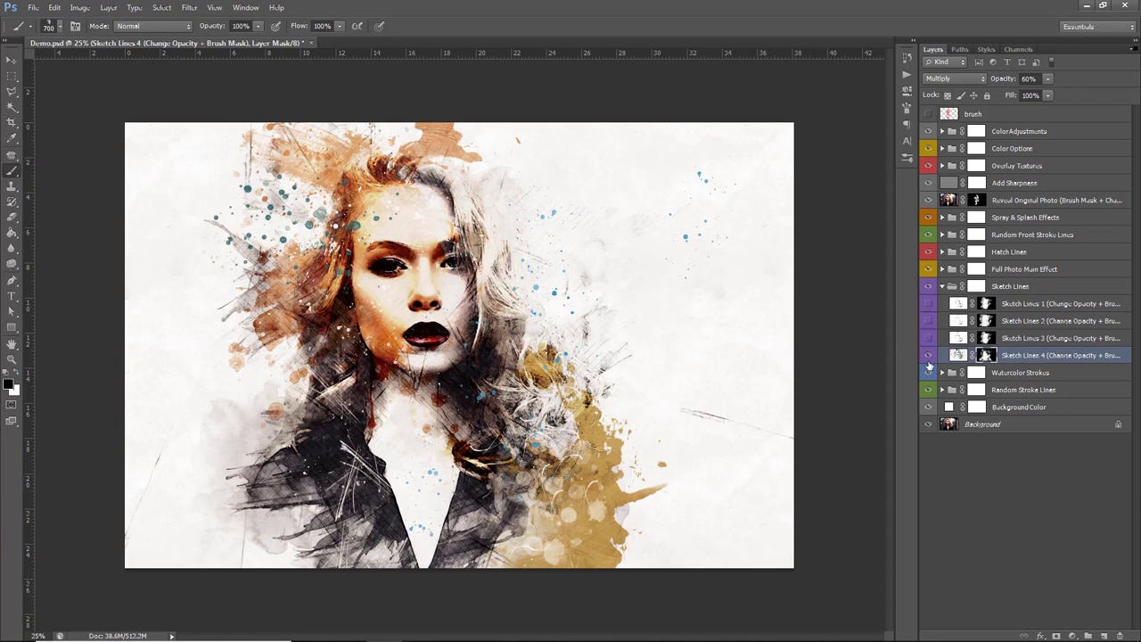
{"action": "left_click", "coordinate": [927, 323]}
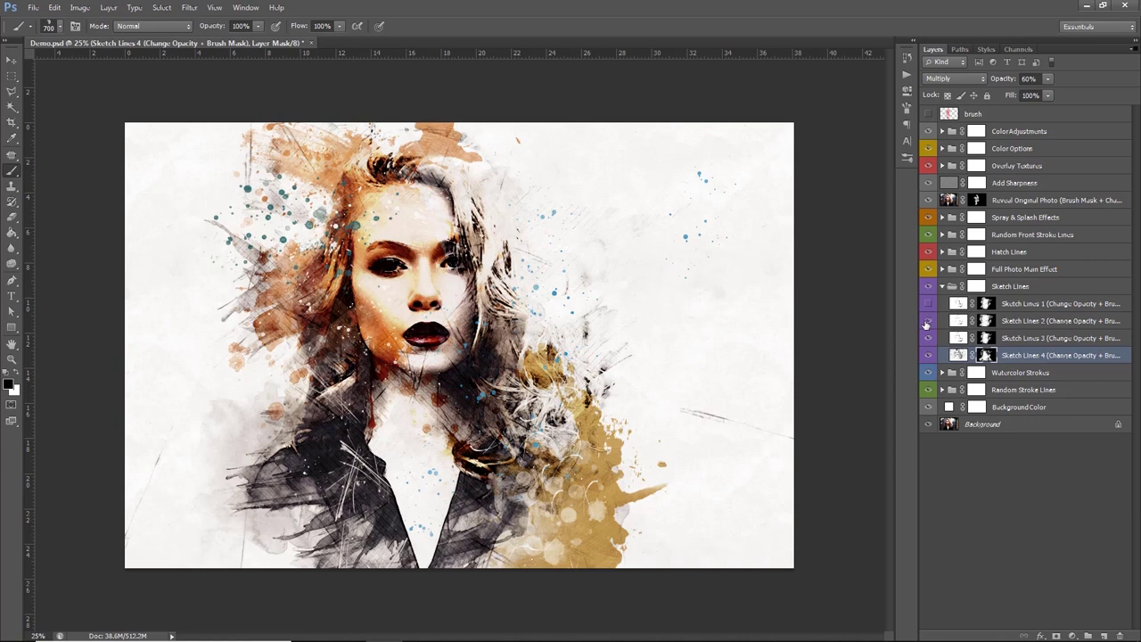
{"action": "left_click", "coordinate": [927, 304]}
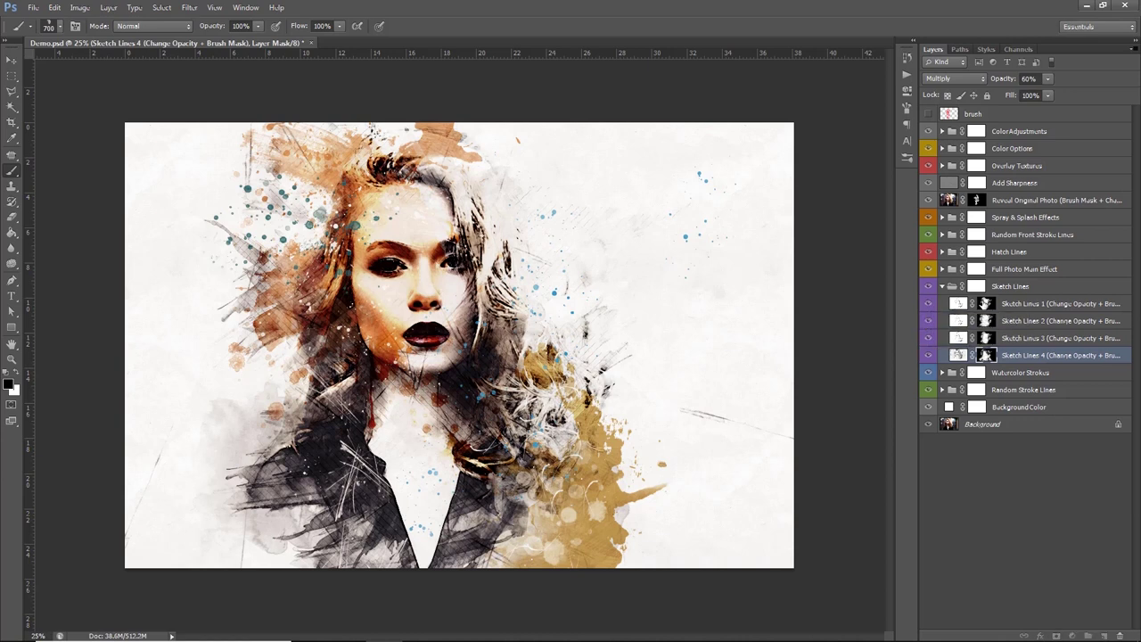
{"action": "left_click", "coordinate": [984, 304]}
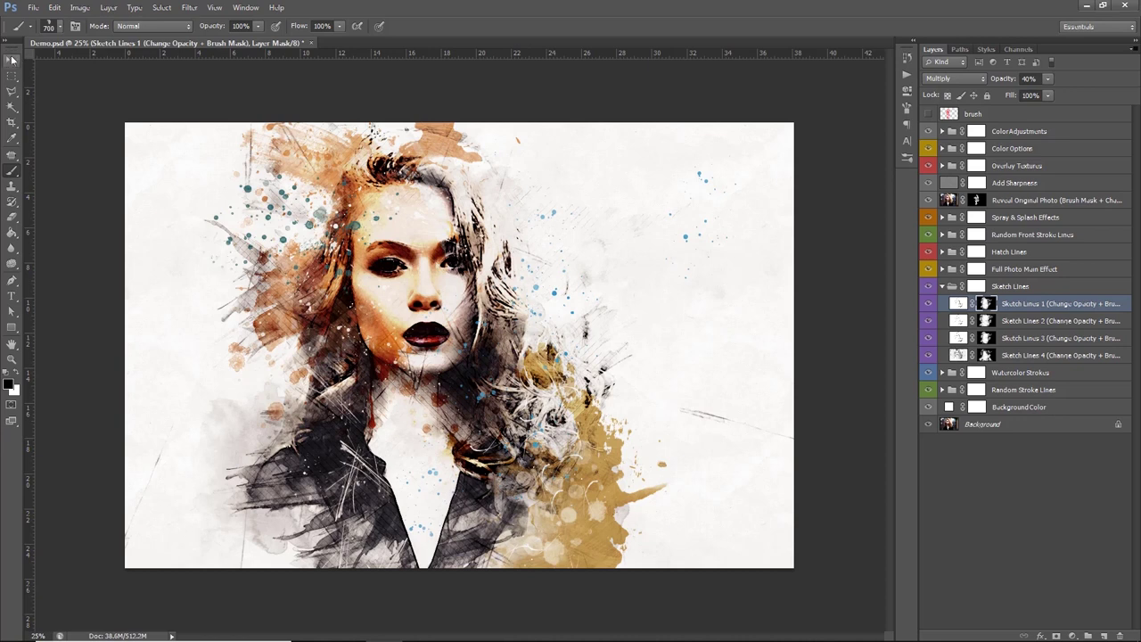
{"action": "left_click", "coordinate": [12, 59]}
{"action": "left_click", "coordinate": [943, 286]}
{"action": "left_click", "coordinate": [929, 286]}
{"action": "left_click", "coordinate": [977, 305]}
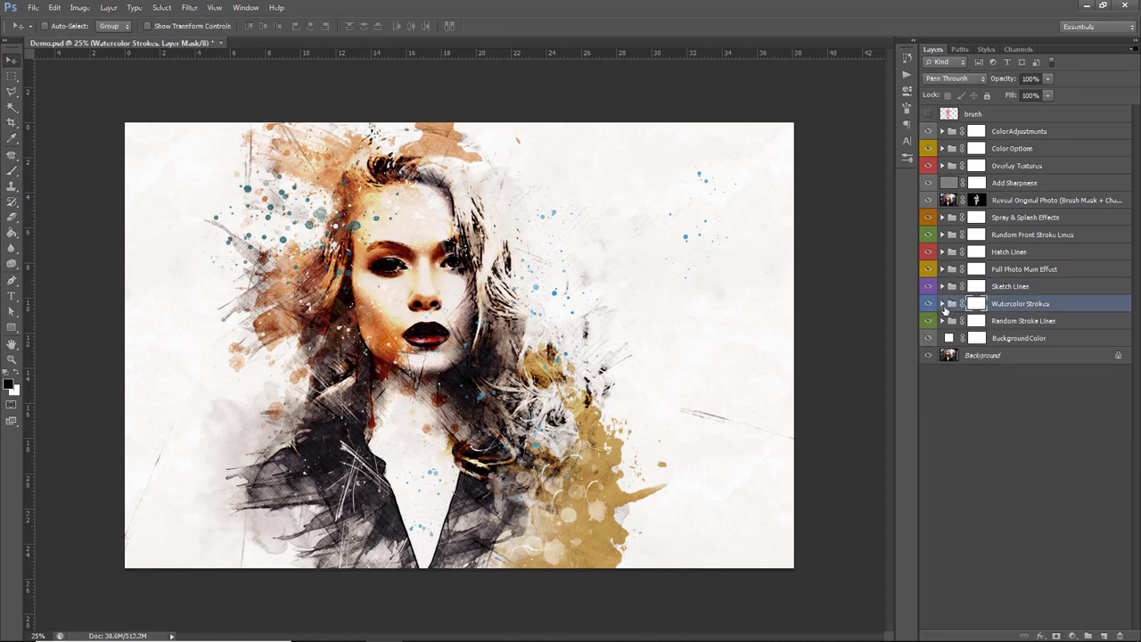
Nudge the Watercolor Strokes 1 gold stroke slightly right and upward.
{"action": "left_click", "coordinate": [943, 304]}
{"action": "left_click", "coordinate": [928, 304]}
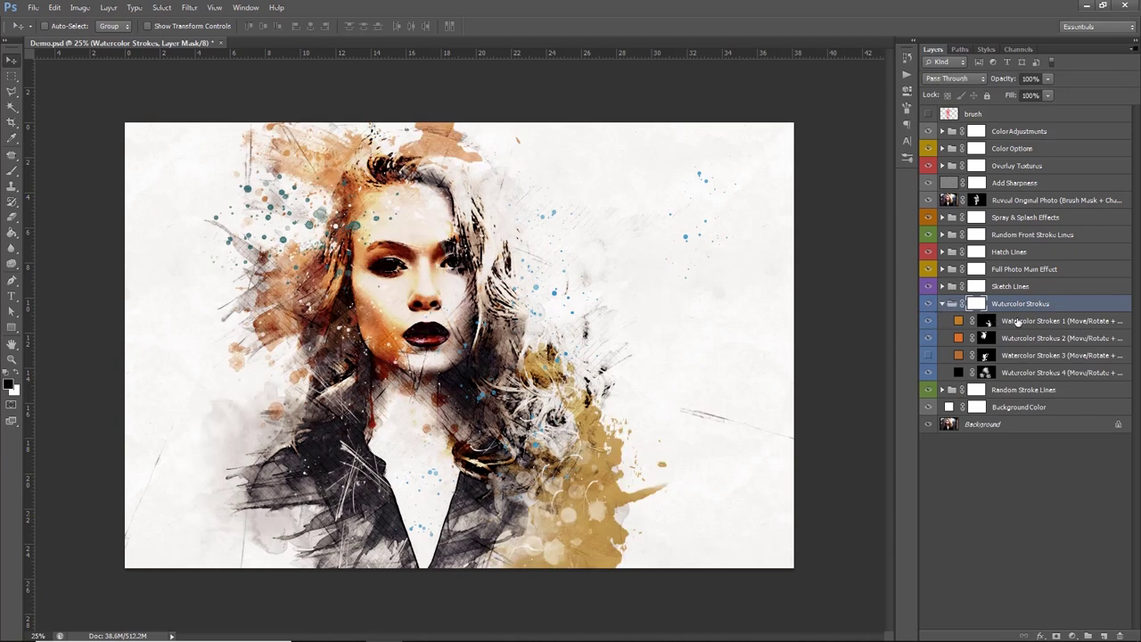
{"action": "left_click", "coordinate": [1017, 323]}
{"action": "left_click_drag", "start_coordinate": [378, 304], "coordinate": [400, 306]}
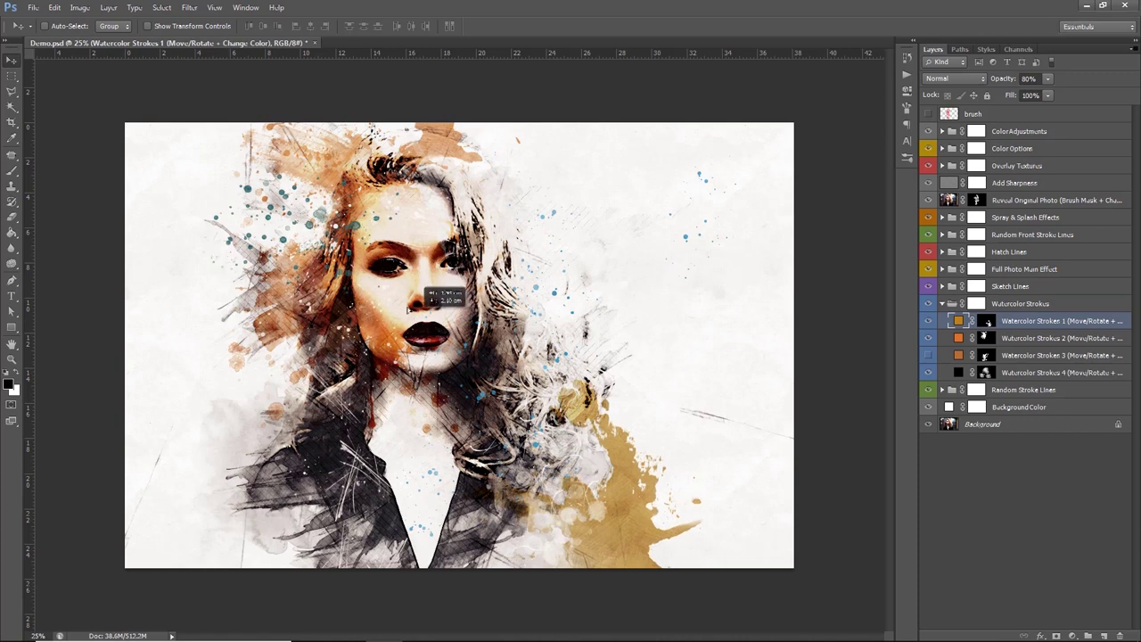
{"action": "left_click_drag", "start_coordinate": [538, 337], "coordinate": [539, 270]}
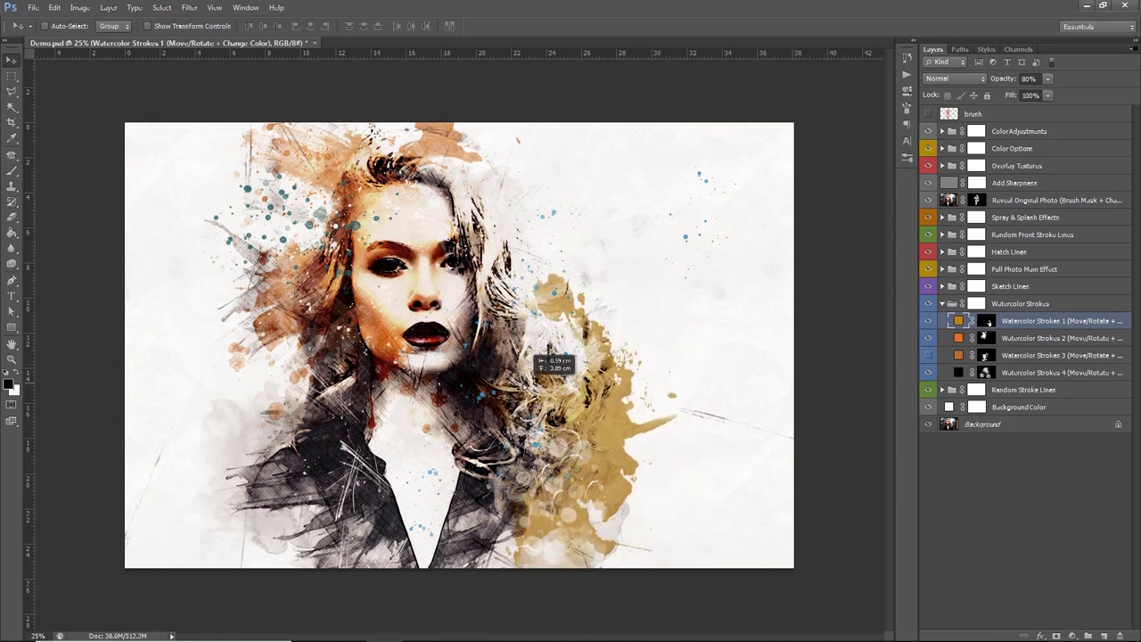
Scale the gold stroke to about 90.67%, rotate it, and place it lower beside the jacket.
{"action": "key", "text": "ctrl+t"}
{"action": "left_click_drag", "start_coordinate": [684, 267], "coordinate": [669, 286]}
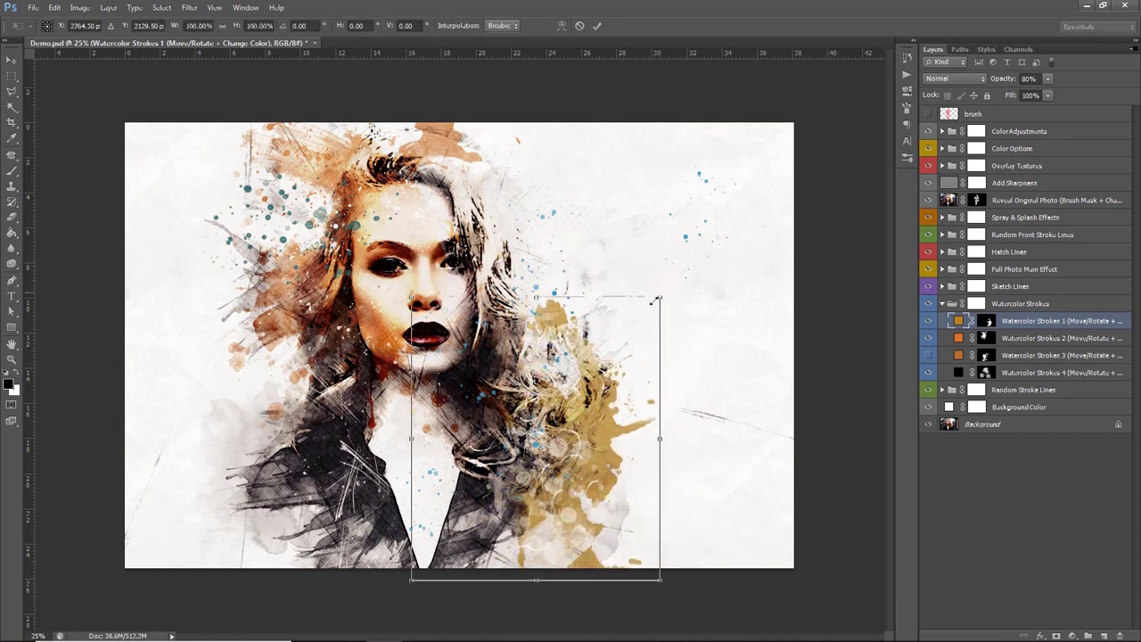
{"action": "mouse_move", "coordinate": [731, 353]}
{"action": "left_mouse_down"}
{"action": "mouse_move", "coordinate": [692, 482]}
{"action": "mouse_move", "coordinate": [510, 361]}
{"action": "left_mouse_up"}
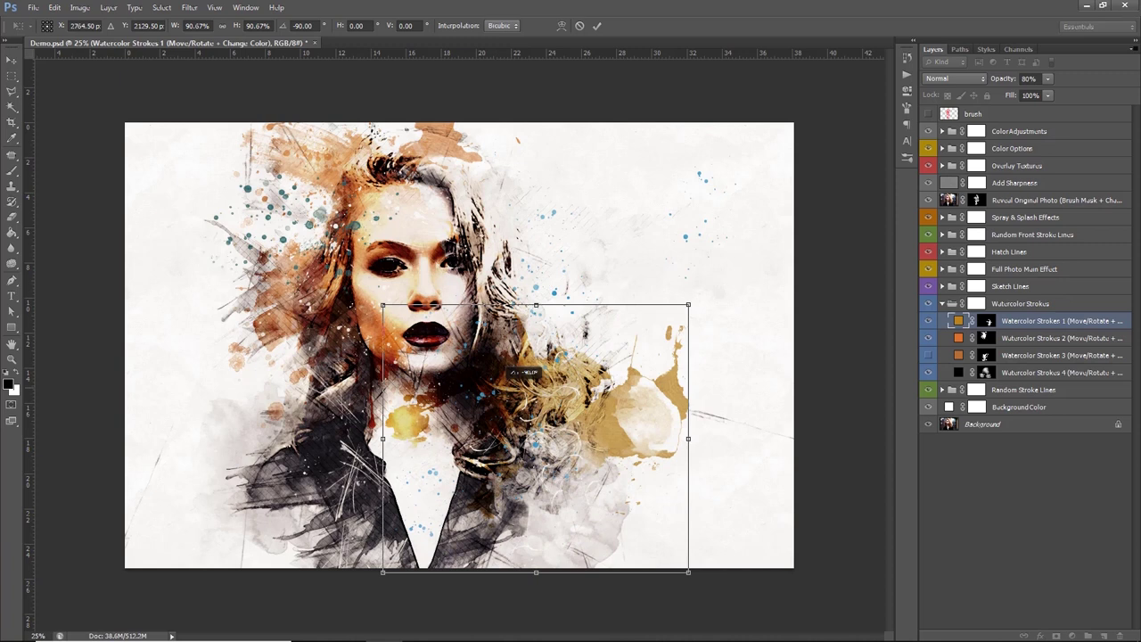
{"action": "left_click_drag", "start_coordinate": [573, 398], "coordinate": [546, 481]}
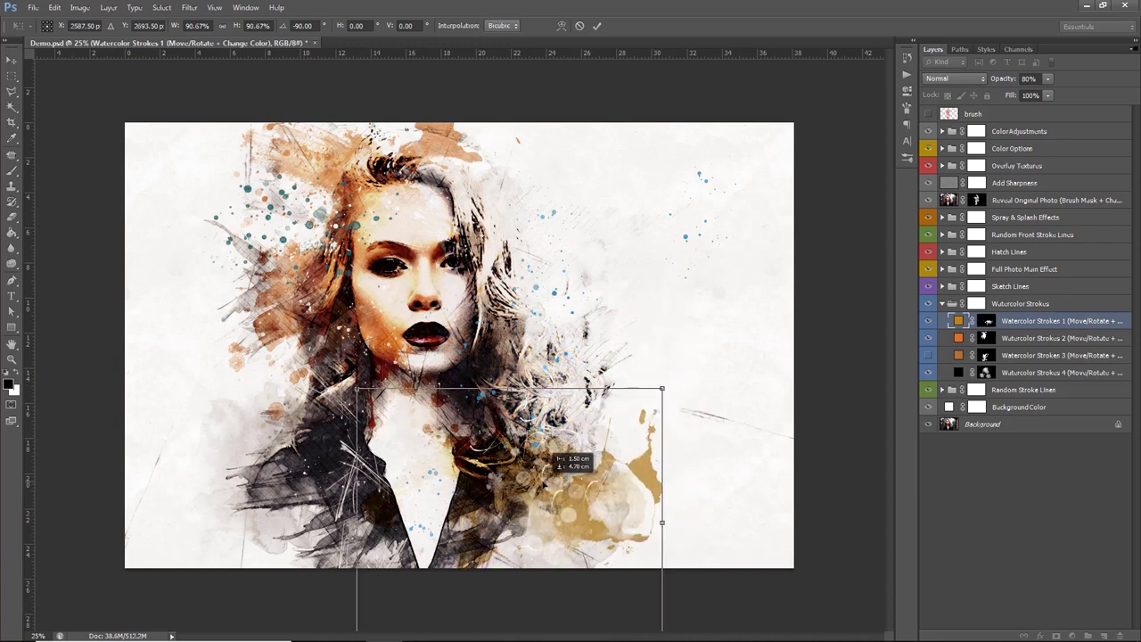
{"action": "left_click_drag", "start_coordinate": [673, 577], "coordinate": [593, 588]}
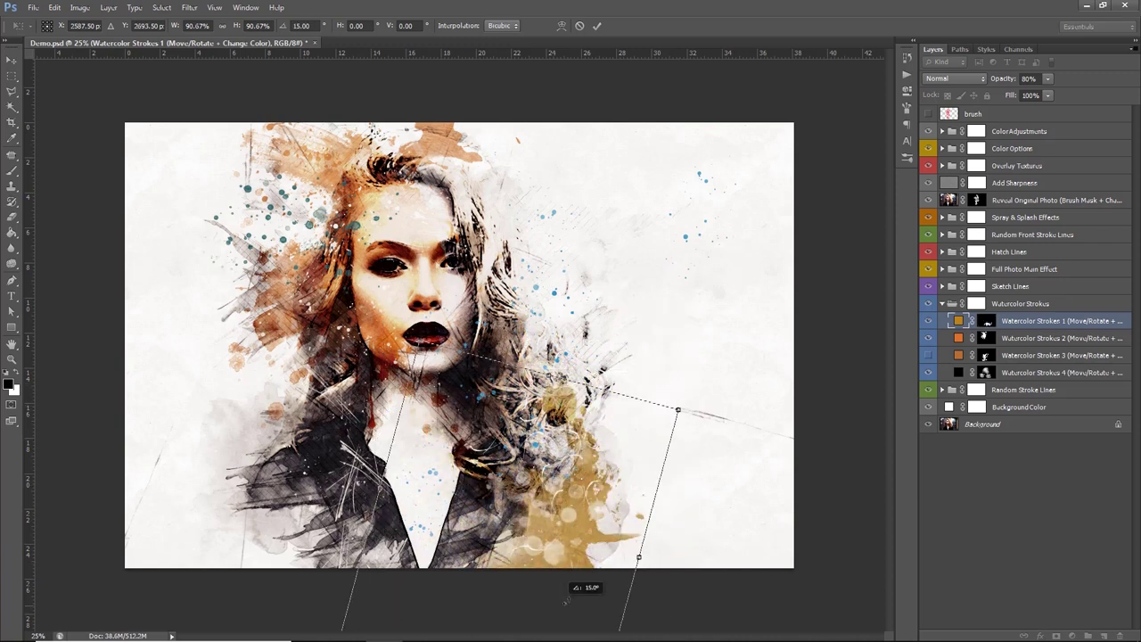
{"action": "left_click_drag", "start_coordinate": [548, 478], "coordinate": [544, 454]}
{"action": "key", "text": "Return"}
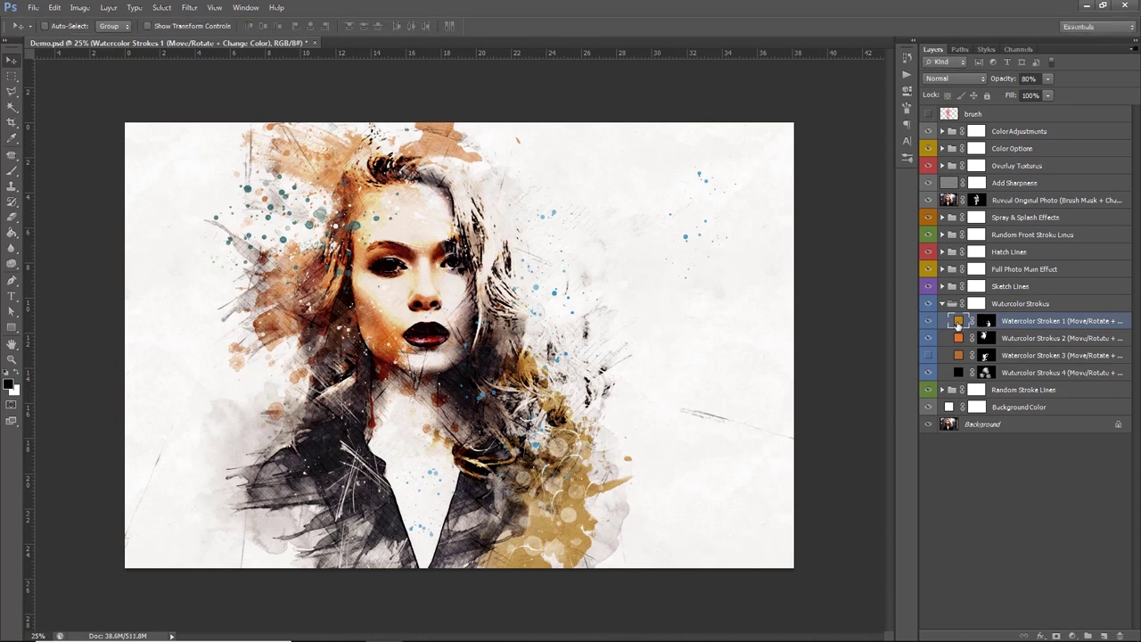
Recolour Watercolor Strokes 1 to brown #a36d27 after trying purple, blue and gold.
{"action": "double_click", "coordinate": [958, 322]}
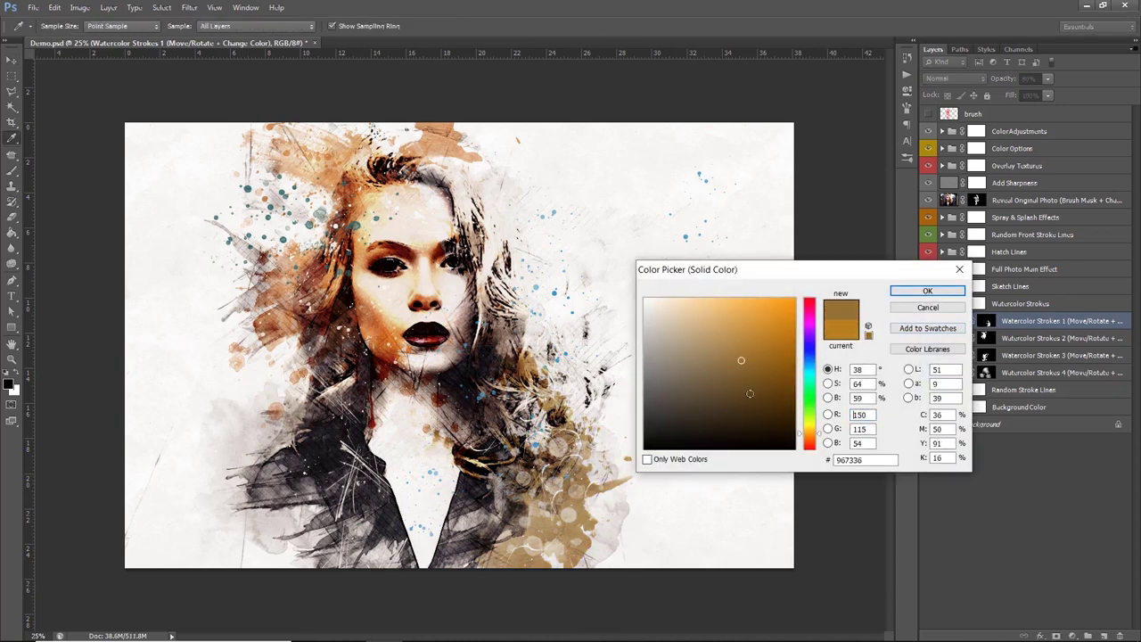
{"action": "left_click", "coordinate": [808, 345]}
{"action": "left_click", "coordinate": [770, 316]}
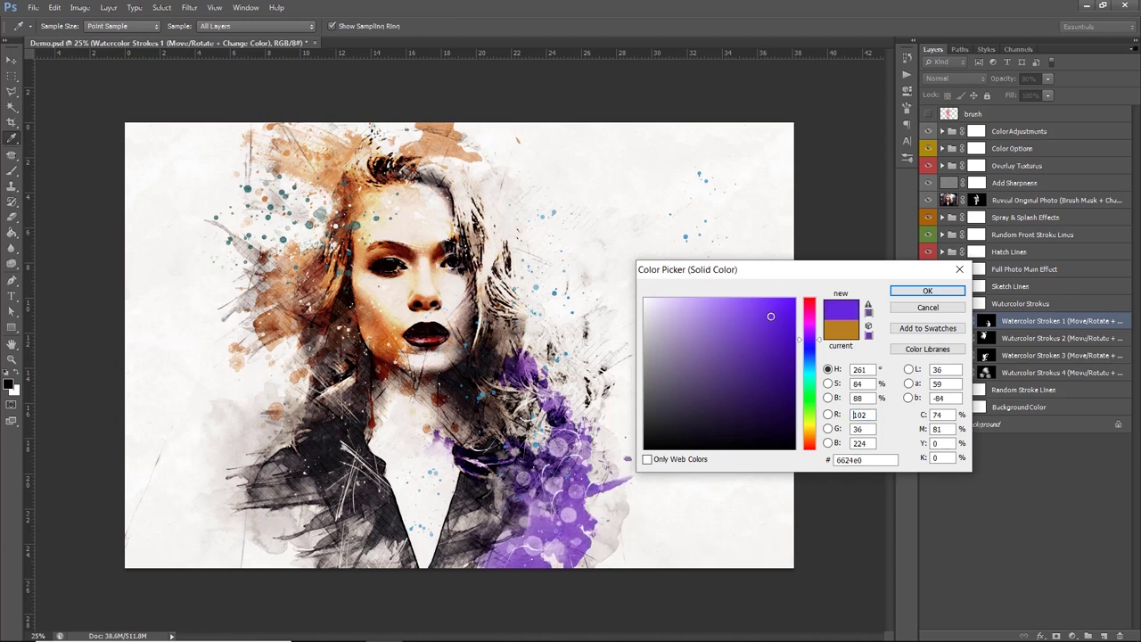
{"action": "left_click_drag", "start_coordinate": [809, 400], "coordinate": [807, 366]}
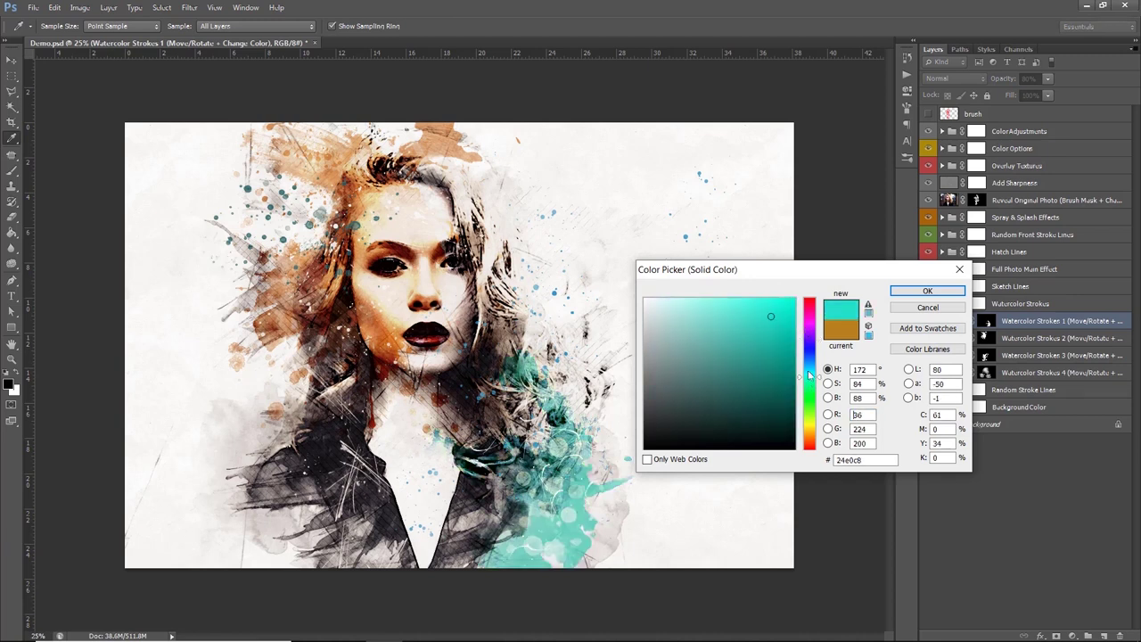
{"action": "left_click", "coordinate": [726, 324]}
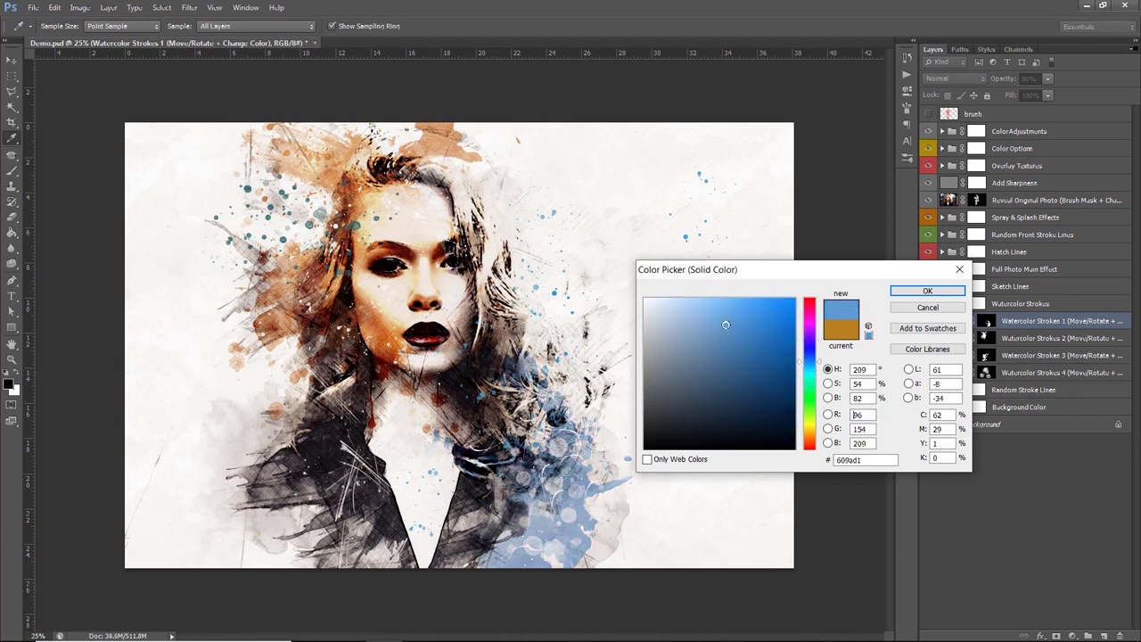
{"action": "left_click", "coordinate": [809, 437]}
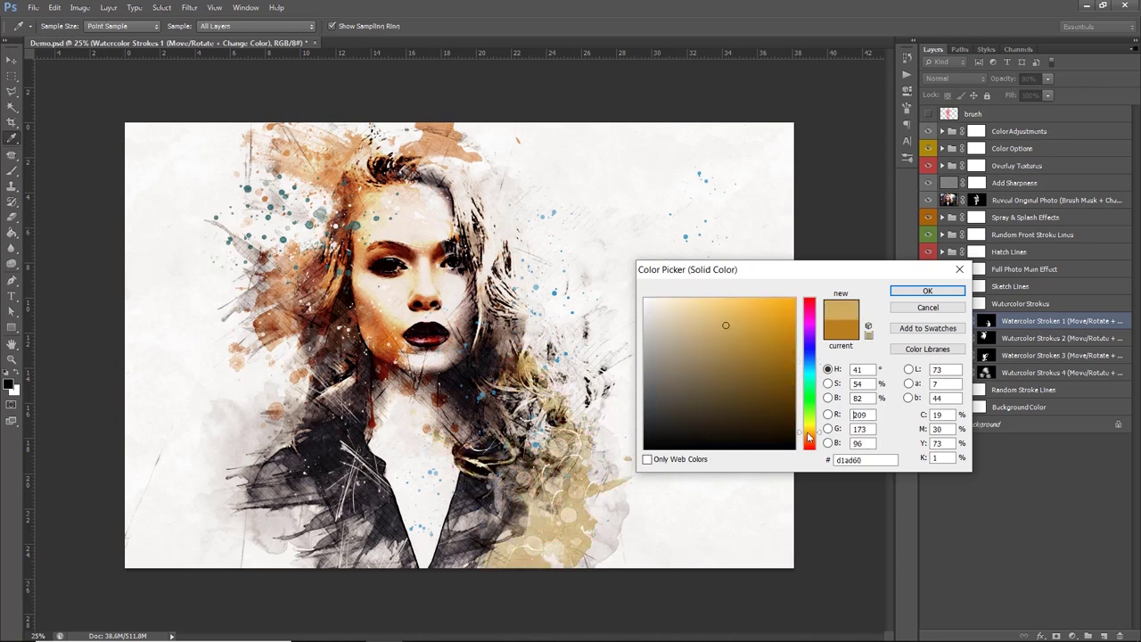
{"action": "left_click_drag", "start_coordinate": [745, 330], "coordinate": [764, 318]}
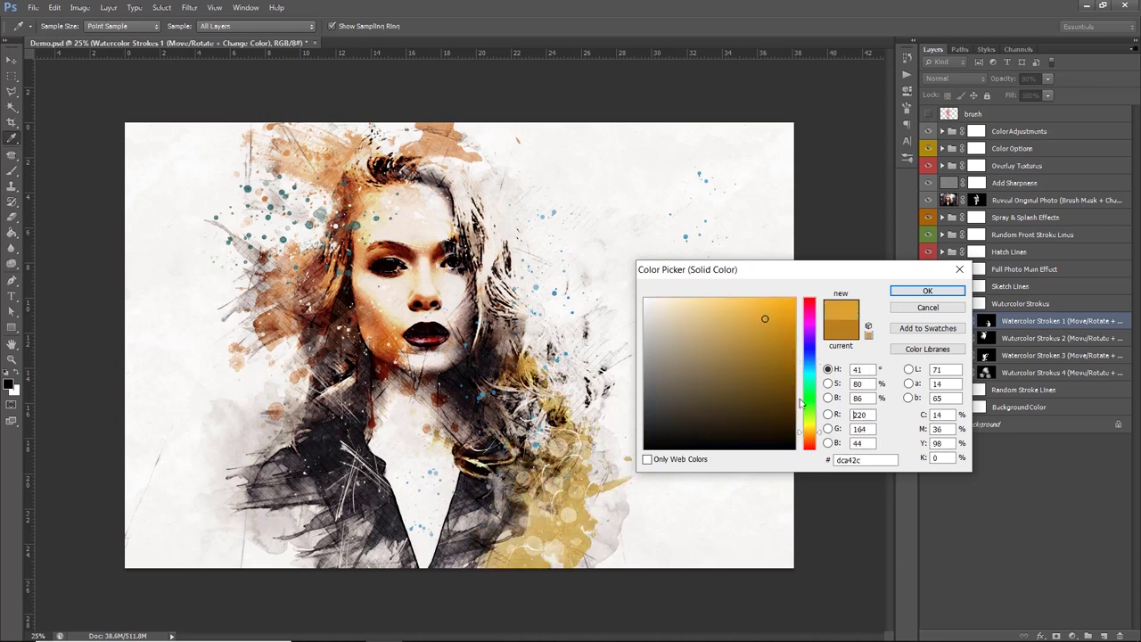
{"action": "left_click_drag", "start_coordinate": [814, 434], "coordinate": [814, 437]}
{"action": "left_click", "coordinate": [766, 332]}
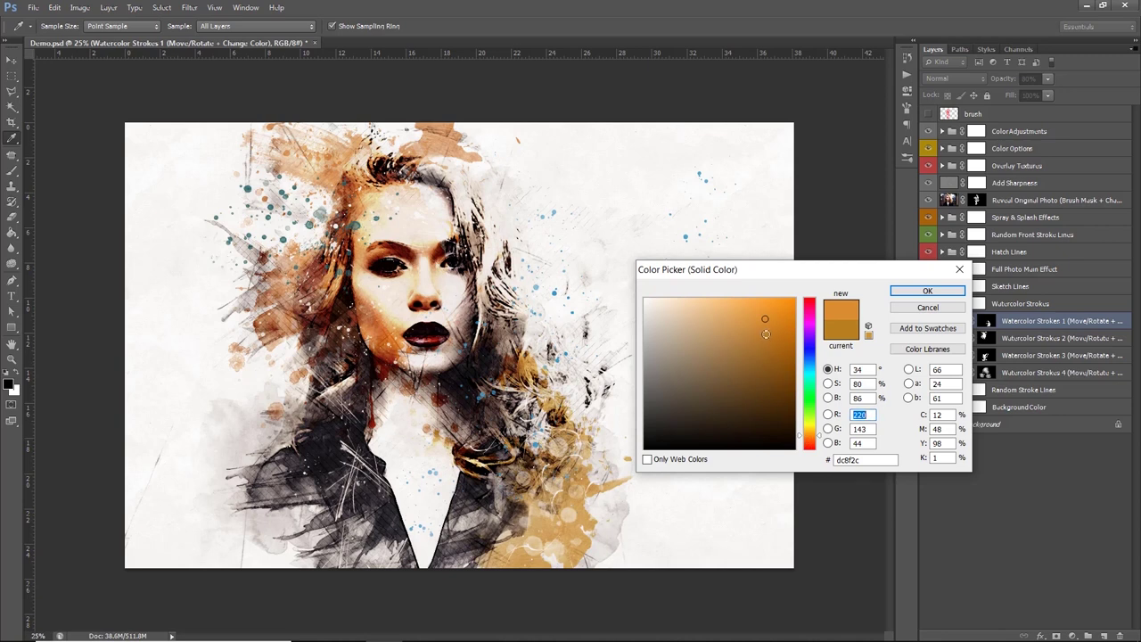
{"action": "mouse_move", "coordinate": [764, 333]}
{"action": "left_mouse_down"}
{"action": "mouse_move", "coordinate": [761, 314]}
{"action": "mouse_move", "coordinate": [759, 351]}
{"action": "left_mouse_up"}
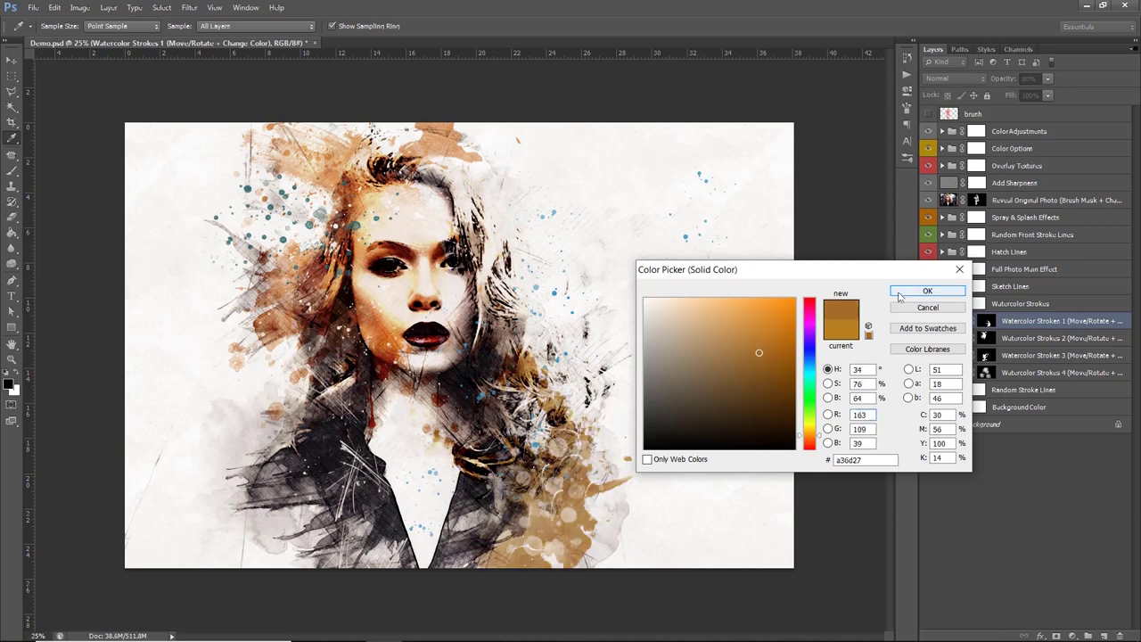
{"action": "left_click", "coordinate": [898, 294]}
Set the Watercolor Strokes 1 layer opacity to 90%.
{"action": "left_click", "coordinate": [1004, 79]}
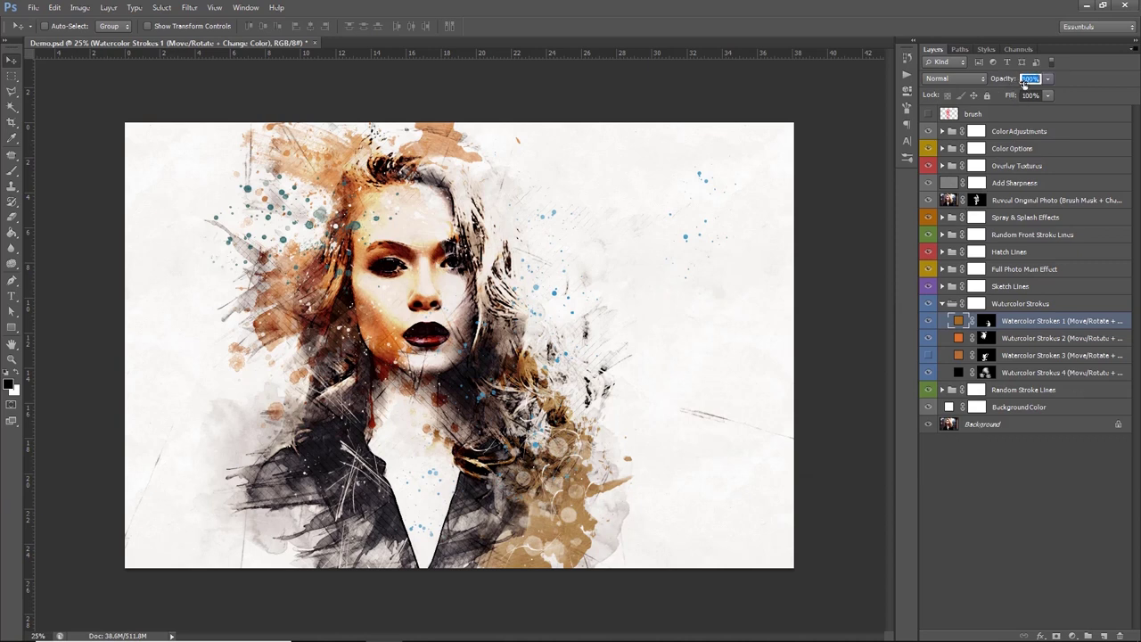
{"action": "type", "text": "35"}
{"action": "key", "text": "Return"}
Move Watercolor Strokes 2 up over the hair and set its opacity to 90%.
{"action": "left_click", "coordinate": [1011, 337]}
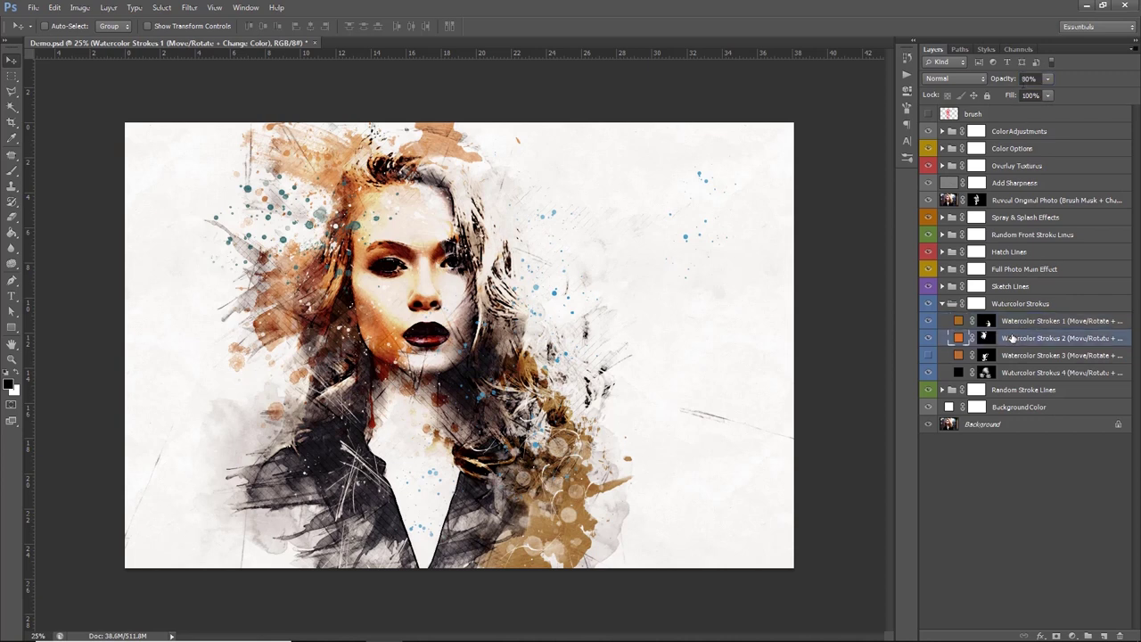
{"action": "left_click", "coordinate": [929, 338]}
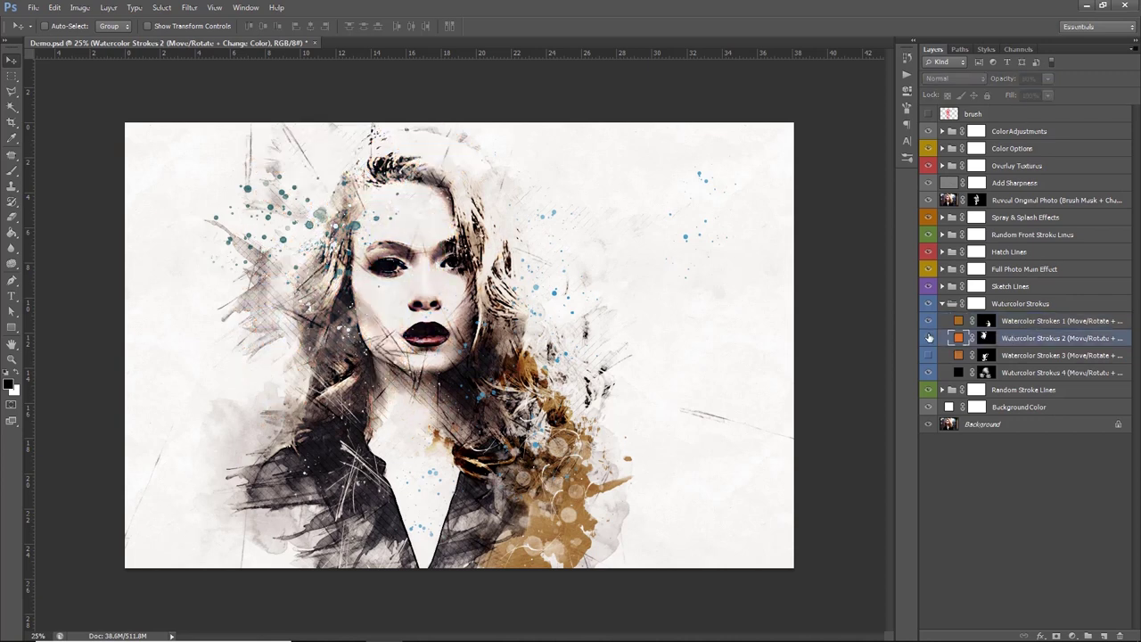
{"action": "mouse_move", "coordinate": [378, 319]}
{"action": "left_mouse_down"}
{"action": "mouse_move", "coordinate": [373, 217]}
{"action": "mouse_move", "coordinate": [371, 239]}
{"action": "left_mouse_up"}
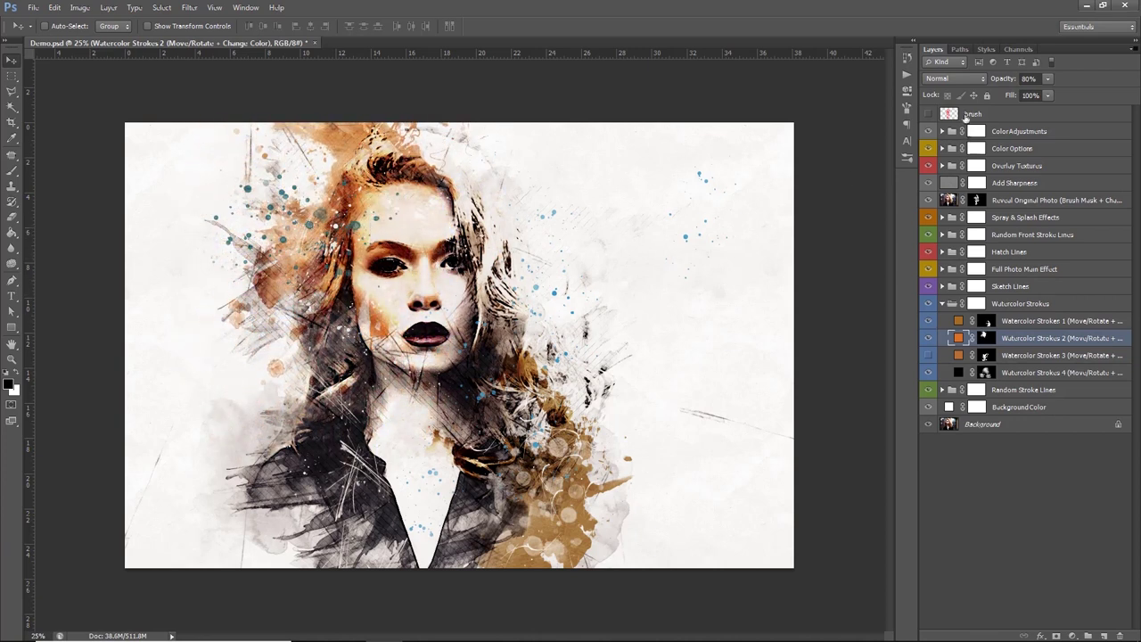
{"action": "left_click", "coordinate": [1028, 78]}
{"action": "type", "text": "90"}
{"action": "key", "text": "Return"}
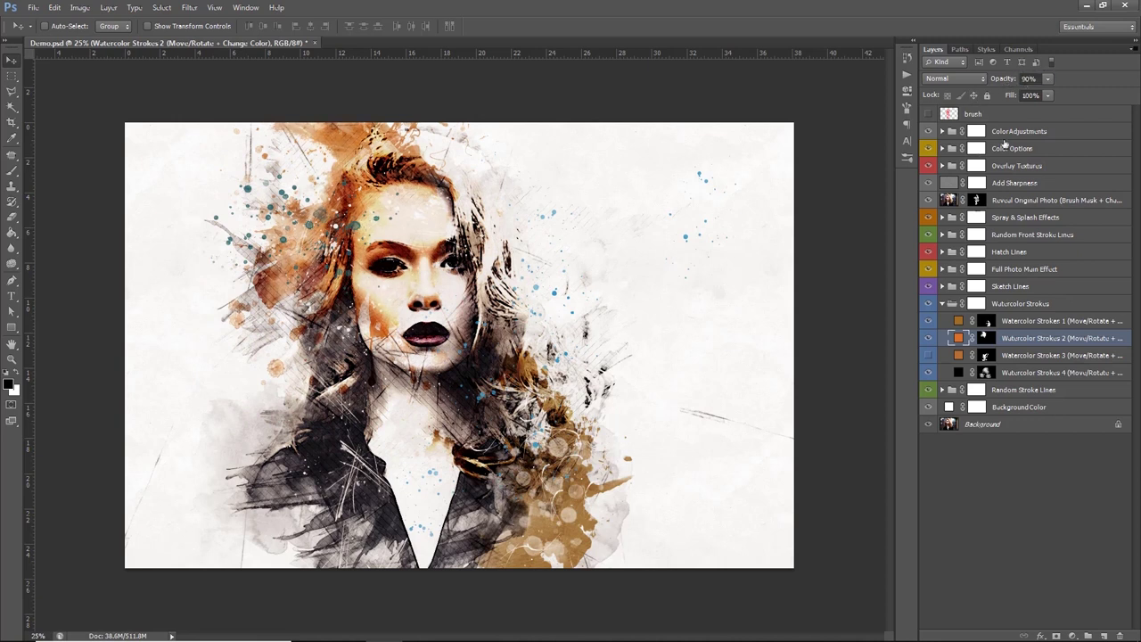
Try purple, green and brown hues for Watercolor Strokes 2, then cancel to keep orange.
{"action": "double_click", "coordinate": [957, 339]}
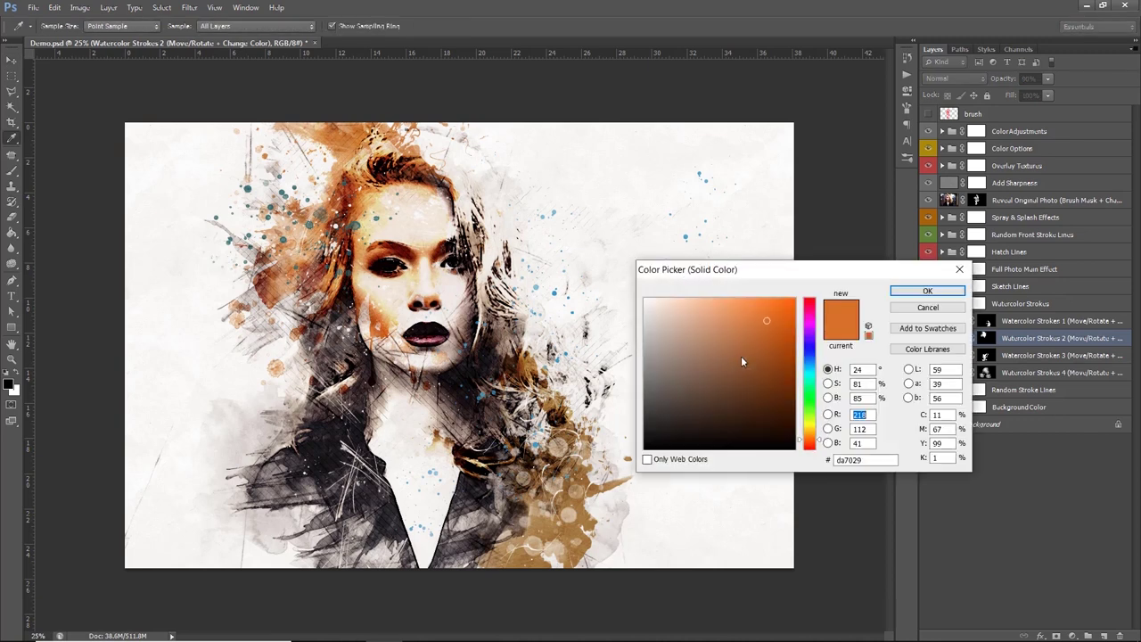
{"action": "left_click", "coordinate": [749, 377]}
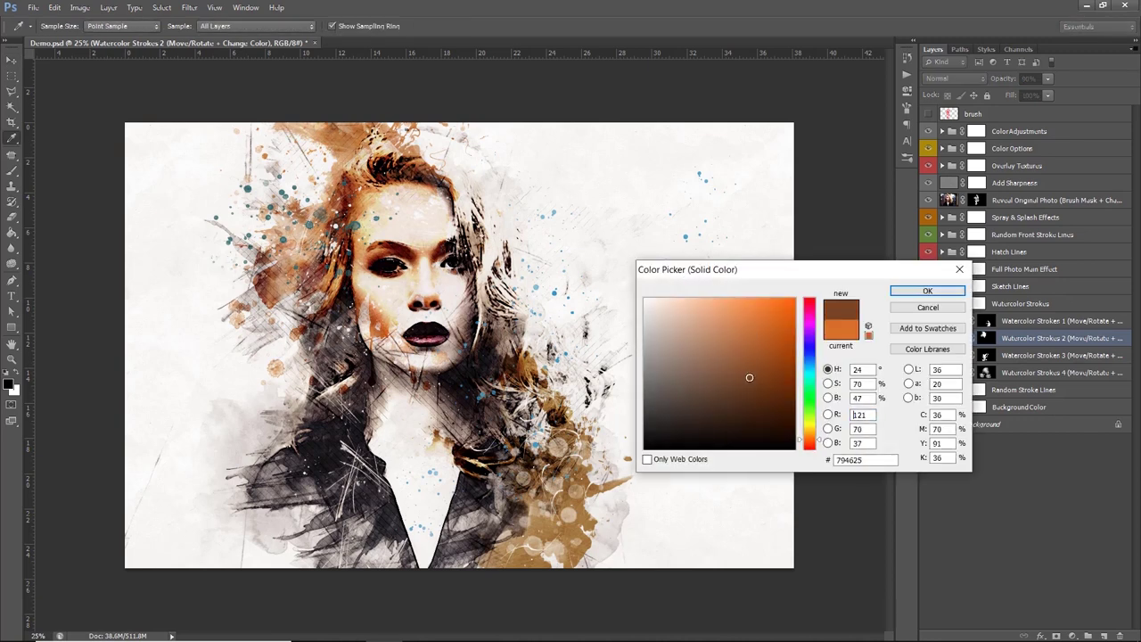
{"action": "left_click", "coordinate": [810, 333]}
{"action": "left_click", "coordinate": [770, 313]}
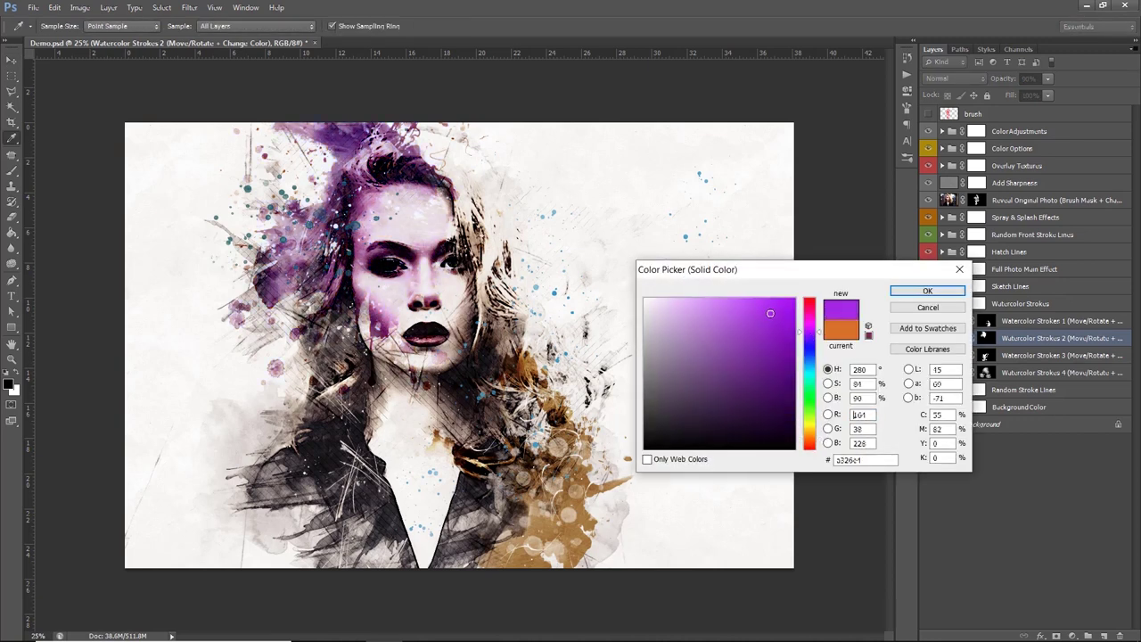
{"action": "left_click", "coordinate": [809, 382]}
{"action": "left_click", "coordinate": [773, 374]}
{"action": "left_click", "coordinate": [767, 399]}
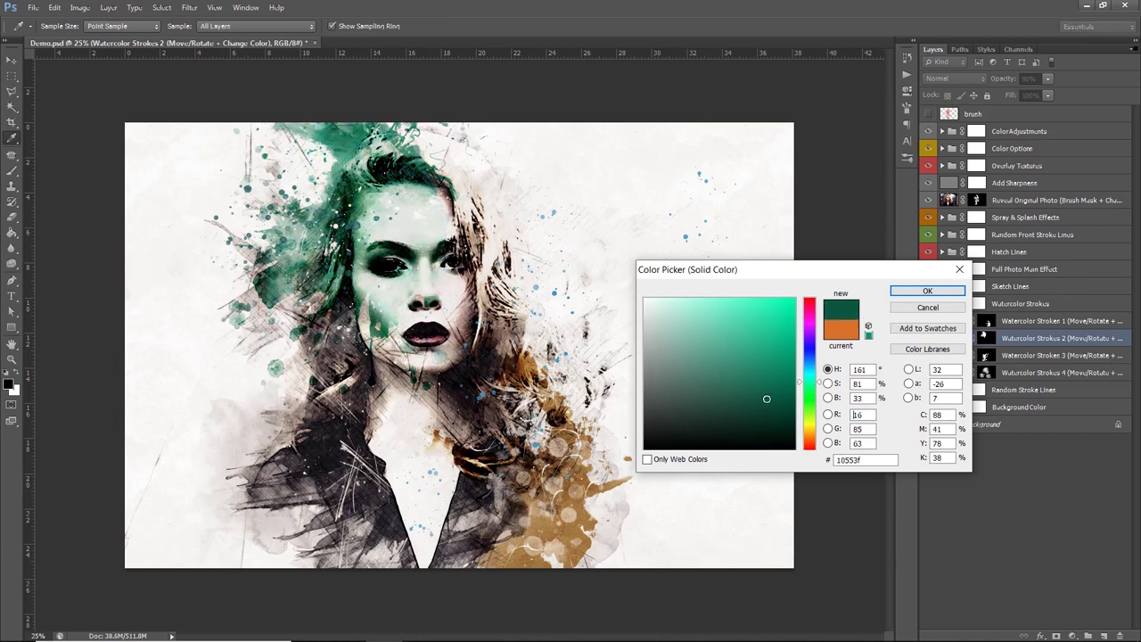
{"action": "left_click_drag", "start_coordinate": [807, 416], "coordinate": [809, 447]}
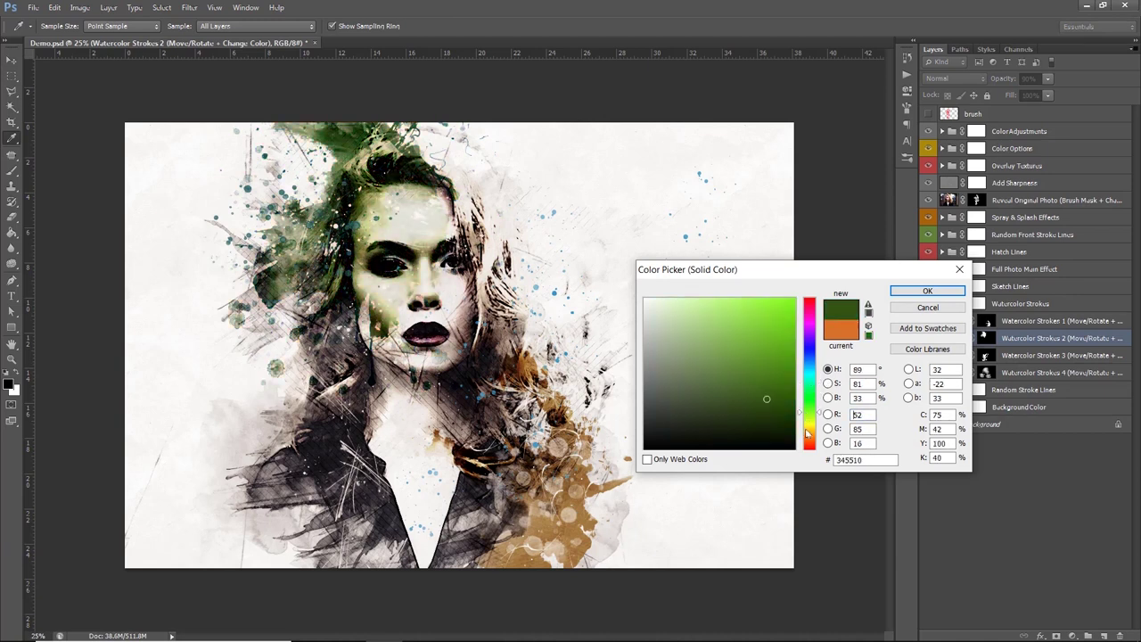
{"action": "mouse_move", "coordinate": [764, 342]}
{"action": "left_mouse_down"}
{"action": "mouse_move", "coordinate": [752, 318]}
{"action": "mouse_move", "coordinate": [810, 370]}
{"action": "mouse_move", "coordinate": [803, 412]}
{"action": "left_mouse_up"}
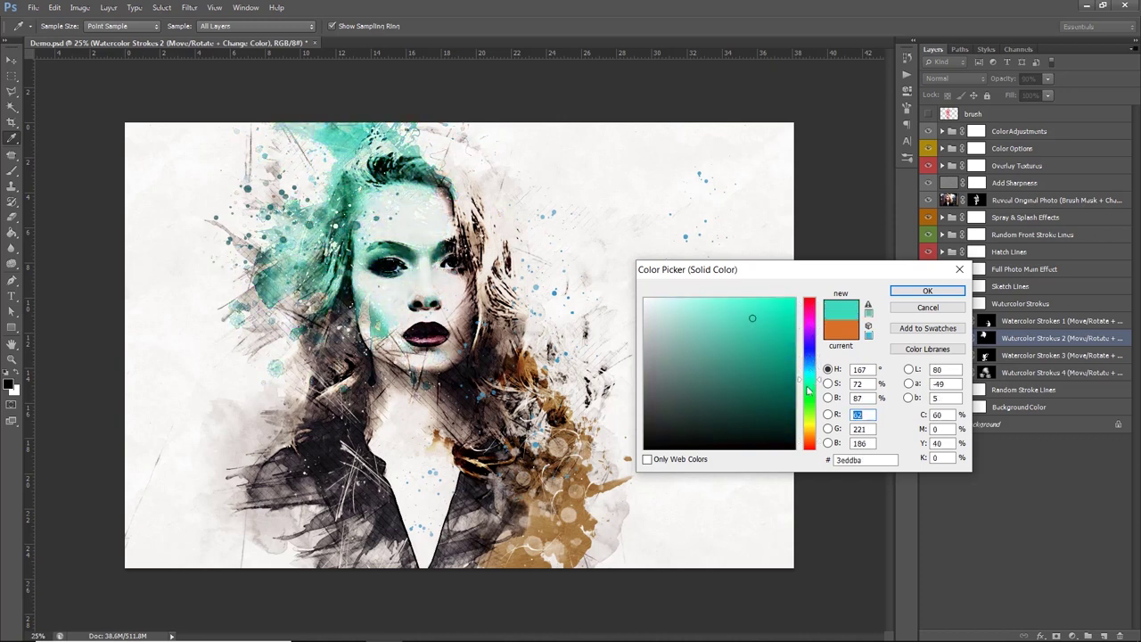
{"action": "left_click_drag", "start_coordinate": [749, 365], "coordinate": [764, 362]}
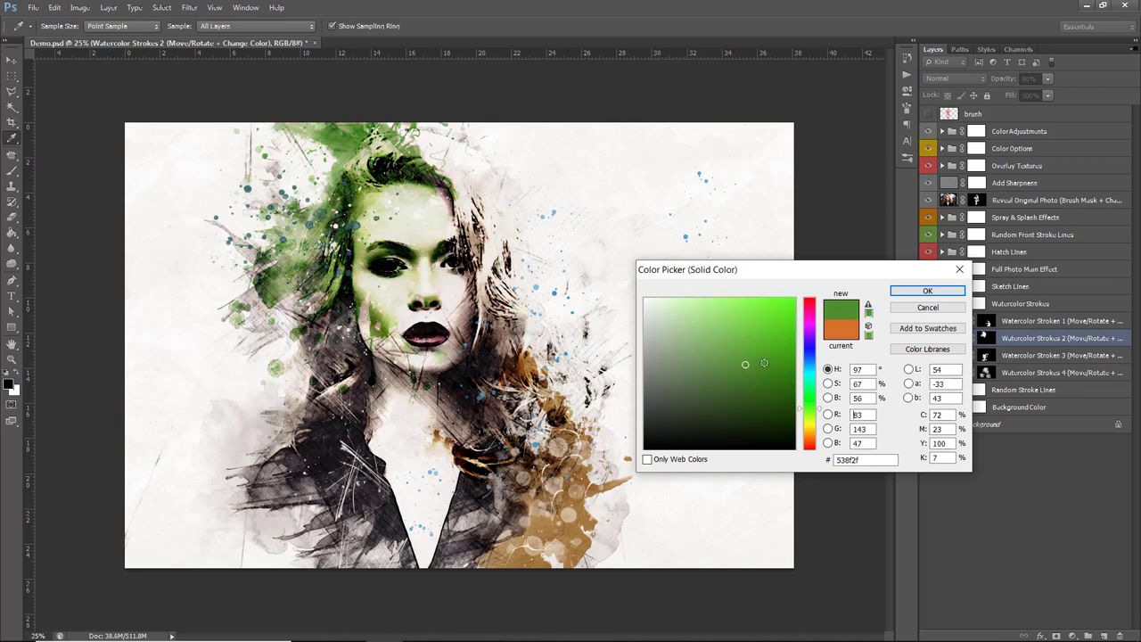
{"action": "left_click", "coordinate": [906, 309]}
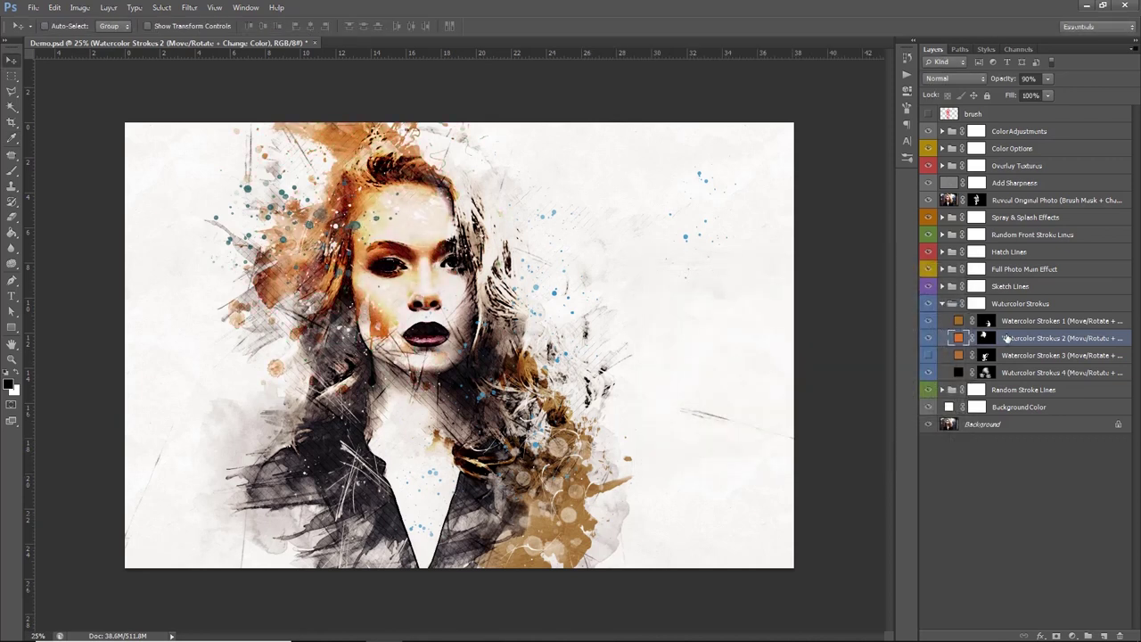
Make Watercolor Strokes 3 visible and drag it left across the portrait.
{"action": "left_click", "coordinate": [929, 339]}
{"action": "left_click", "coordinate": [1012, 355]}
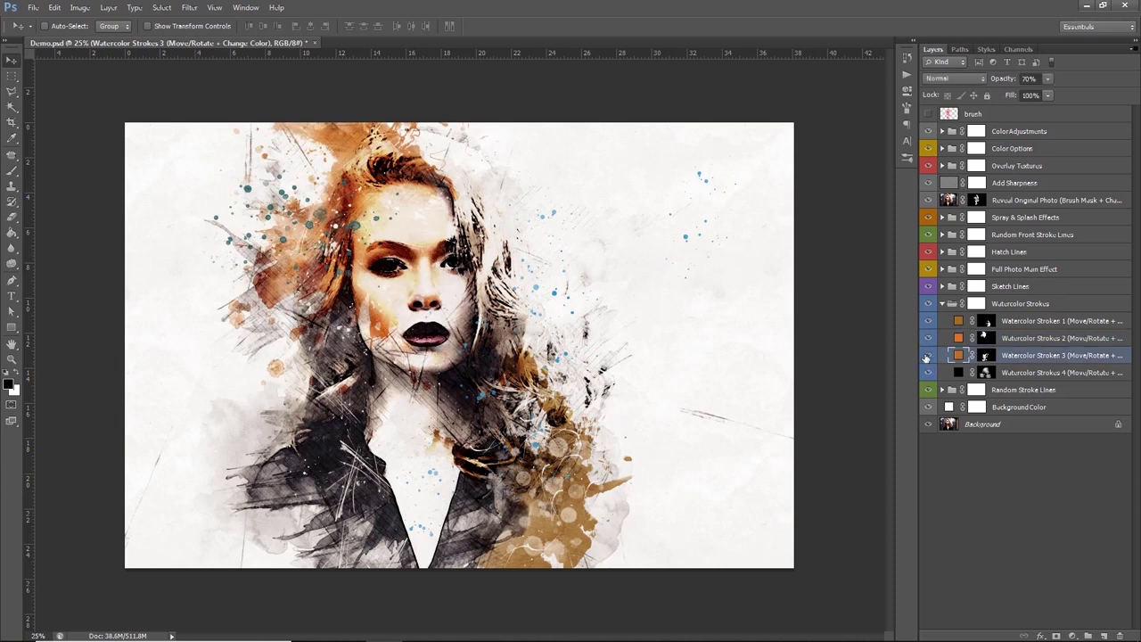
{"action": "left_click", "coordinate": [928, 355]}
{"action": "mouse_move", "coordinate": [607, 390]}
{"action": "left_mouse_down"}
{"action": "mouse_move", "coordinate": [493, 407]}
{"action": "mouse_move", "coordinate": [419, 393]}
{"action": "left_mouse_up"}
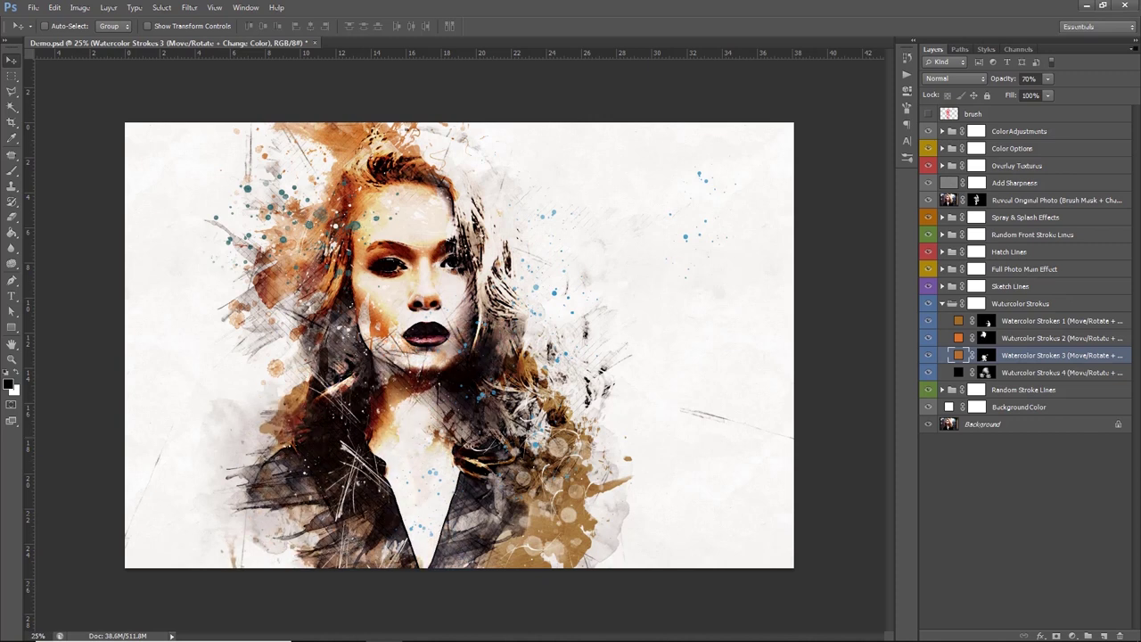
Scale Watercolor Strokes 3 to about 69%, rotate it 60°, and position it over the shoulder.
{"action": "key", "text": "ctrl+t"}
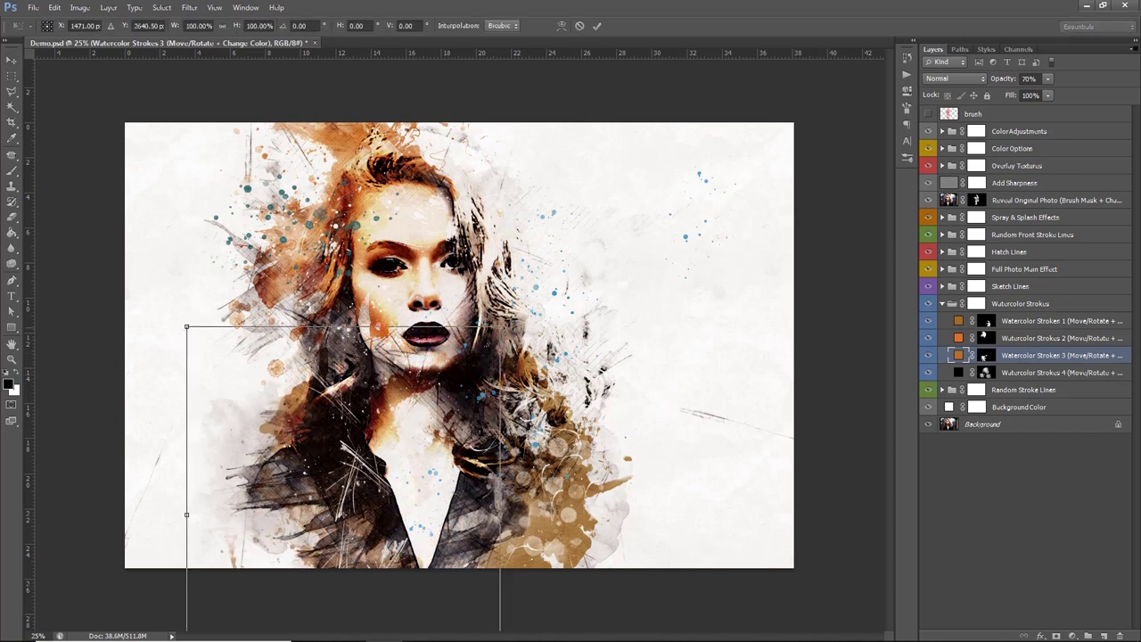
{"action": "left_click_drag", "start_coordinate": [187, 326], "coordinate": [267, 384]}
{"action": "mouse_move", "coordinate": [425, 382]}
{"action": "left_mouse_down"}
{"action": "mouse_move", "coordinate": [424, 415]}
{"action": "mouse_move", "coordinate": [332, 395]}
{"action": "mouse_move", "coordinate": [449, 392]}
{"action": "left_mouse_up"}
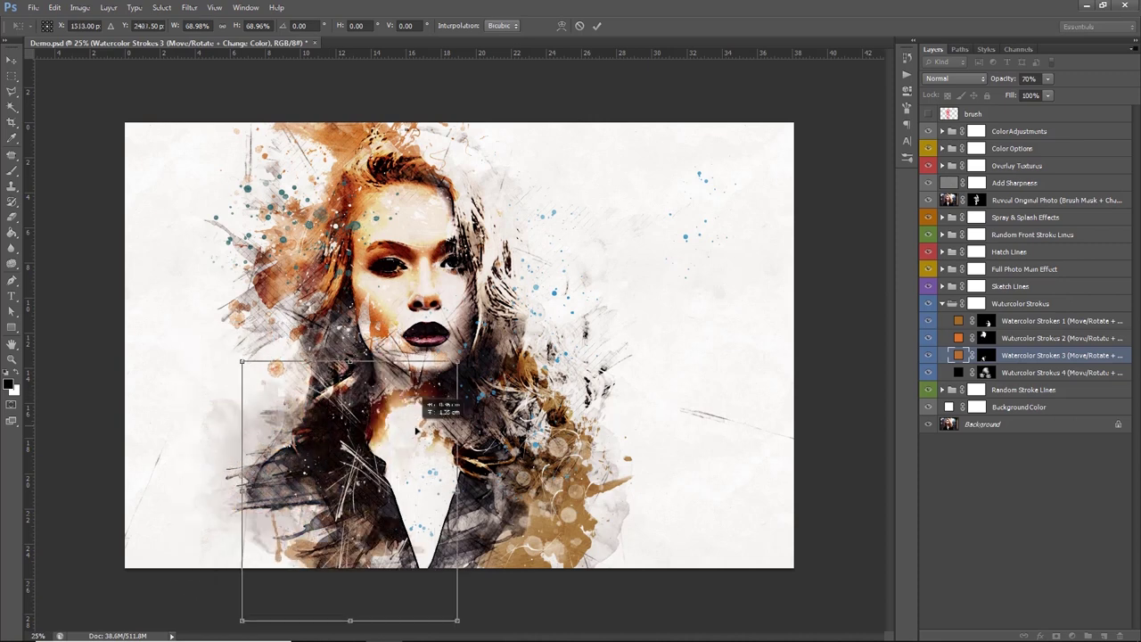
{"action": "mouse_move", "coordinate": [523, 389]}
{"action": "left_mouse_down"}
{"action": "mouse_move", "coordinate": [519, 573]}
{"action": "mouse_move", "coordinate": [455, 575]}
{"action": "left_mouse_up"}
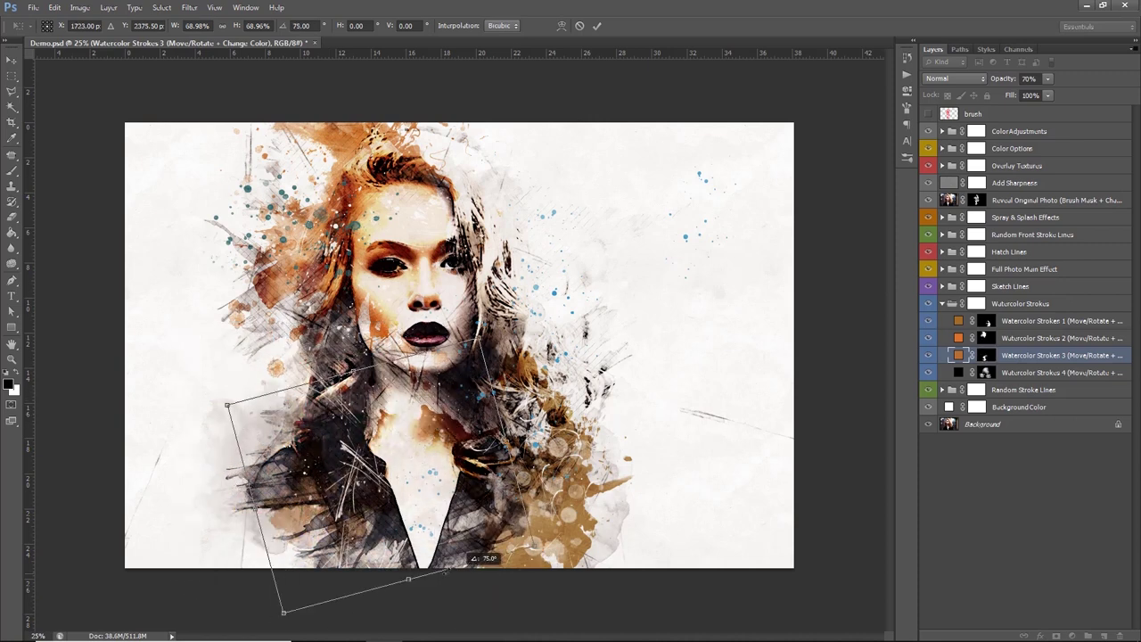
{"action": "left_click_drag", "start_coordinate": [439, 473], "coordinate": [410, 456]}
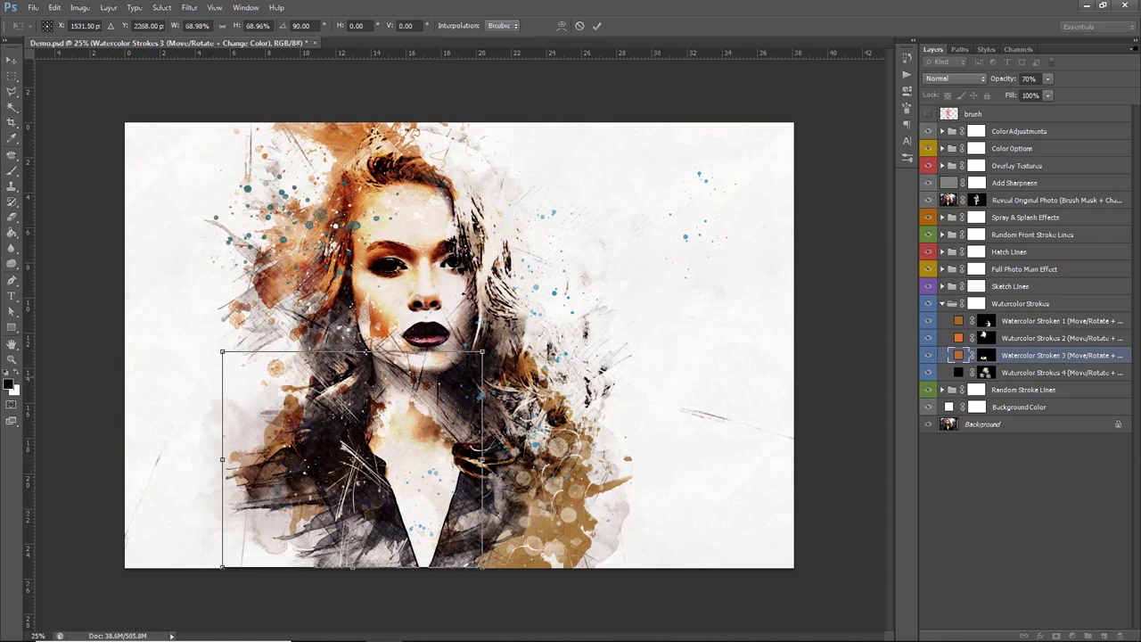
{"action": "left_click_drag", "start_coordinate": [466, 297], "coordinate": [460, 292]}
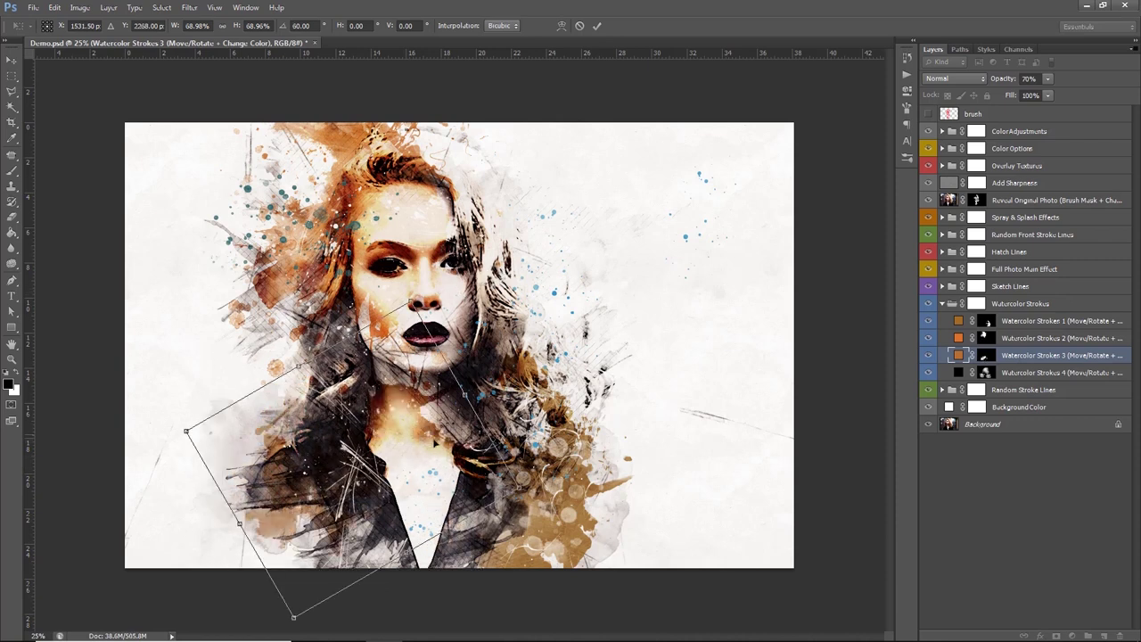
{"action": "left_click_drag", "start_coordinate": [423, 433], "coordinate": [434, 442]}
{"action": "key", "text": "Return"}
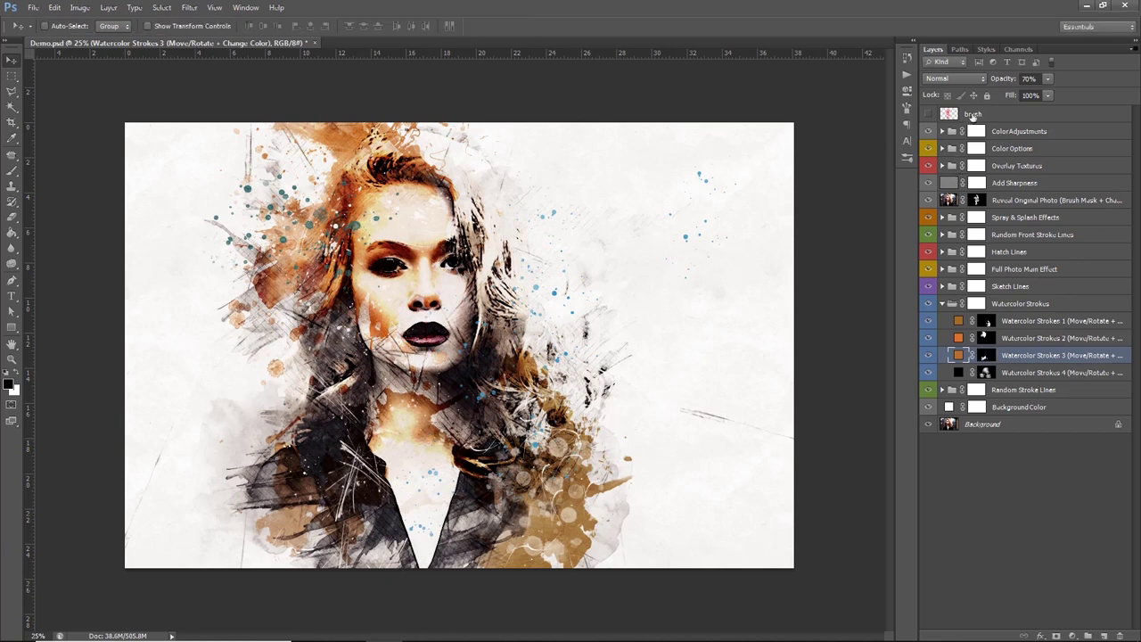
Set the Watercolor Strokes 3 opacity to 56%, then change it to 70%.
{"action": "left_click", "coordinate": [1032, 79]}
{"action": "type", "text": "56"}
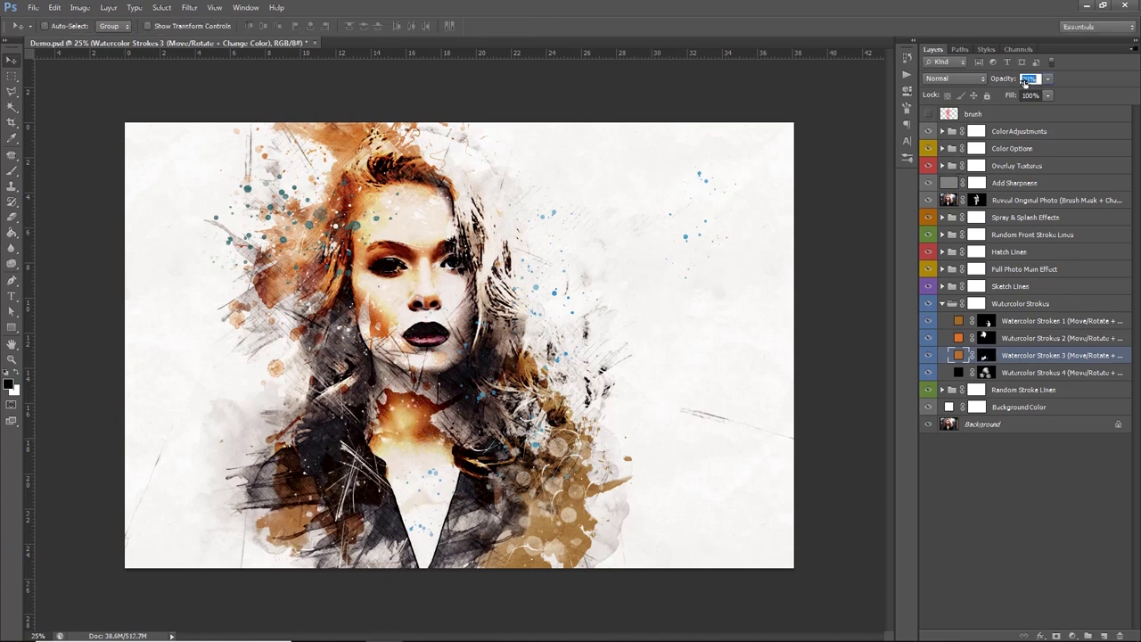
{"action": "key", "text": "Return"}
{"action": "key", "text": "Return"}
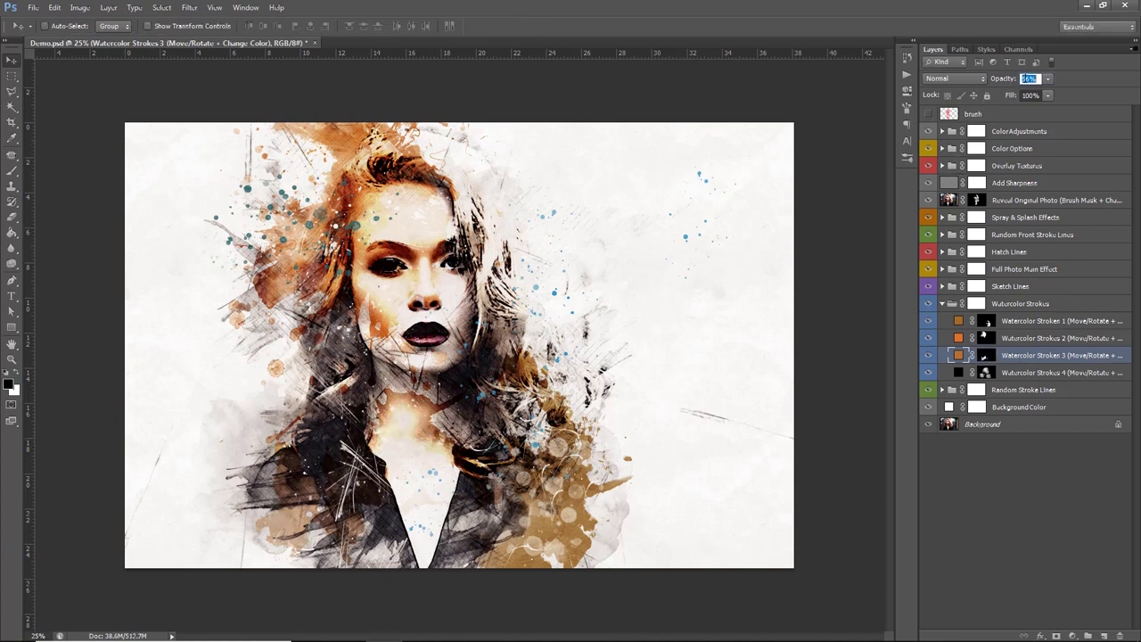
{"action": "type", "text": "70"}
{"action": "key", "text": "Return"}
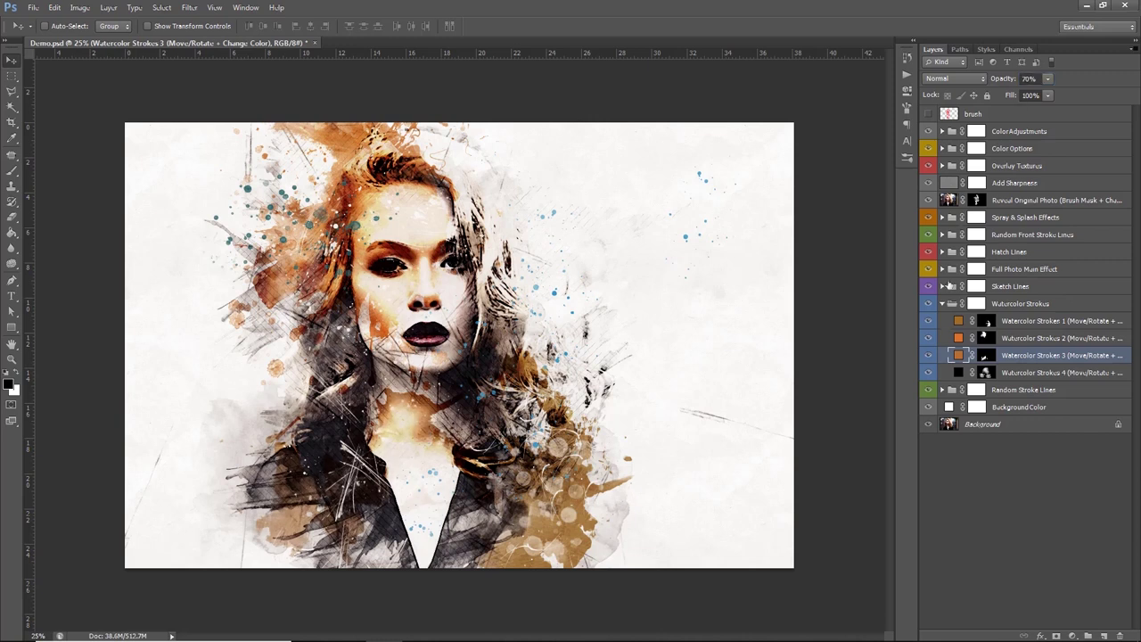
Recolour Watercolor Strokes 3 to soft lilac #be92d9 after trying blue and teal.
{"action": "double_click", "coordinate": [958, 355]}
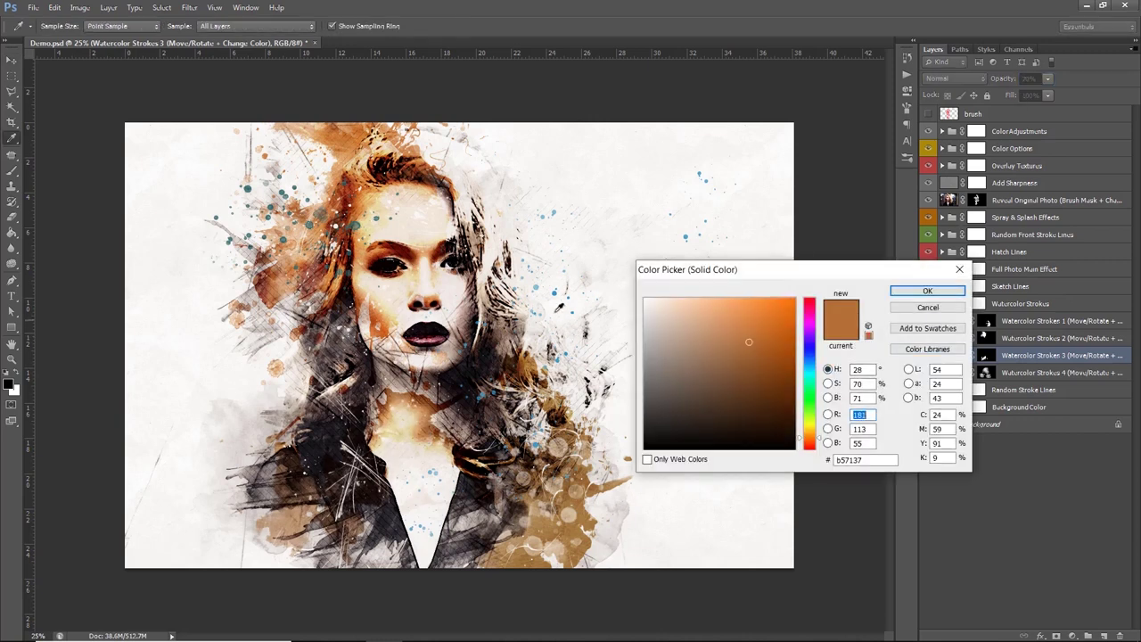
{"action": "left_click", "coordinate": [553, 292]}
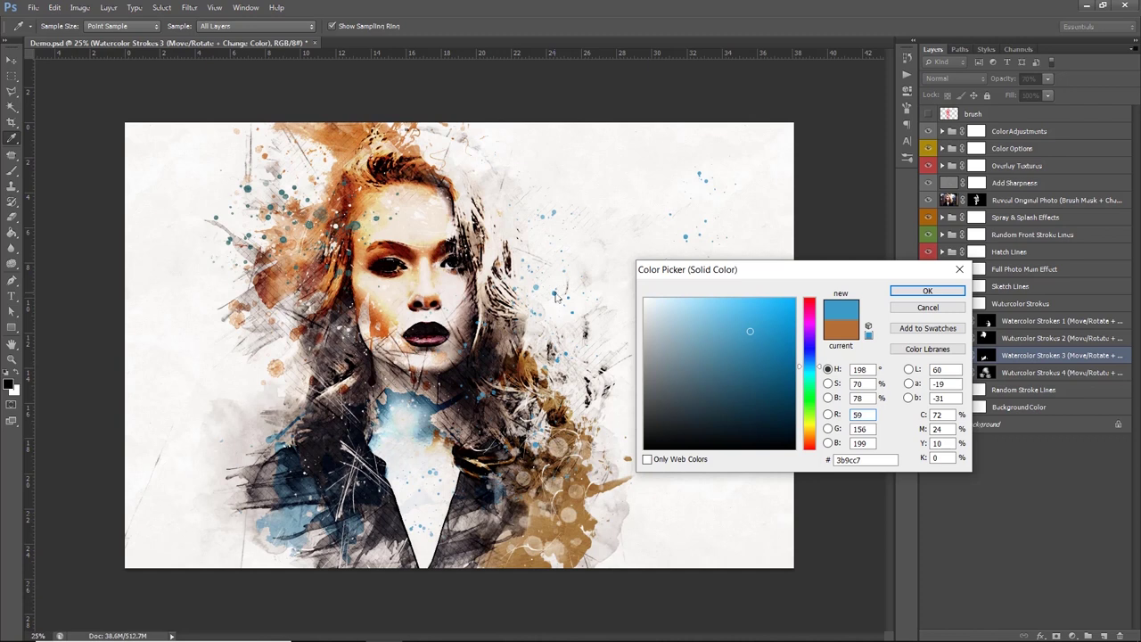
{"action": "mouse_move", "coordinate": [728, 316]}
{"action": "left_mouse_down"}
{"action": "mouse_move", "coordinate": [692, 298]}
{"action": "mouse_move", "coordinate": [749, 349]}
{"action": "left_mouse_up"}
{"action": "mouse_move", "coordinate": [810, 352]}
{"action": "left_mouse_down"}
{"action": "mouse_move", "coordinate": [811, 338]}
{"action": "mouse_move", "coordinate": [813, 356]}
{"action": "left_mouse_up"}
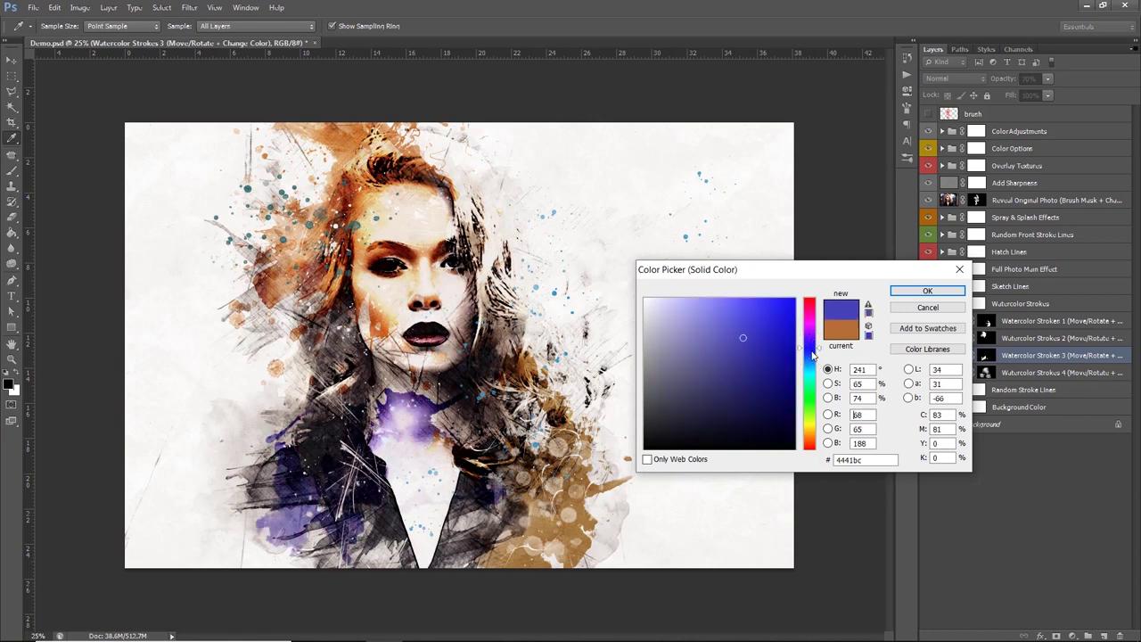
{"action": "left_click", "coordinate": [809, 382]}
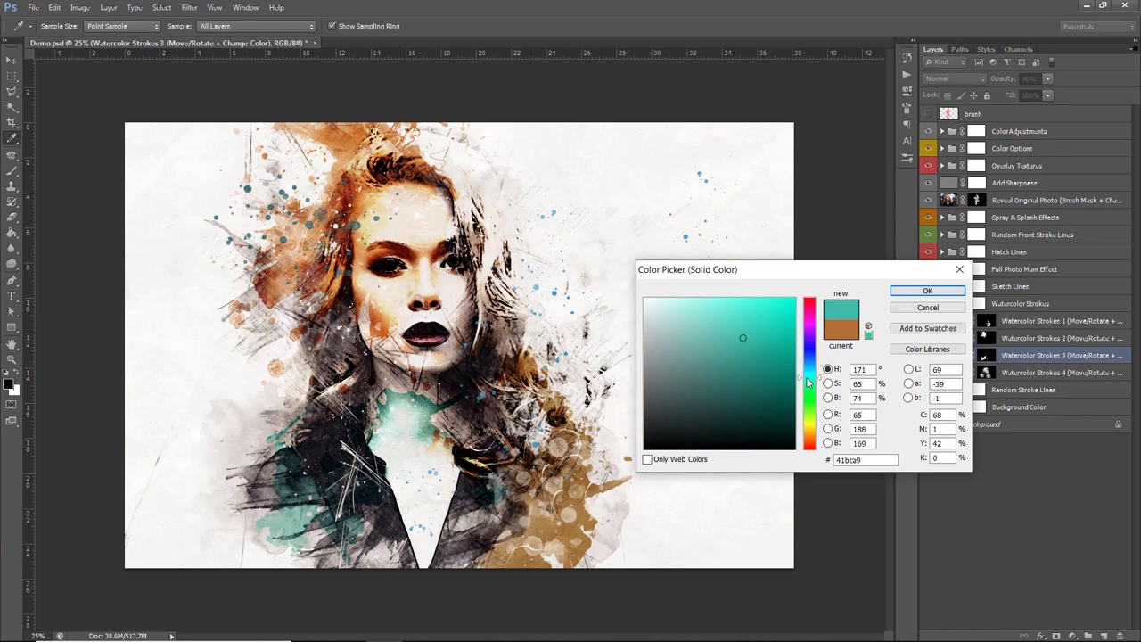
{"action": "left_click_drag", "start_coordinate": [679, 330], "coordinate": [693, 320]}
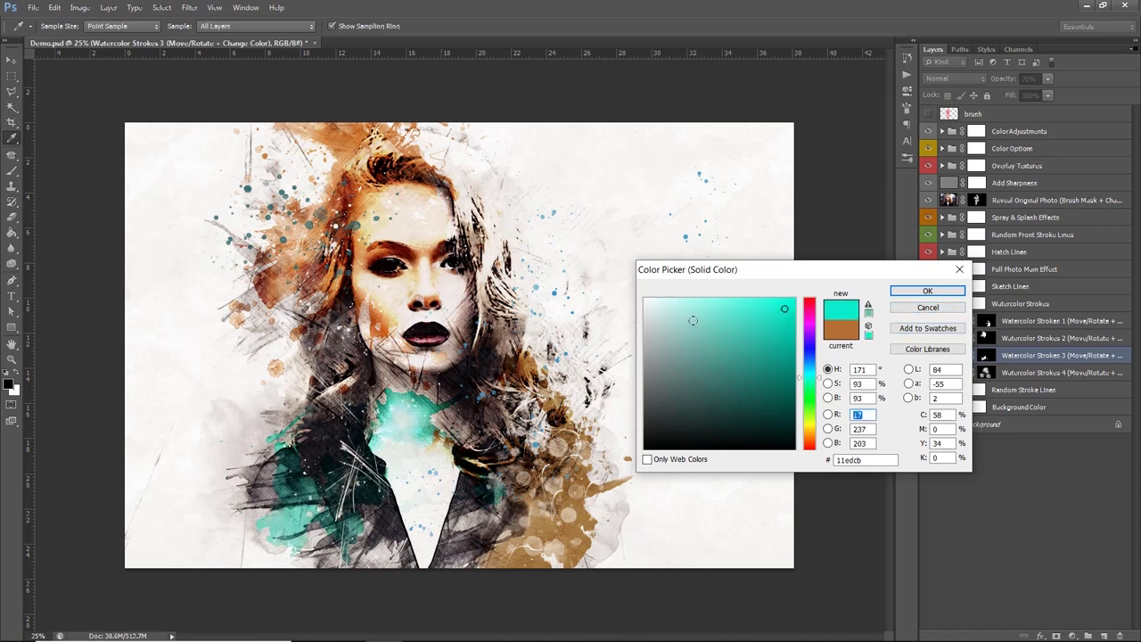
{"action": "left_click", "coordinate": [810, 336]}
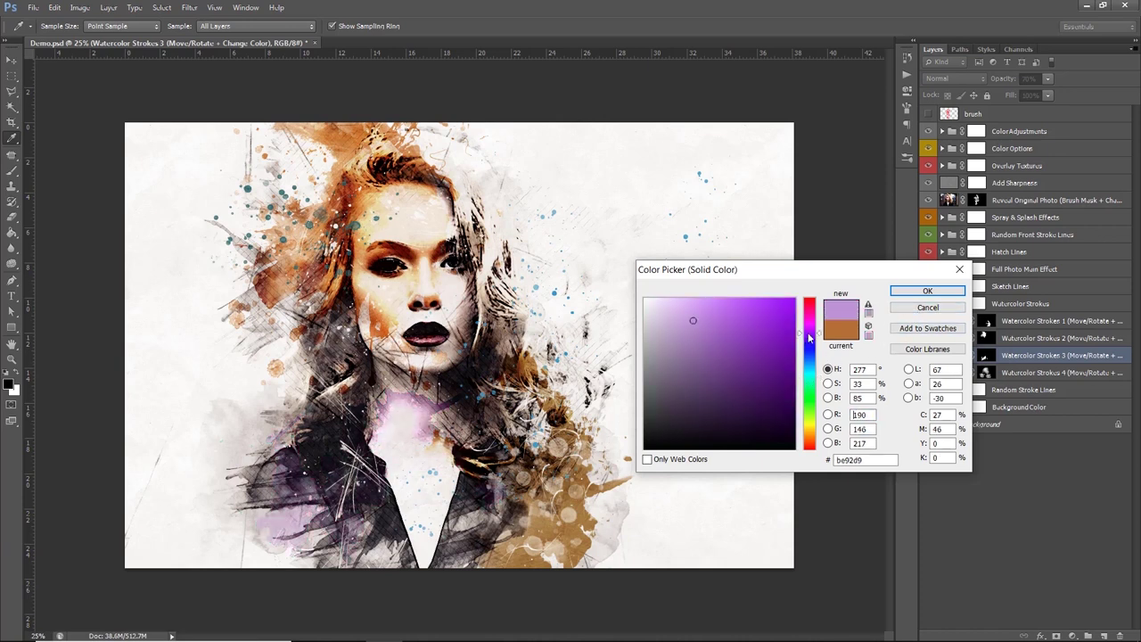
{"action": "left_click", "coordinate": [927, 291]}
{"action": "key", "text": "ctrl+t"}
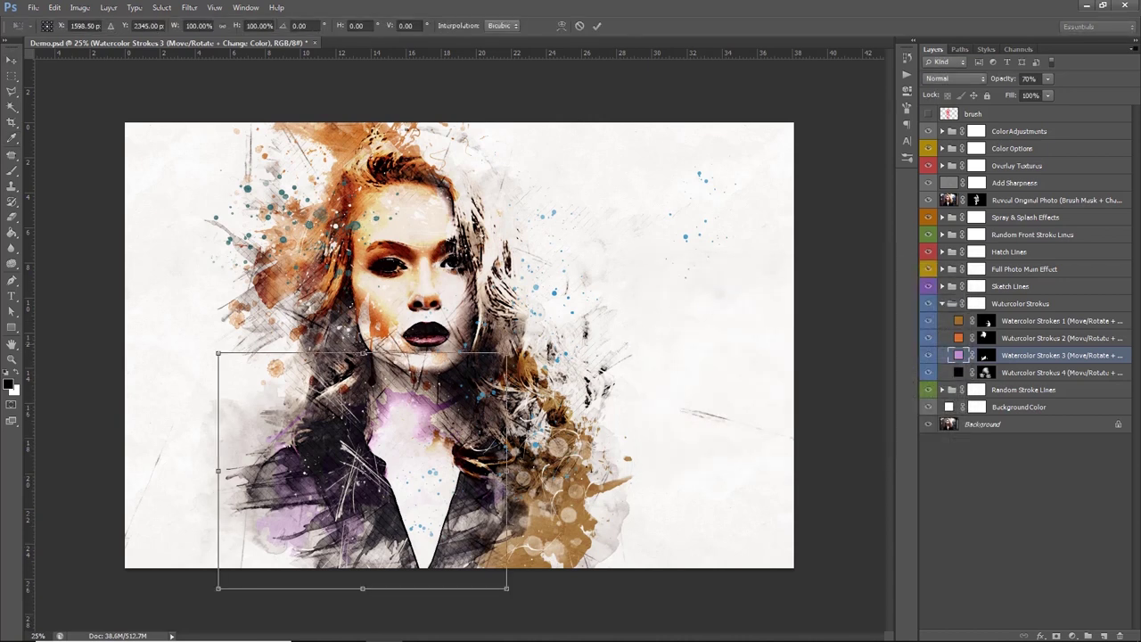
Rotate the lilac strokes about 165°, move them over the chest, and raise opacity to 82%.
{"action": "left_click_drag", "start_coordinate": [589, 470], "coordinate": [188, 472]}
{"action": "left_click_drag", "start_coordinate": [331, 517], "coordinate": [318, 510]}
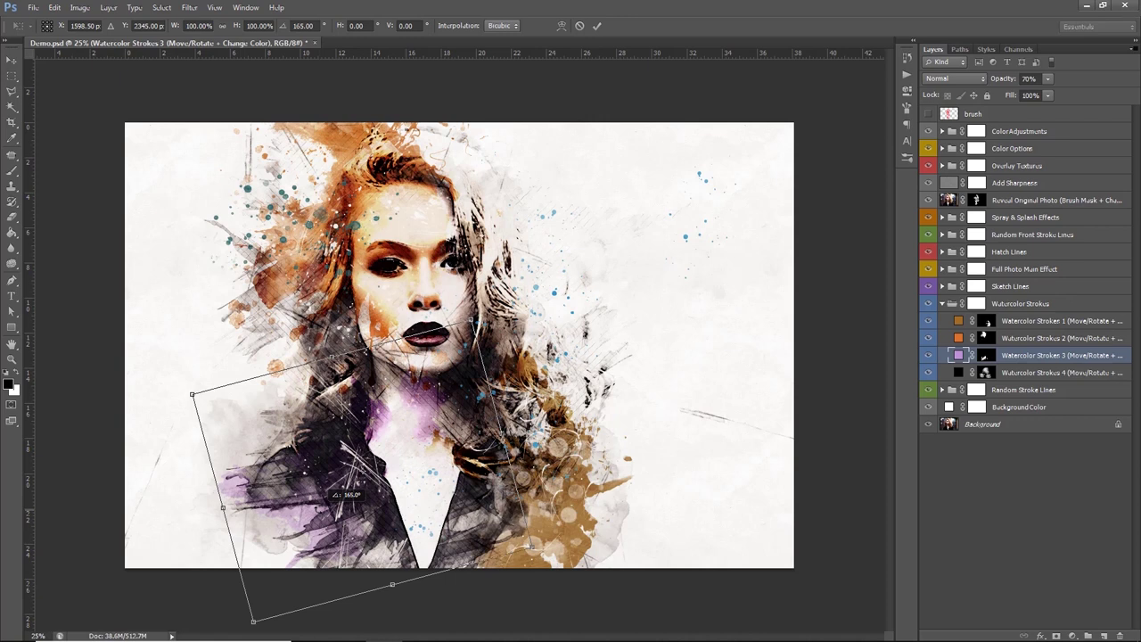
{"action": "mouse_move", "coordinate": [363, 423]}
{"action": "left_mouse_down"}
{"action": "mouse_move", "coordinate": [419, 444]}
{"action": "mouse_move", "coordinate": [368, 412]}
{"action": "mouse_move", "coordinate": [501, 225]}
{"action": "left_mouse_up"}
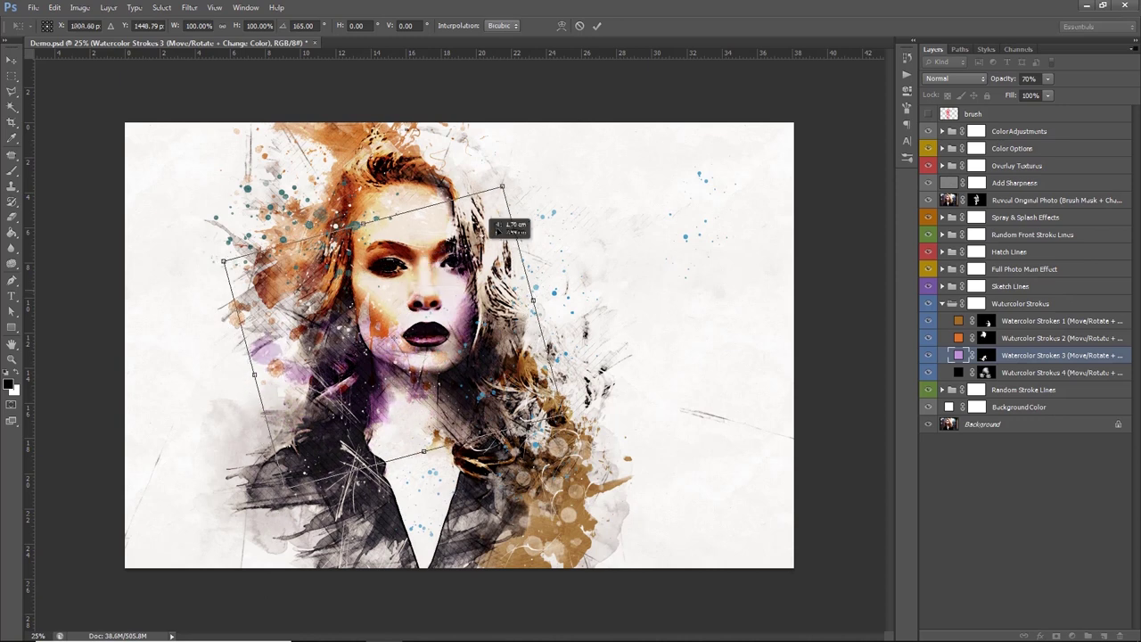
{"action": "mouse_move", "coordinate": [500, 224]}
{"action": "left_mouse_down"}
{"action": "mouse_move", "coordinate": [492, 415]}
{"action": "mouse_move", "coordinate": [390, 431]}
{"action": "mouse_move", "coordinate": [394, 440]}
{"action": "left_mouse_up"}
{"action": "key", "text": "Return"}
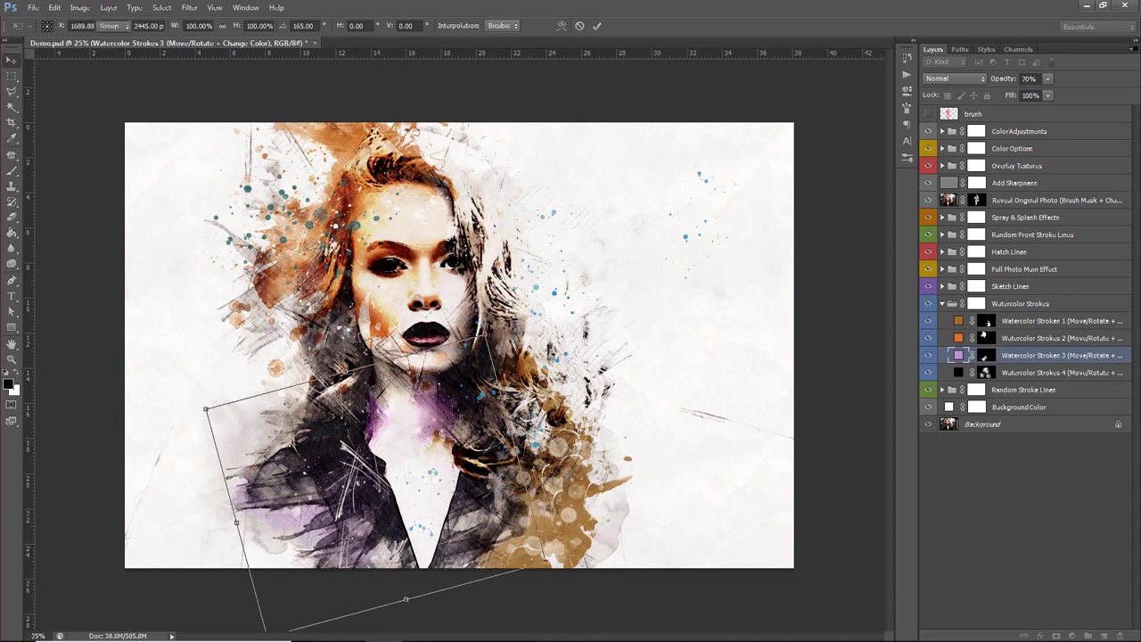
{"action": "mouse_move", "coordinate": [1005, 83]}
{"action": "left_mouse_down"}
{"action": "mouse_move", "coordinate": [1023, 81]}
{"action": "mouse_move", "coordinate": [1011, 83]}
{"action": "left_mouse_up"}
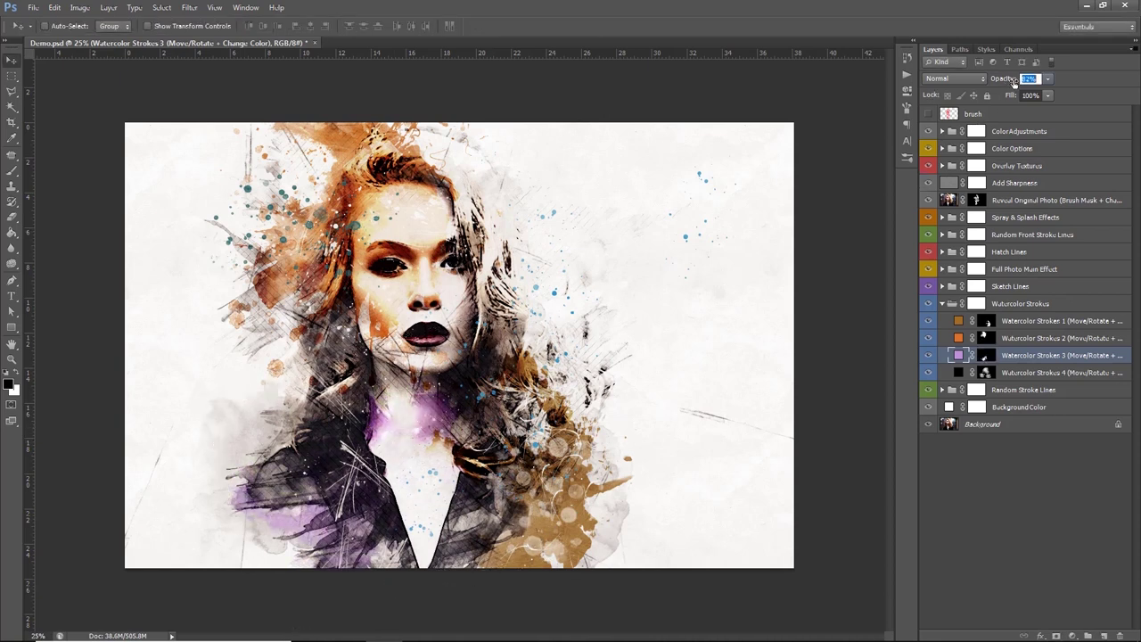
Recolour Watercolor Strokes 3 from lilac to a light peach (#eec18a).
{"action": "double_click", "coordinate": [959, 355]}
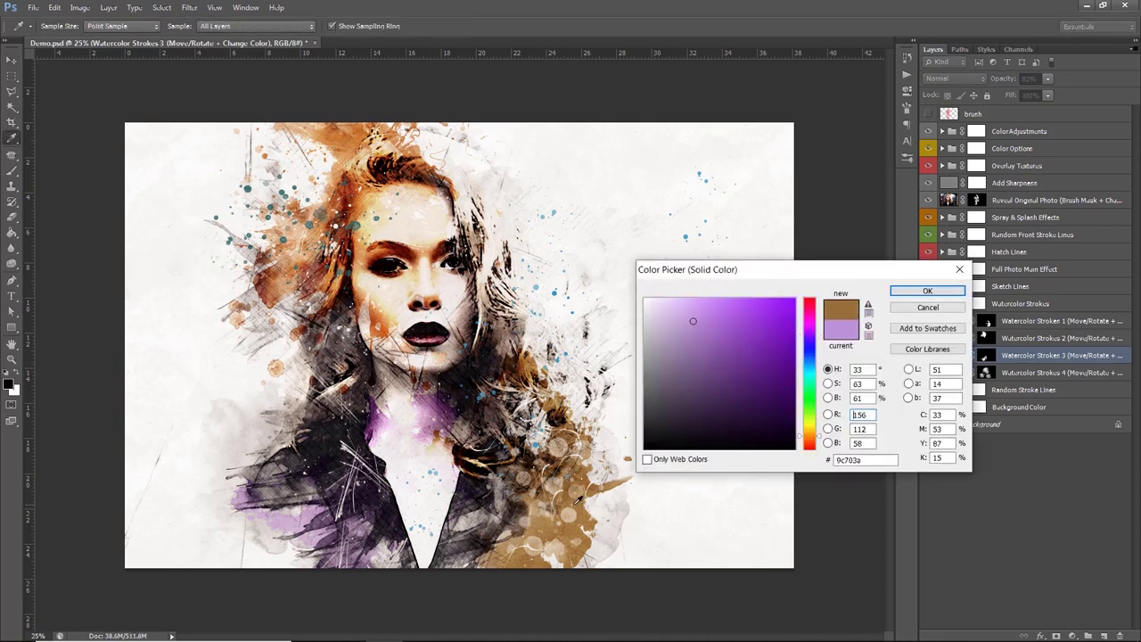
{"action": "left_click", "coordinate": [577, 503]}
{"action": "mouse_move", "coordinate": [757, 361]}
{"action": "left_mouse_down"}
{"action": "mouse_move", "coordinate": [699, 302]}
{"action": "mouse_move", "coordinate": [717, 314]}
{"action": "left_mouse_up"}
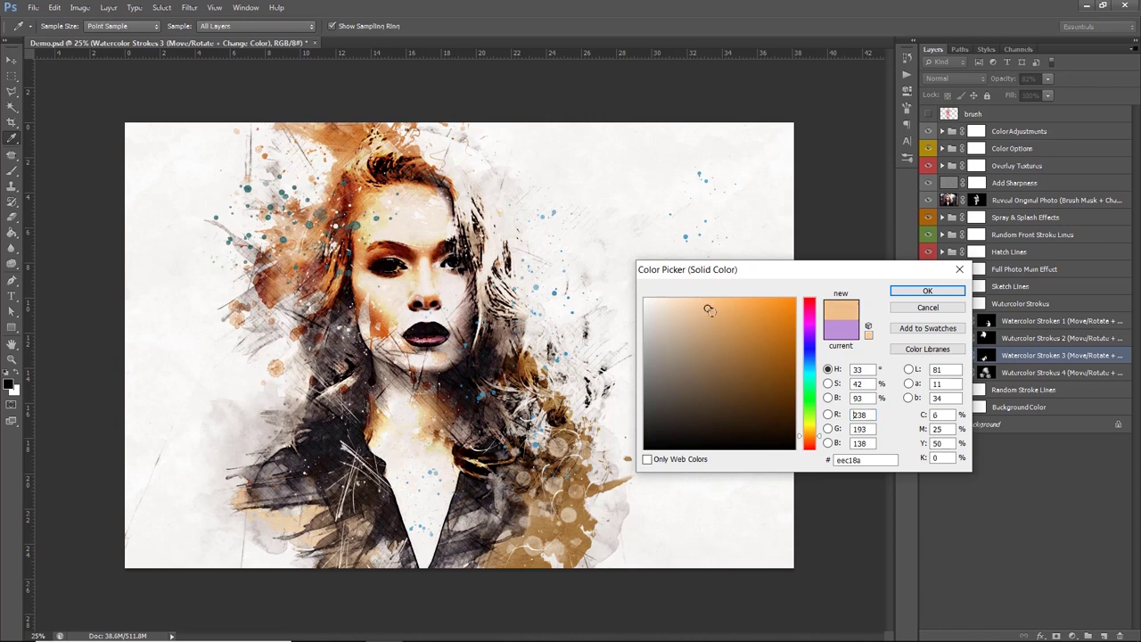
{"action": "left_click", "coordinate": [902, 295]}
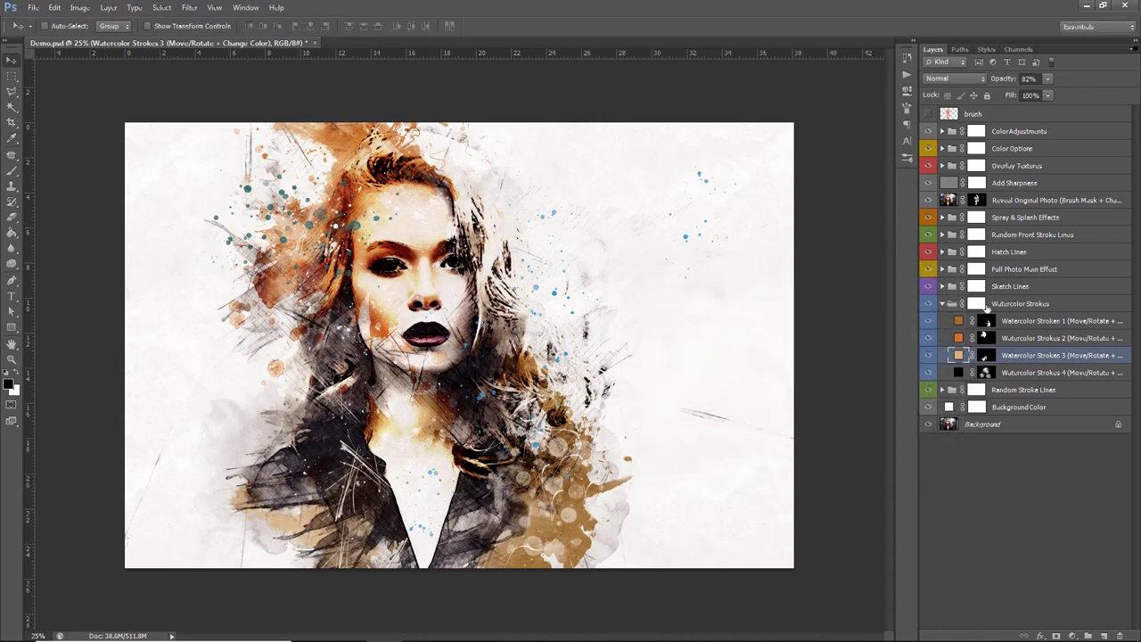
Compare the image with Watercolor Strokes 3 and 4 hidden, leaving layer 3 hidden.
{"action": "left_click", "coordinate": [927, 356]}
{"action": "left_click", "coordinate": [927, 357]}
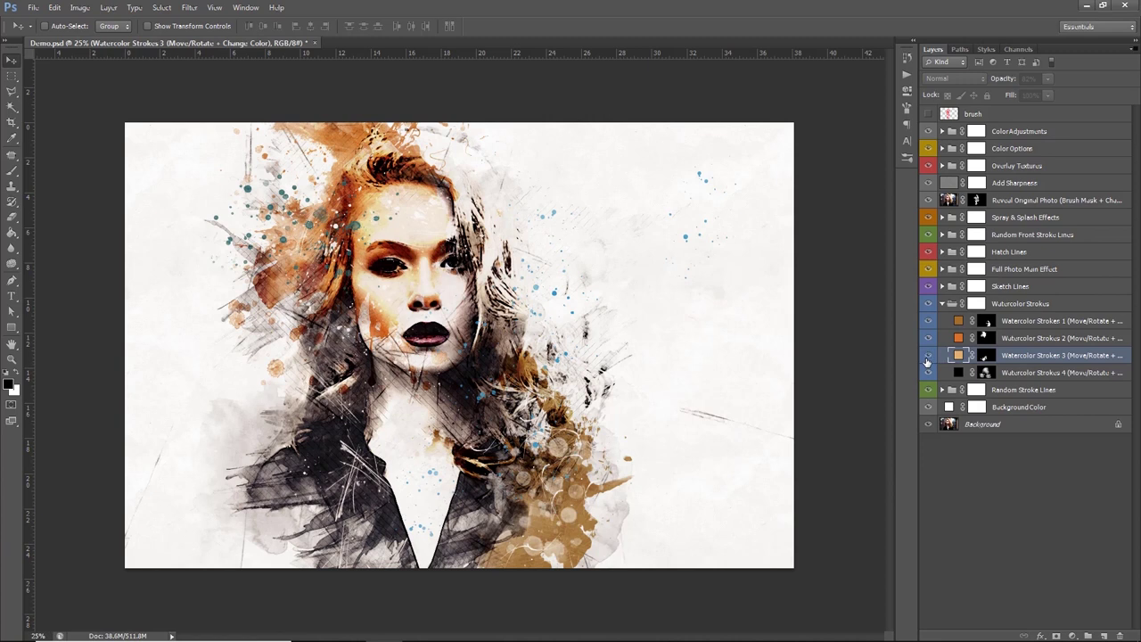
{"action": "left_click", "coordinate": [927, 357]}
{"action": "left_click", "coordinate": [929, 373]}
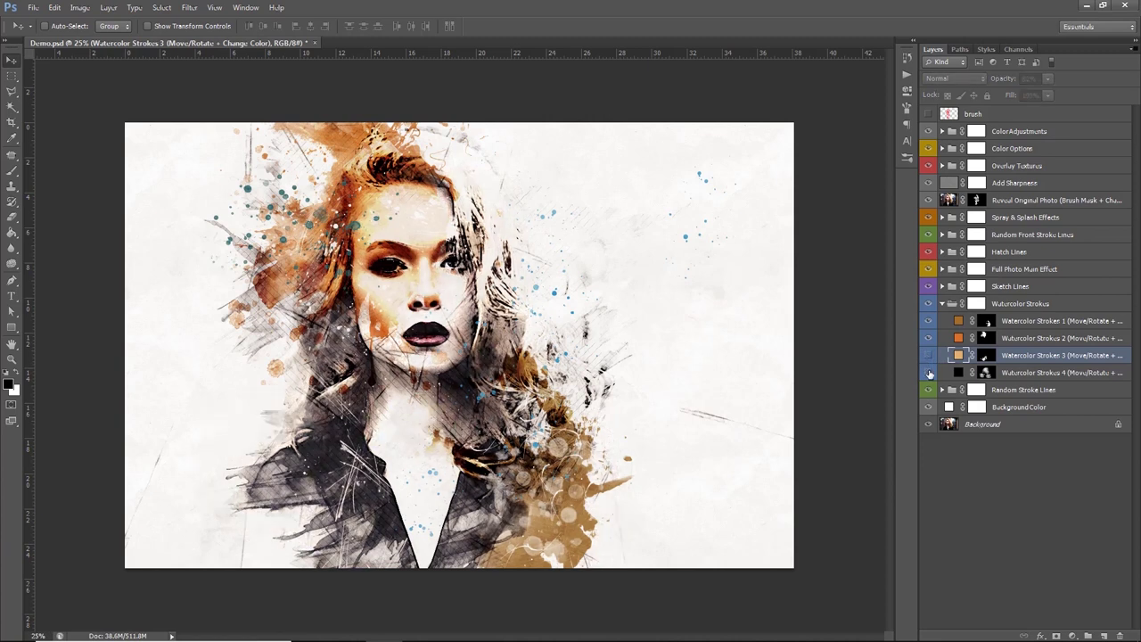
{"action": "left_click", "coordinate": [929, 373]}
{"action": "left_click", "coordinate": [1018, 373]}
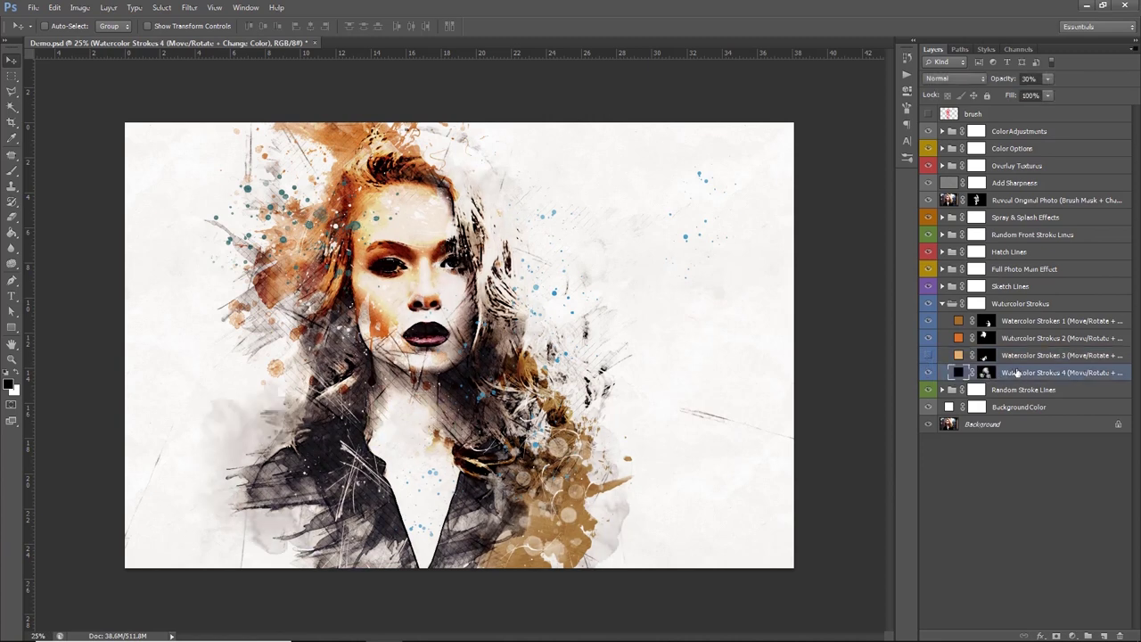
Try pale pink, dark red and pale beige fill colours on Watercolor Strokes 4.
{"action": "double_click", "coordinate": [958, 373]}
{"action": "left_click", "coordinate": [659, 297]}
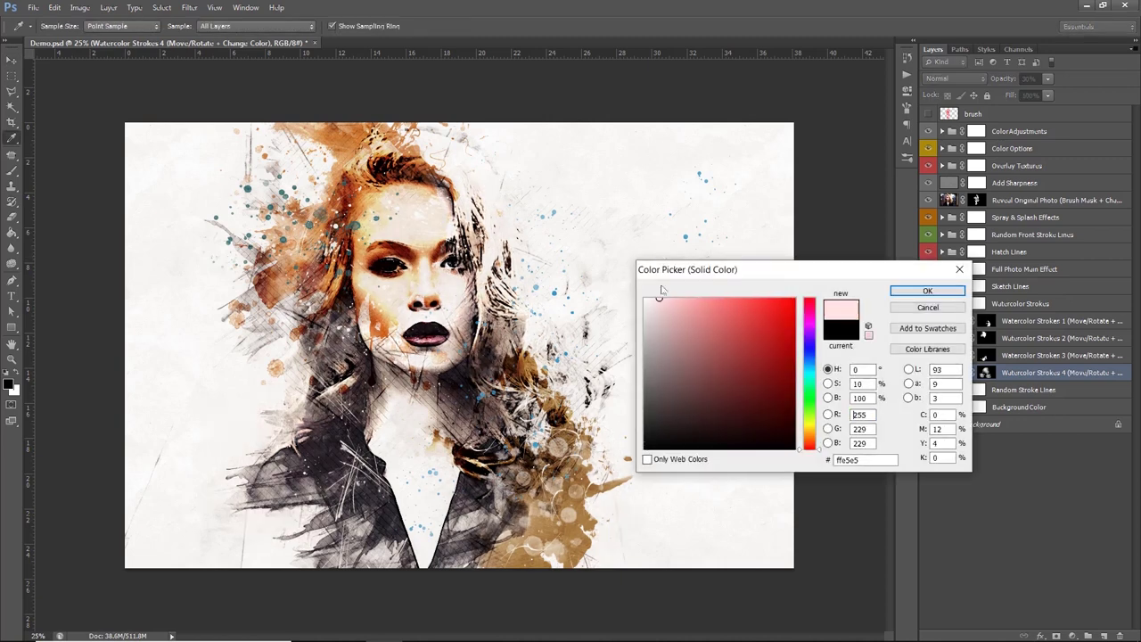
{"action": "left_click_drag", "start_coordinate": [668, 327], "coordinate": [761, 348]}
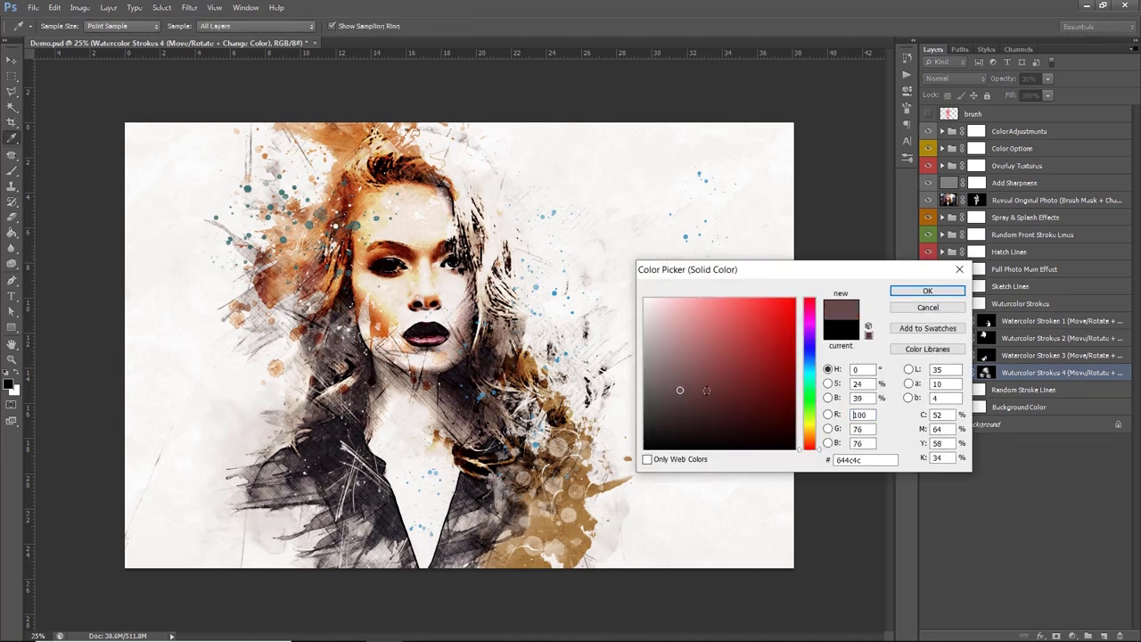
{"action": "left_click", "coordinate": [580, 496]}
{"action": "left_click_drag", "start_coordinate": [730, 322], "coordinate": [686, 310]}
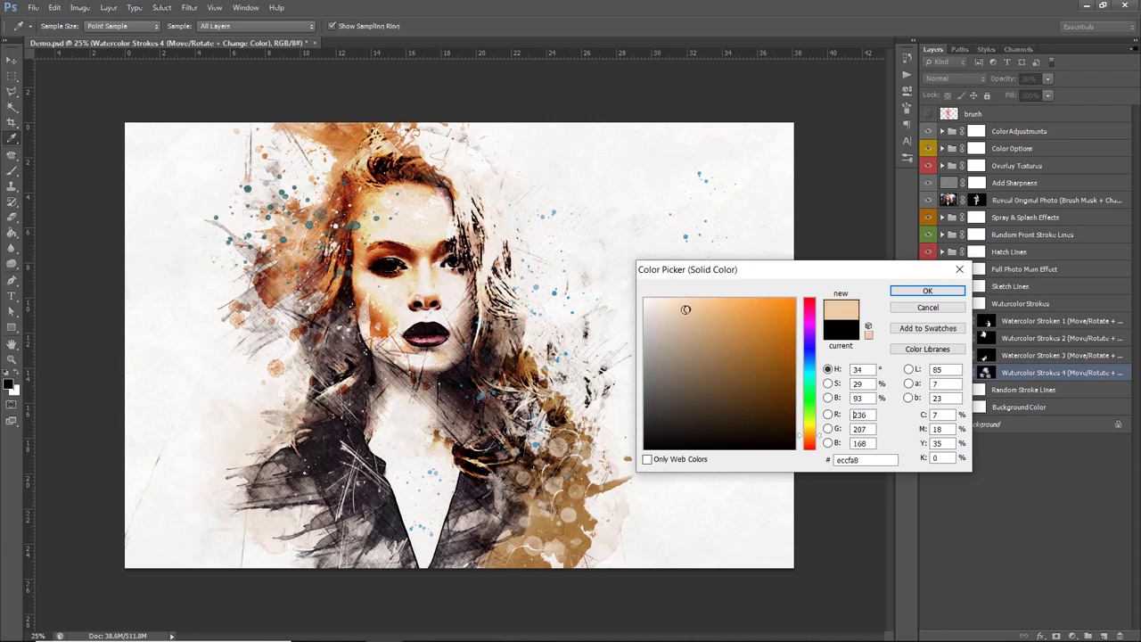
{"action": "left_click", "coordinate": [927, 290]}
Lower the Watercolor Strokes 4 layer opacity to 25%.
{"action": "mouse_move", "coordinate": [1001, 79]}
{"action": "left_mouse_down"}
{"action": "mouse_move", "coordinate": [1017, 83]}
{"action": "mouse_move", "coordinate": [1006, 84]}
{"action": "left_mouse_up"}
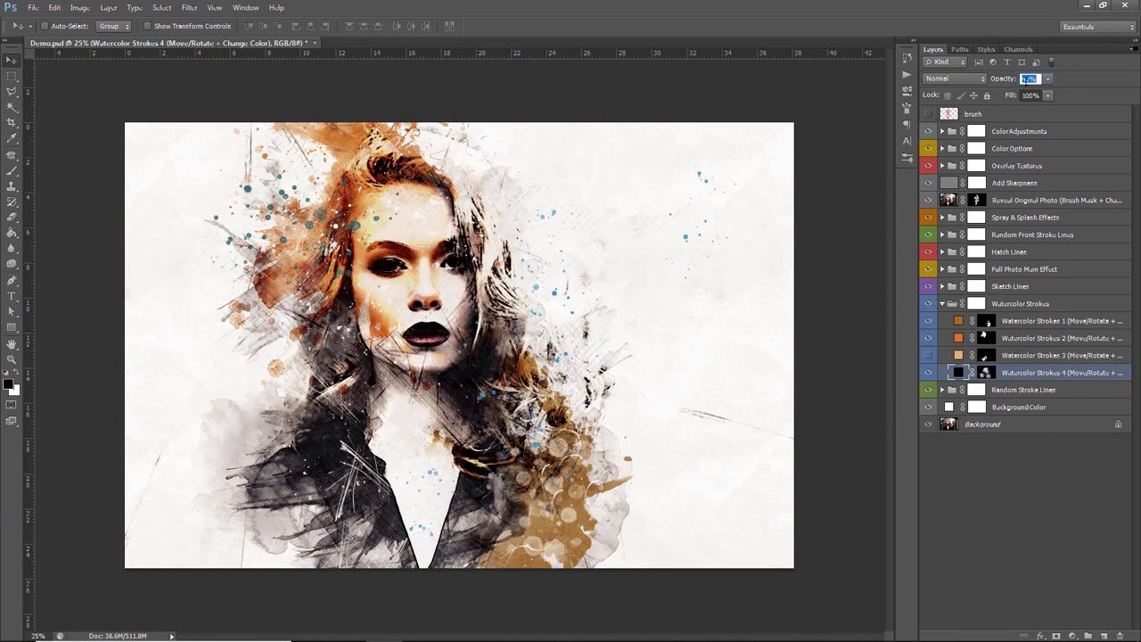
{"action": "type", "text": "25"}
{"action": "key", "text": "Return"}
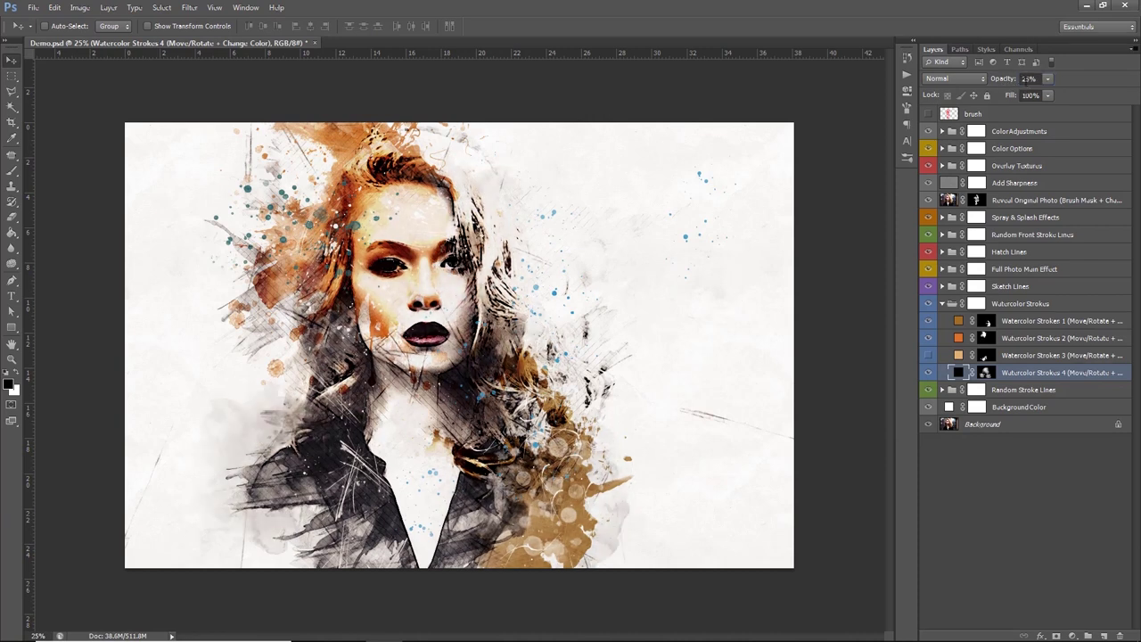
{"action": "left_click", "coordinate": [1023, 303]}
Collapse Watercolor Strokes, expand Random Stroke Lines, and move the Random Stroke Lines 1 strokes.
{"action": "left_click", "coordinate": [942, 303]}
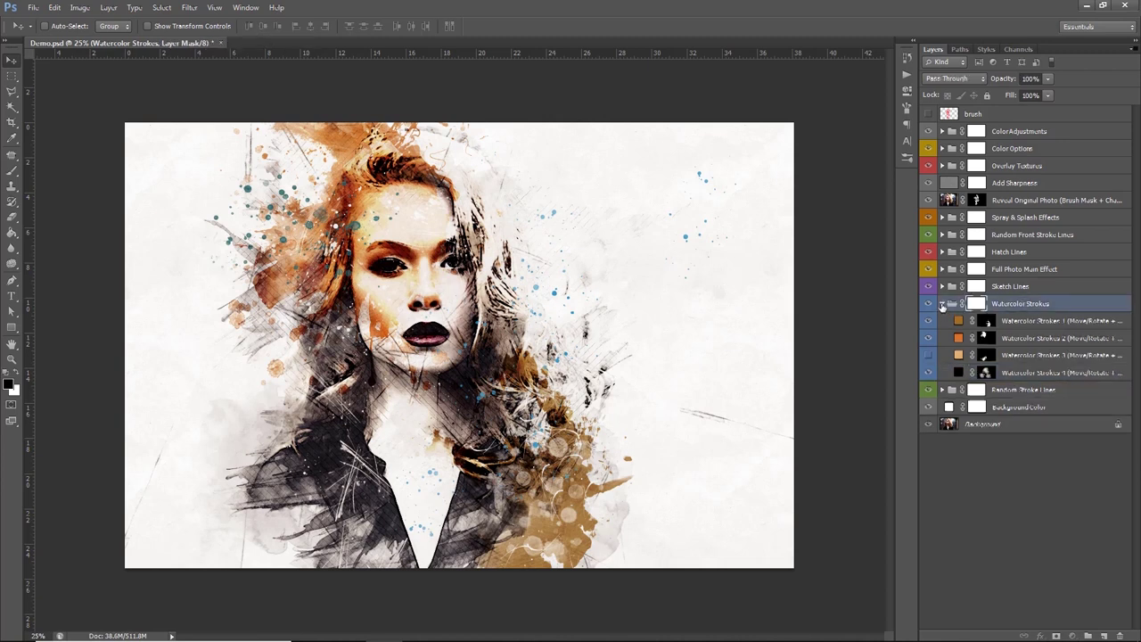
{"action": "left_click", "coordinate": [1019, 323]}
{"action": "left_click", "coordinate": [942, 321]}
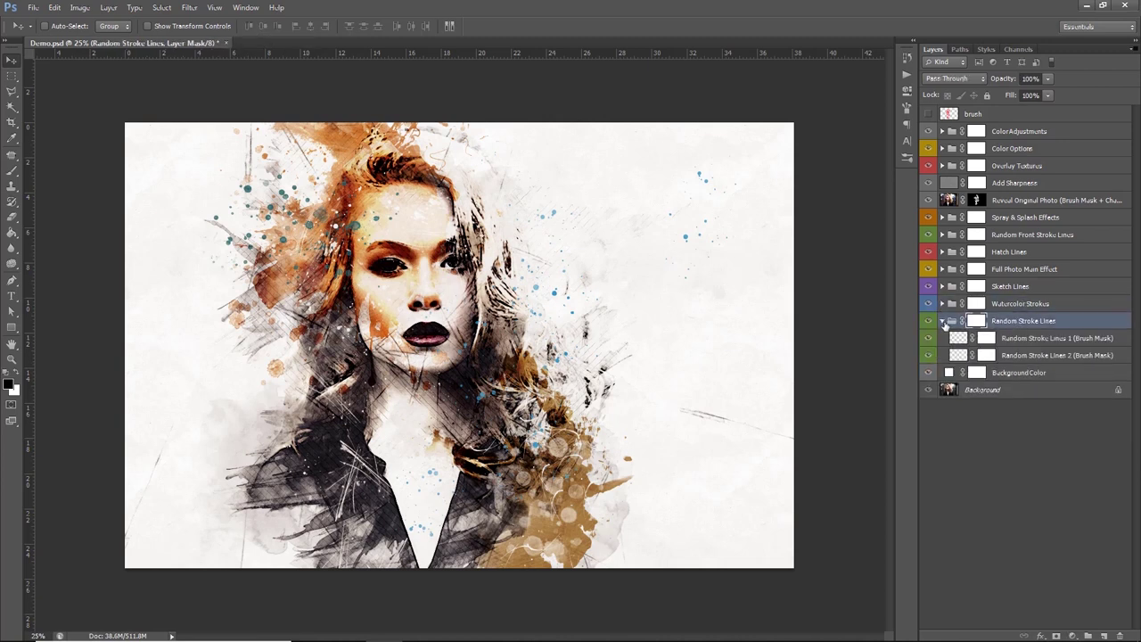
{"action": "left_click", "coordinate": [928, 321]}
{"action": "left_click", "coordinate": [1014, 338]}
{"action": "left_click_drag", "start_coordinate": [486, 303], "coordinate": [505, 237]}
Target the Random Stroke Lines 1 mask with the Brush and check the 700 px preset.
{"action": "left_click", "coordinate": [985, 339]}
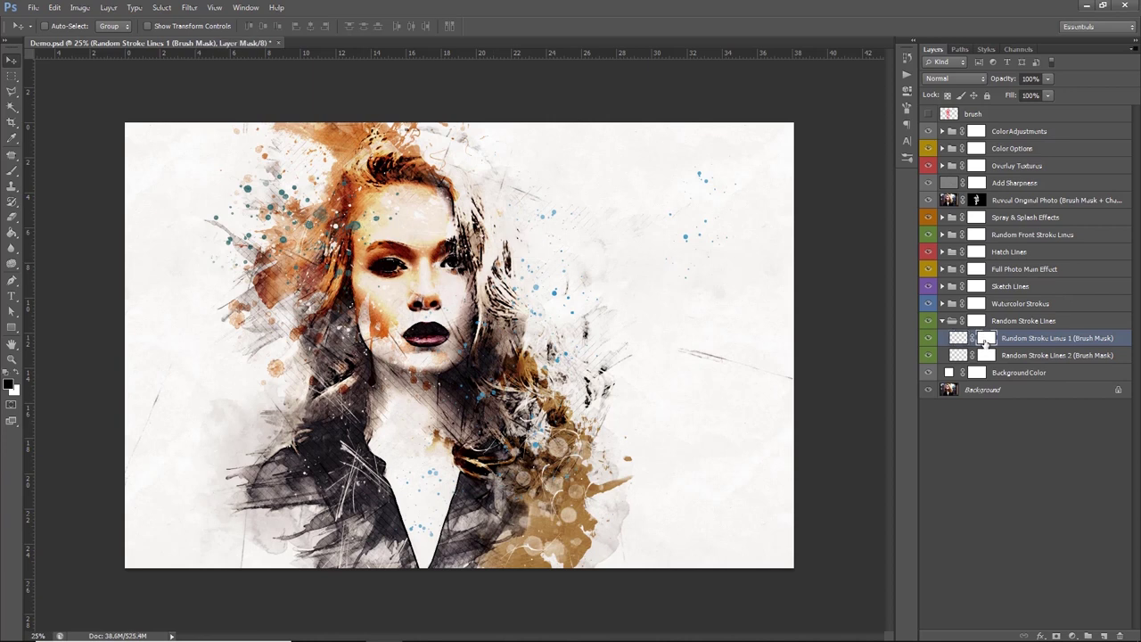
{"action": "left_click", "coordinate": [11, 171]}
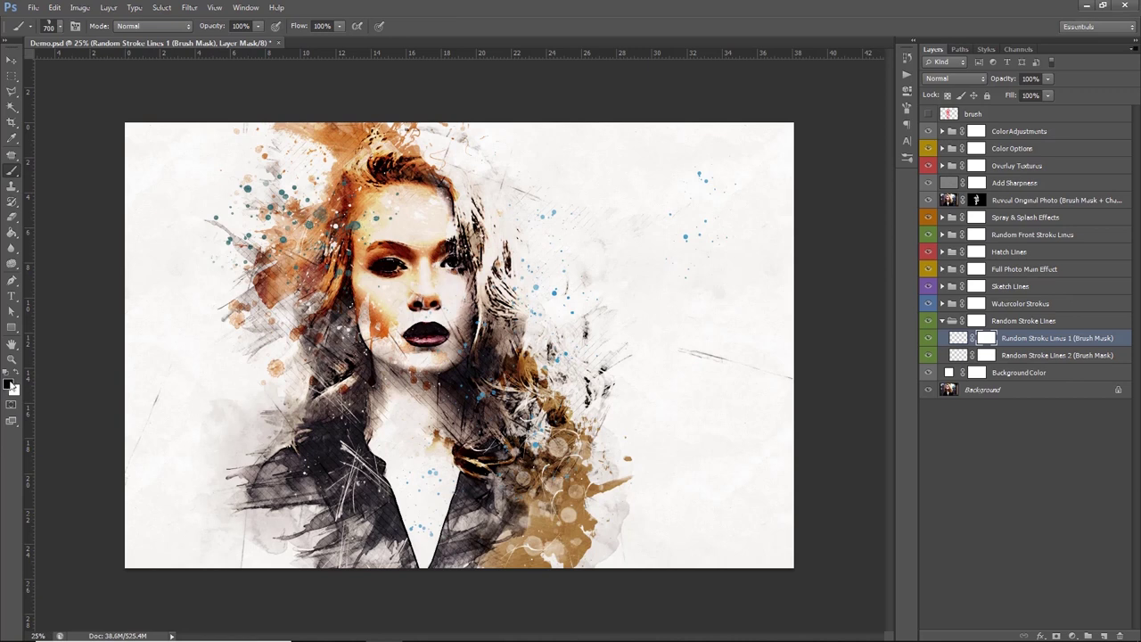
{"action": "right_click", "coordinate": [456, 304]}
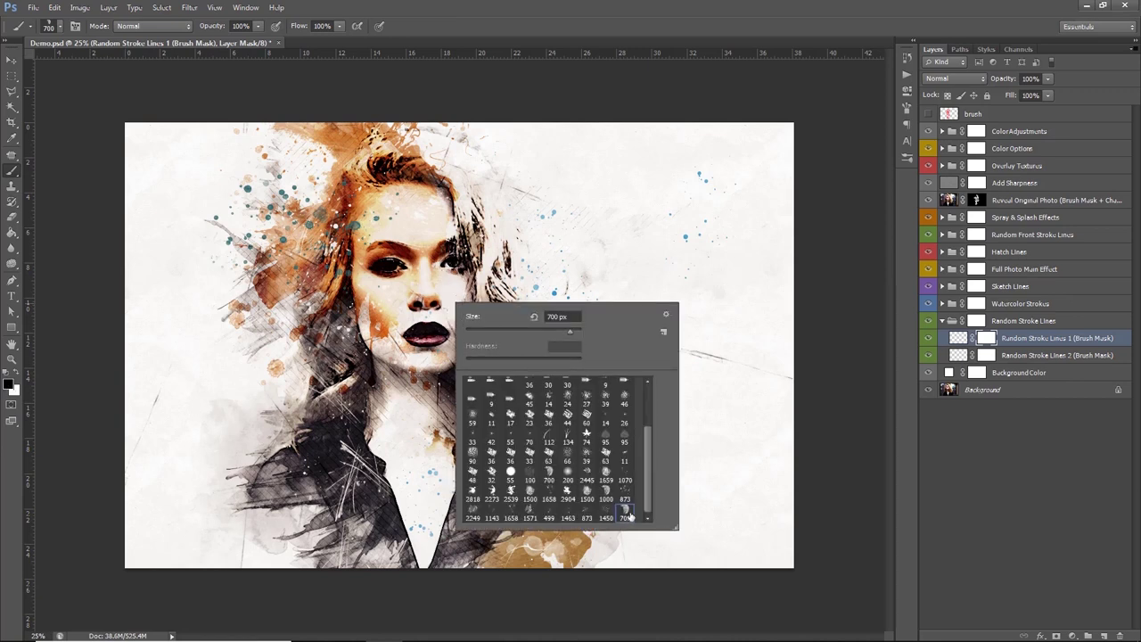
{"action": "left_click", "coordinate": [985, 339]}
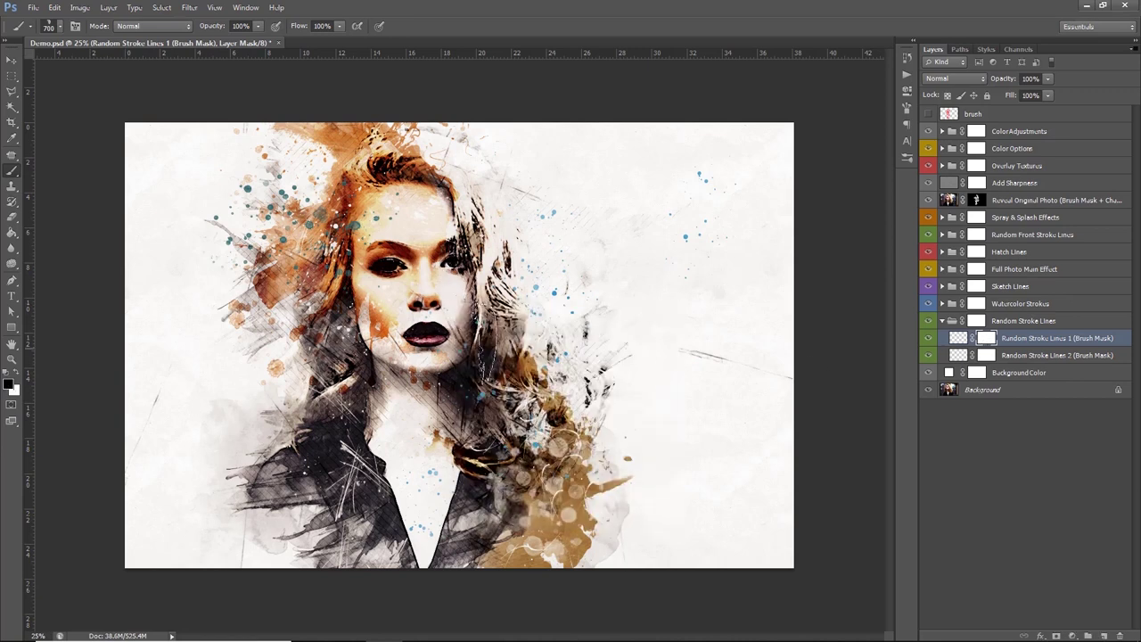
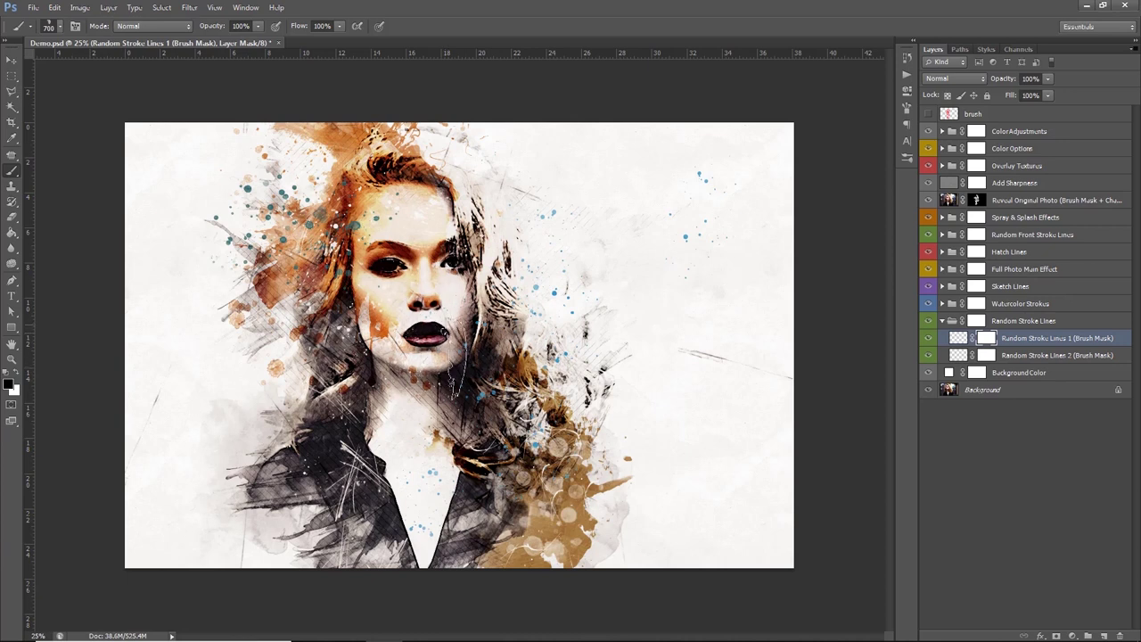
Paint white on the stroke mask to reveal sketch lines across the neck, undoing a stray nose stroke.
{"action": "left_click_drag", "start_coordinate": [442, 321], "coordinate": [429, 292]}
{"action": "key", "text": "ctrl+z"}
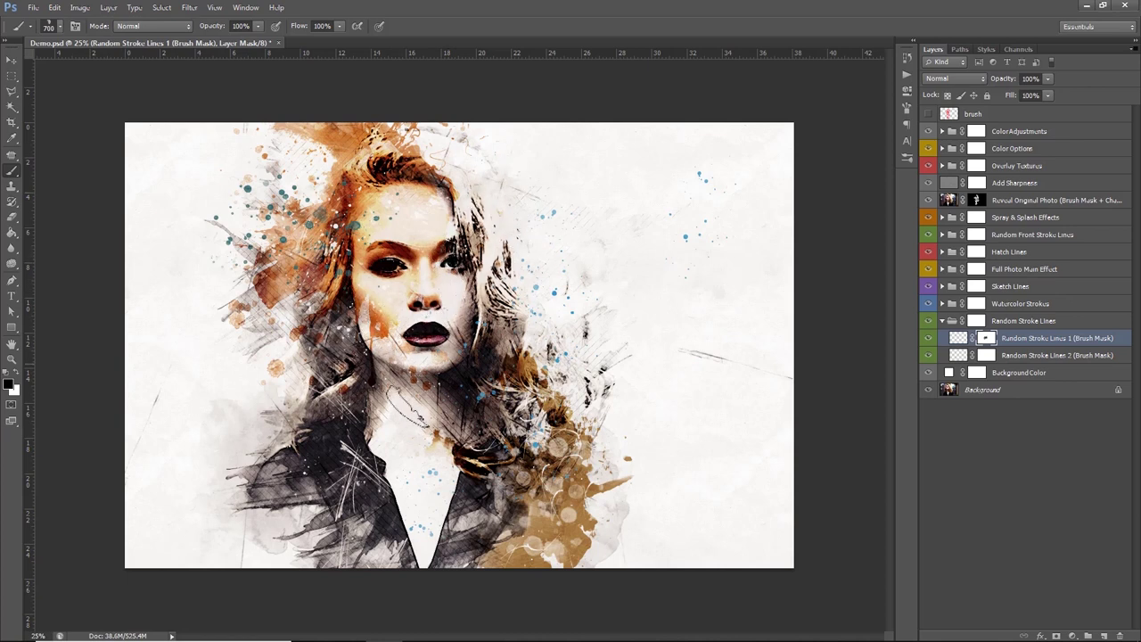
{"action": "left_click_drag", "start_coordinate": [427, 392], "coordinate": [497, 415]}
Shift the Random Stroke Lines 2 layer slightly left and down into its final position.
{"action": "left_click", "coordinate": [961, 356]}
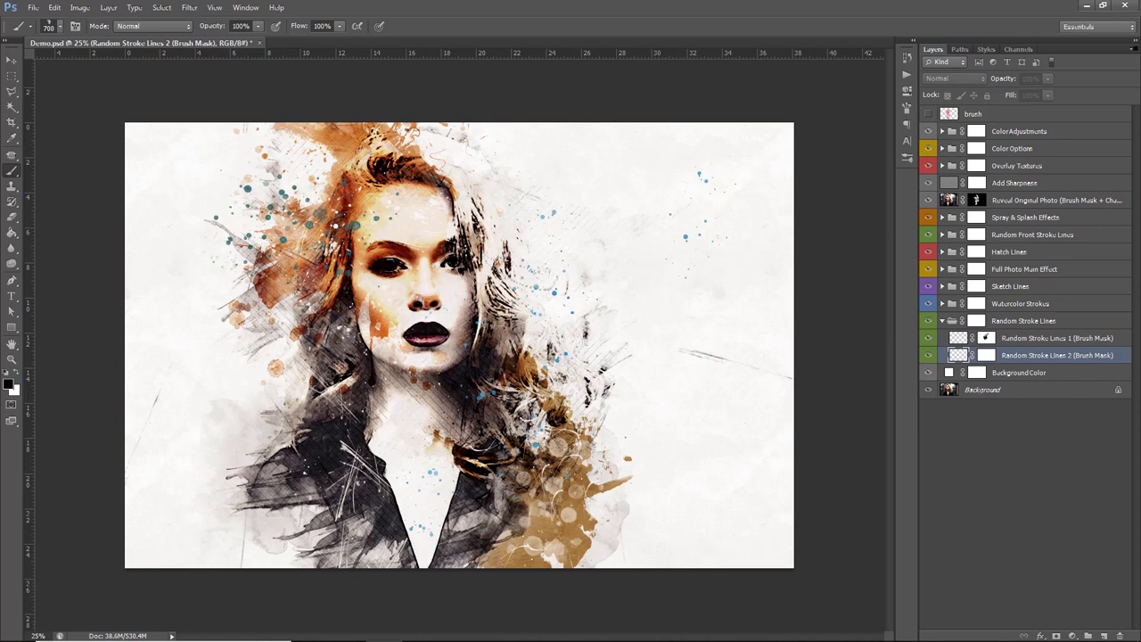
{"action": "left_click", "coordinate": [11, 60]}
{"action": "mouse_move", "coordinate": [455, 295]}
{"action": "left_mouse_down"}
{"action": "mouse_move", "coordinate": [365, 304]}
{"action": "mouse_move", "coordinate": [399, 339]}
{"action": "left_mouse_up"}
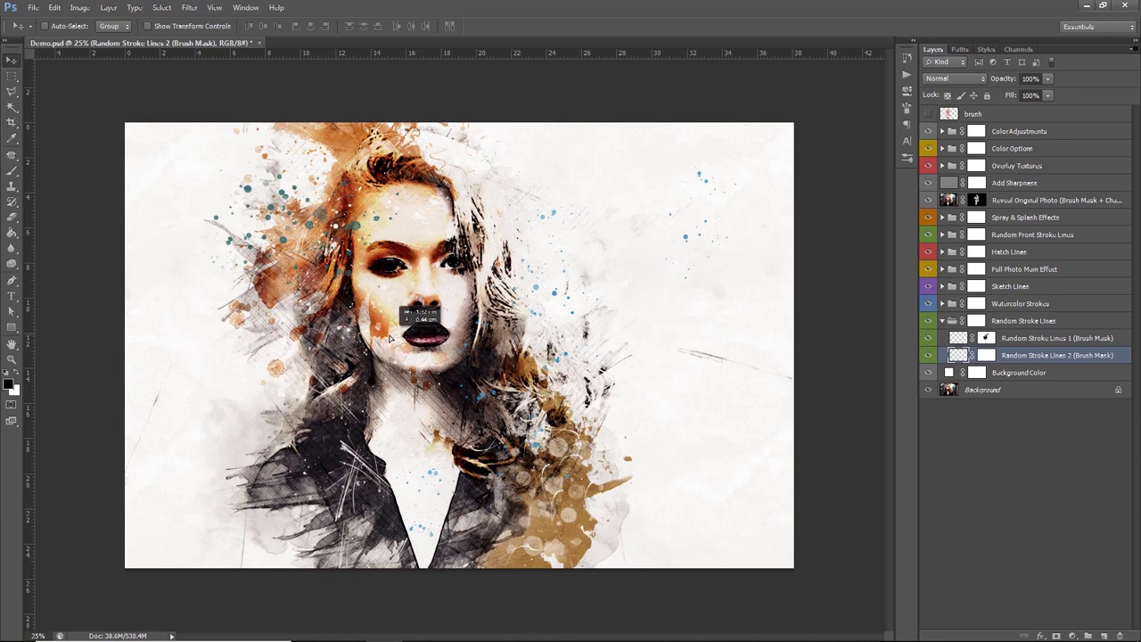
{"action": "left_click_drag", "start_coordinate": [398, 339], "coordinate": [401, 345]}
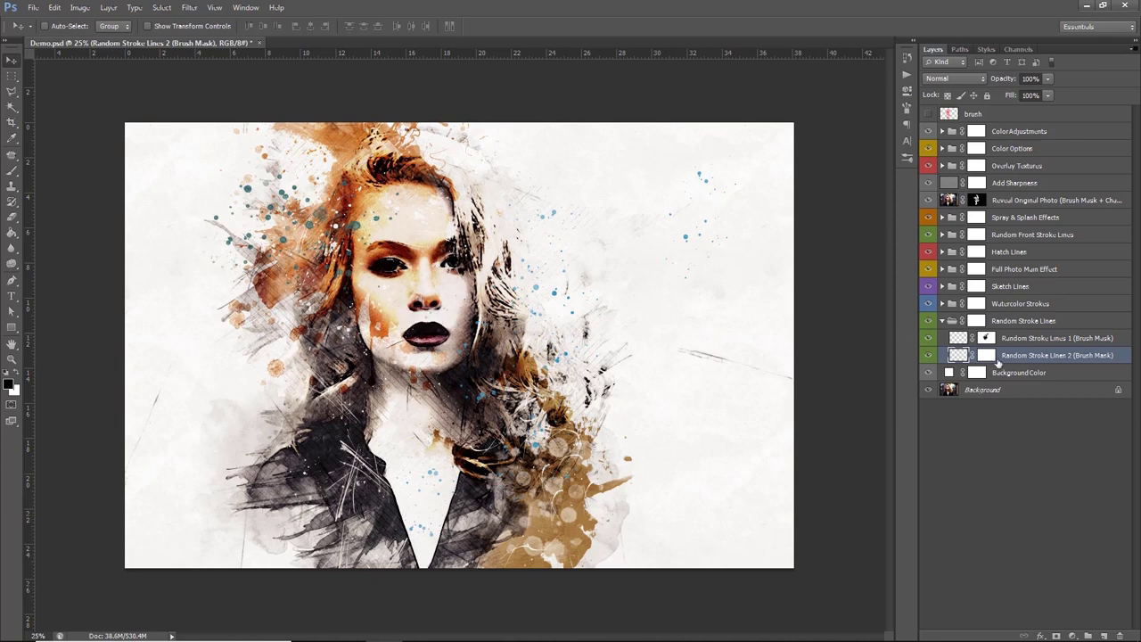
Paint on the Random Stroke Lines 2 mask to reveal sketch strokes below the lips, chin and neck.
{"action": "left_click", "coordinate": [986, 354]}
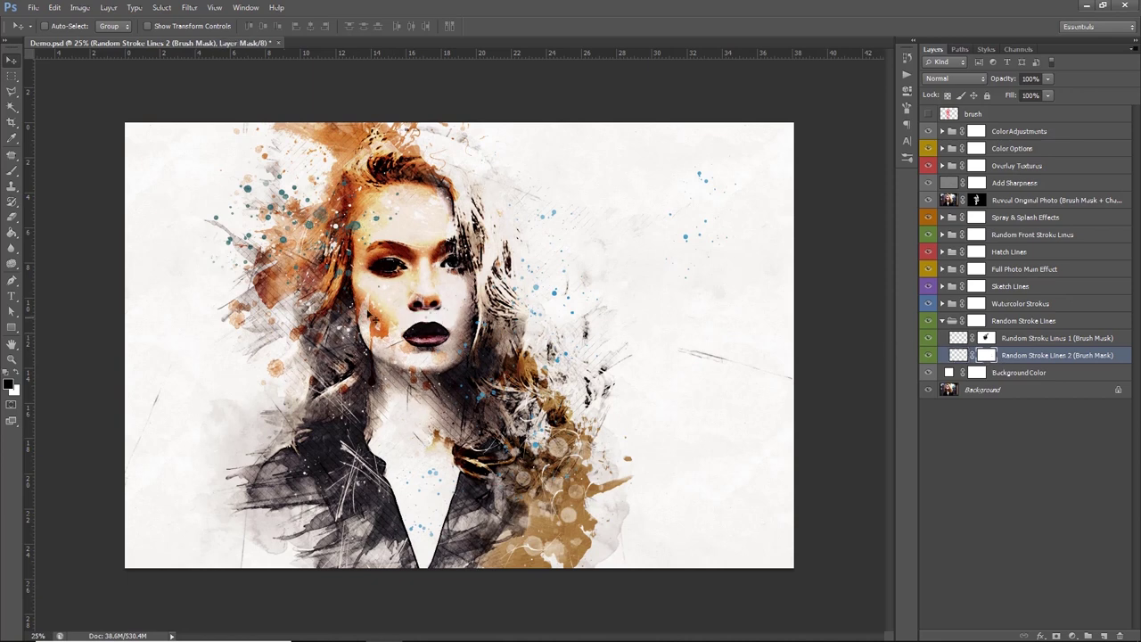
{"action": "left_click", "coordinate": [16, 175]}
{"action": "left_click_drag", "start_coordinate": [374, 365], "coordinate": [529, 357]}
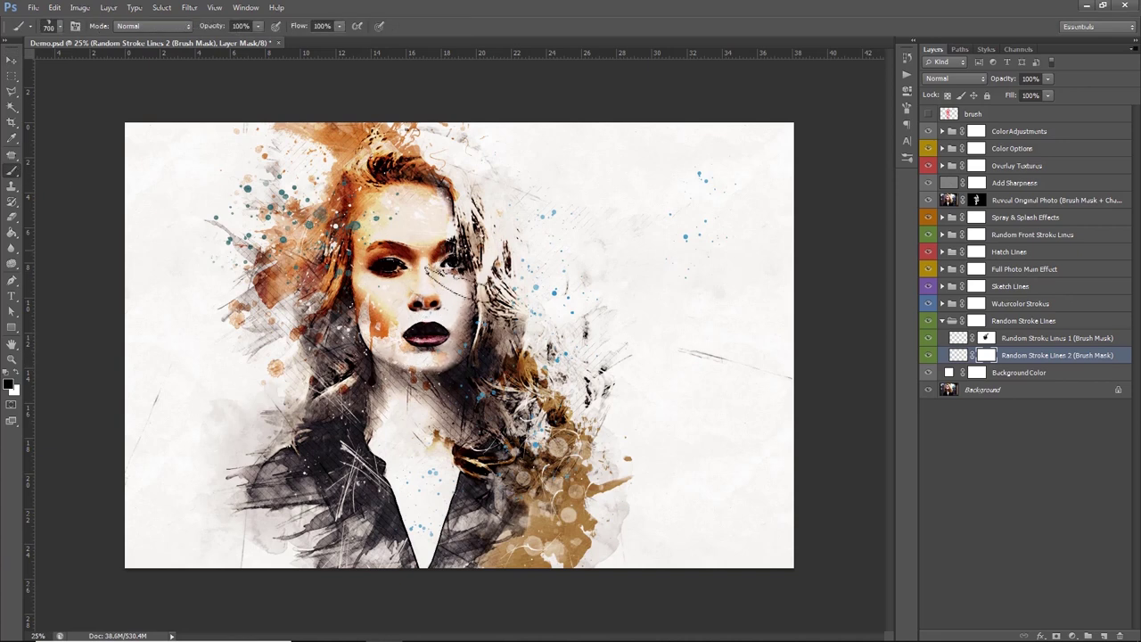
{"action": "left_click_drag", "start_coordinate": [530, 357], "coordinate": [412, 383]}
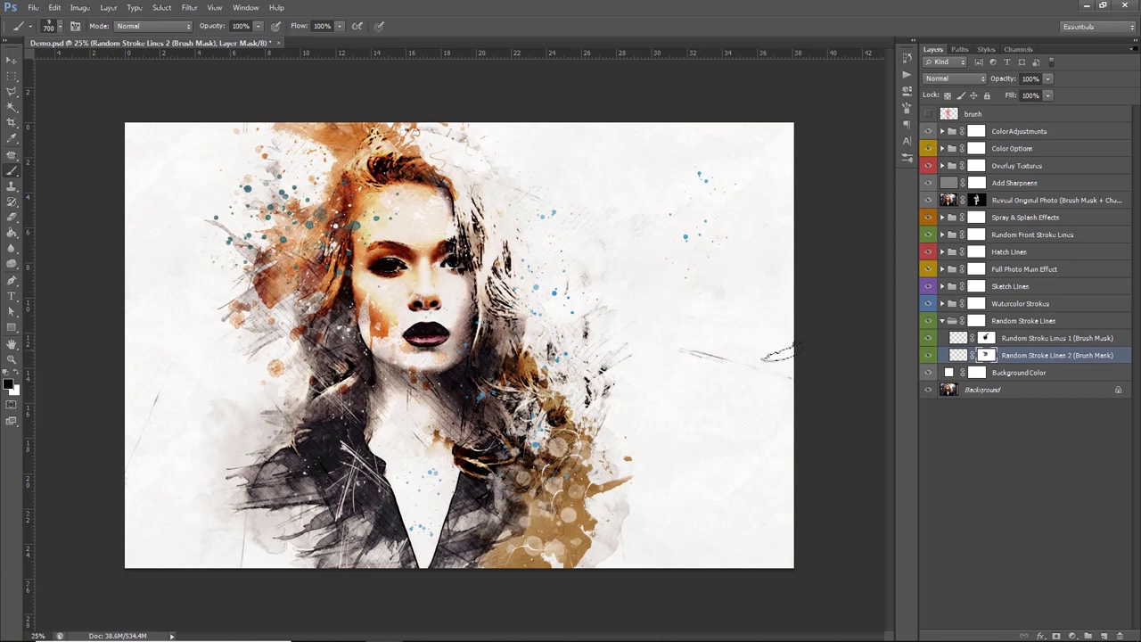
{"action": "left_click", "coordinate": [986, 341]}
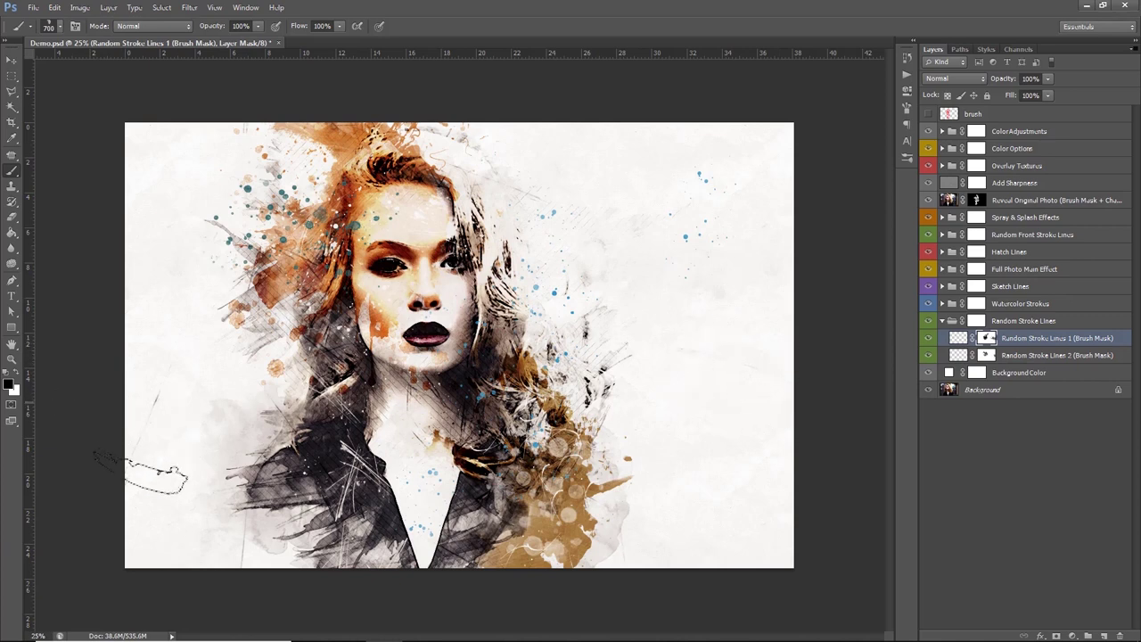
Collapse the Random Stroke Lines group and select the Background Color fill layer.
{"action": "left_click", "coordinate": [11, 59]}
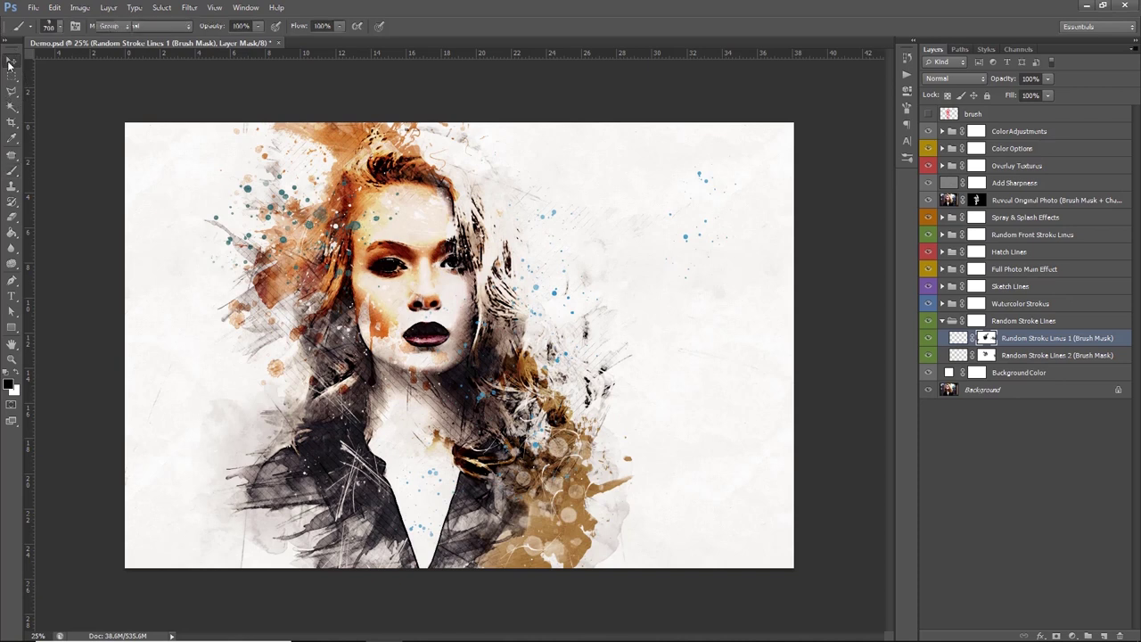
{"action": "left_click", "coordinate": [944, 321]}
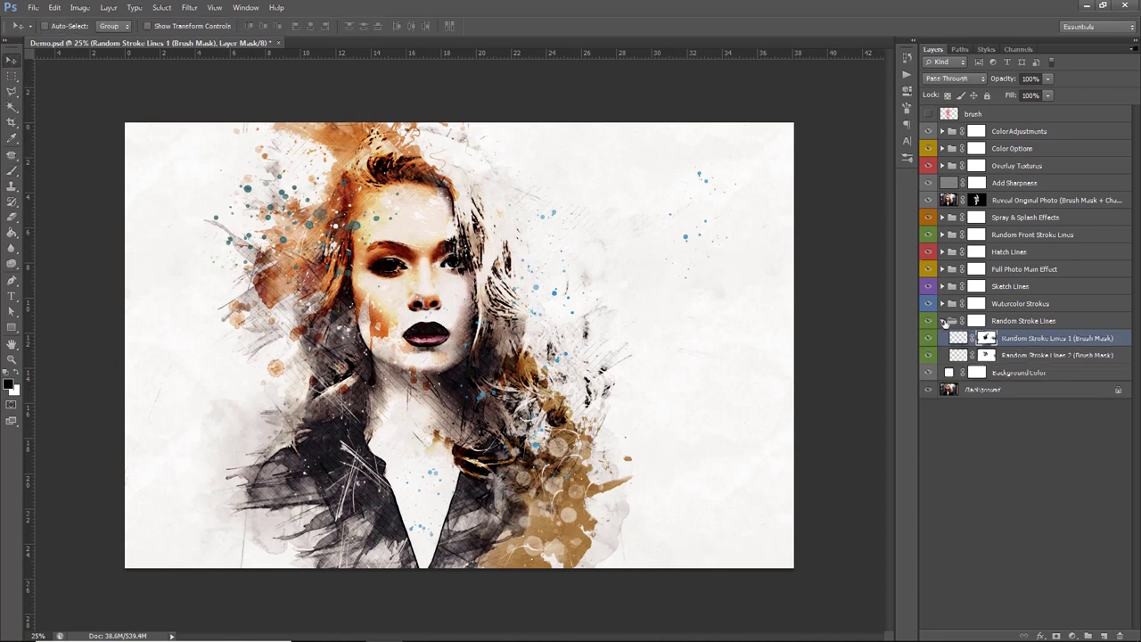
{"action": "left_click", "coordinate": [1002, 341]}
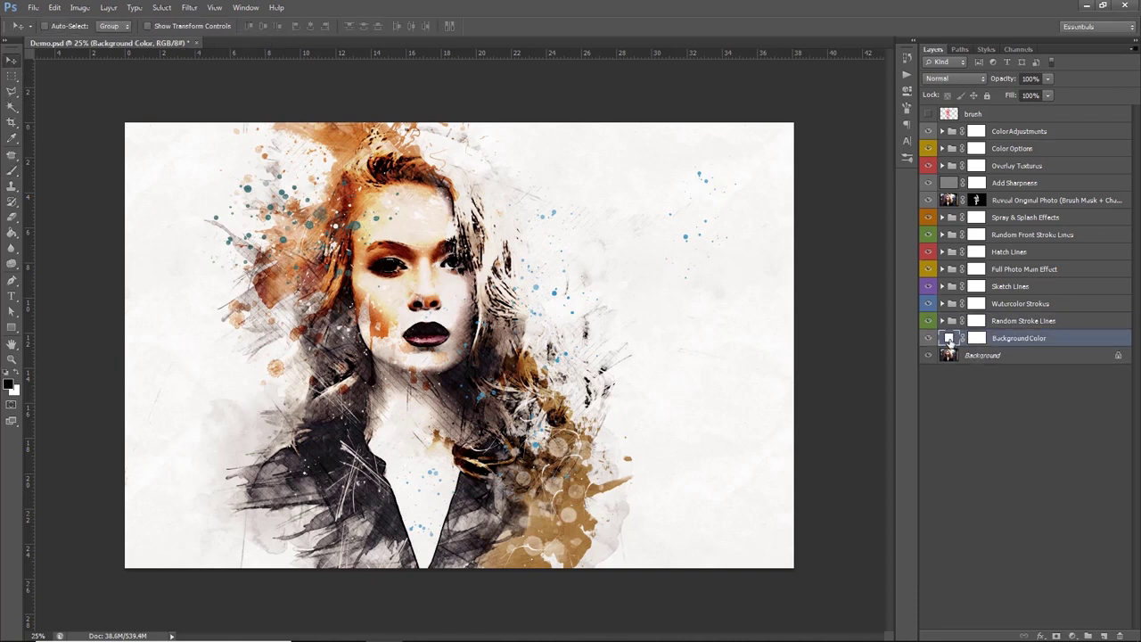
Change the Background Color fill to pure white #ffffff and view the artwork full screen.
{"action": "double_click", "coordinate": [949, 340]}
{"action": "left_click", "coordinate": [655, 311]}
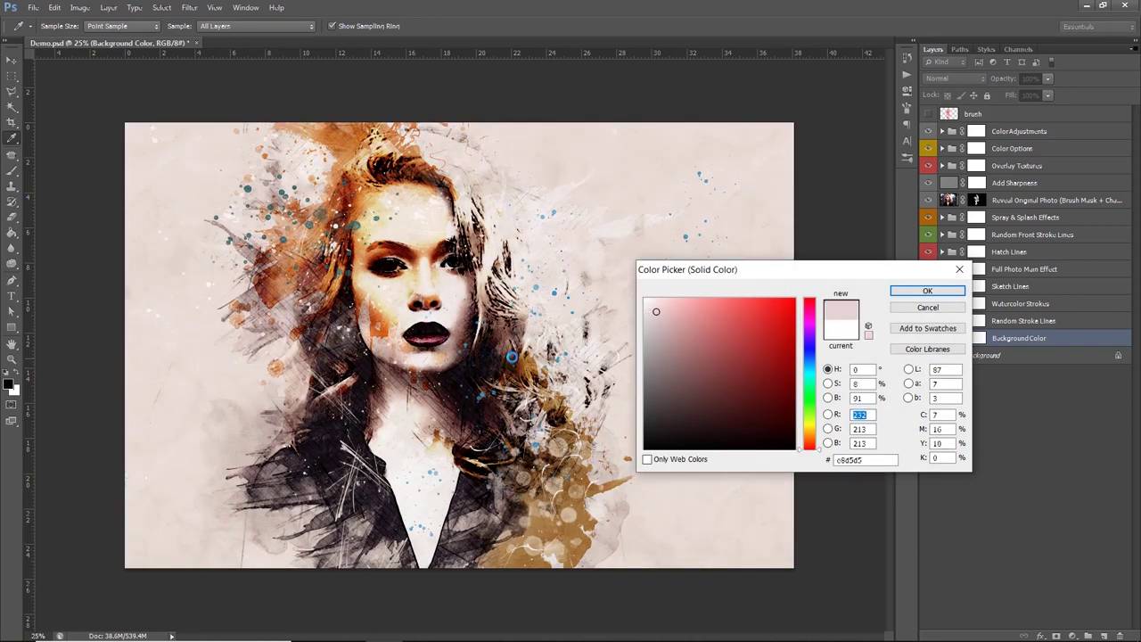
{"action": "type", "text": "2f1601"}
{"action": "left_click", "coordinate": [658, 316]}
{"action": "left_click", "coordinate": [642, 304]}
{"action": "left_click_drag", "start_coordinate": [642, 304], "coordinate": [637, 287]}
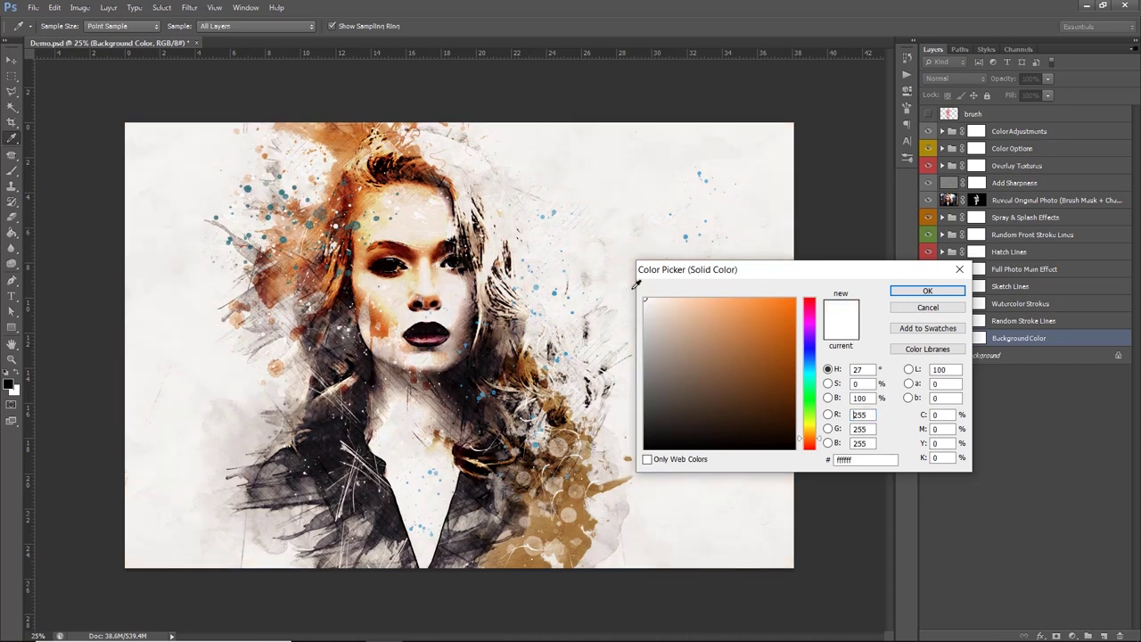
{"action": "left_click", "coordinate": [905, 295]}
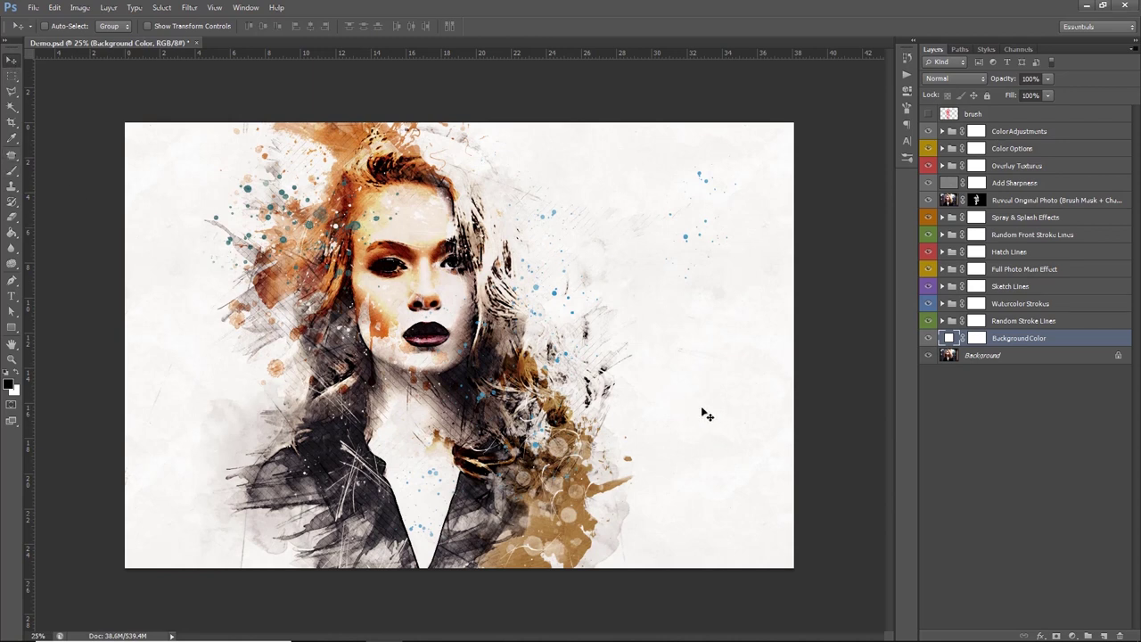
{"action": "key", "text": "f"}
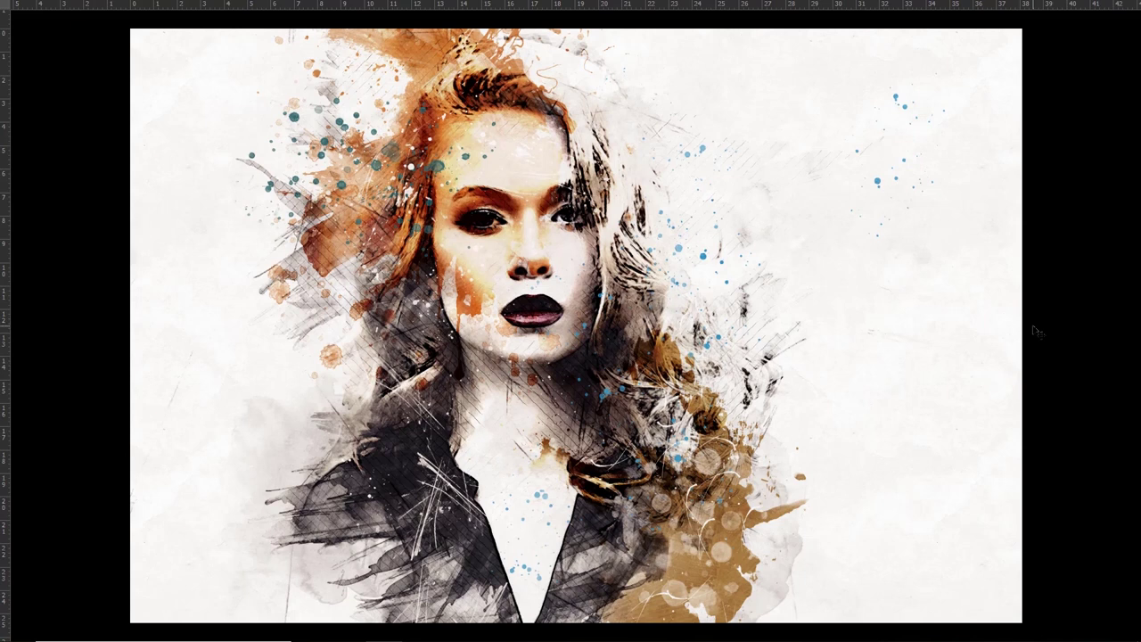